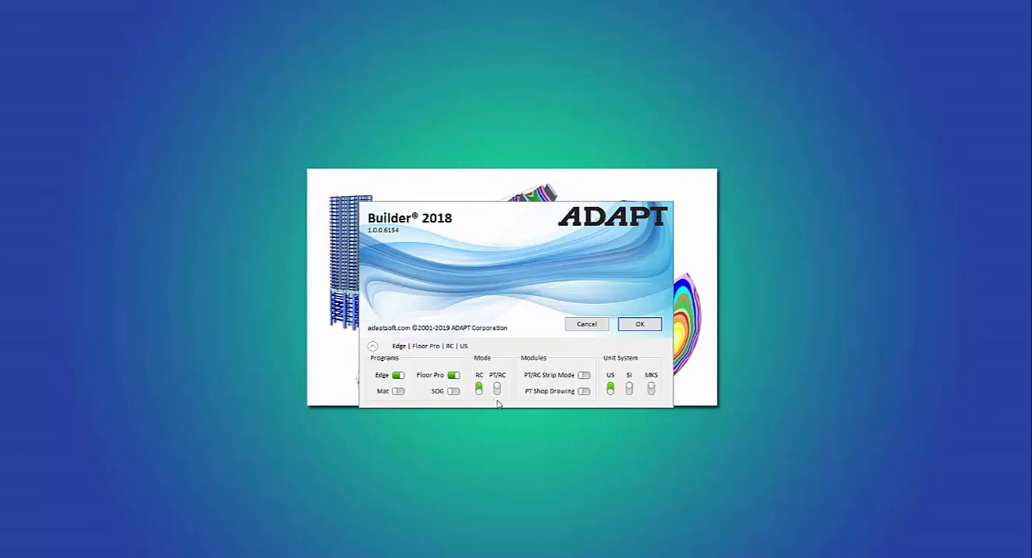
Start a session with Edge and Floor Pro in RC mode and US units, and open the reference plane manager
left_click(640, 324)
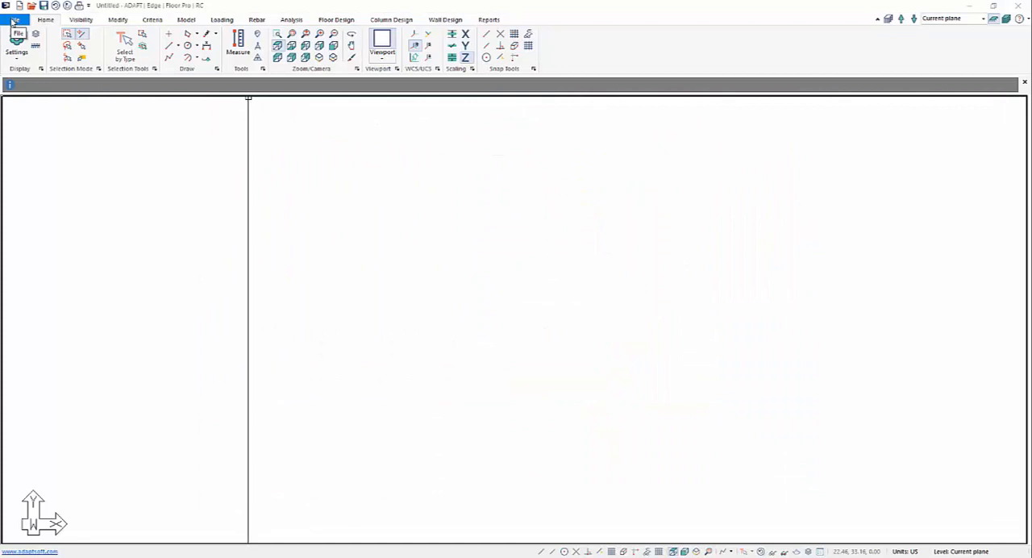
left_click(186, 20)
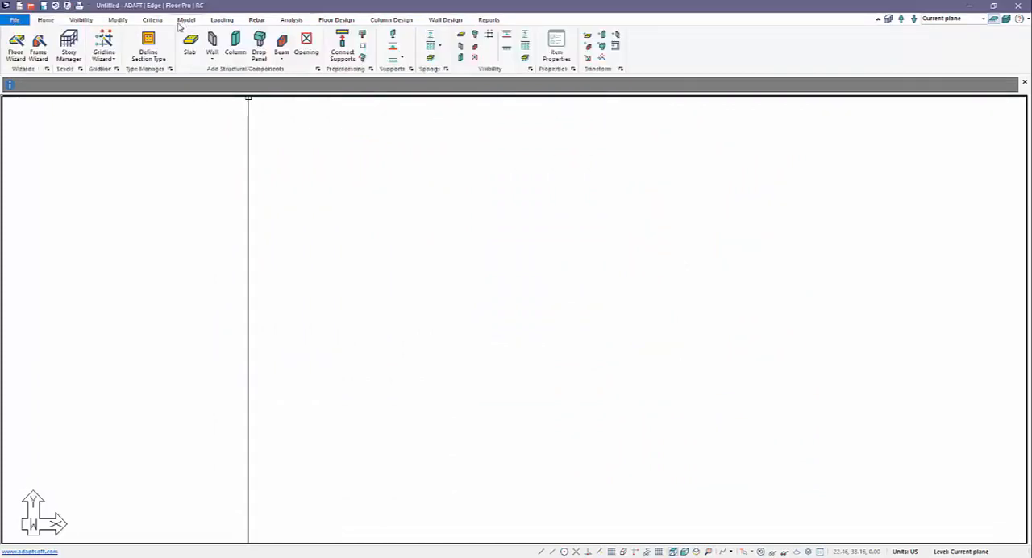
left_click(69, 46)
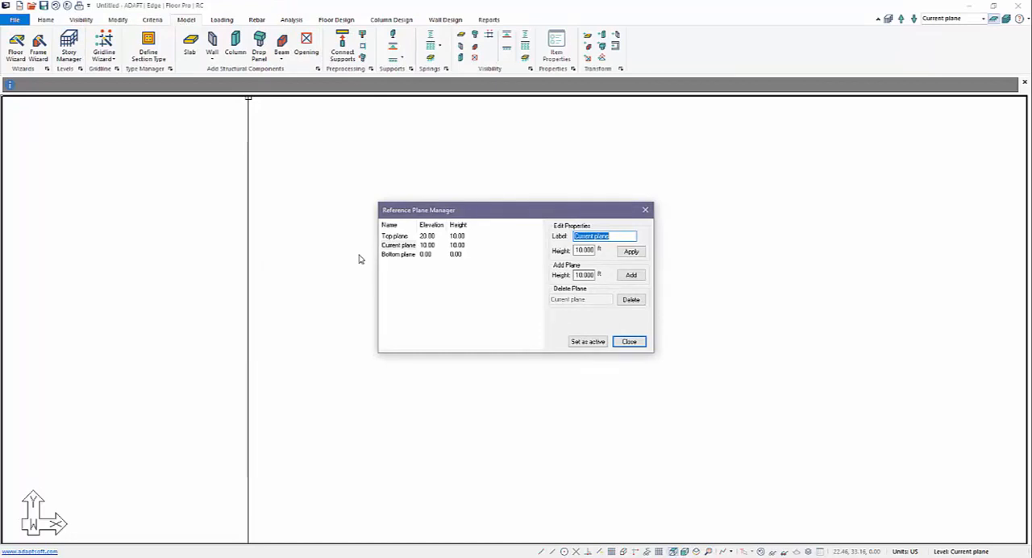
Add nine reference planes above the Top plane, each 10 ft high, up to Plane 12
left_click(395, 236)
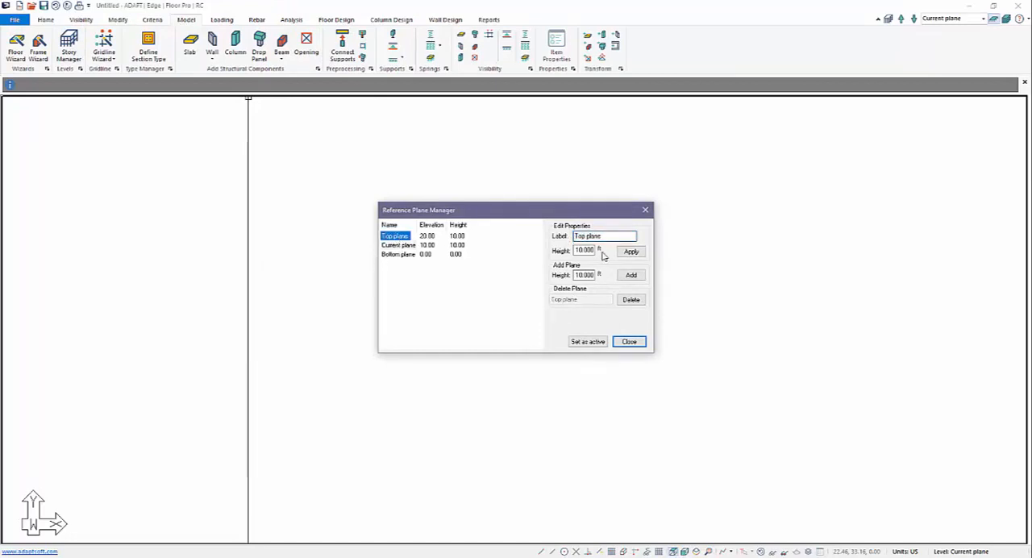
left_click(630, 277)
left_click(631, 277)
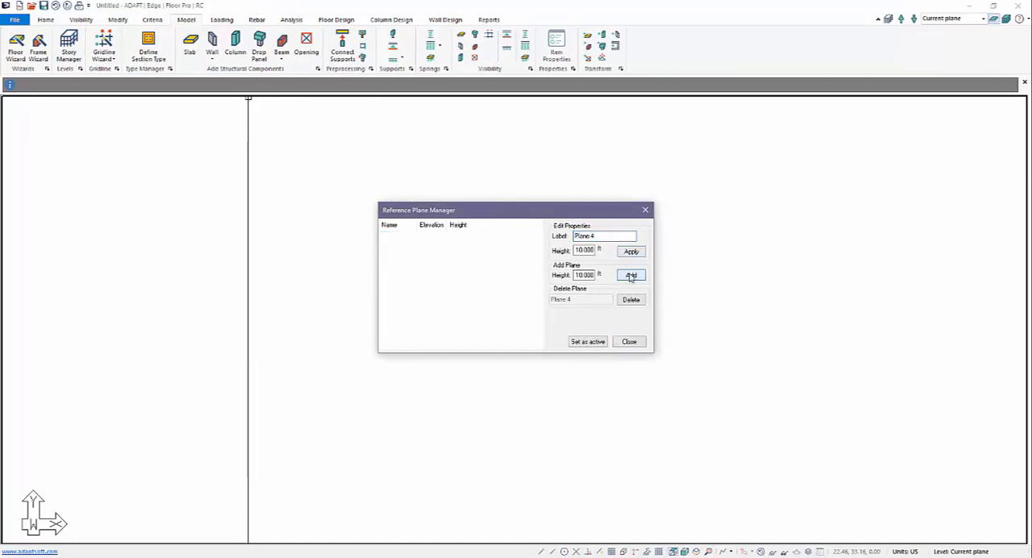
left_click(631, 277)
left_click(630, 277)
left_click(630, 277)
left_click(631, 277)
left_click(631, 277)
left_click(631, 277)
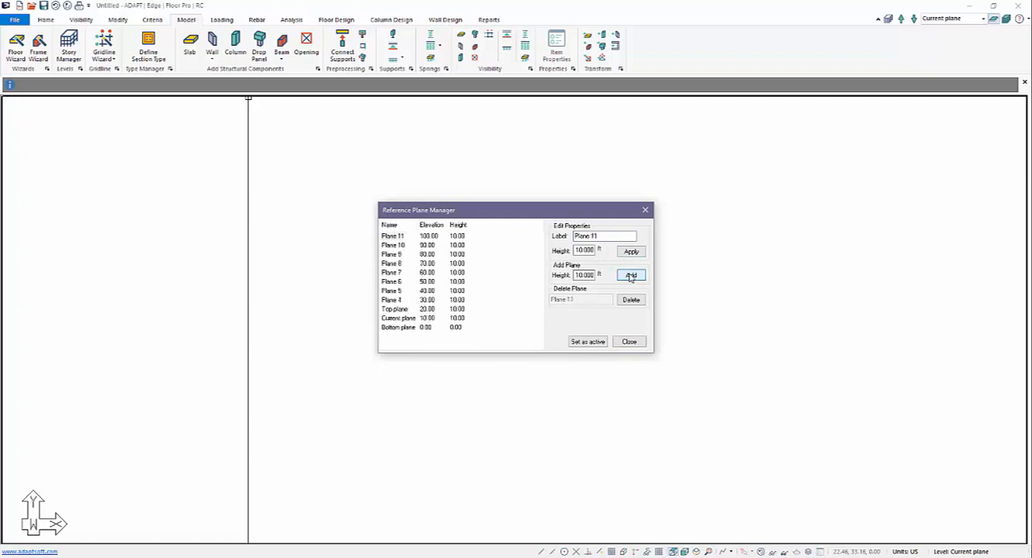
left_click(631, 277)
Relabel the Top plane as Plane 3 and the Current plane as Plane 2
left_click(395, 281)
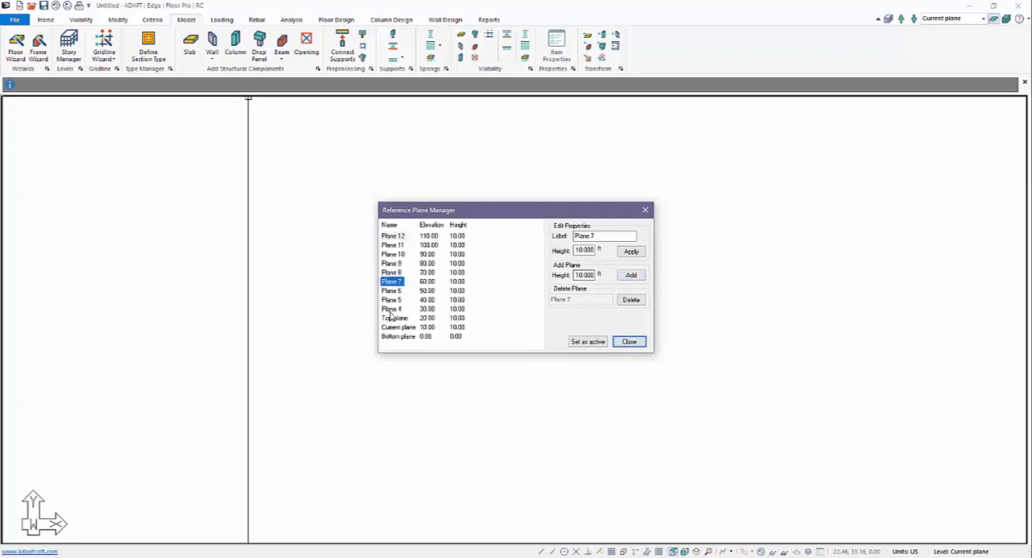
left_click(395, 318)
left_click(615, 237)
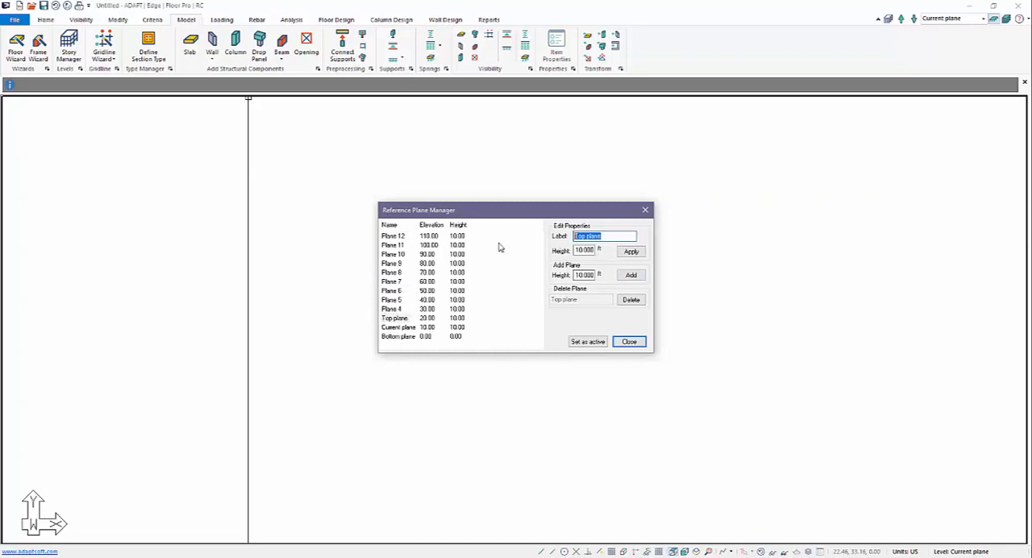
type("Plane 3")
left_click(631, 251)
left_click(398, 326)
left_click(617, 238)
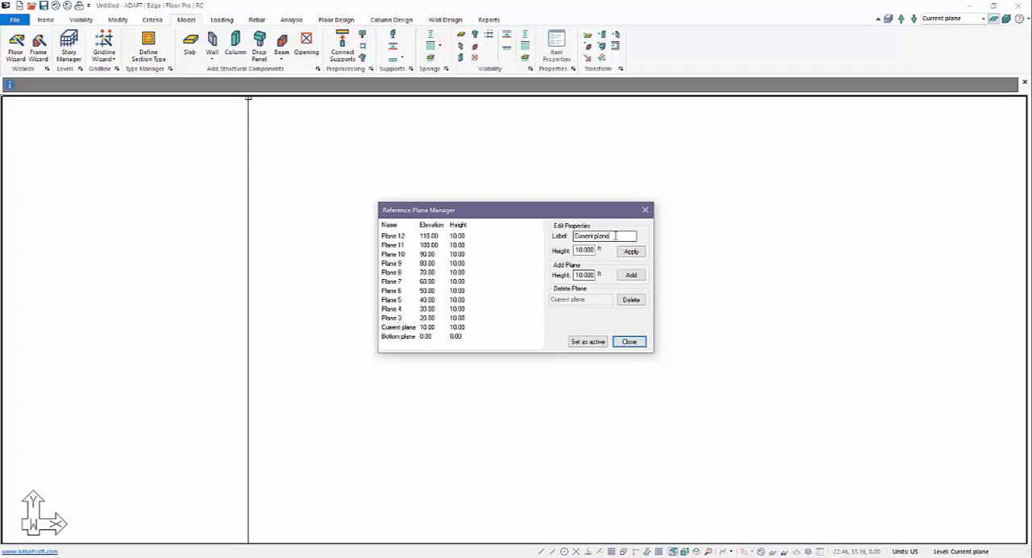
type("Plane 2")
left_click(631, 252)
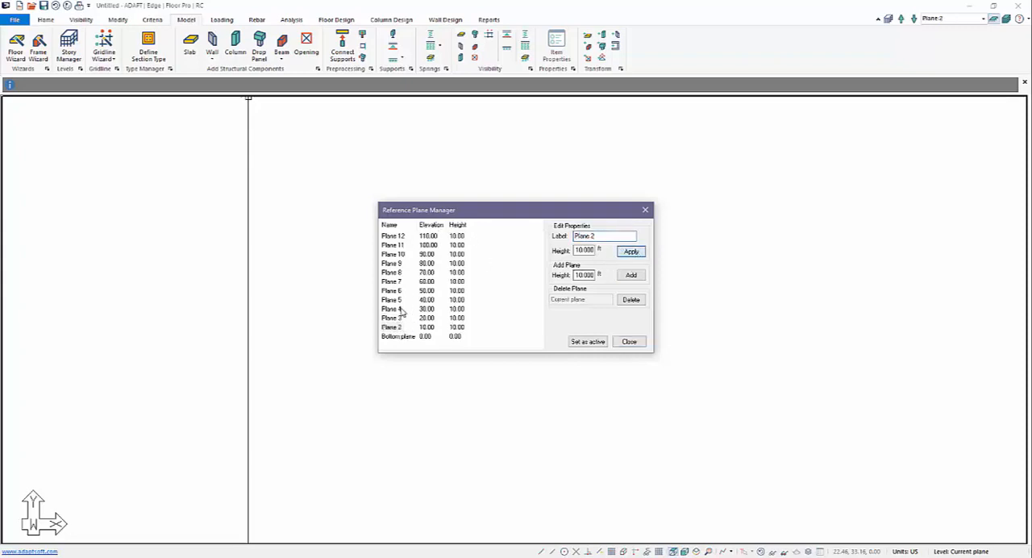
Relabel the Bottom plane as Base
left_click(398, 336)
left_click(625, 234)
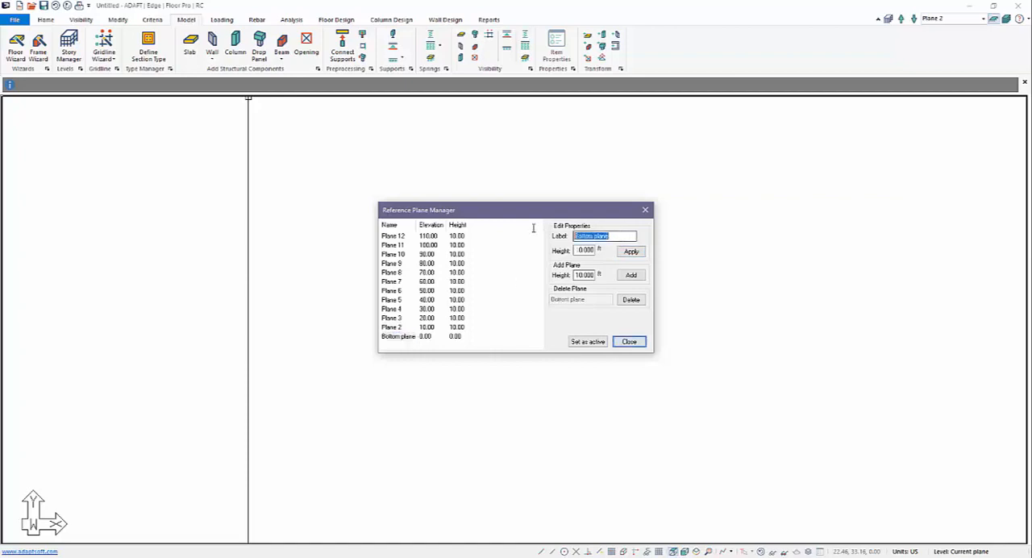
type("Base")
left_click(631, 252)
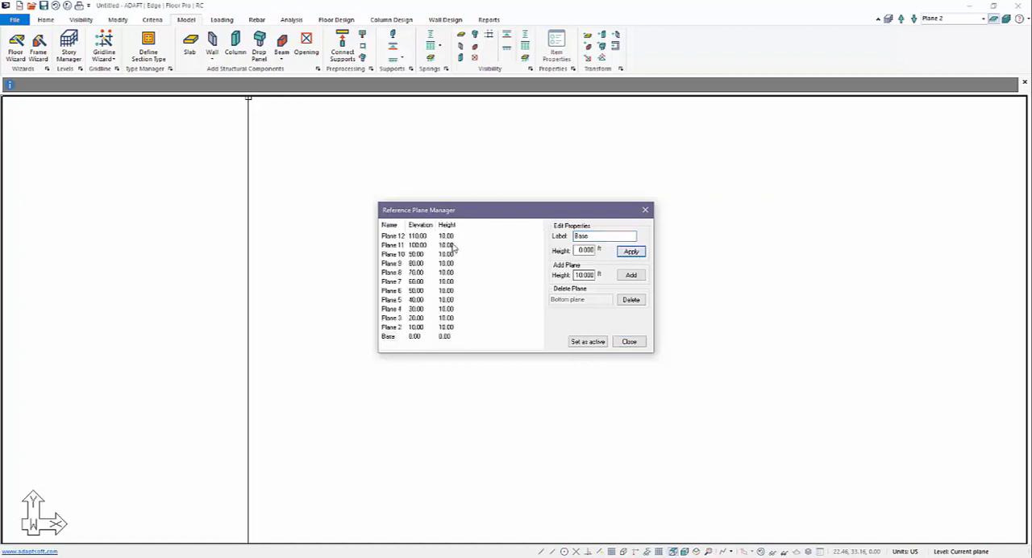
Set the height of Plane 2, Plane 3 and Plane 4 to 15 ft each
left_click(390, 328)
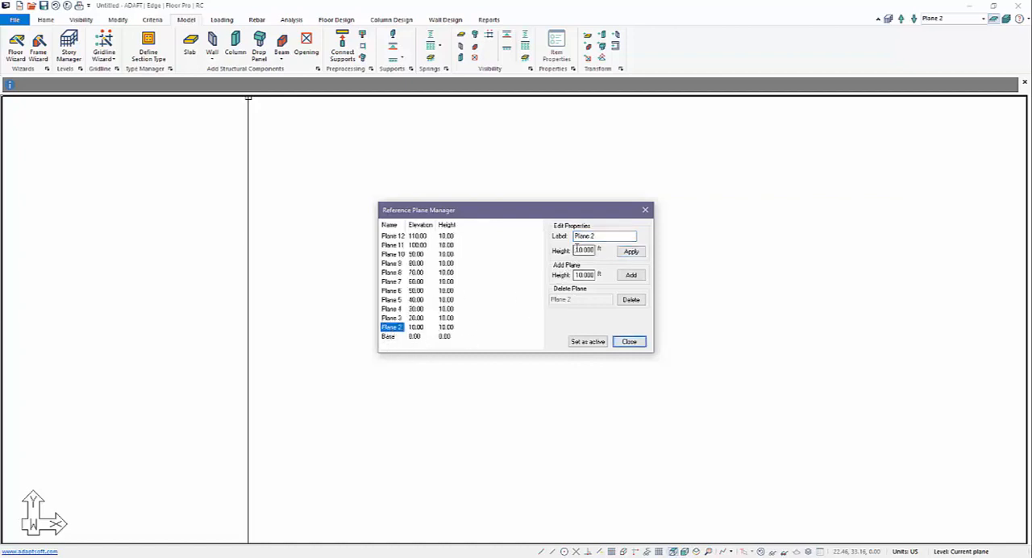
left_click(576, 249)
type("5")
left_click(631, 252)
left_click(388, 319)
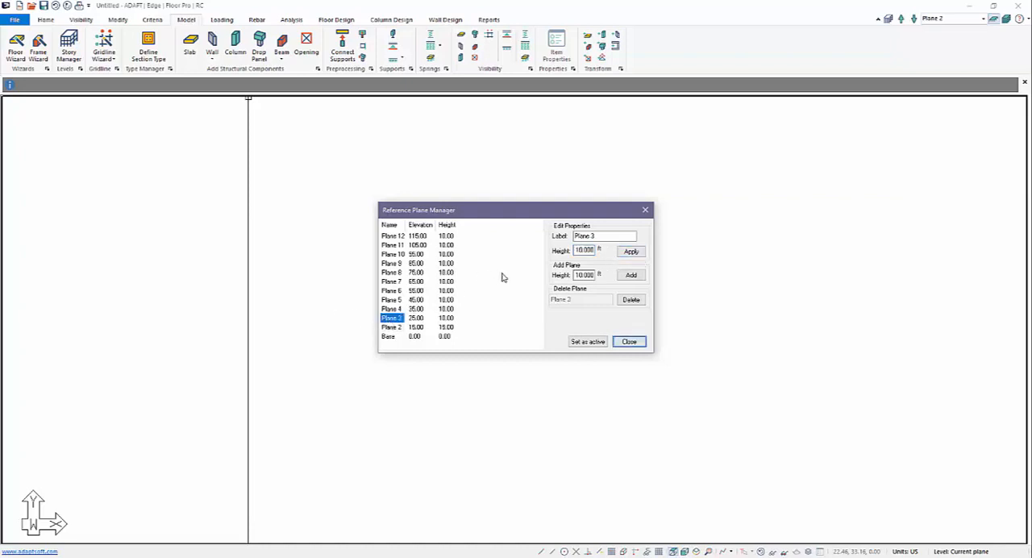
double_click(583, 250)
type("15")
left_click(631, 251)
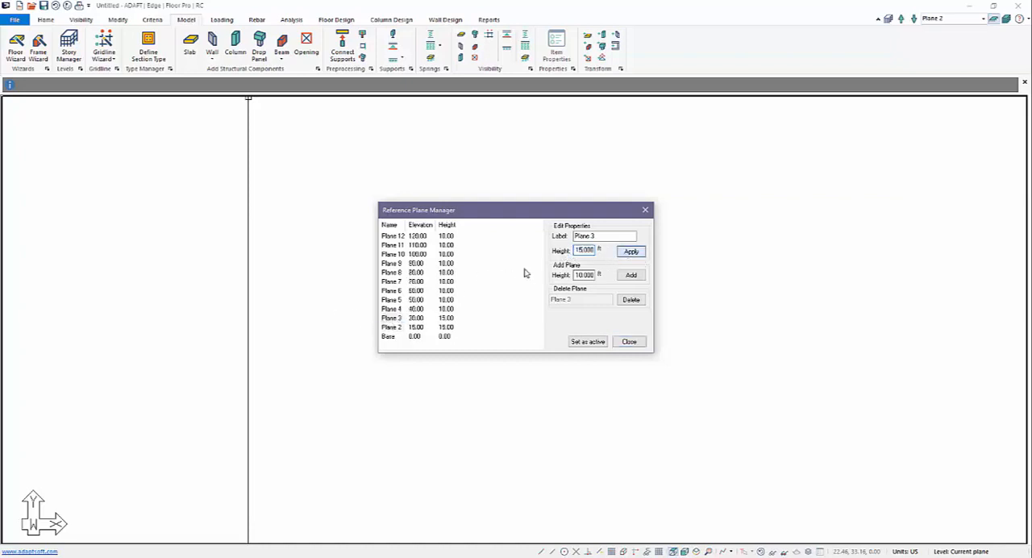
left_click(392, 310)
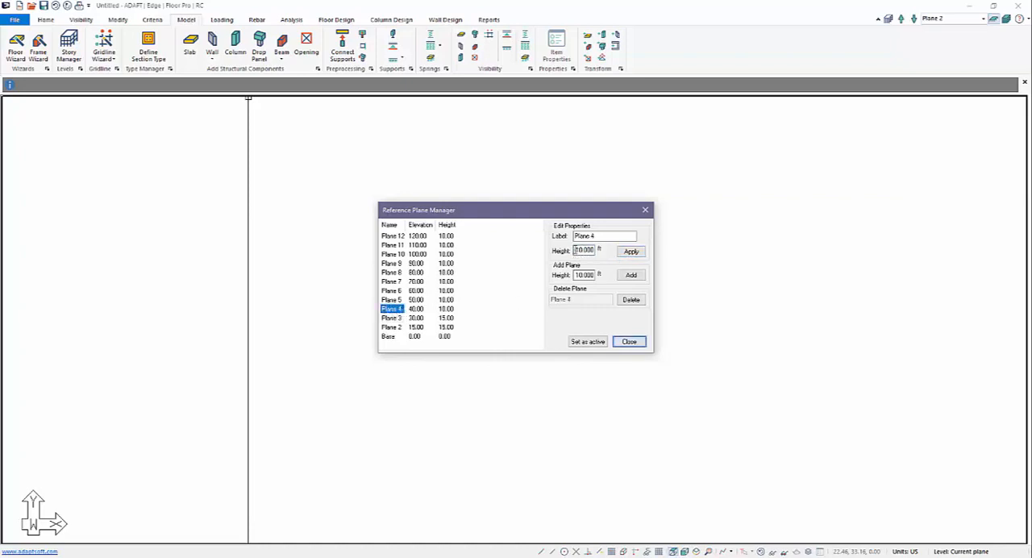
double_click(582, 249)
type("15")
left_click(632, 252)
Set the height of Plane 5 and Plane 6 to 12 ft each and close the reference plane manager
left_click(392, 300)
double_click(582, 250)
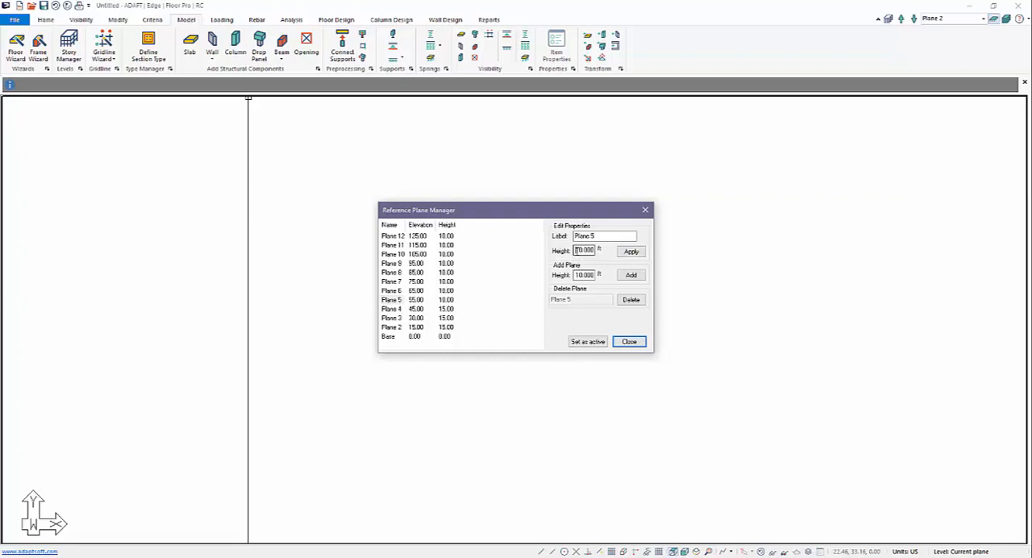
type("12")
left_click(631, 252)
left_click(391, 290)
double_click(583, 250)
type("12")
left_click(632, 252)
left_click(627, 345)
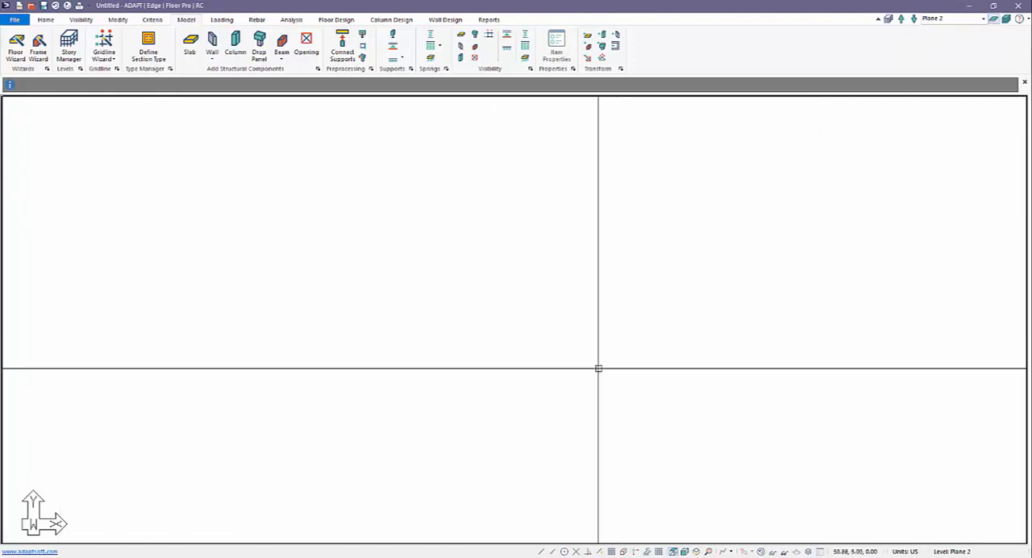
Choose Levels1_3.dwg from the desktop's DWG Files folder as the drawing to import
left_click(25, 20)
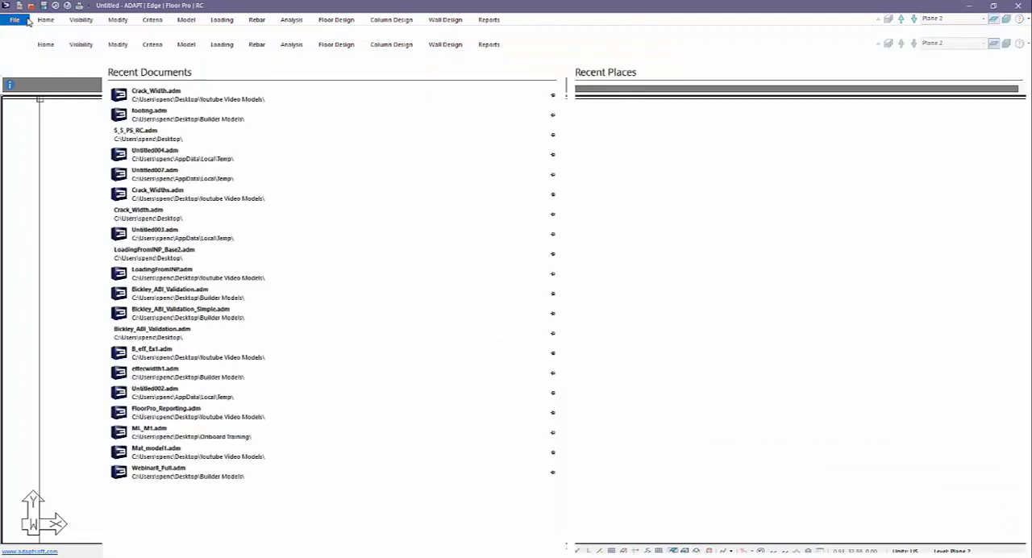
left_click(25, 172)
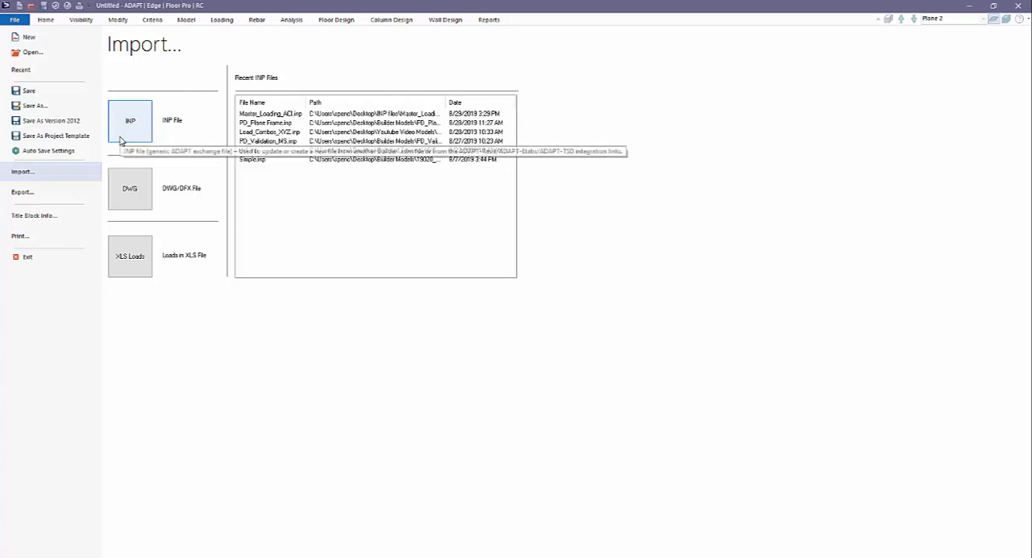
left_click(127, 191)
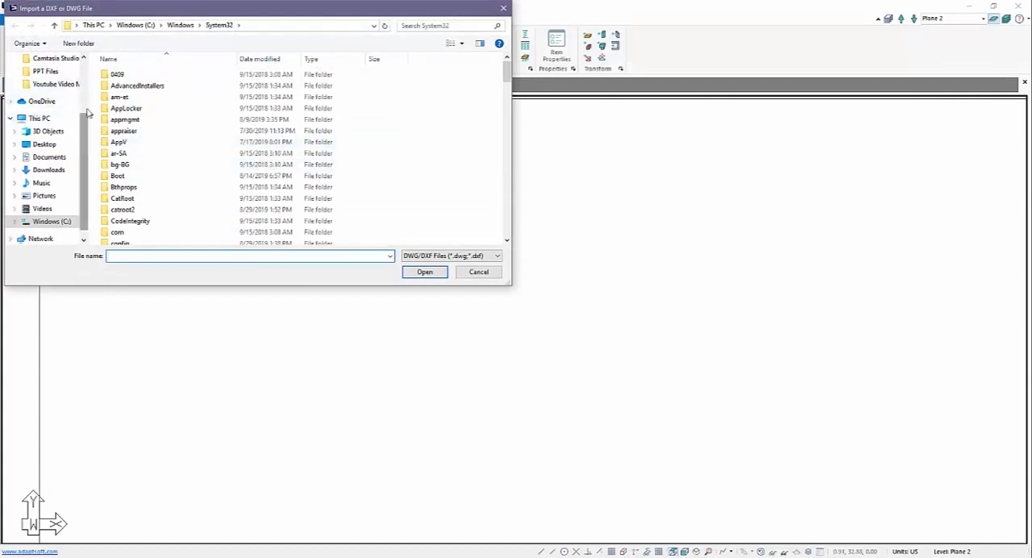
scroll(78, 115, "up", 3)
left_click(44, 80)
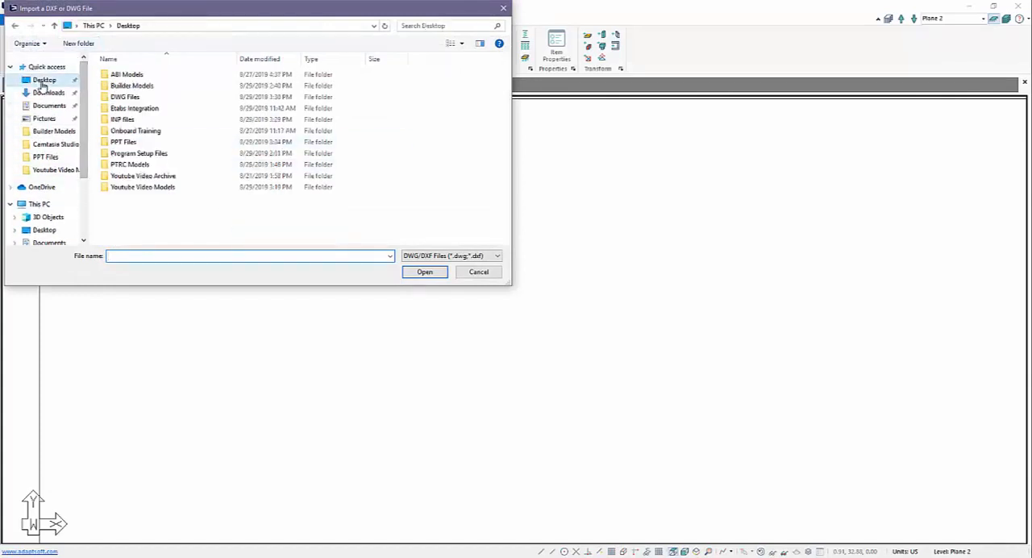
double_click(137, 99)
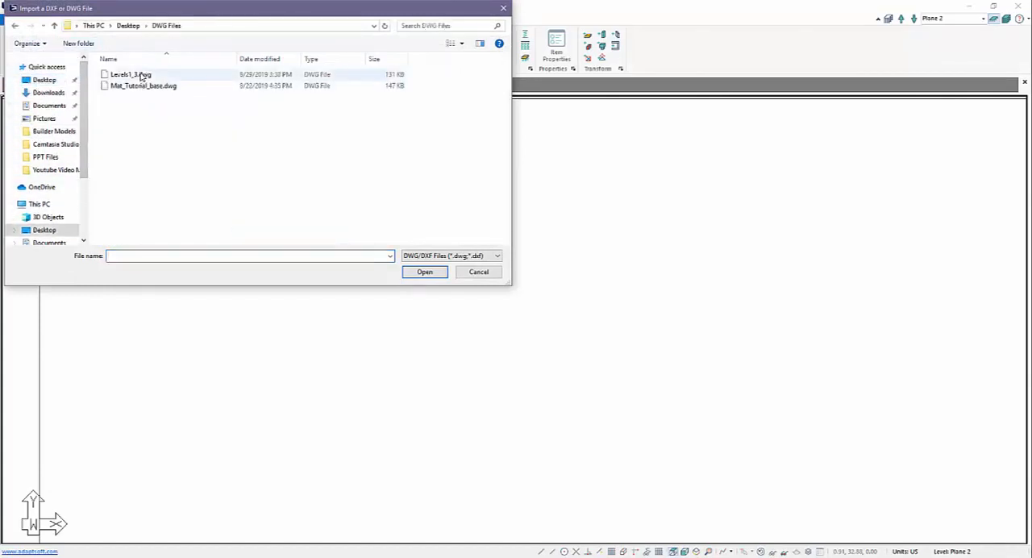
double_click(137, 75)
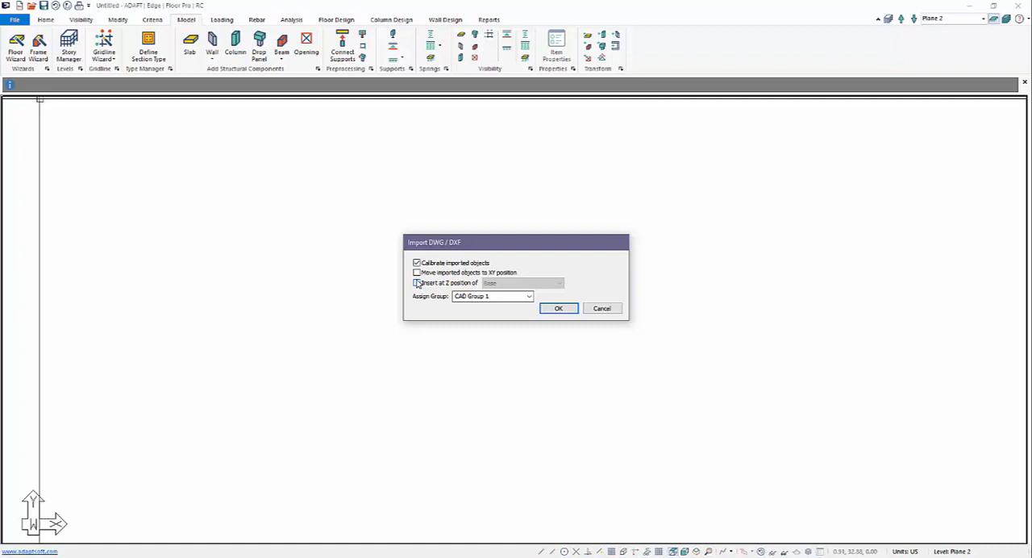
Import the drawing with calibration of imported objects enabled, assigning it a levels group name in place of CAD Group 1
left_click(496, 297)
type("Level2")
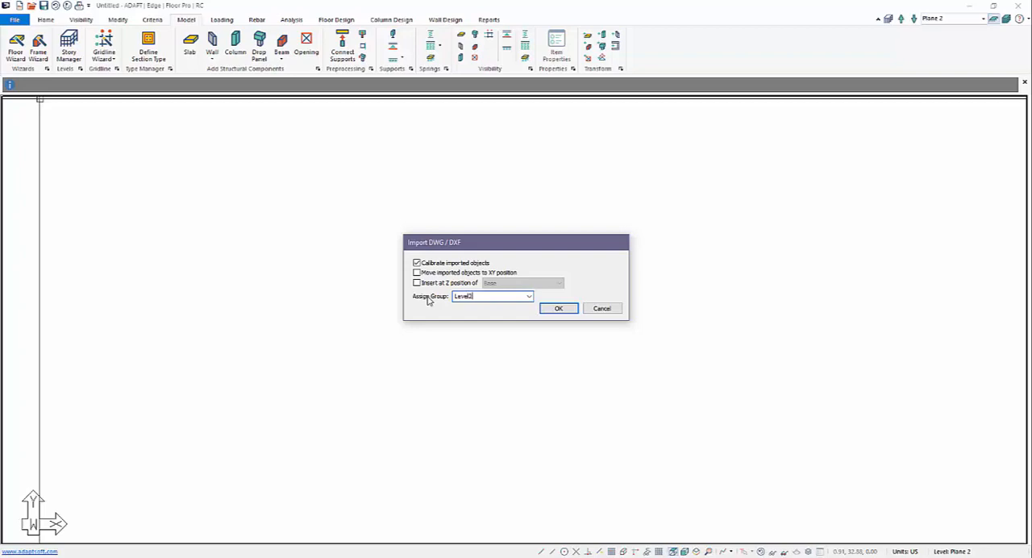
key("Return")
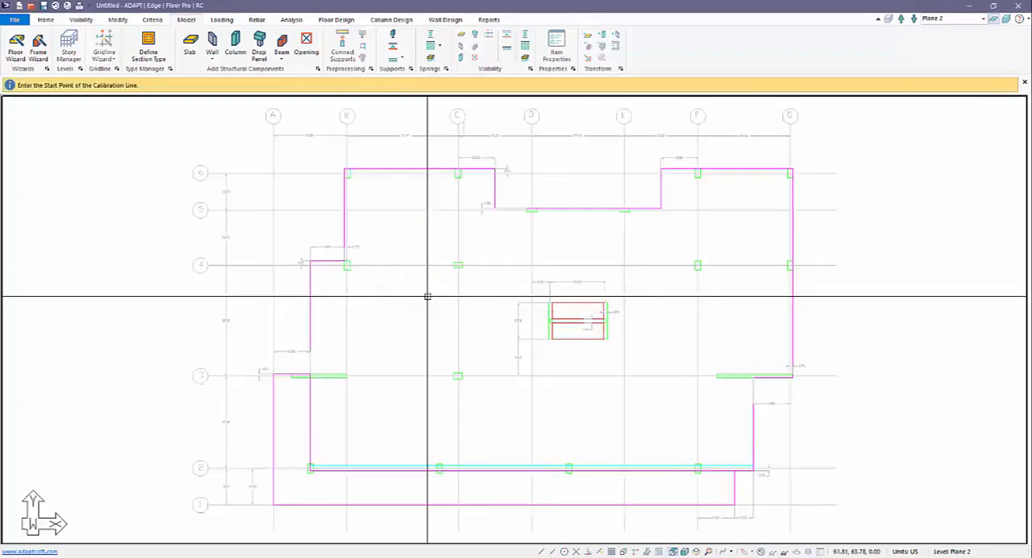
Calibrate the imported plan from the top end of gridline A to that of gridline B with a distance of 20.00 ft
middle_click_drag(408, 380, 467, 376)
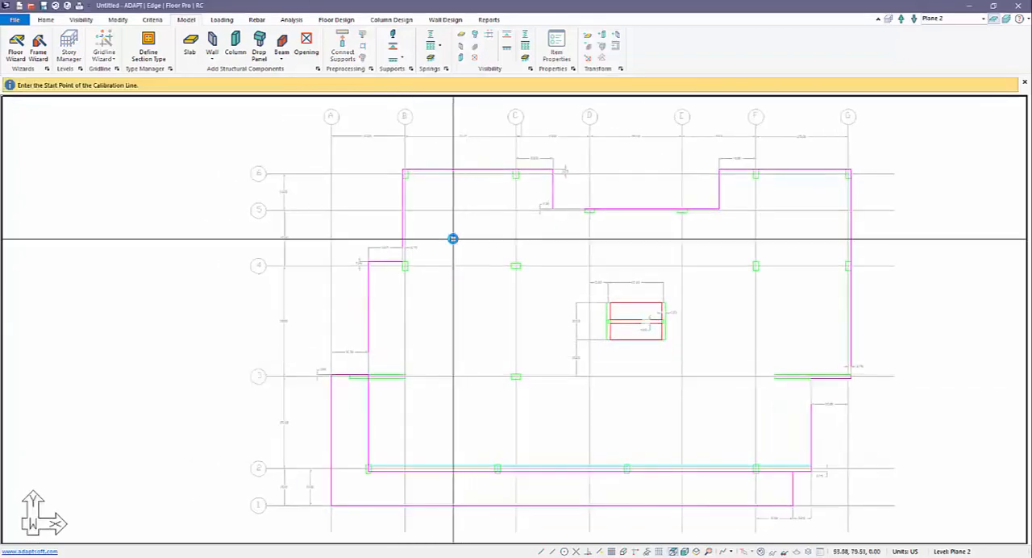
middle_click_drag(471, 279, 521, 326)
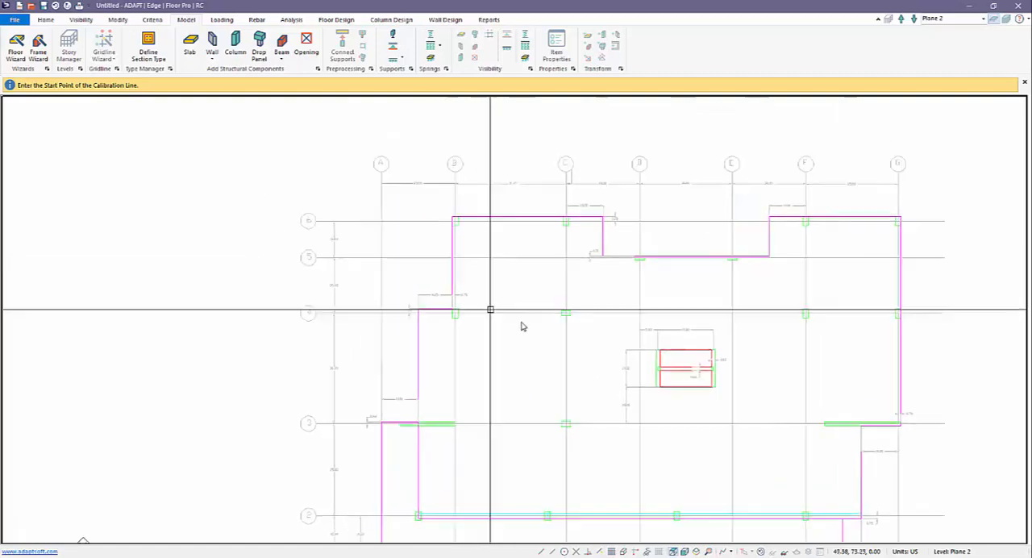
scroll(463, 212, "up", 2)
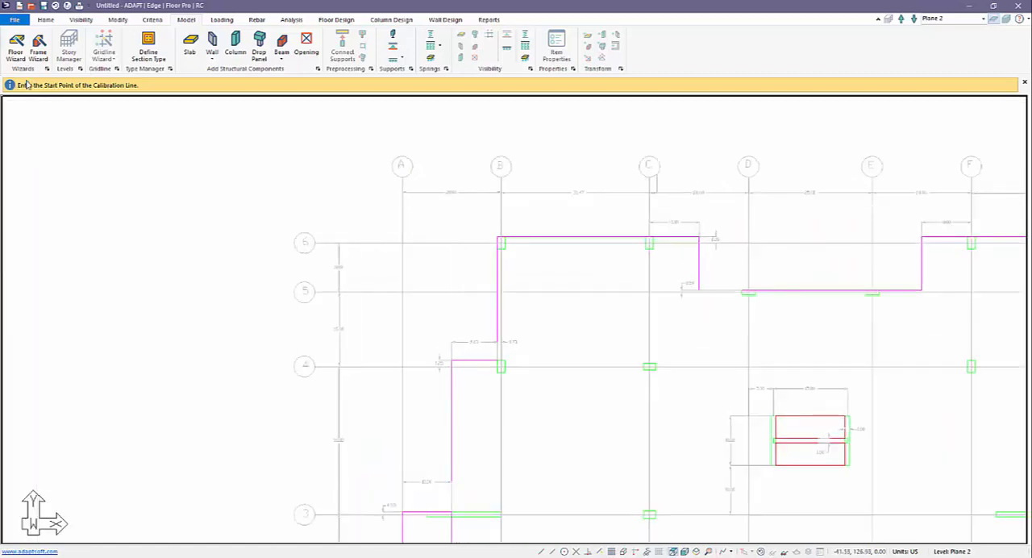
scroll(464, 258, "up", 4)
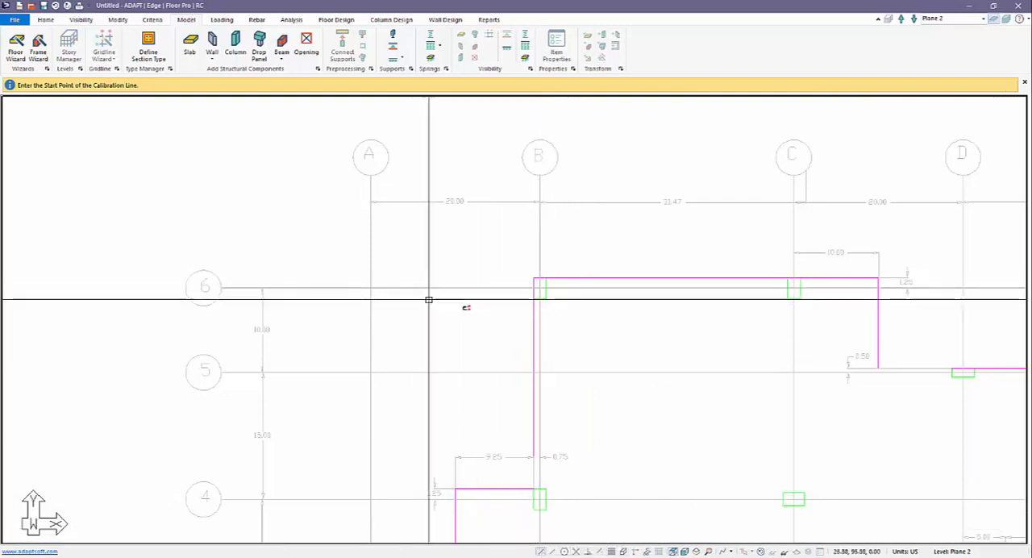
left_click(369, 177)
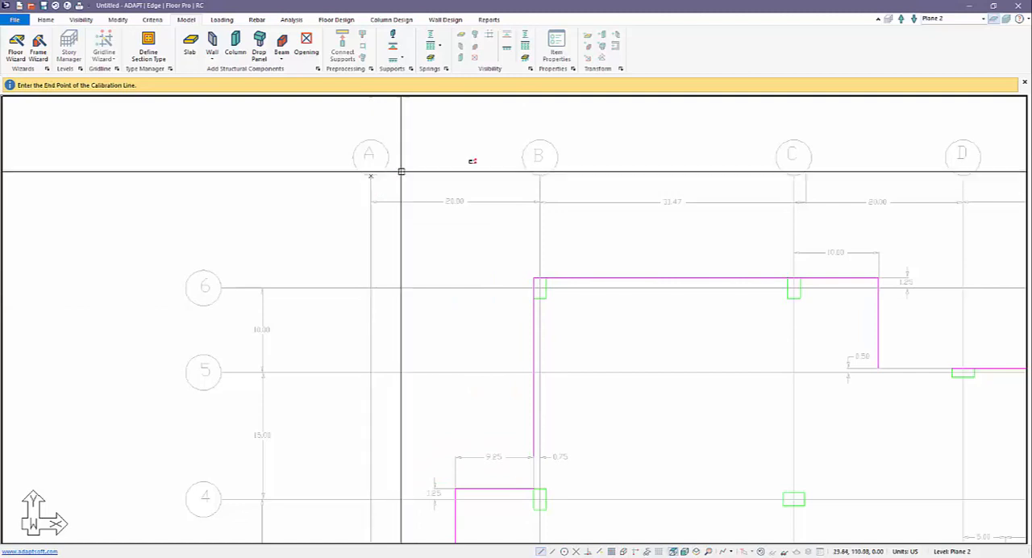
left_click(540, 177)
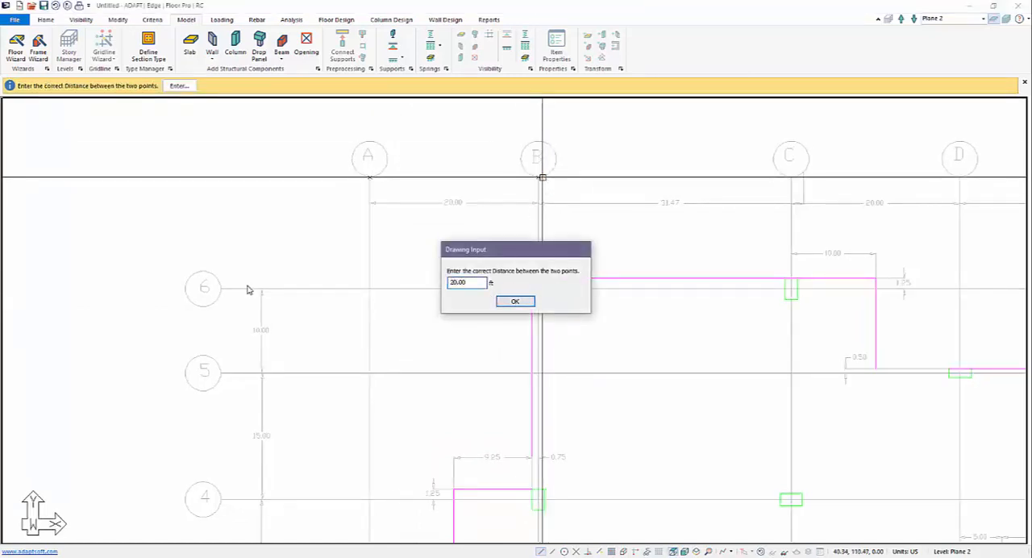
left_click(516, 302)
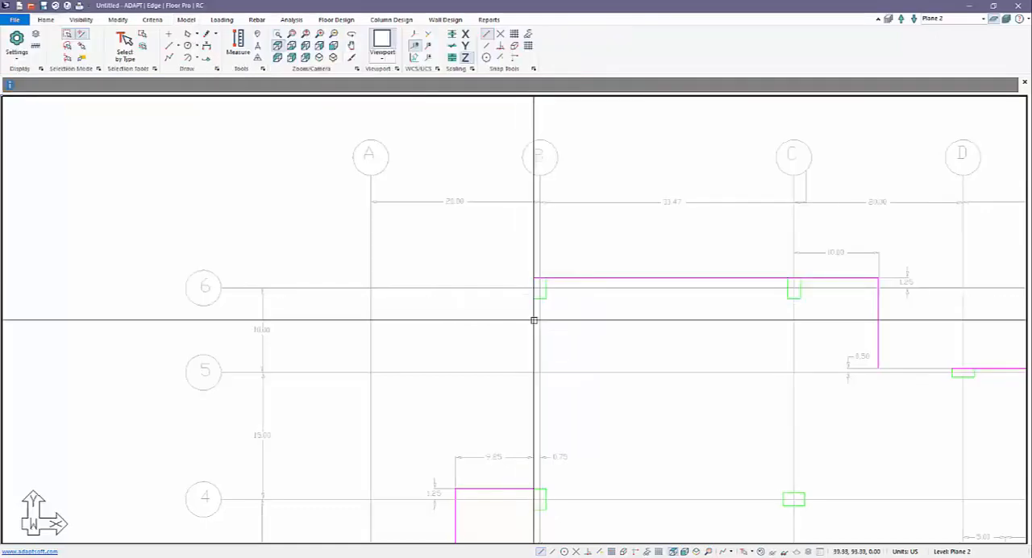
scroll(383, 304, "down", 5)
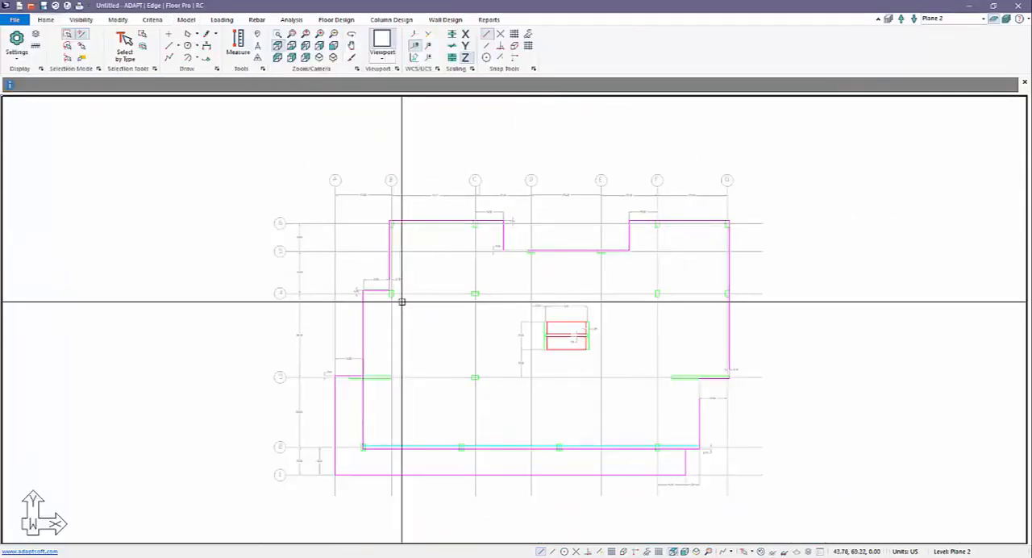
scroll(399, 250, "up", 2)
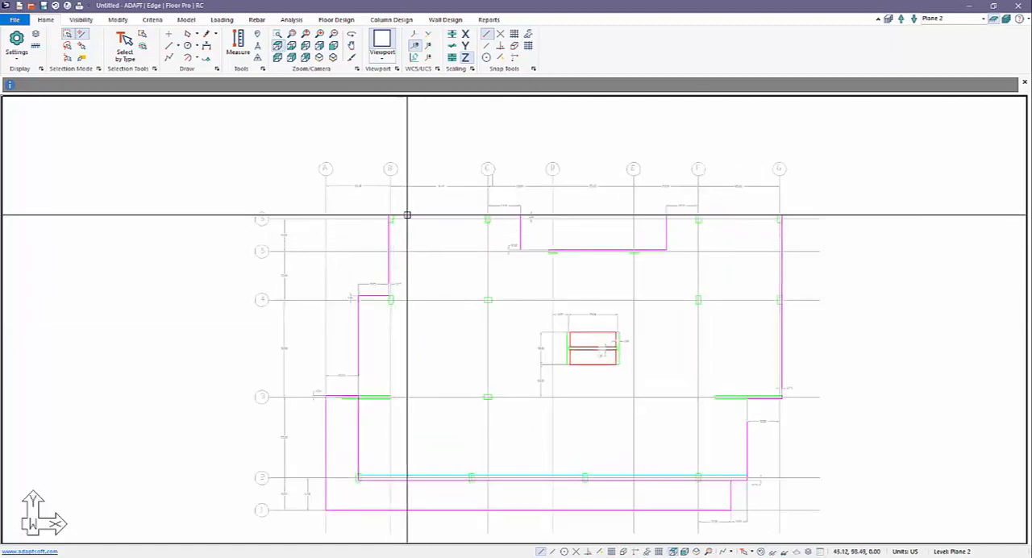
Select the magenta slab outlines, including the main floor plate and the strip along gridline 1, and transform them into slab regions
left_click(407, 215)
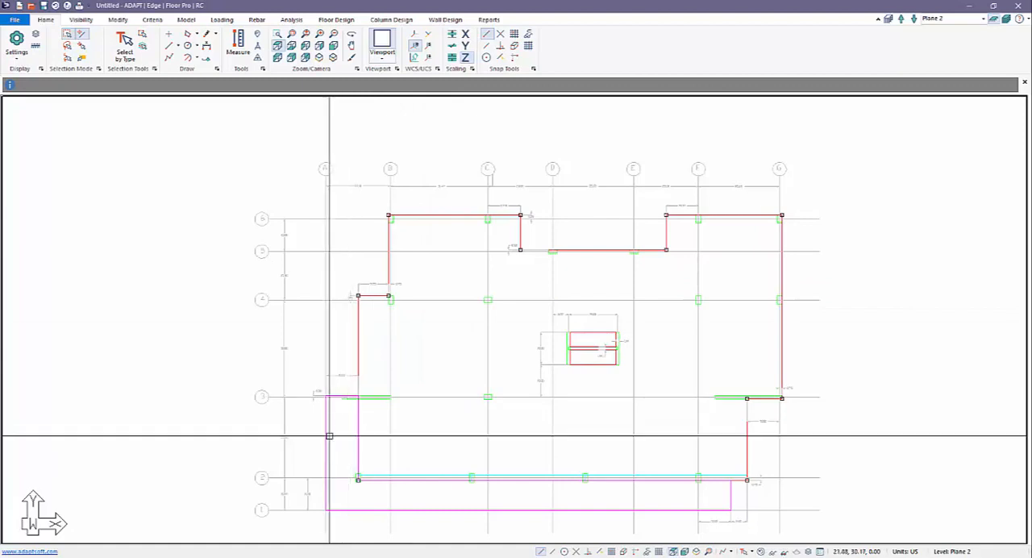
left_click(326, 493)
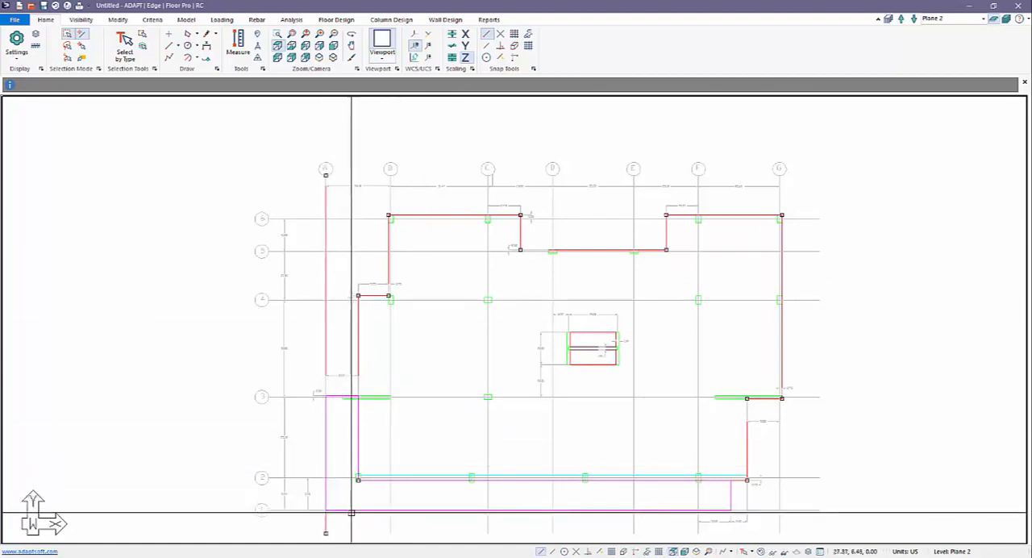
left_click(351, 511, "ctrl")
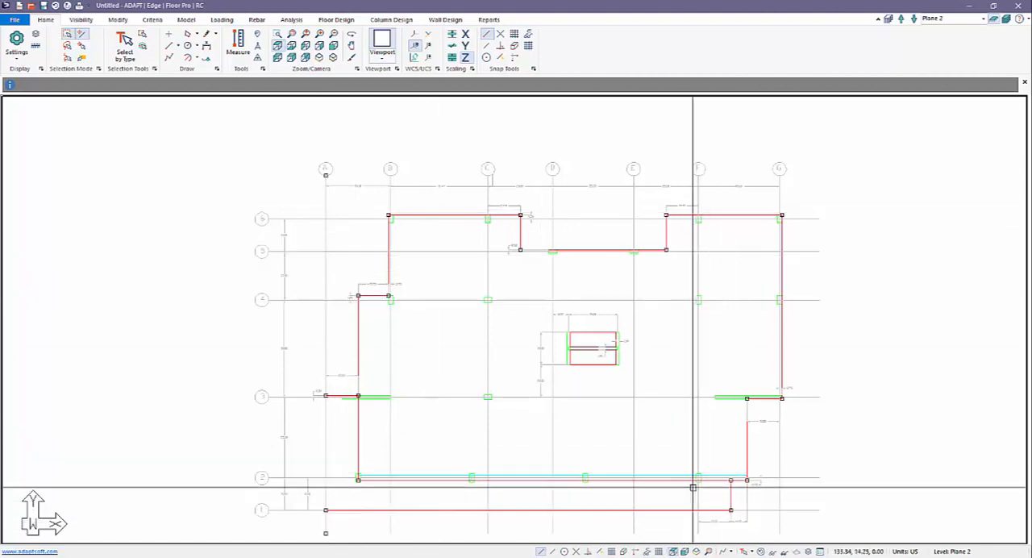
left_click(194, 21)
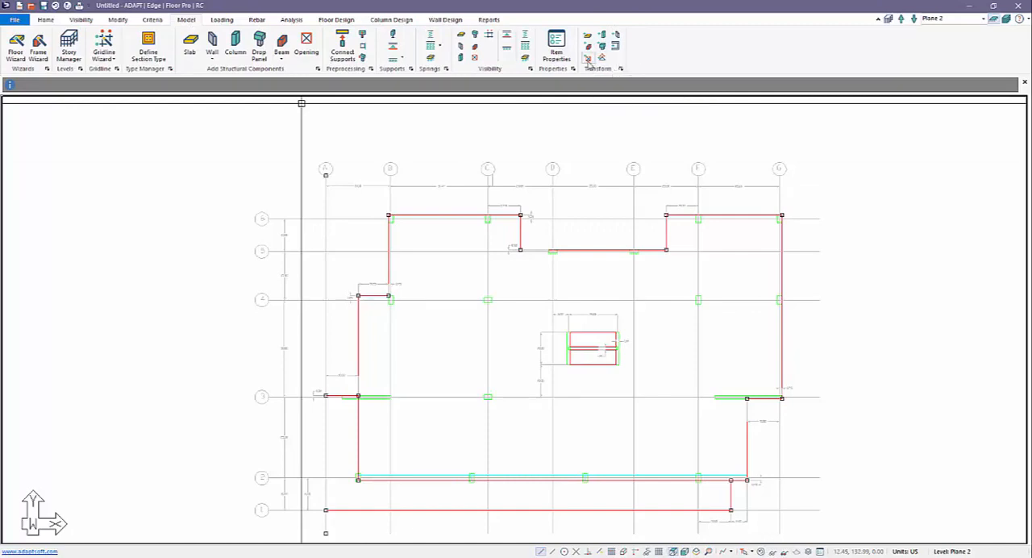
left_click(624, 154)
Transform the two red rectangles in the central core between gridlines D and E into slab openings
scroll(610, 355, "up", 5)
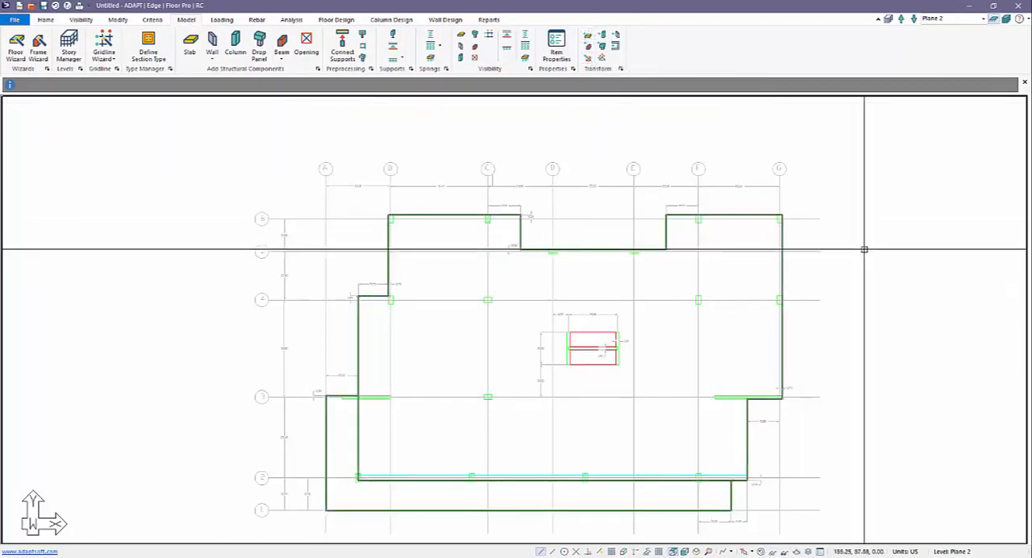
left_click(587, 306)
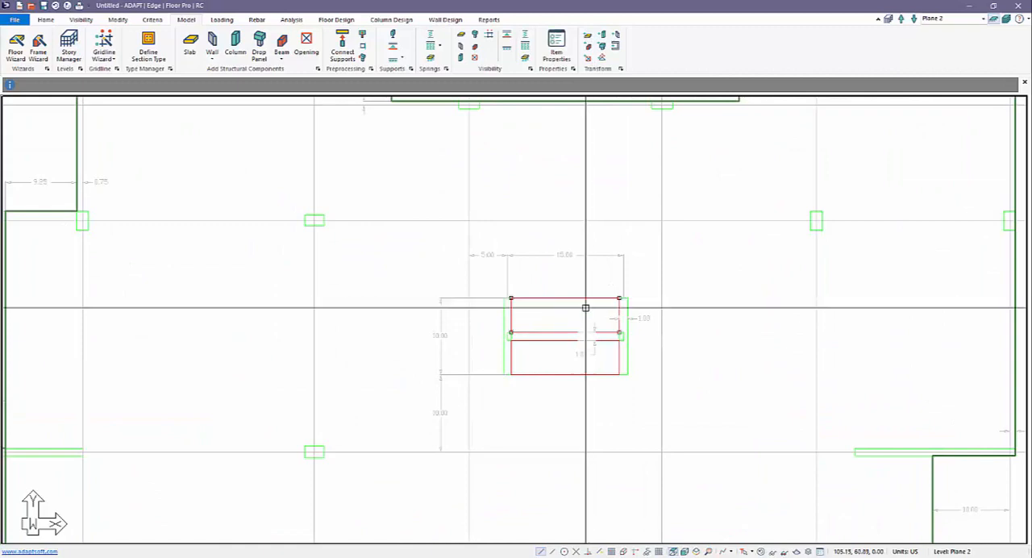
scroll(584, 346, "down", 2)
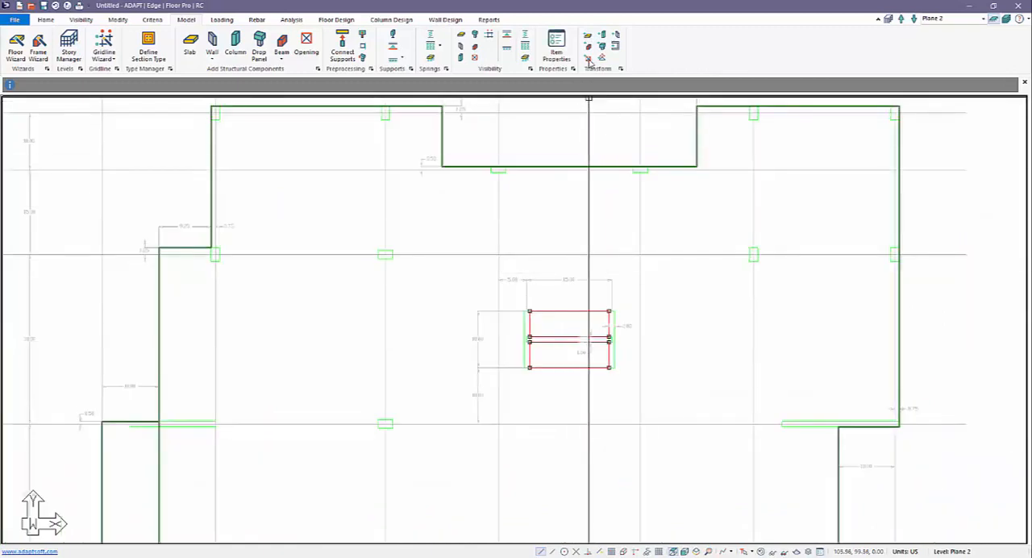
scroll(503, 373, "down", 3)
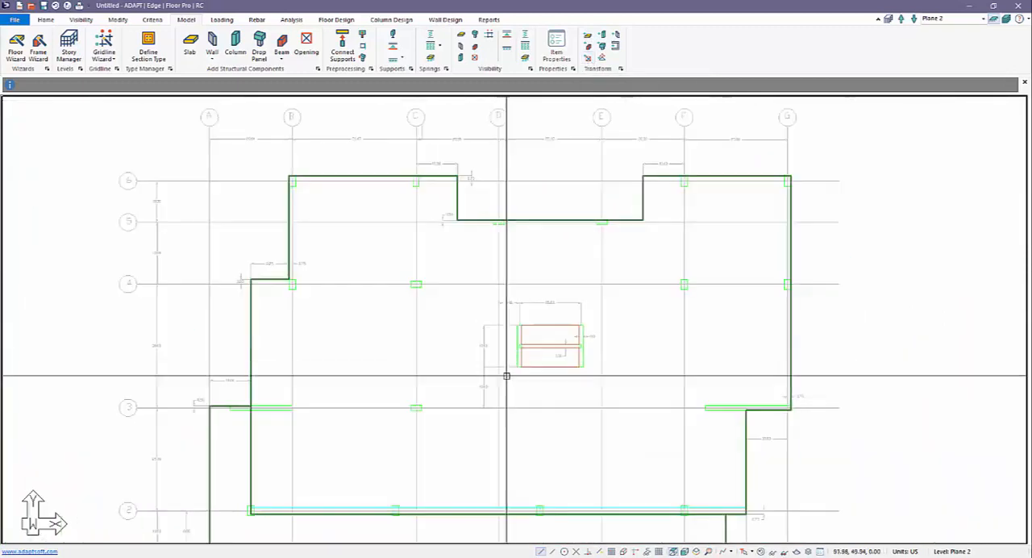
scroll(629, 290, "up", 5)
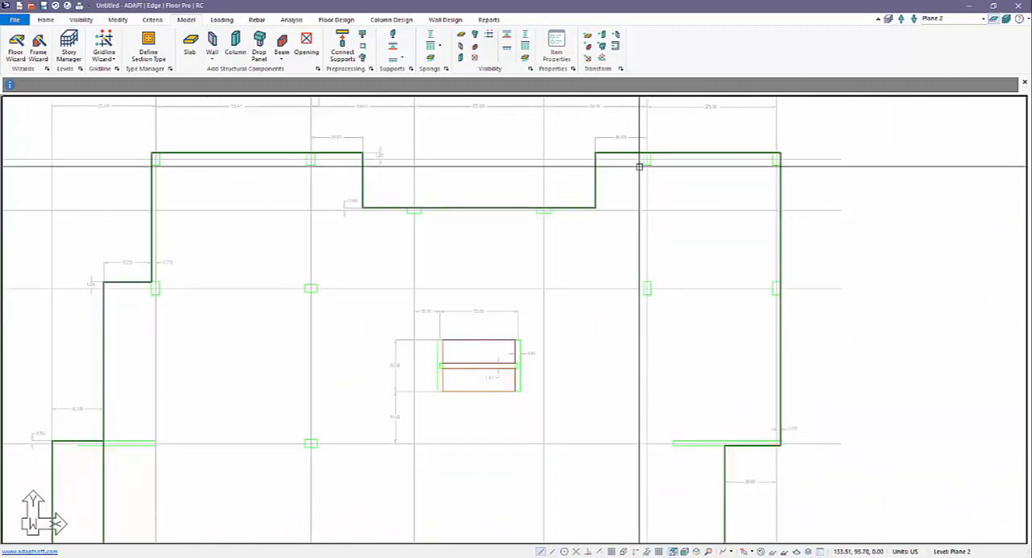
left_click(643, 161)
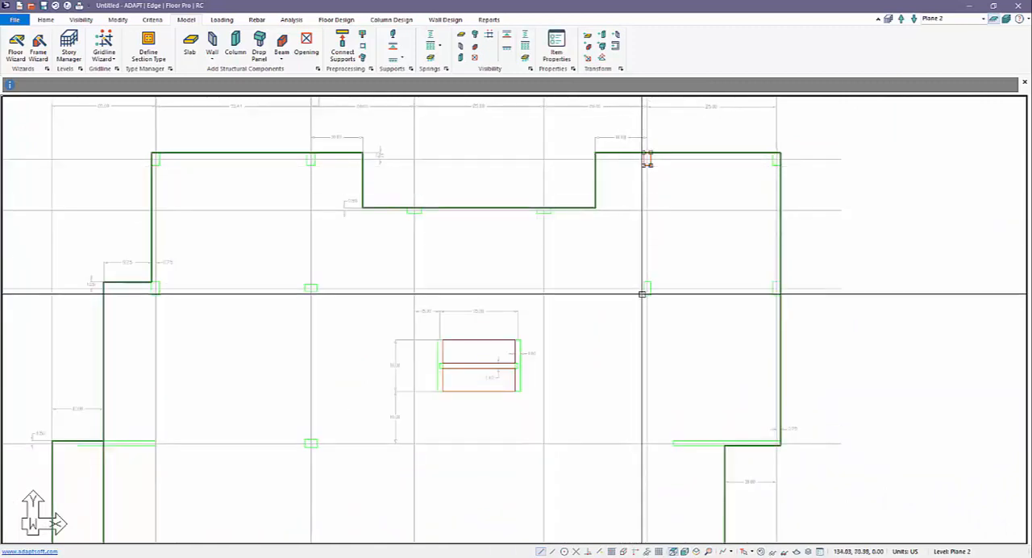
left_click(544, 210)
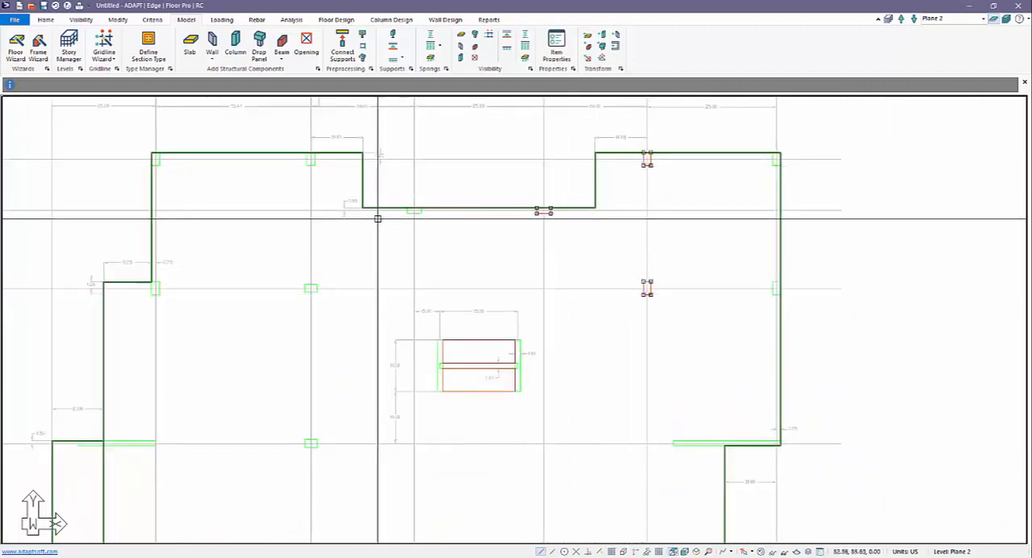
left_click(409, 212)
scroll(482, 236, "down", 3)
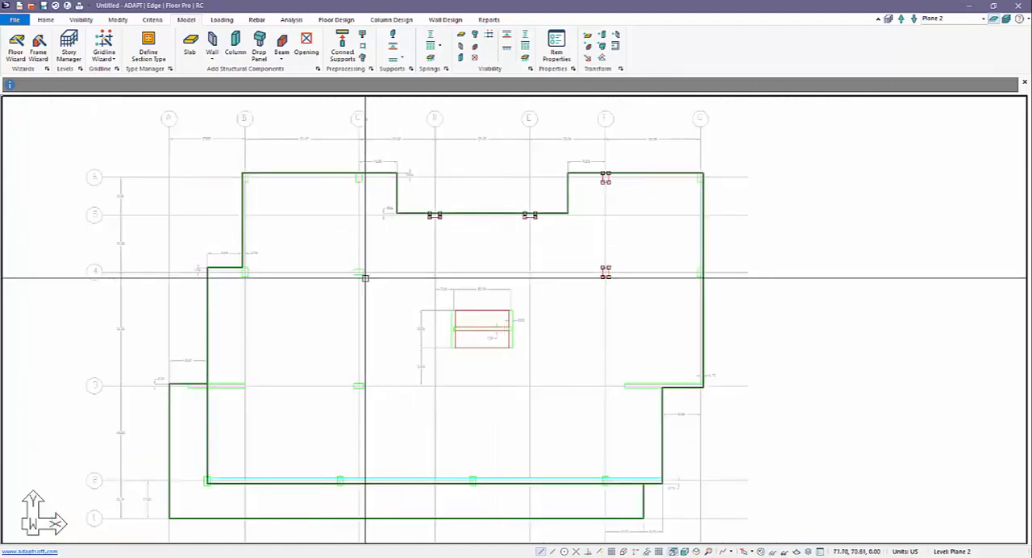
scroll(363, 279, "up", 1)
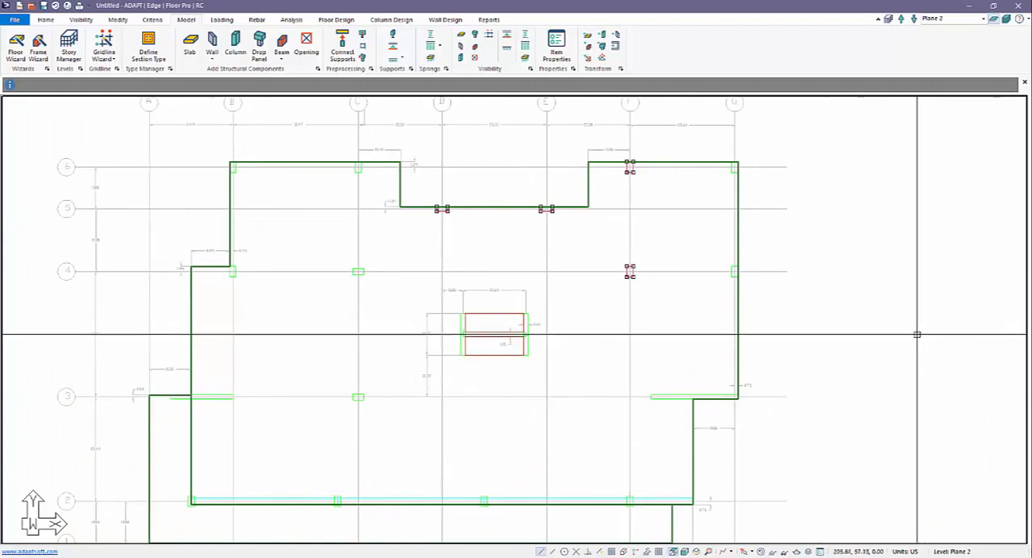
key("Escape")
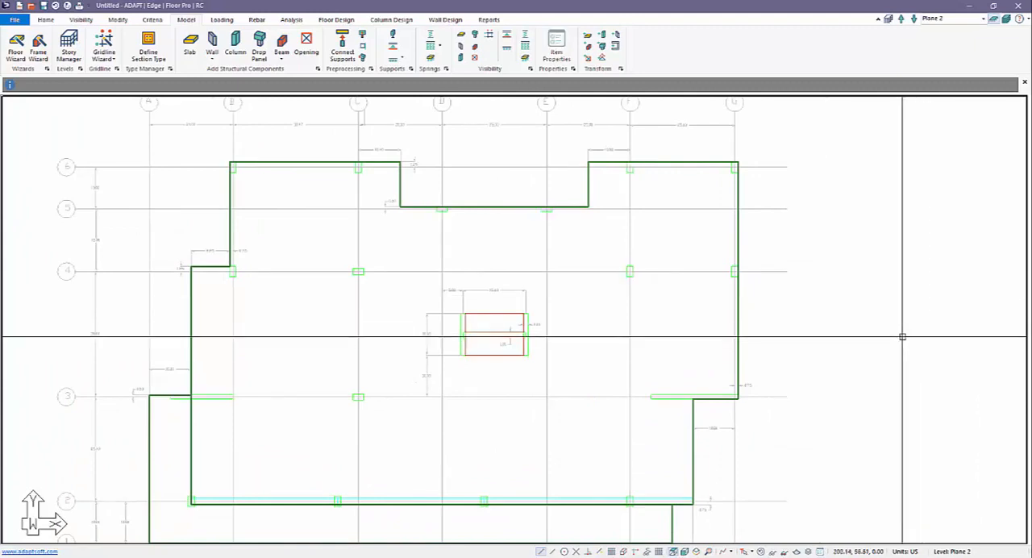
scroll(827, 284, "down", 5)
left_click(45, 19)
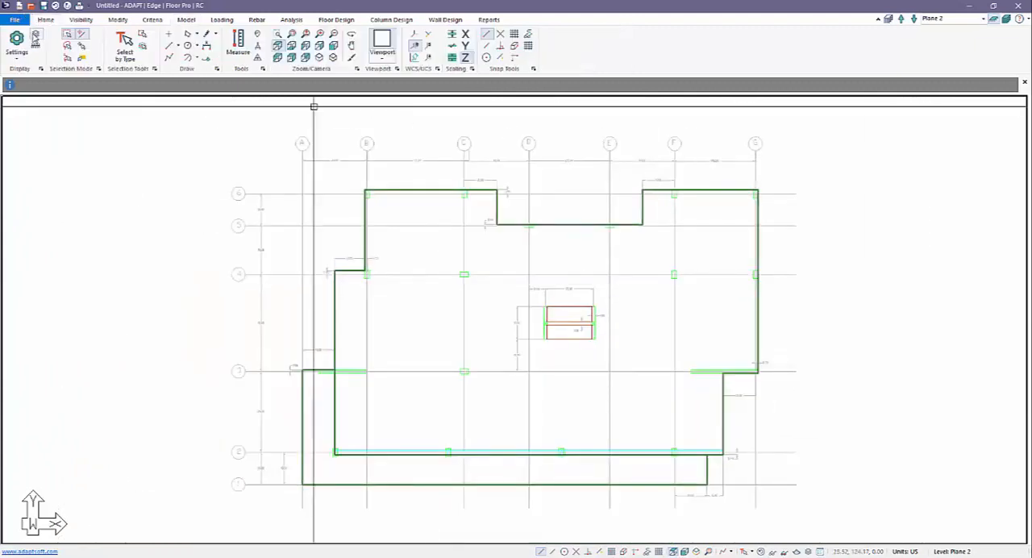
left_click(35, 35)
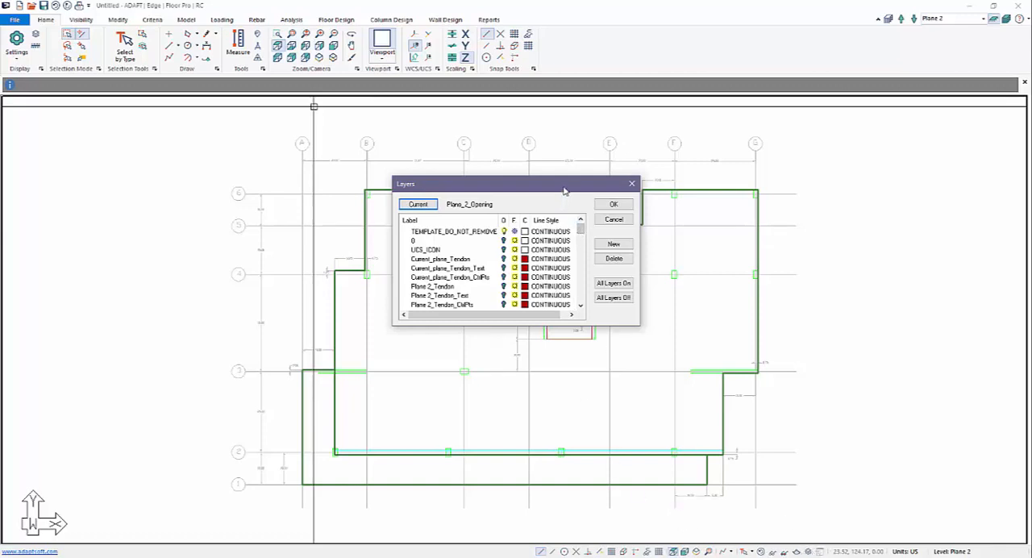
left_click_drag(565, 191, 434, 165)
left_click(482, 273)
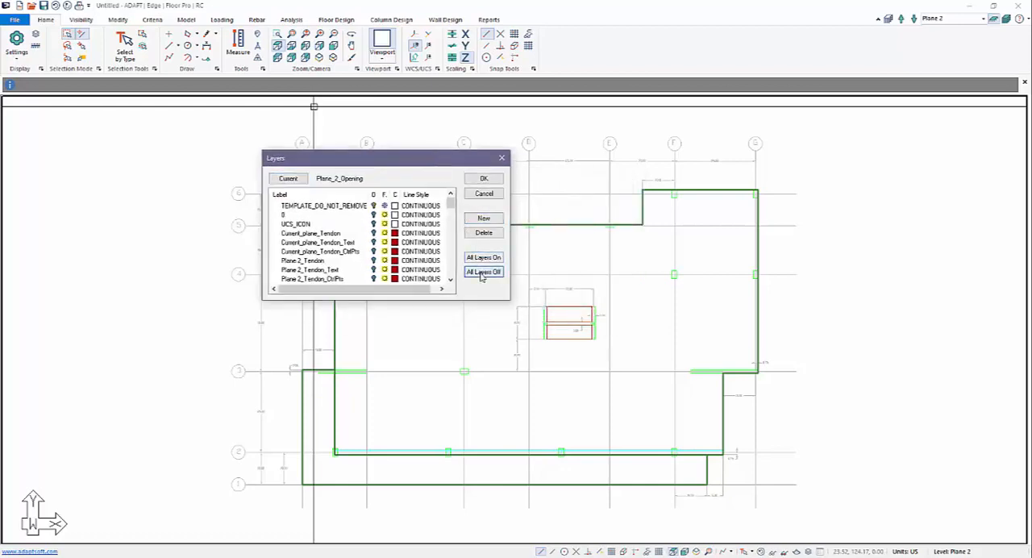
left_click_drag(449, 204, 446, 266)
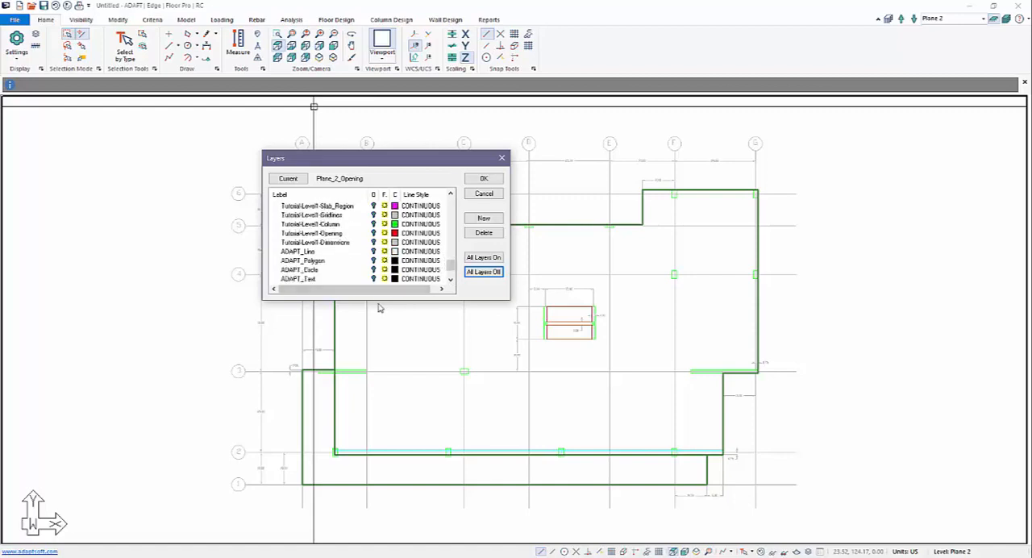
left_click(484, 194)
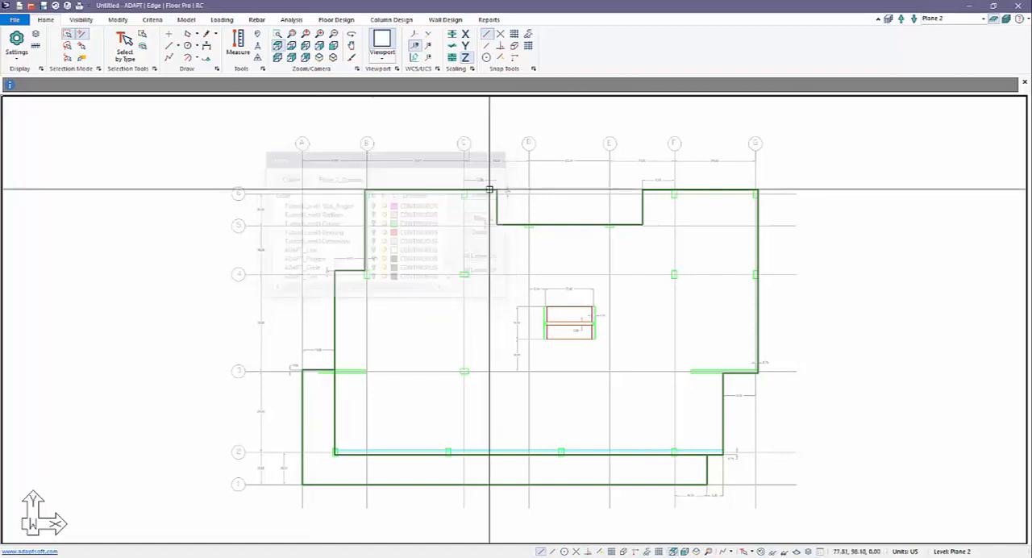
Check which layer the column outline at gridlines F and 6 belongs to in its polygon properties
scroll(611, 253, "up", 3)
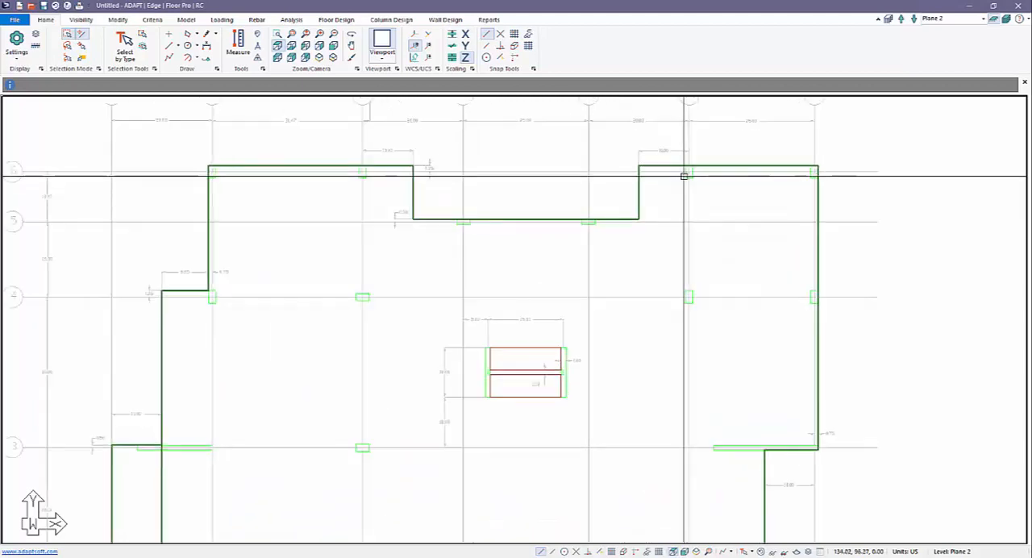
double_click(686, 171)
left_click(885, 40)
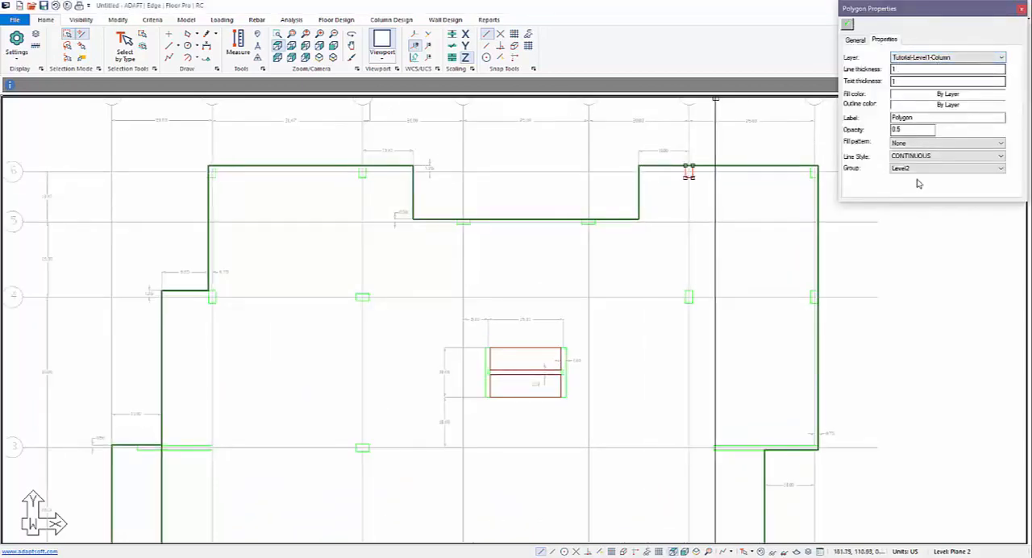
key("Escape")
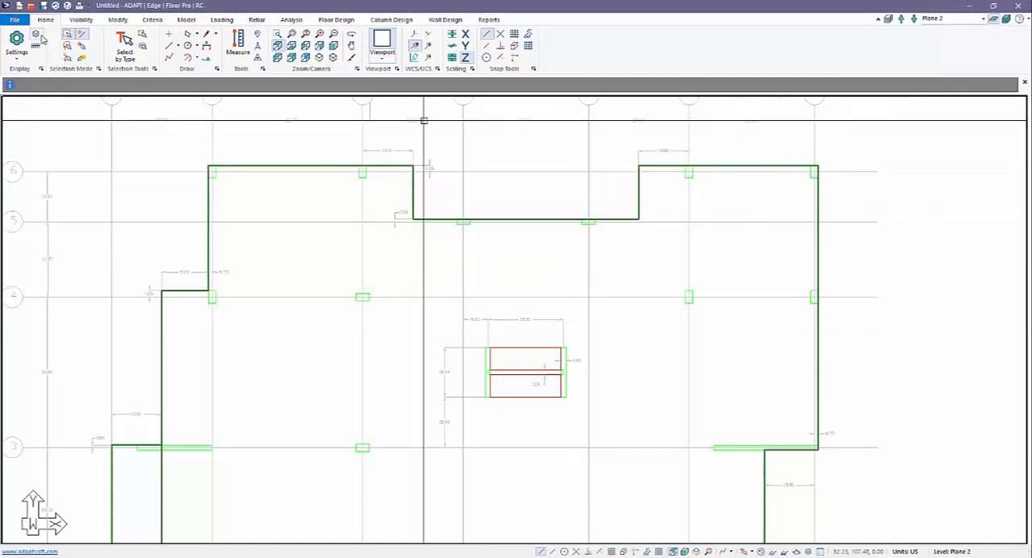
Turn all layers off, sort the layer list by label, and turn on only the Tutorial-Level1-Column layer
left_click(37, 35)
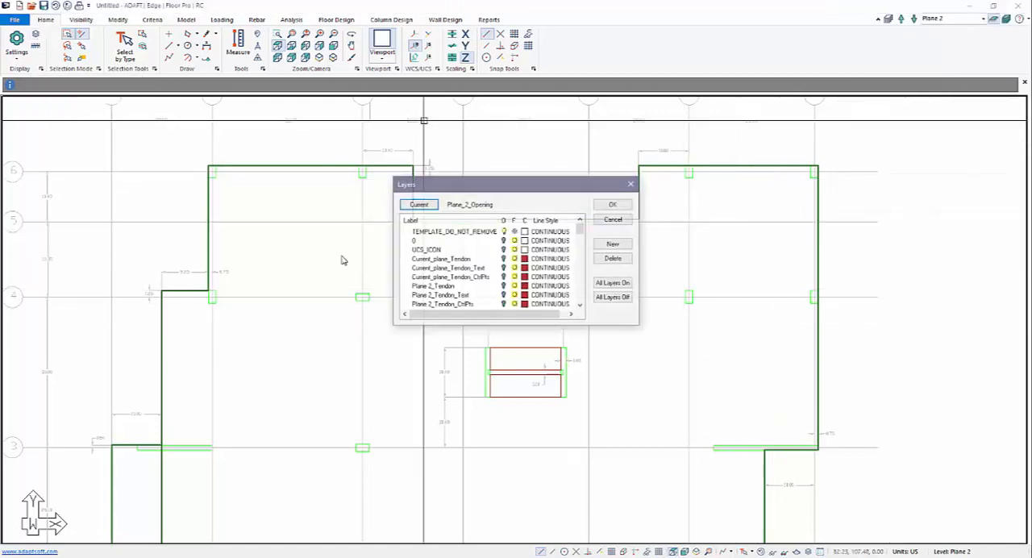
left_click(609, 296)
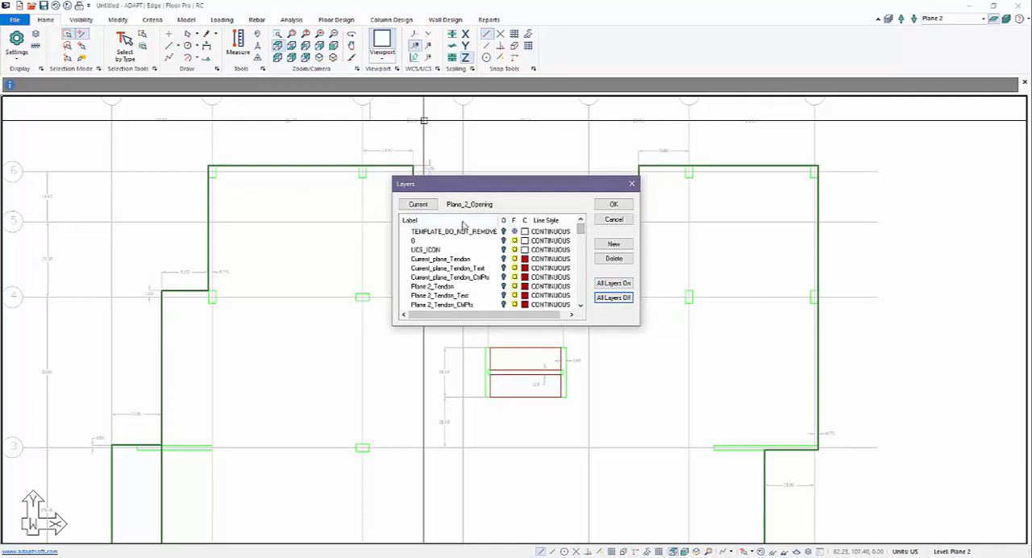
left_click(461, 221)
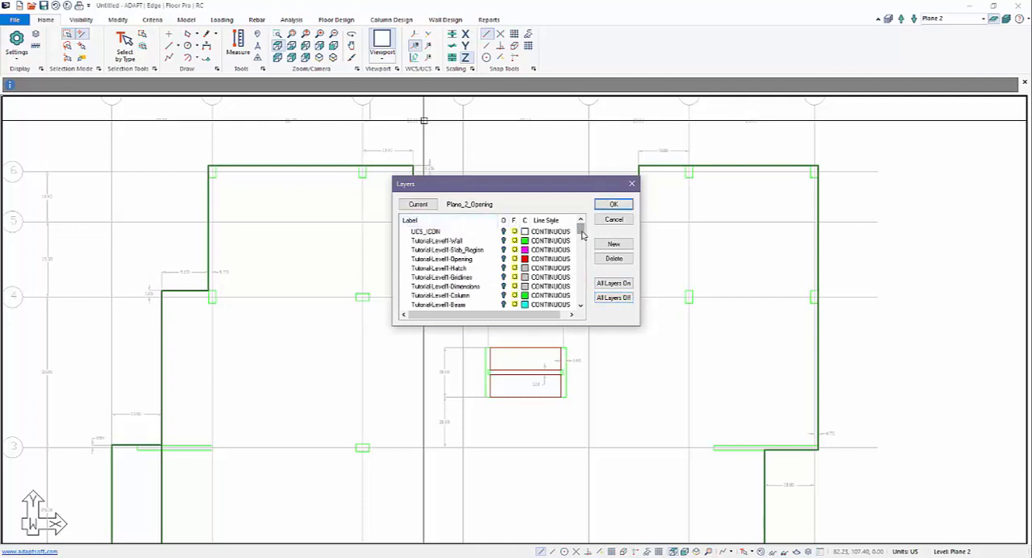
scroll(583, 234, "down", 3)
scroll(585, 236, "up", 2)
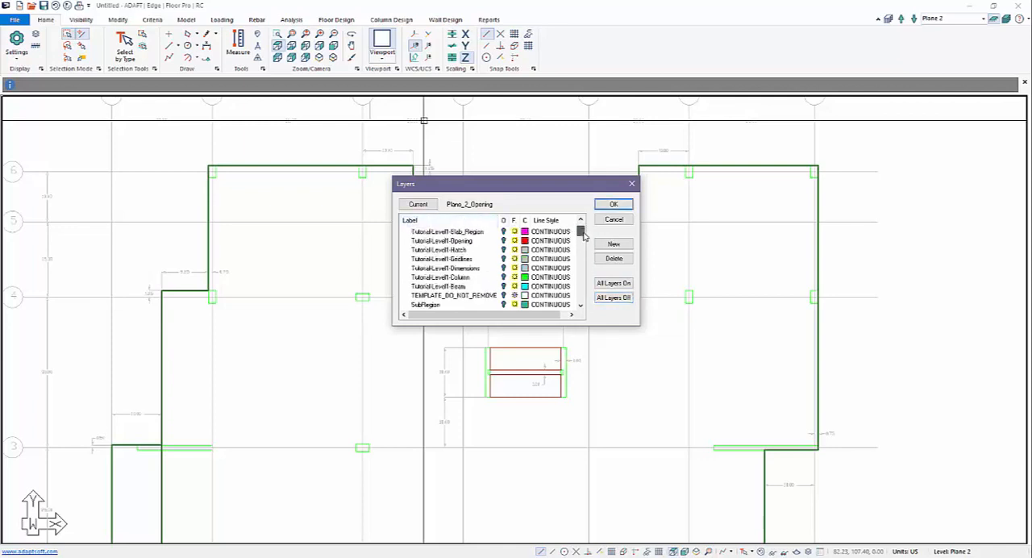
scroll(582, 234, "up", 1)
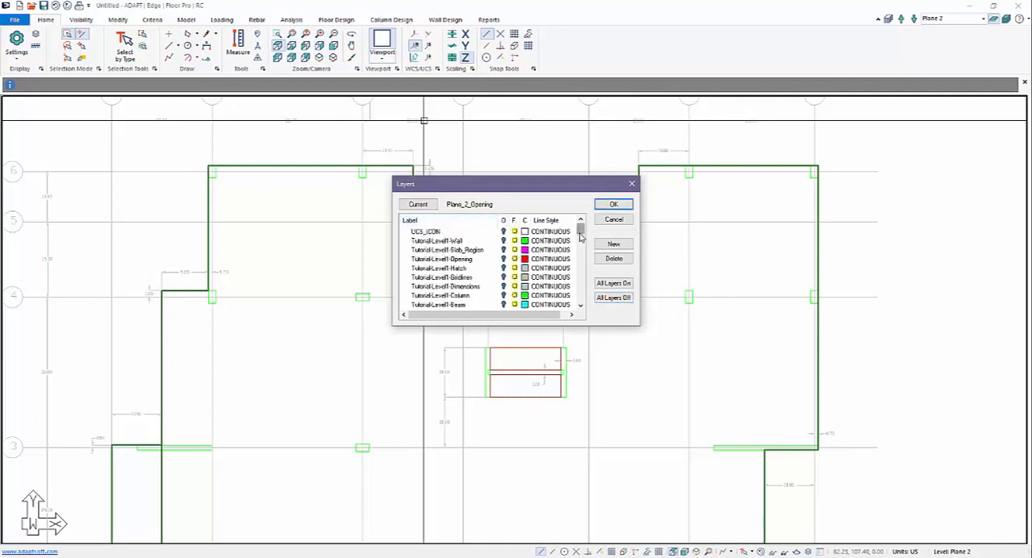
left_click(449, 297)
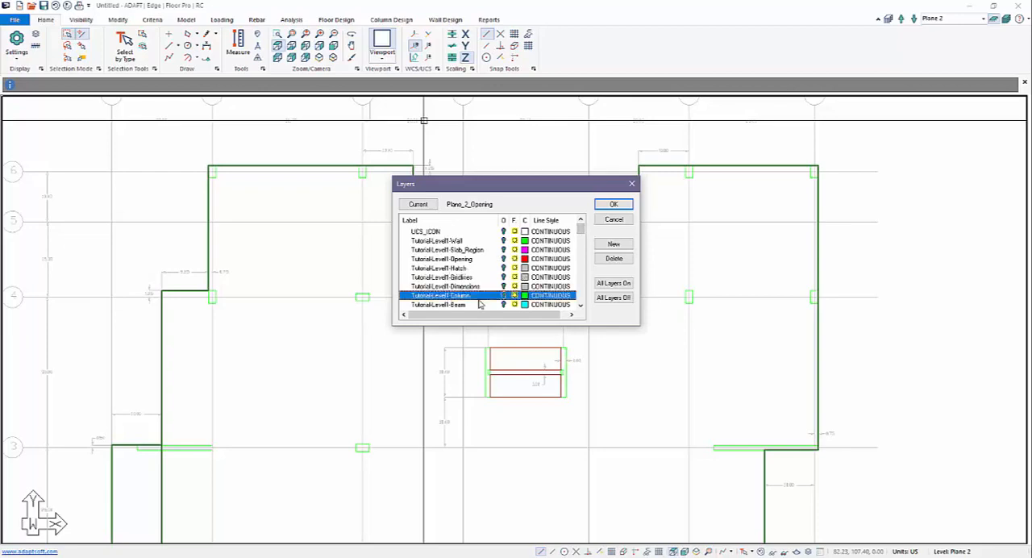
left_click(613, 205)
Select all the isolated column outlines together and transform them into columns
scroll(629, 233, "down", 3)
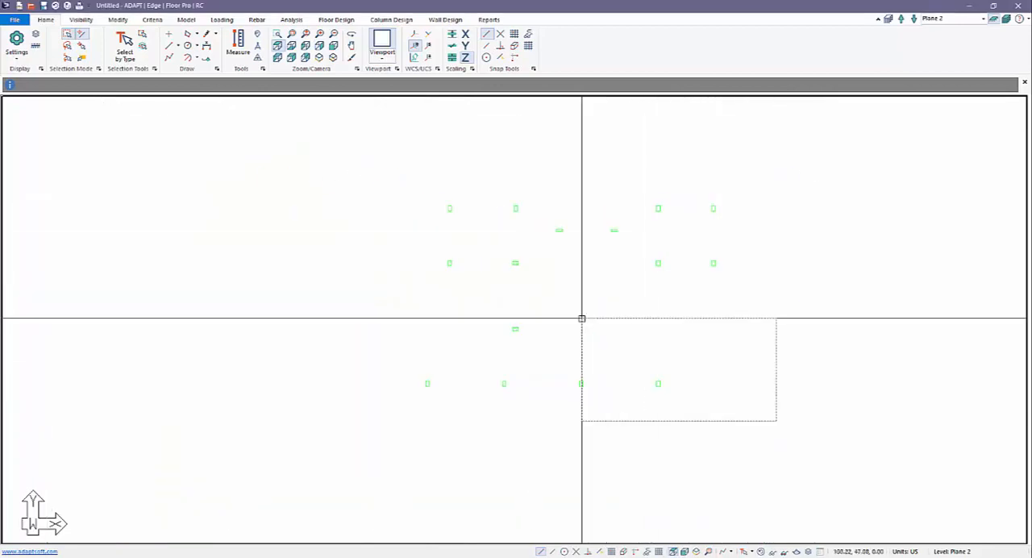
left_click_drag(581, 319, 264, 185)
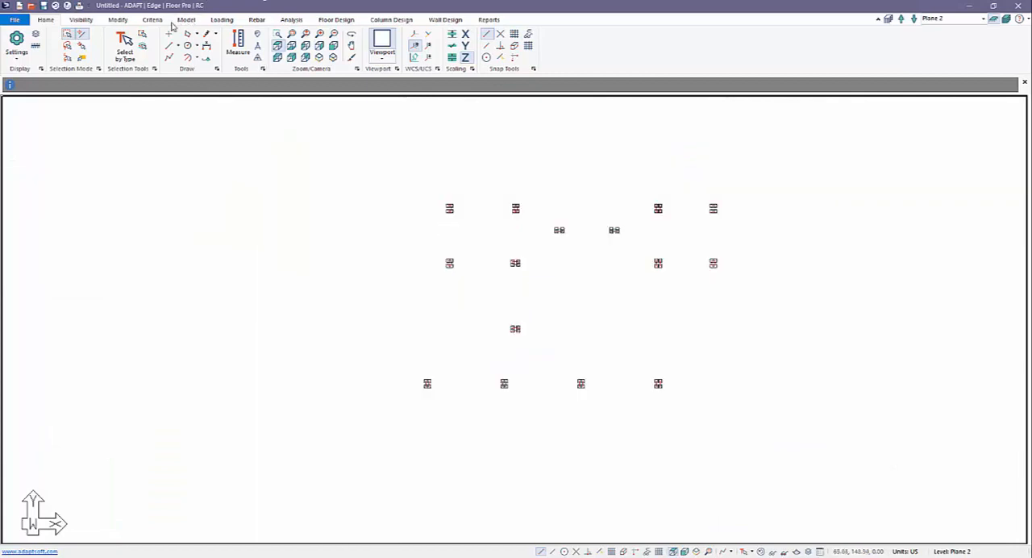
left_click(190, 22)
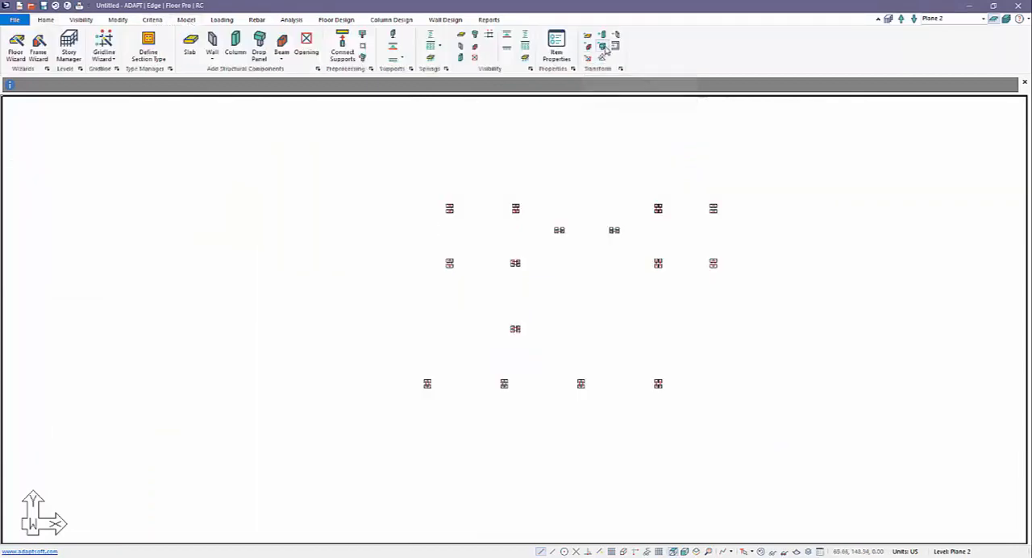
scroll(596, 266, "up", 1)
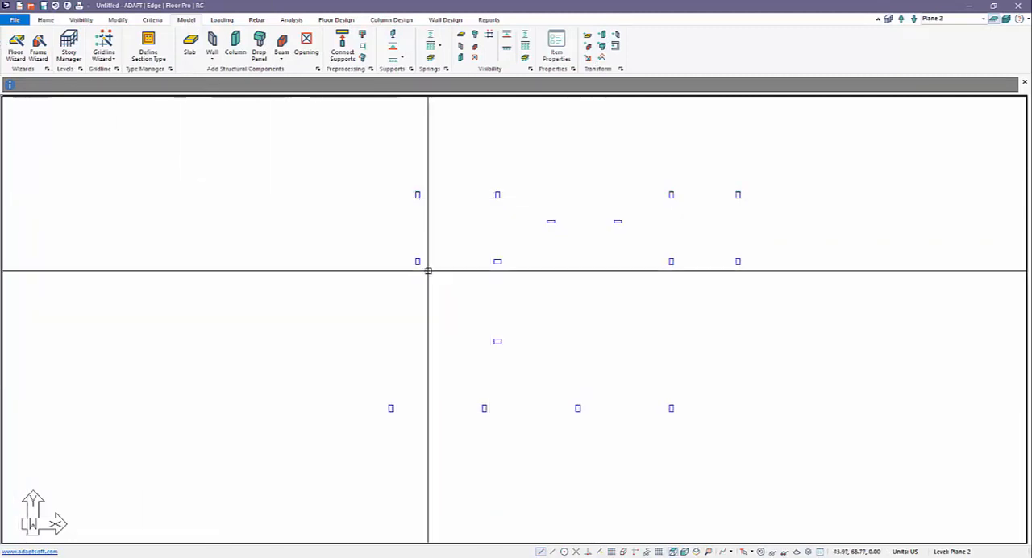
Turn all layers back on to redisplay the full floor plan with the slabs and openings
left_click(48, 22)
left_click(35, 34)
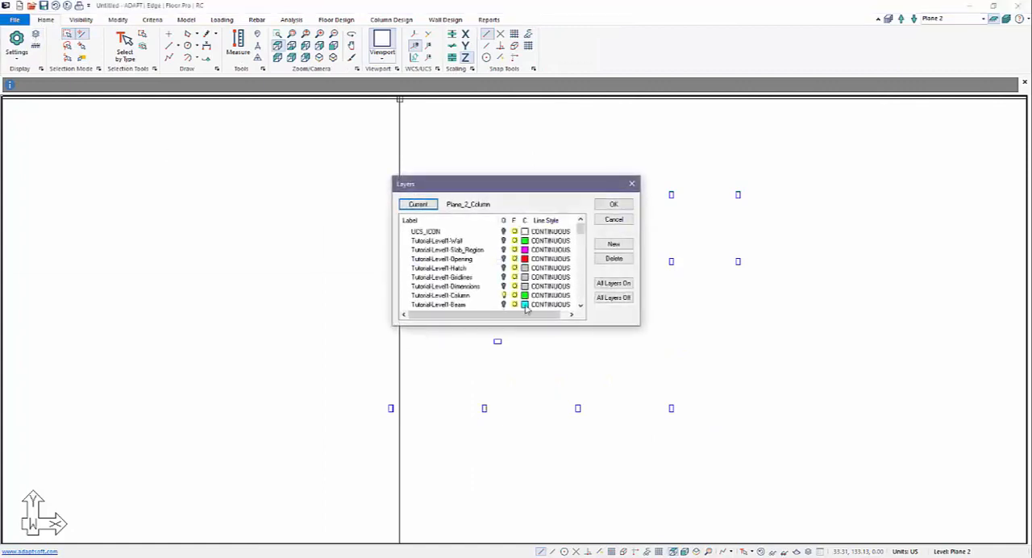
left_click(613, 284)
left_click(613, 205)
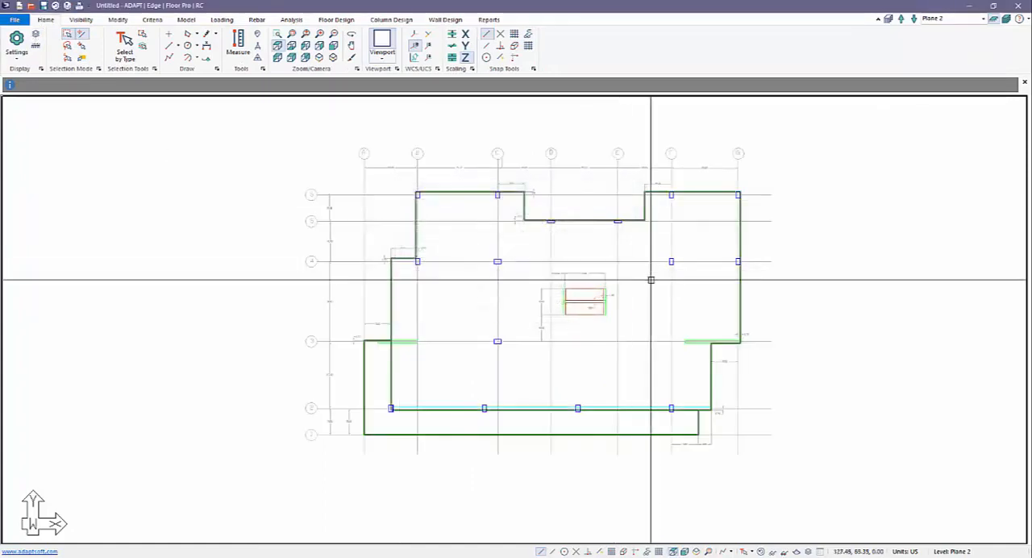
scroll(613, 331, "up", 3)
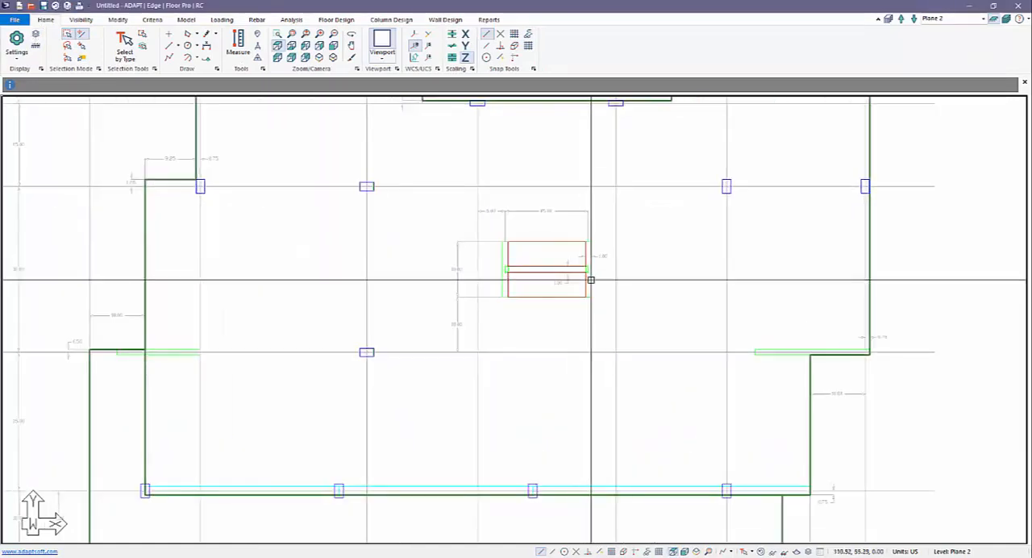
Select the core wall outlines and the two wall outlines along gridline 3, and transform them into walls
scroll(488, 298, "up", 1)
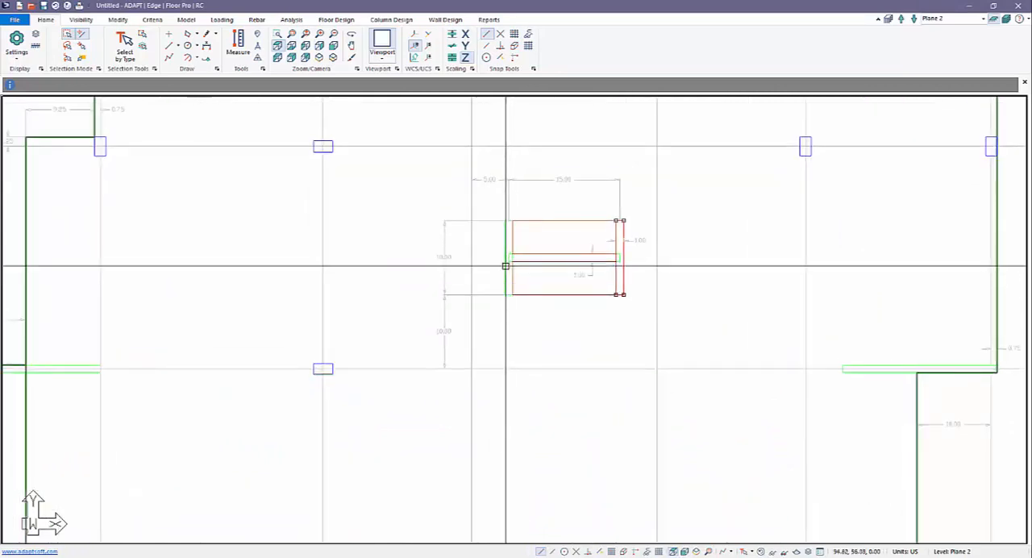
scroll(505, 266, "up", 1)
scroll(507, 260, "down", 4)
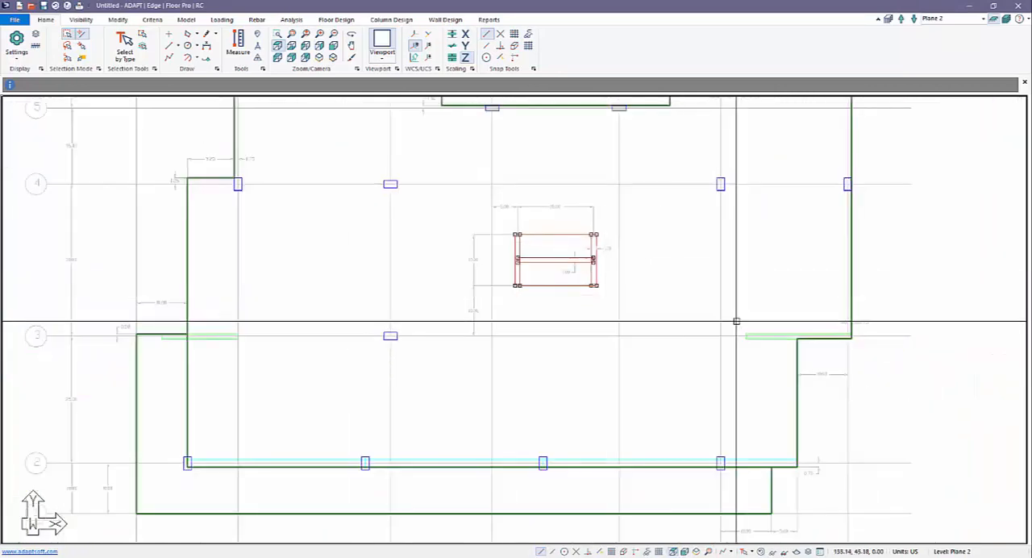
scroll(736, 321, "up", 1)
scroll(591, 346, "down", 3)
scroll(317, 354, "up", 3)
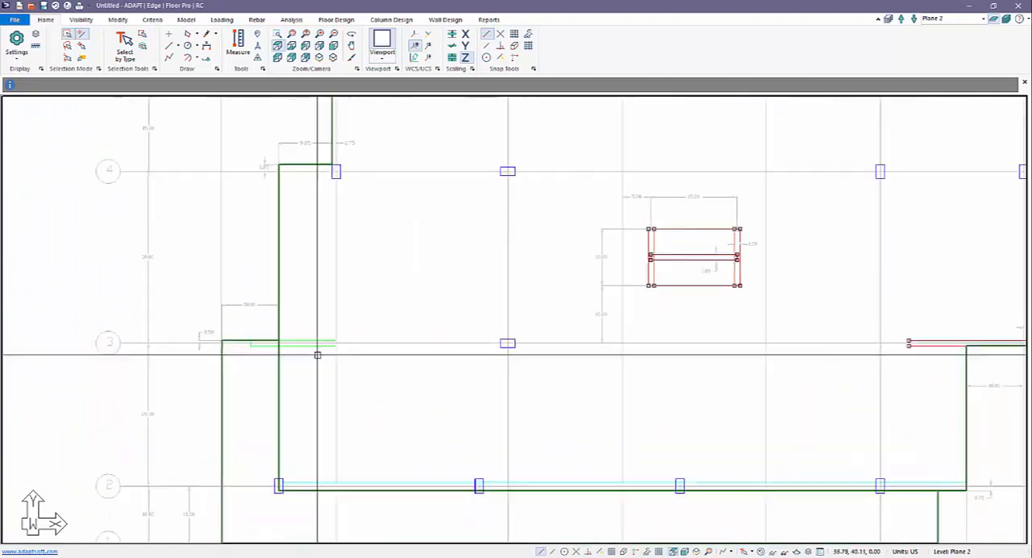
scroll(323, 351, "down", 3)
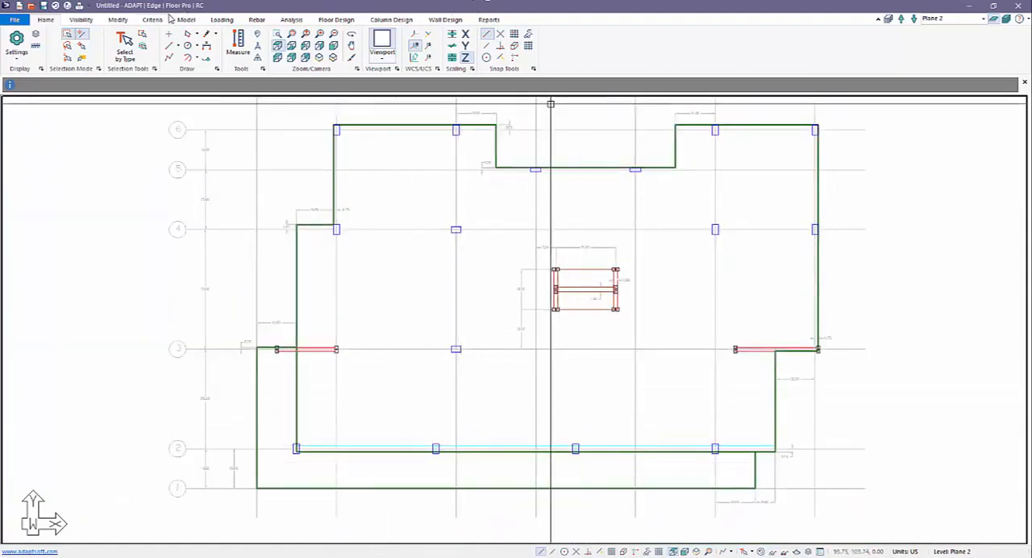
left_click(185, 19)
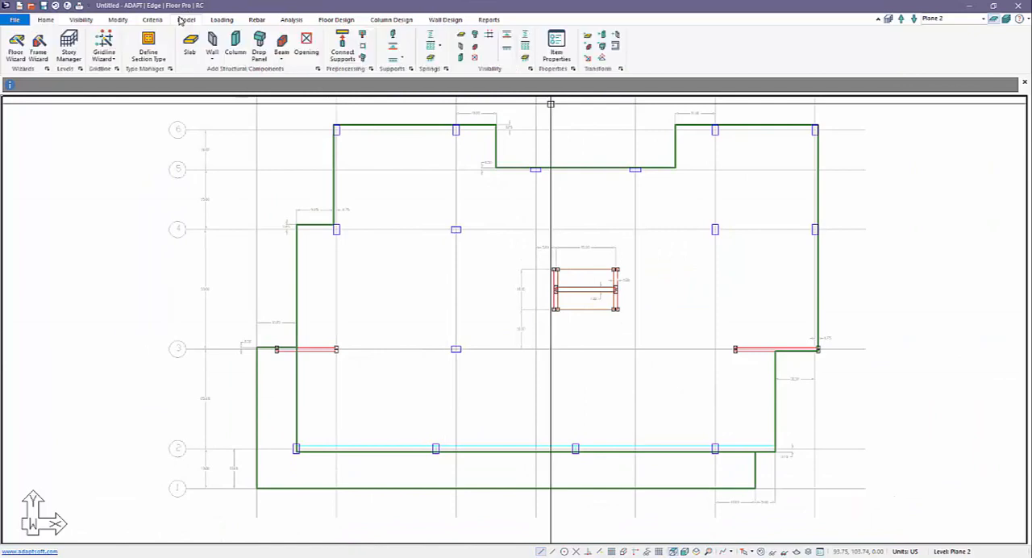
left_click(616, 46)
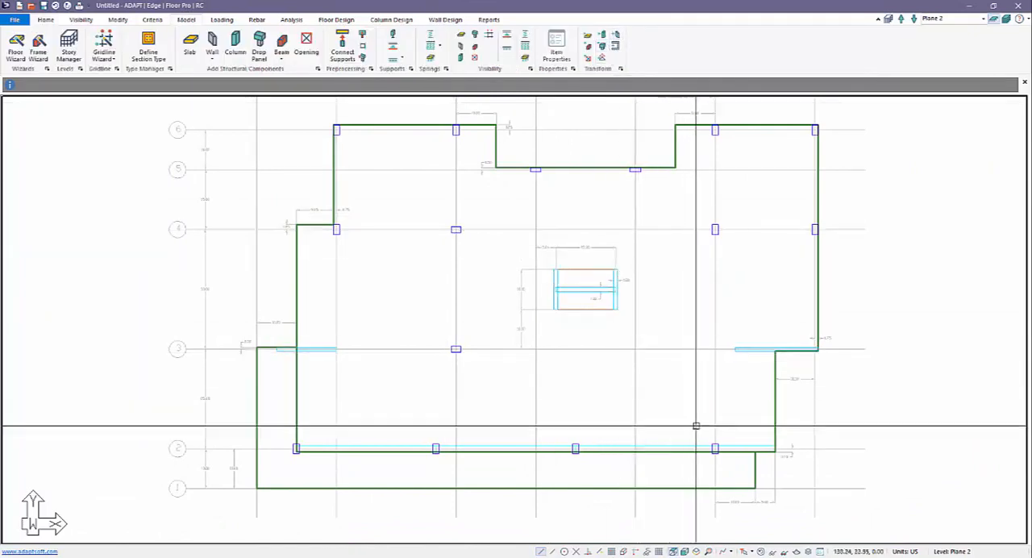
Select the three beam outlines along gridline 2 and transform them into beams
left_click(678, 446, "ctrl")
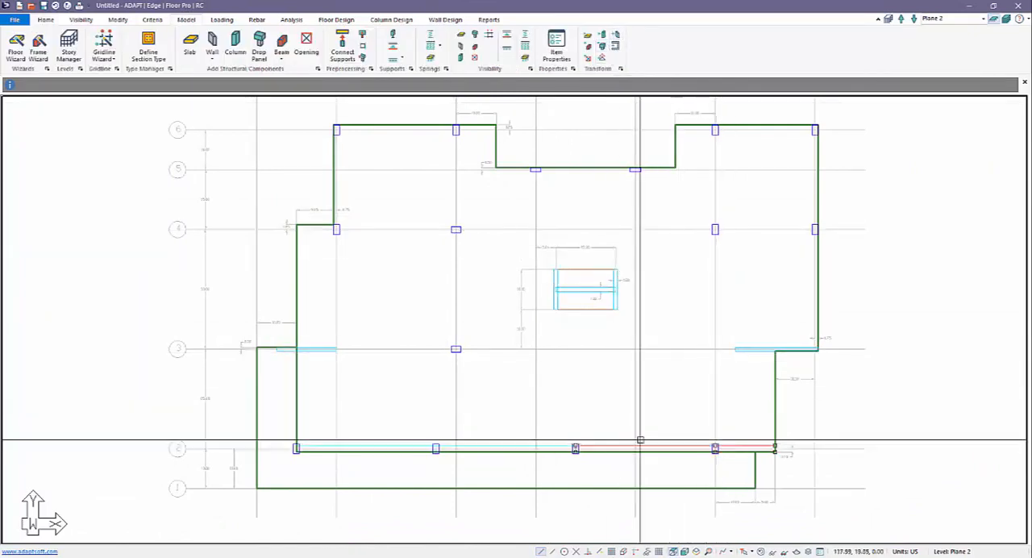
left_click(559, 445, "ctrl")
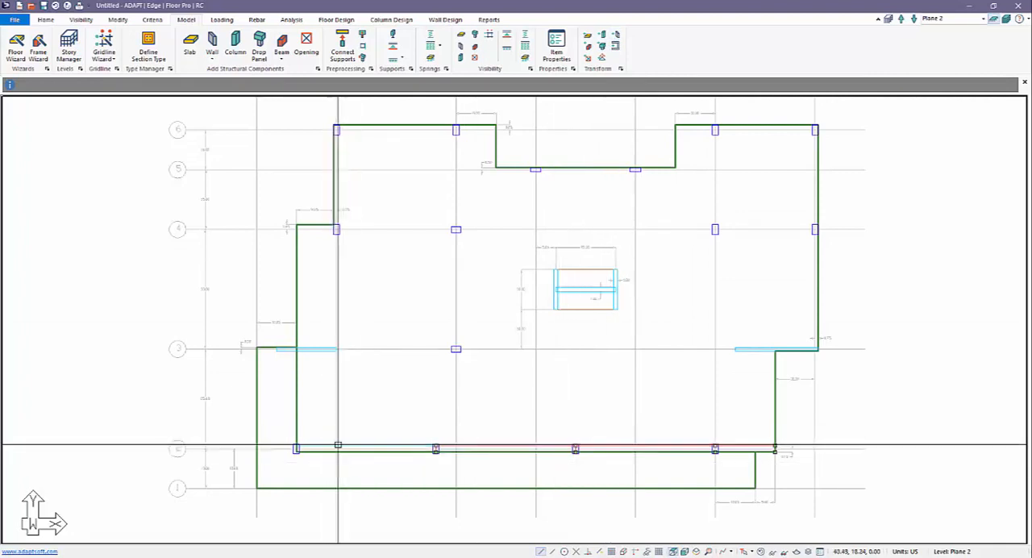
left_click(327, 445, "ctrl")
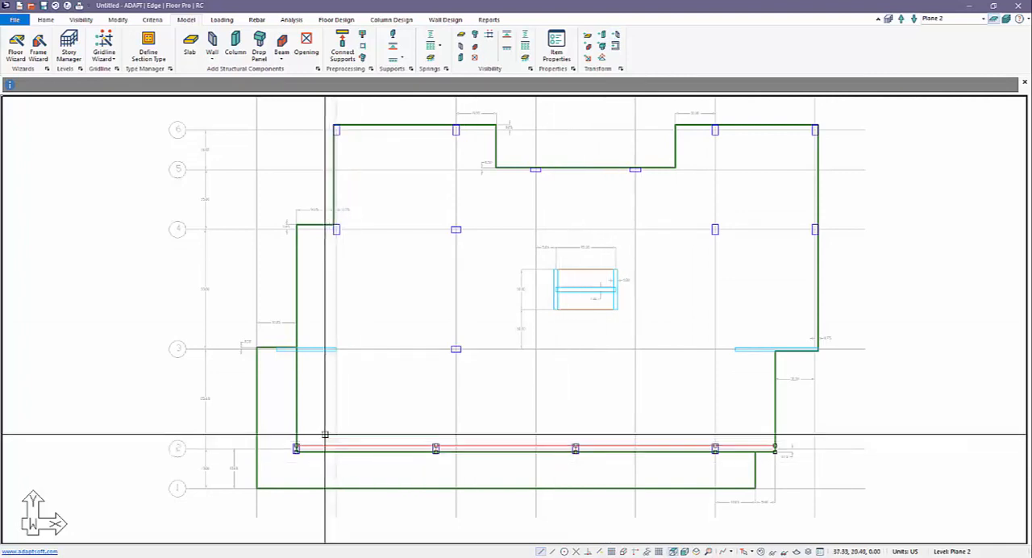
left_click(588, 48)
scroll(555, 338, "down", 2)
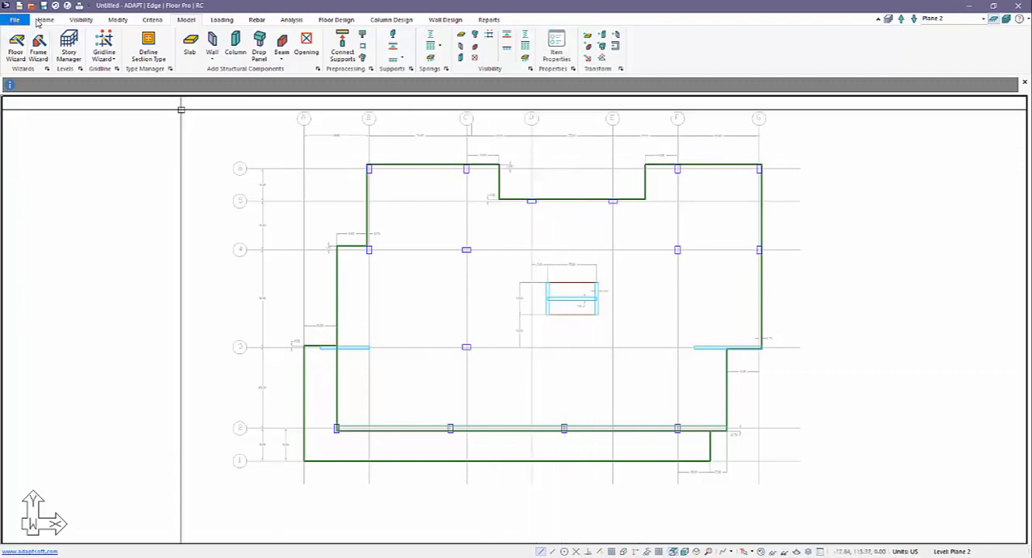
Check which layer the gridline A line belongs to in its line properties
double_click(304, 152)
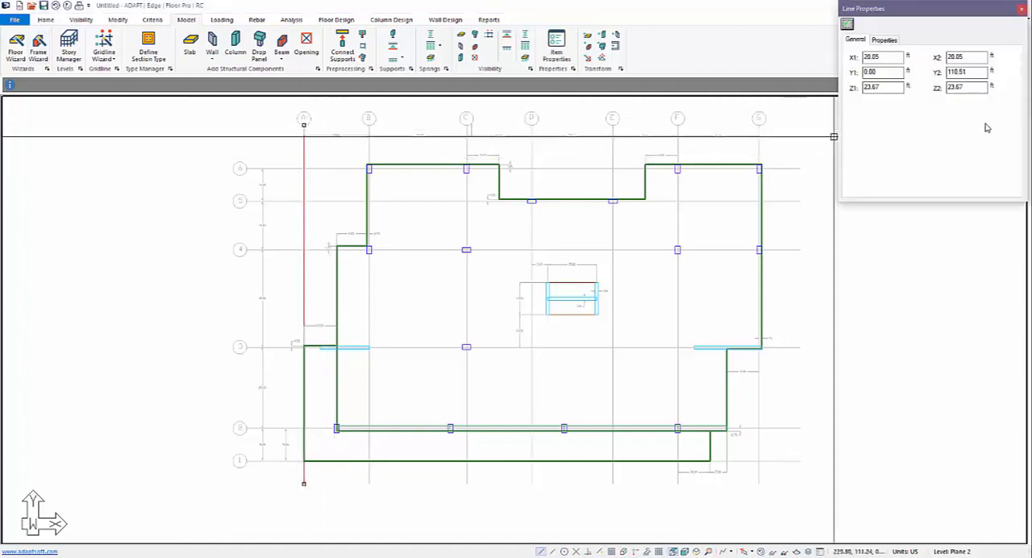
left_click(884, 40)
left_click(861, 409)
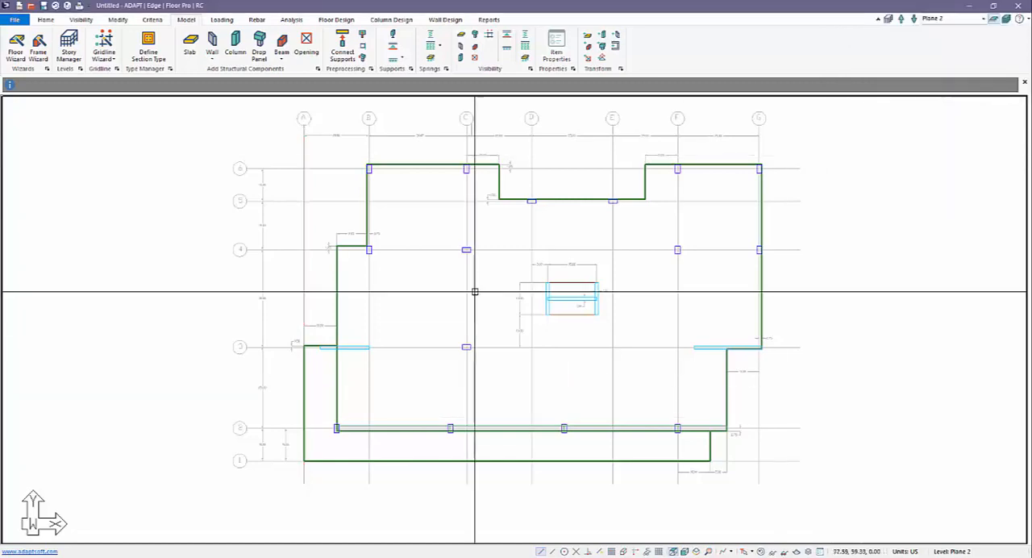
Turn all layers off and restore the default display so only the structural components are shown
left_click(43, 19)
left_click(36, 34)
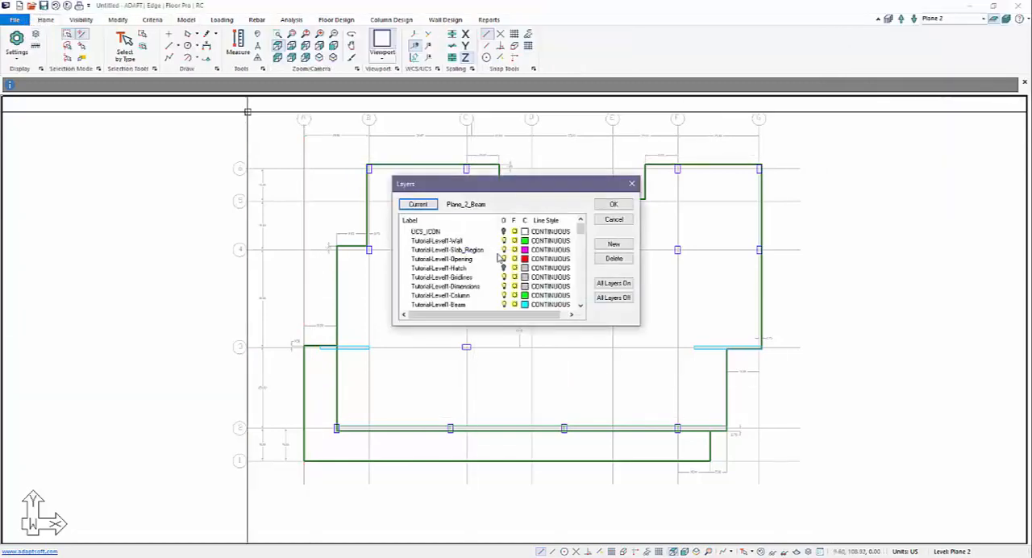
left_click(601, 297)
left_click(614, 206)
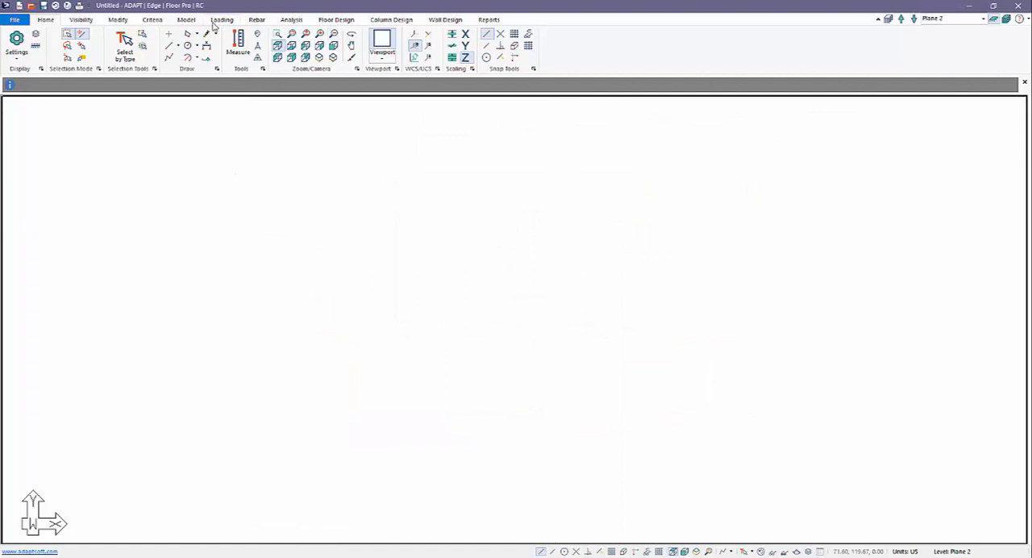
left_click(81, 20)
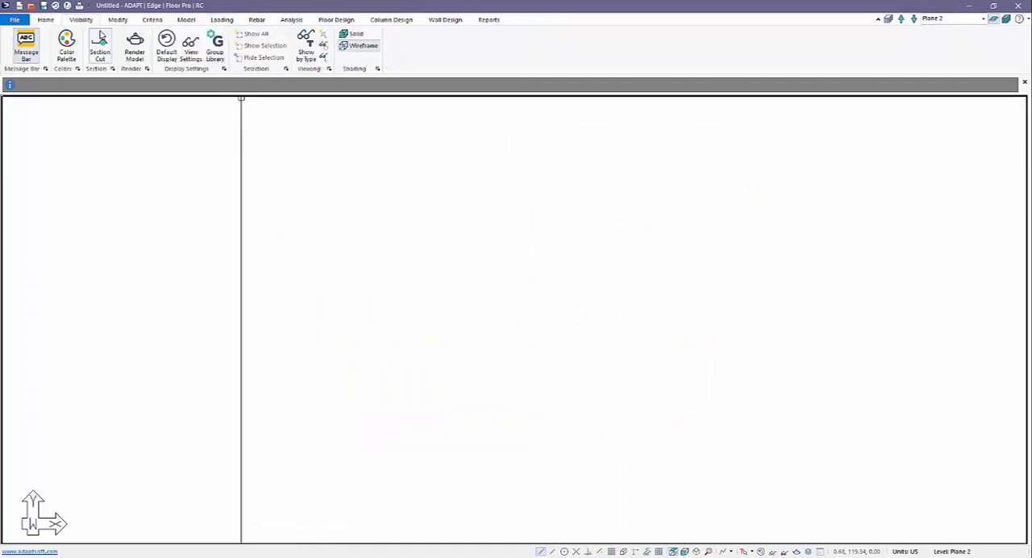
left_click(167, 50)
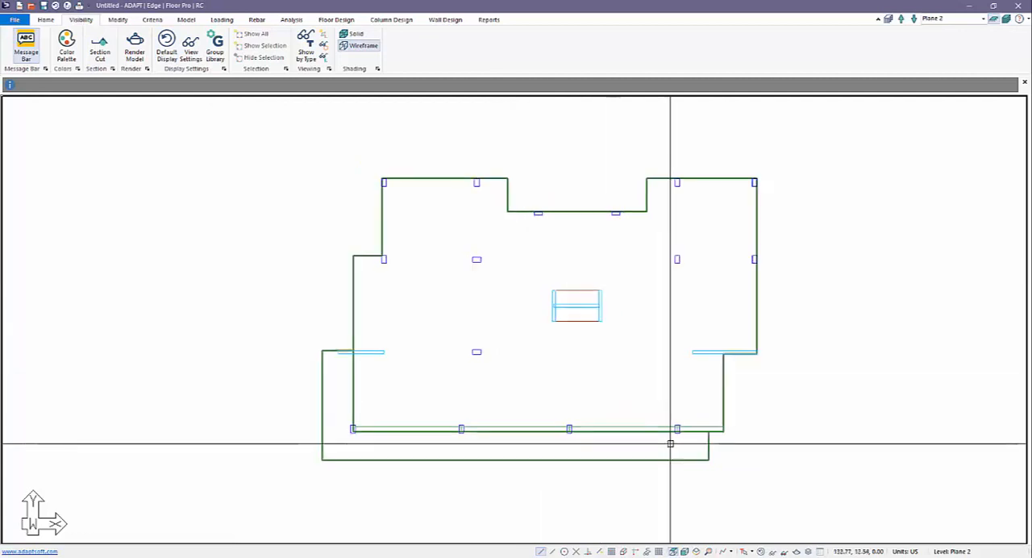
Select all Plane 2 components in the front elevation view and copy them vertically up to the existing planes through Plane 12
left_click(684, 552)
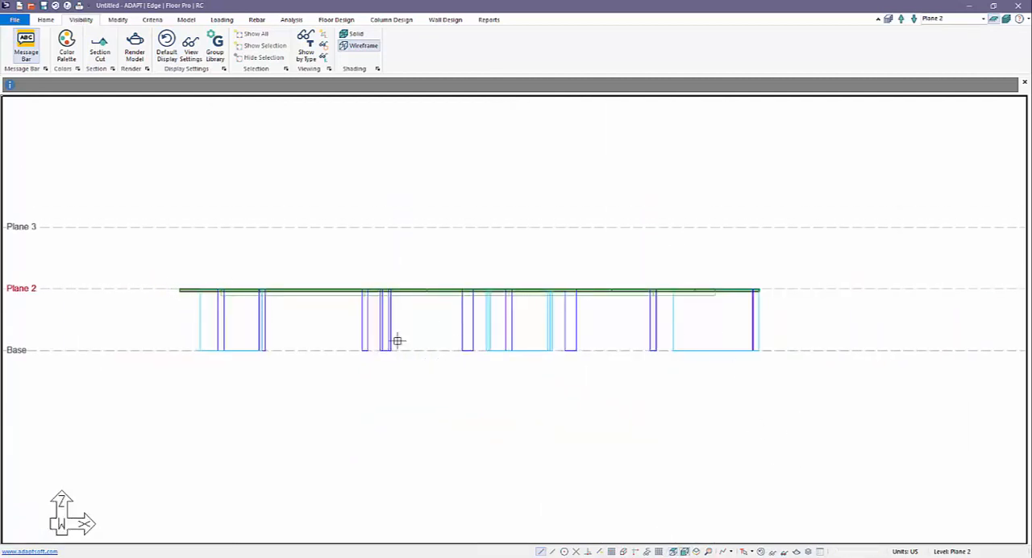
left_click_drag(822, 391, 150, 246)
scroll(272, 323, "down", 2)
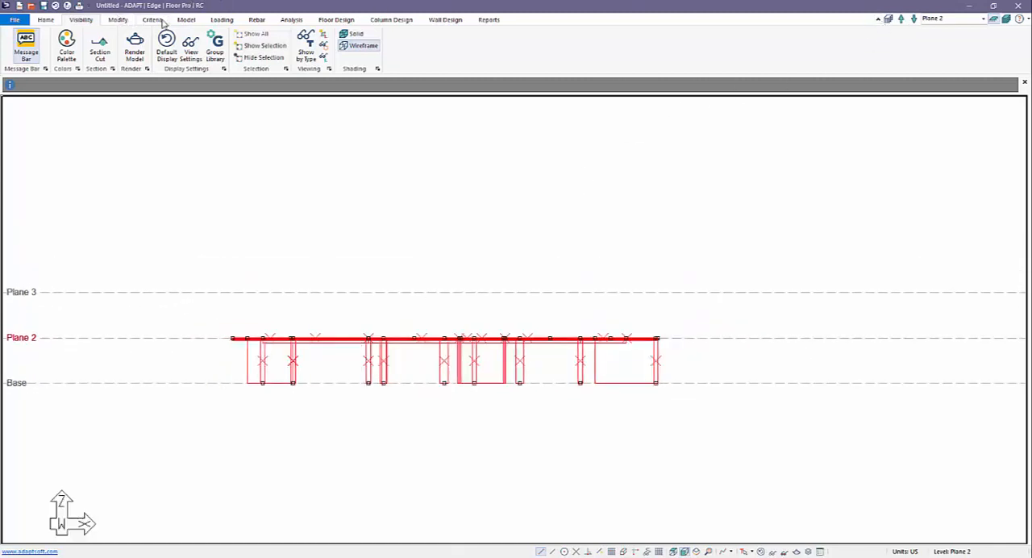
left_click(118, 19)
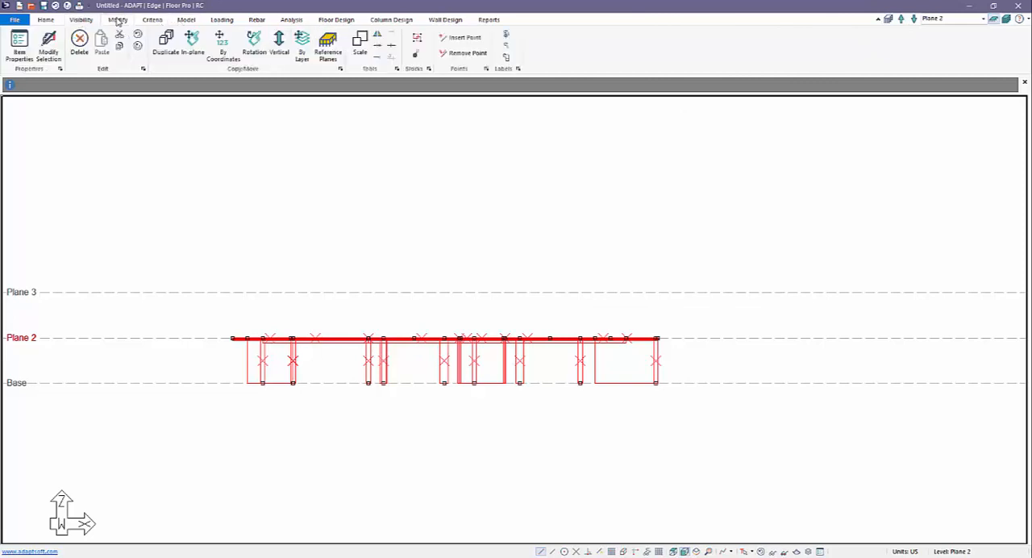
left_click(279, 45)
left_click(499, 276)
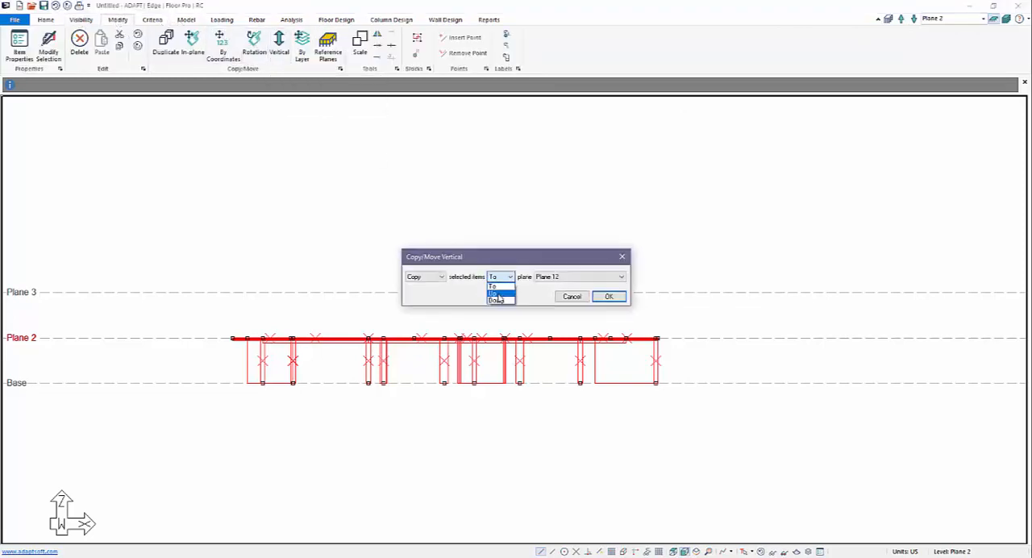
left_click(497, 294)
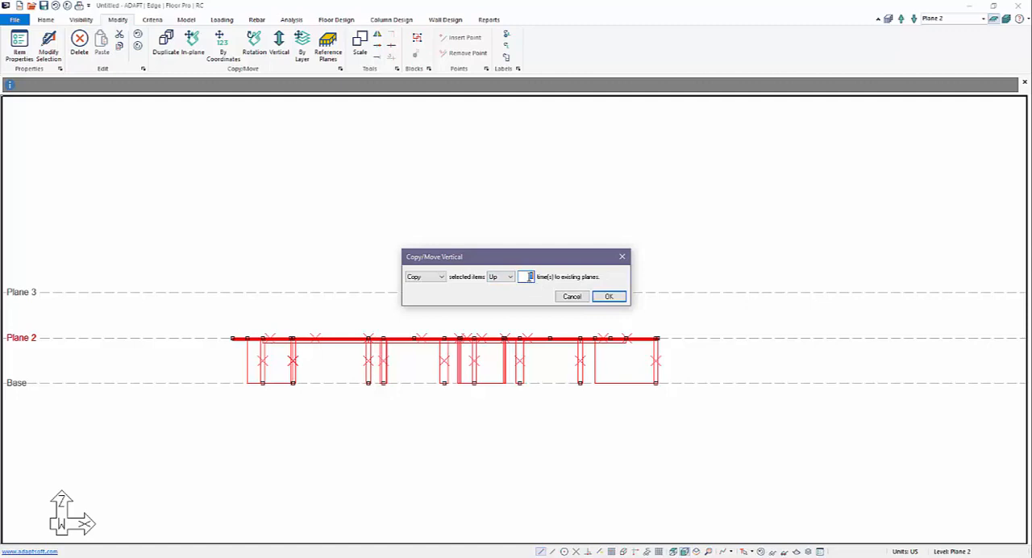
left_click(608, 296)
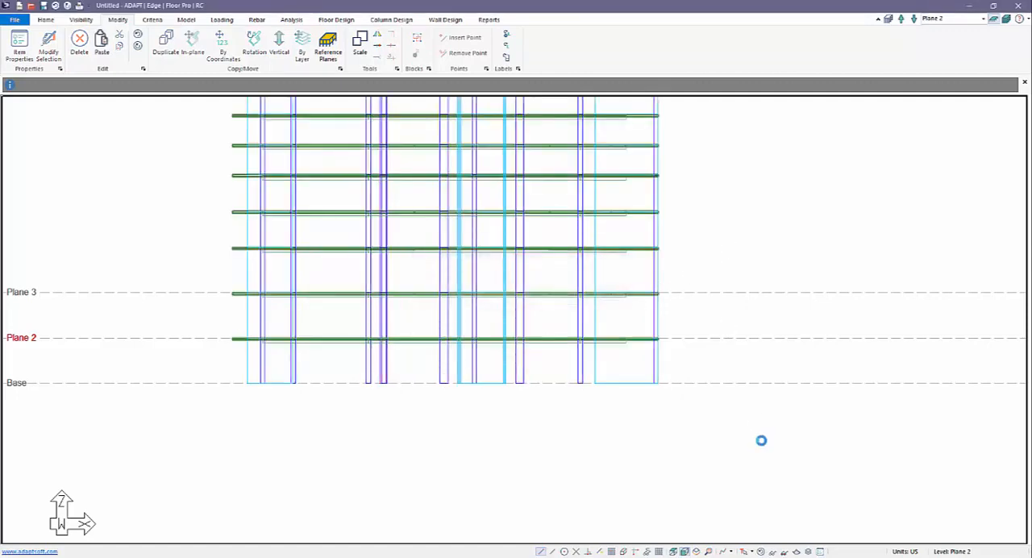
Display all levels in an isometric view and save the model as Lateral_Seismic
left_click(1009, 21)
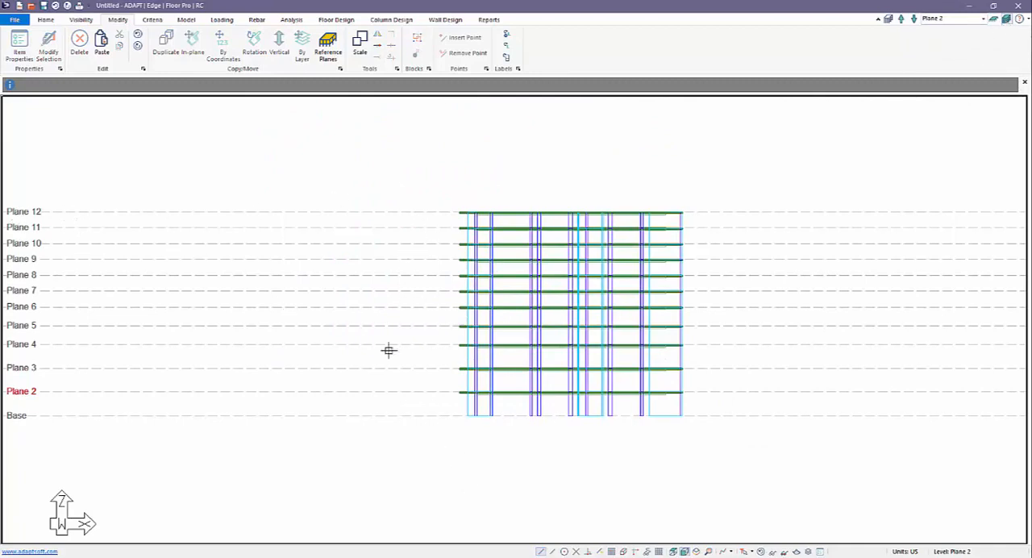
left_click(700, 551)
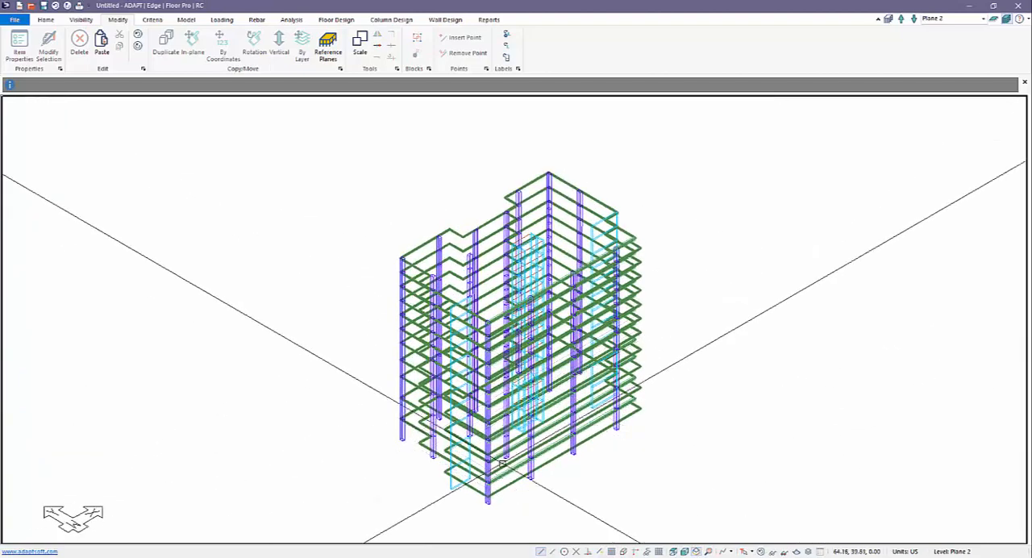
left_click(14, 20)
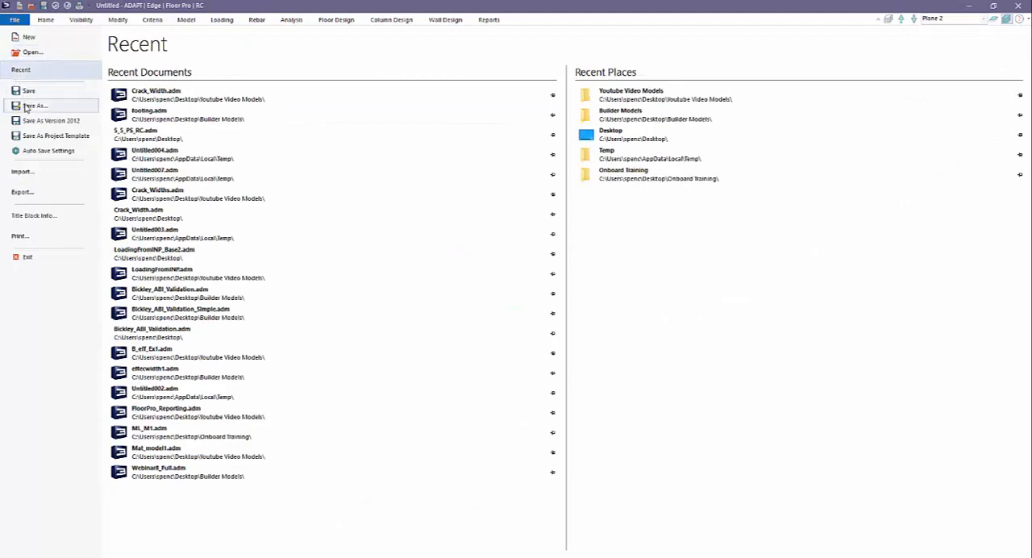
left_click(27, 107)
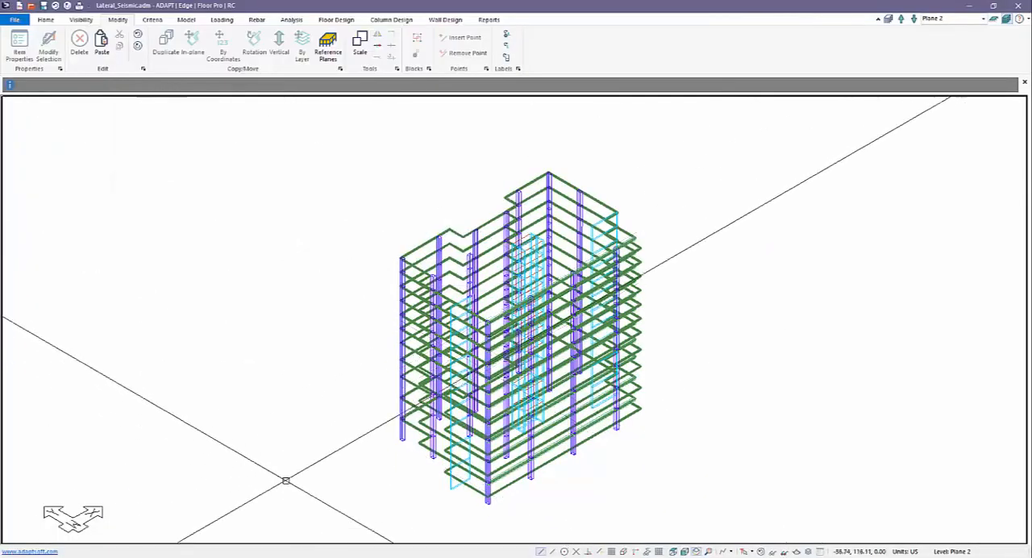
scroll(246, 351, "down", 1)
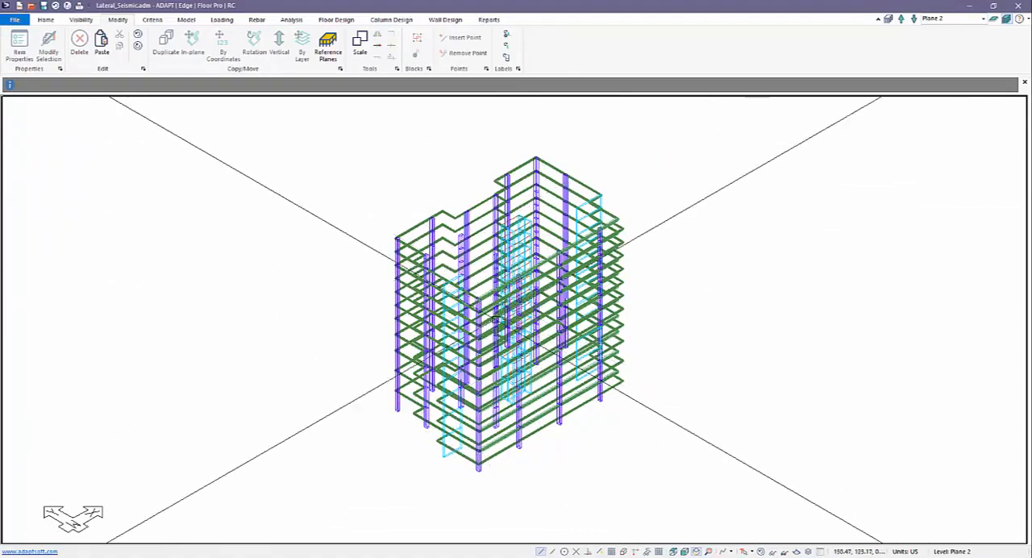
Select all slab regions in the building by type
left_click(45, 20)
left_click(124, 46)
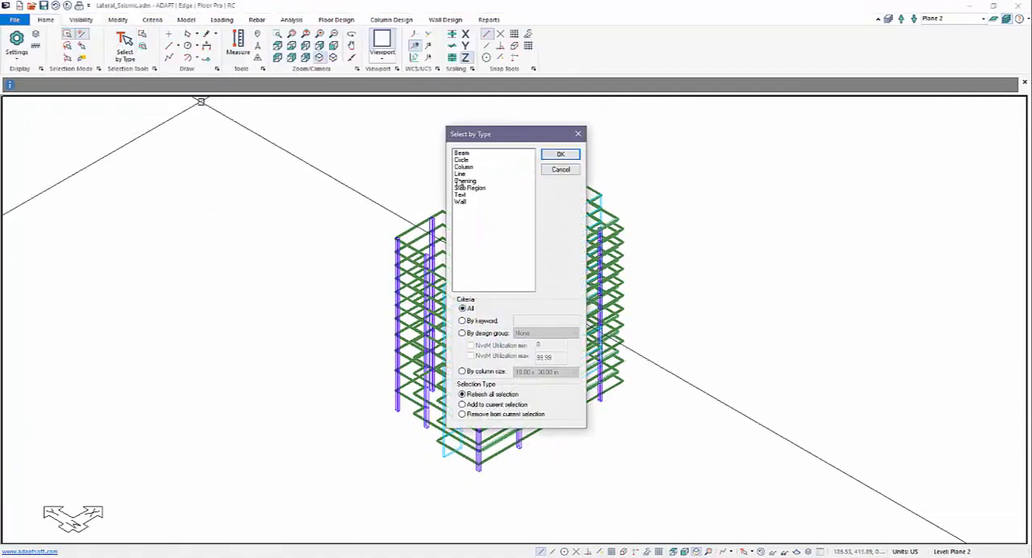
left_click(467, 187)
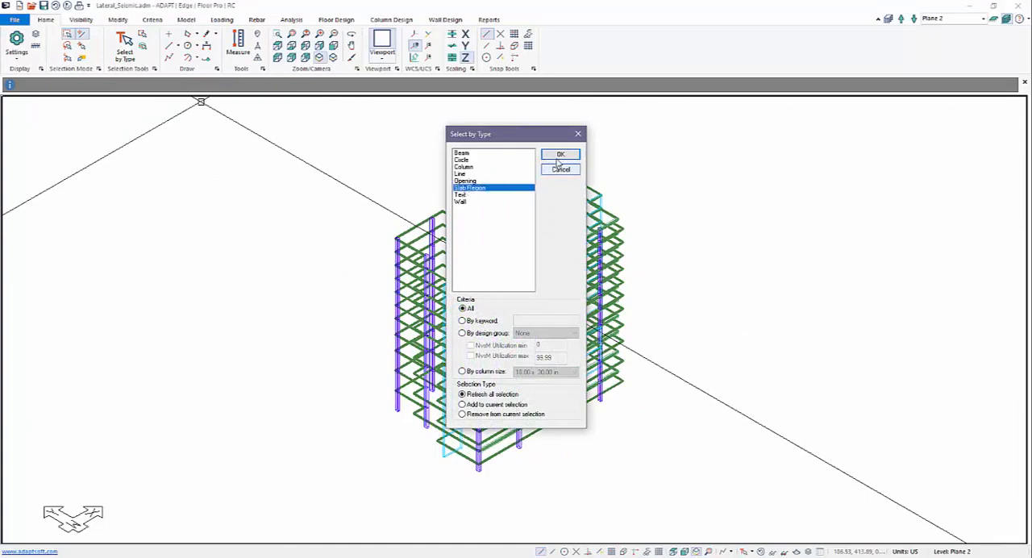
left_click(560, 154)
middle_click_drag(371, 231, 343, 235)
Create dead load patch loads on the selected slab regions with the Patch Load Wizard
left_click(221, 20)
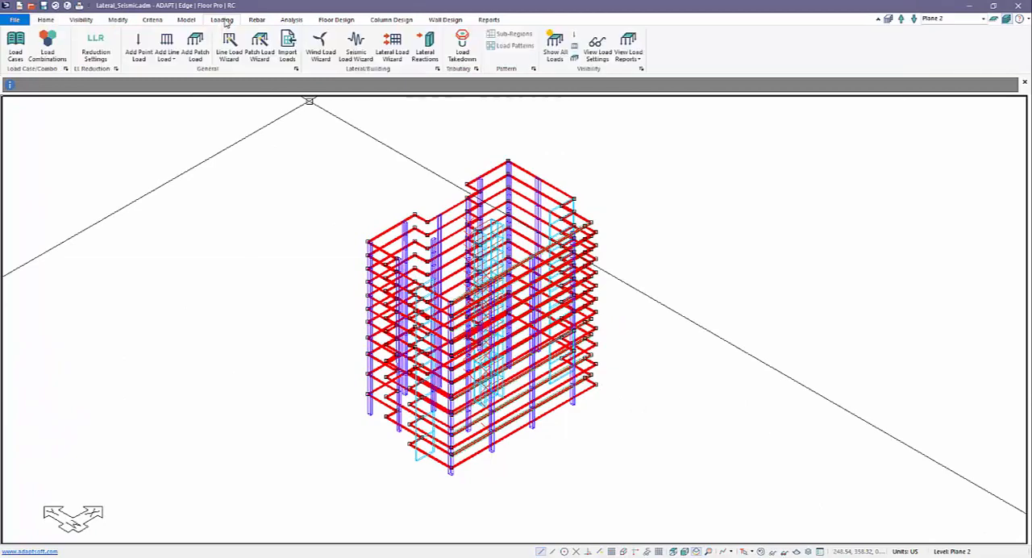
left_click(259, 44)
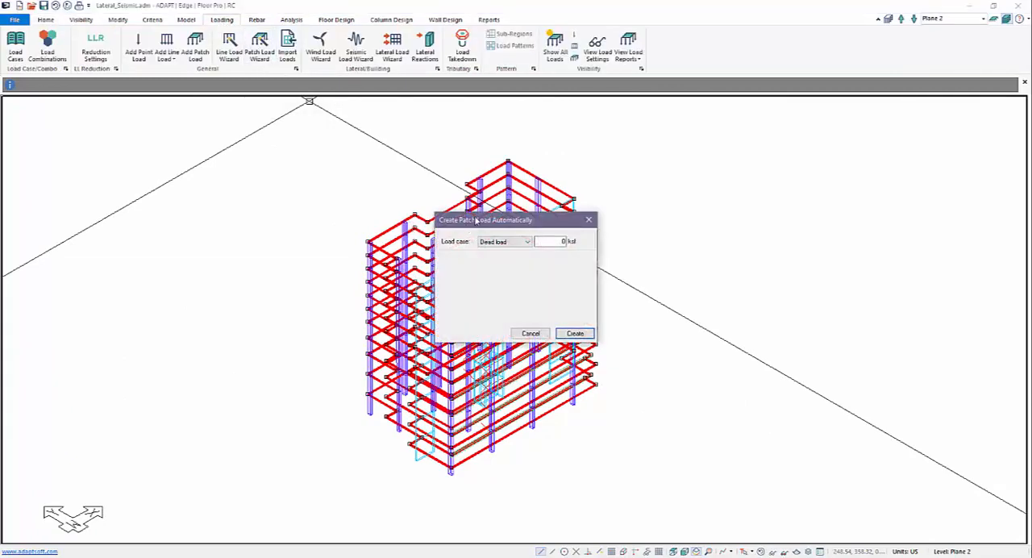
left_click_drag(476, 219, 579, 209)
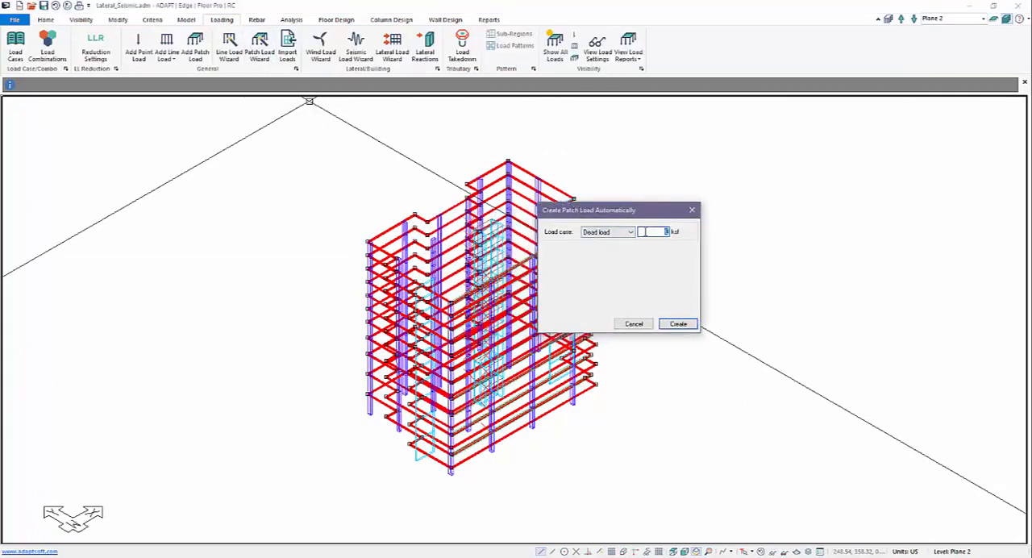
type(".015")
key("Return")
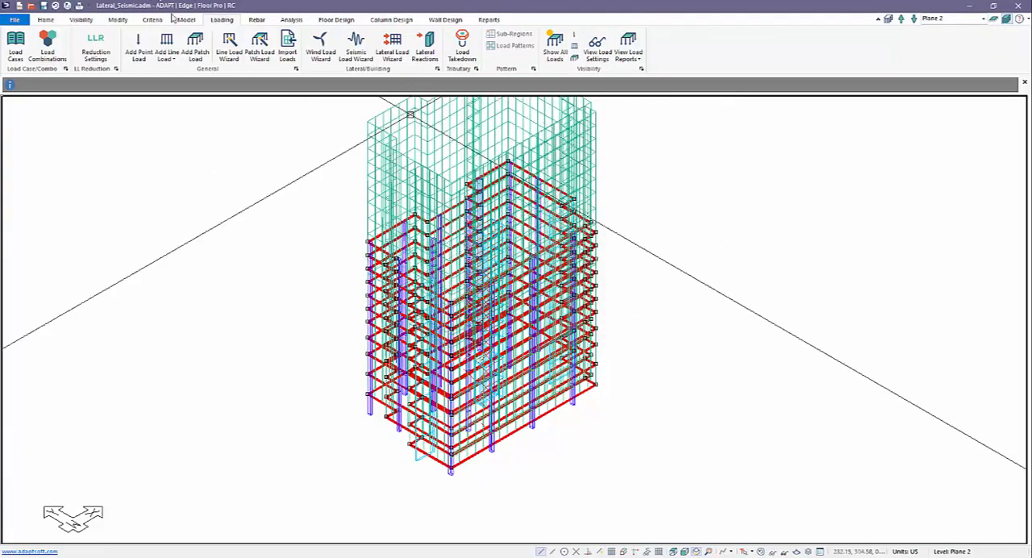
Create live load patch loads of 0.05 ksf on all selected slab regions with the Patch Load Wizard and clear the selection
left_click(259, 46)
left_click(493, 241)
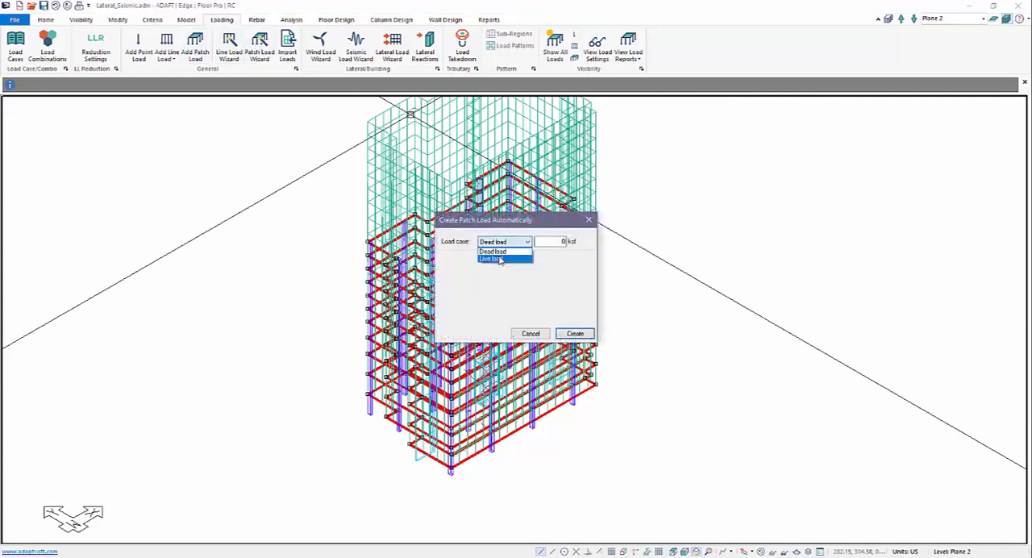
left_click(499, 260)
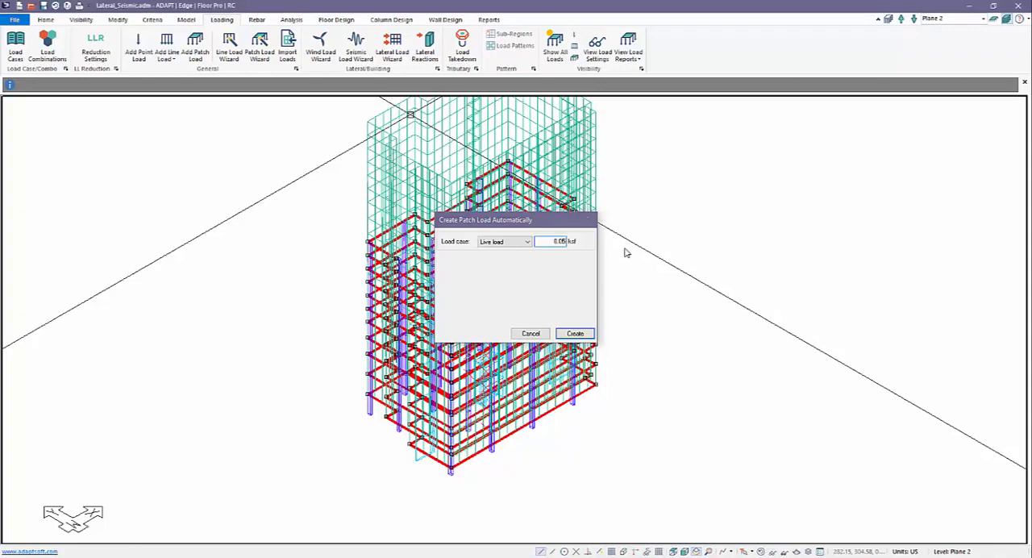
key("Return")
middle_click_drag(746, 387, 756, 385)
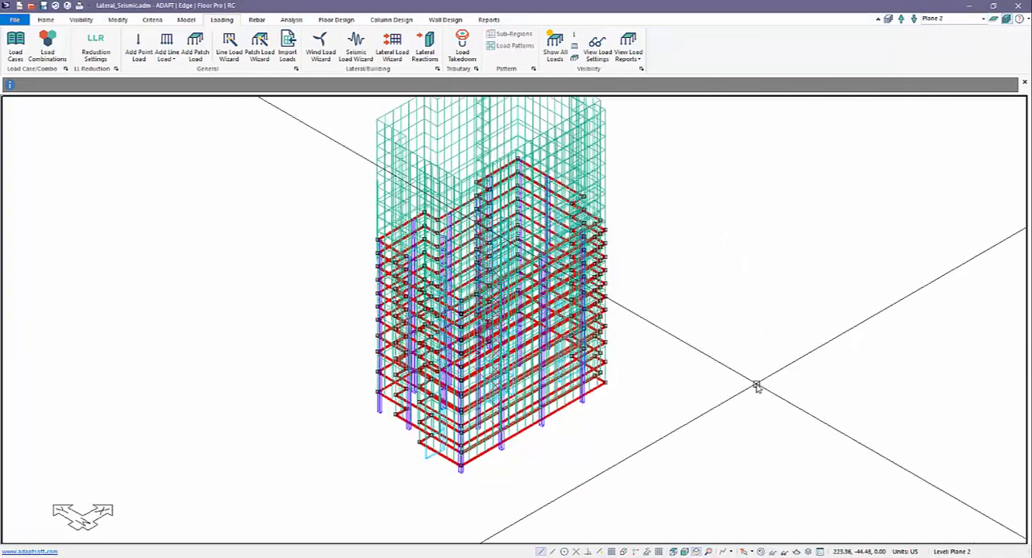
key("Escape")
middle_click_drag(661, 350, 375, 255)
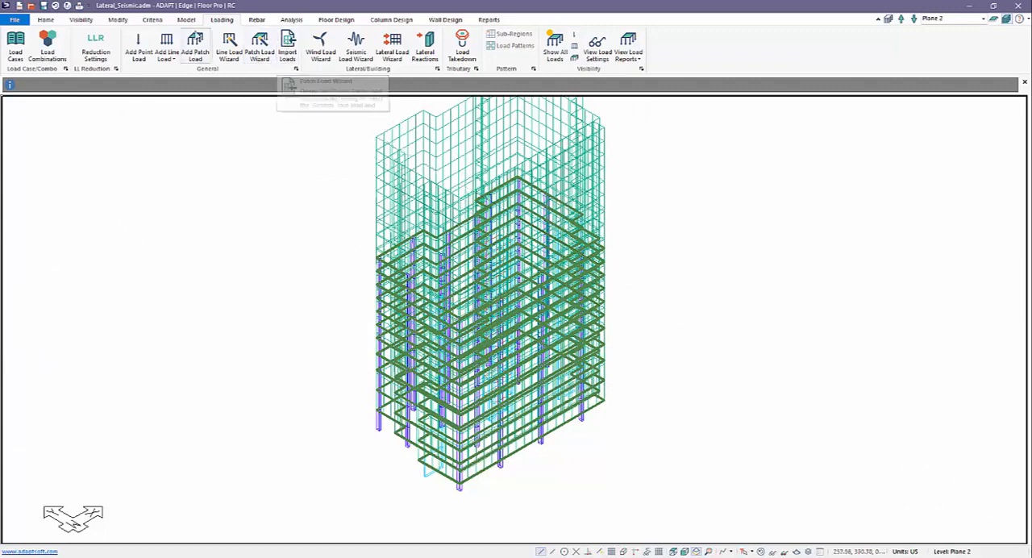
left_click(16, 48)
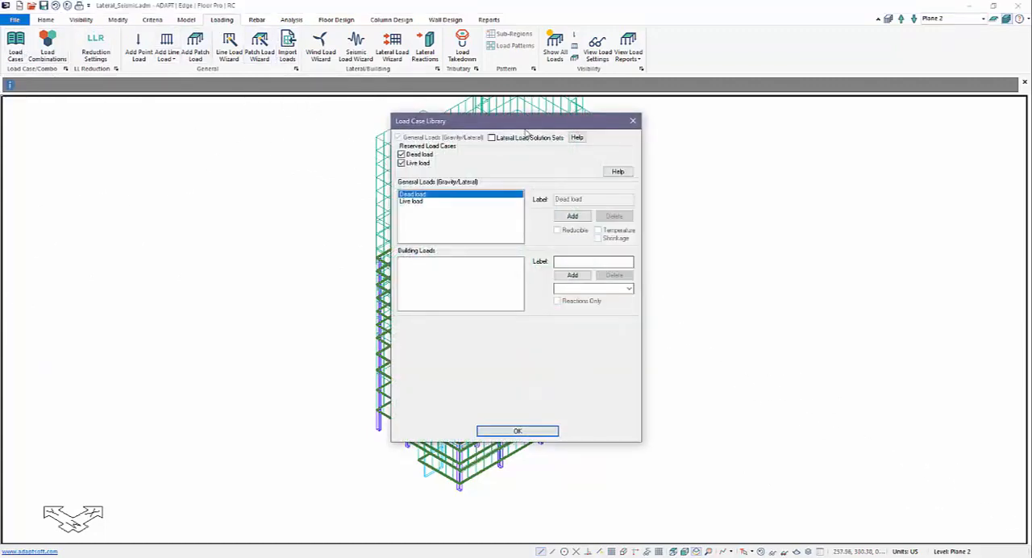
left_click_drag(526, 125, 803, 129)
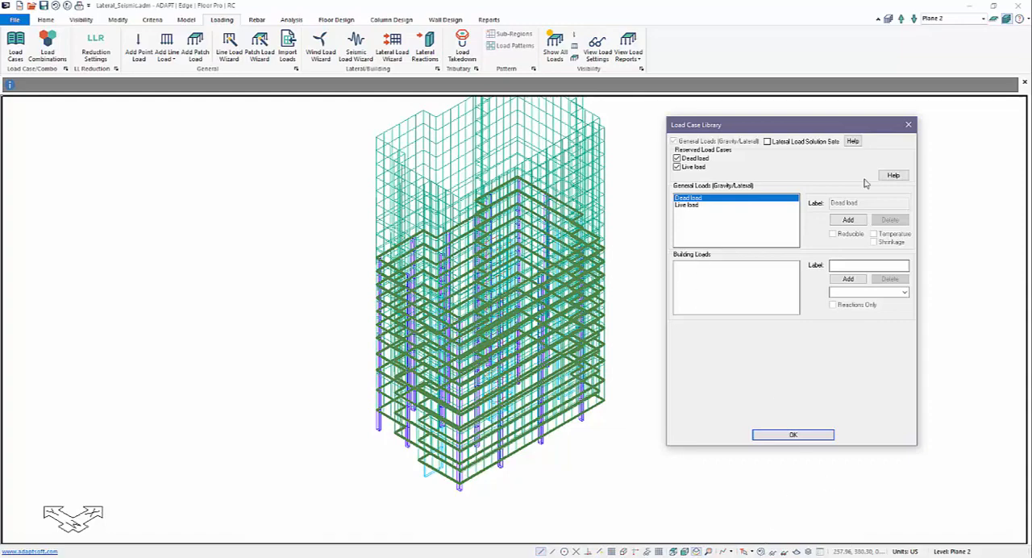
left_click(908, 124)
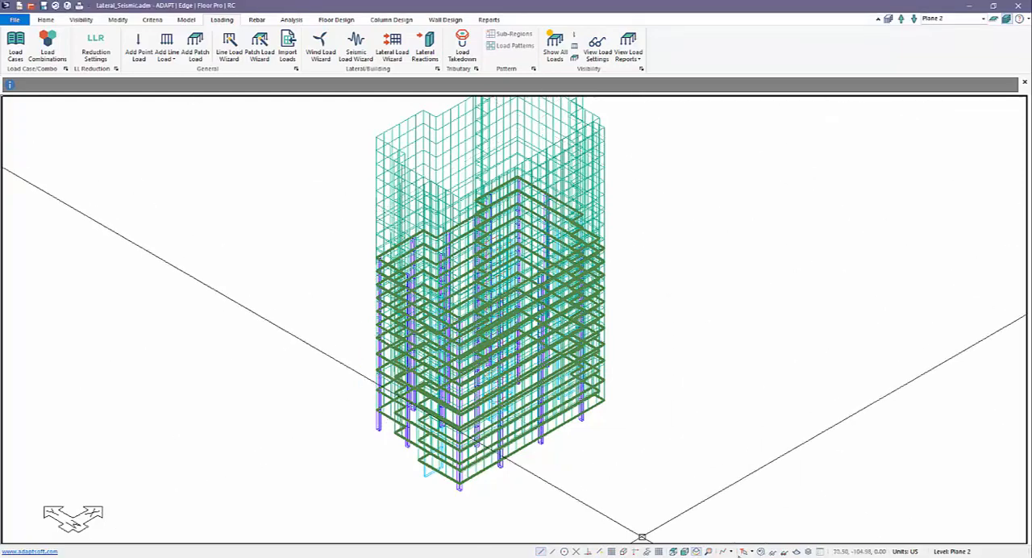
Hide the patch load symbols on the building in the isometric view
left_click(760, 552)
middle_click_drag(657, 459, 631, 413)
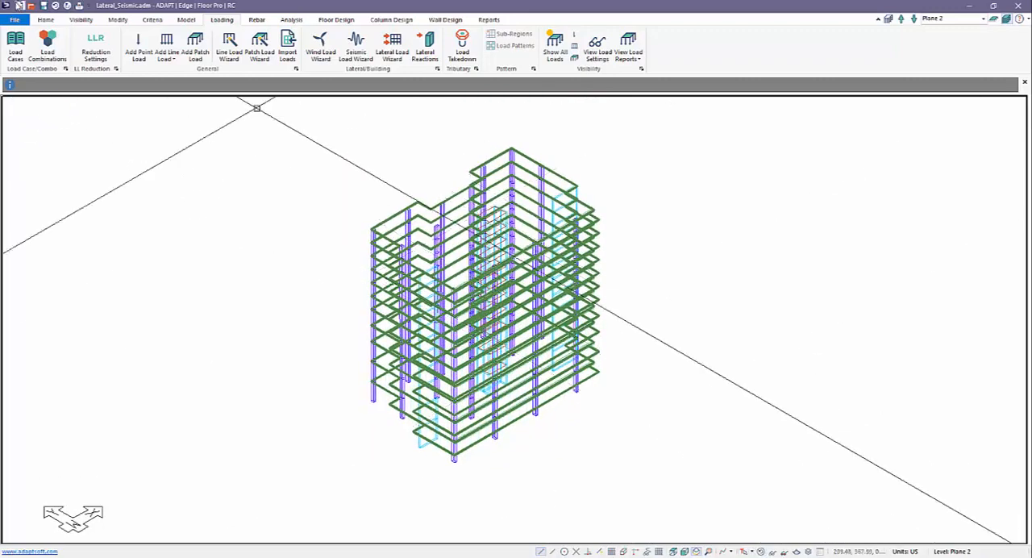
Add the building load cases EQX_M and EQY_M to the load case library, both with type Seismic
left_click(15, 49)
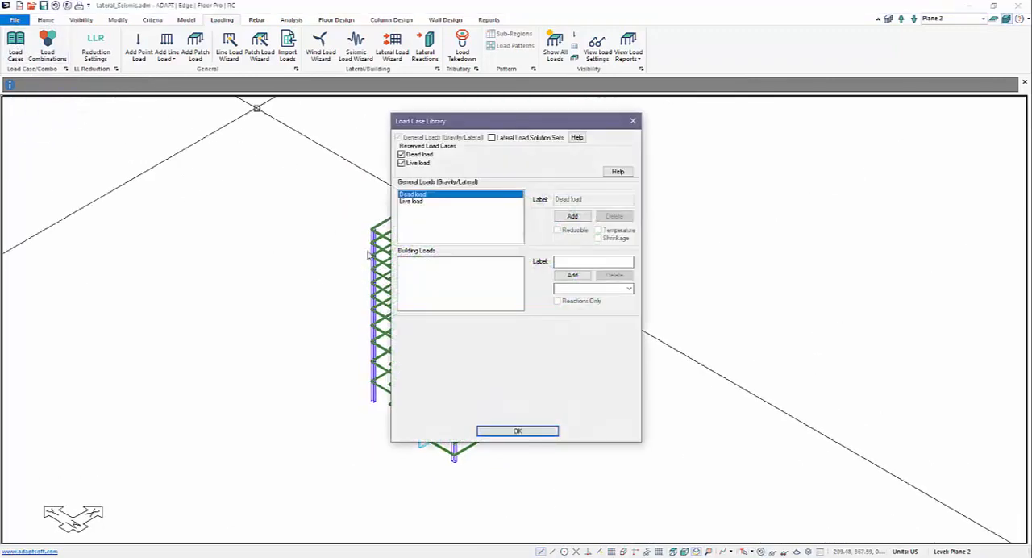
left_click(567, 263)
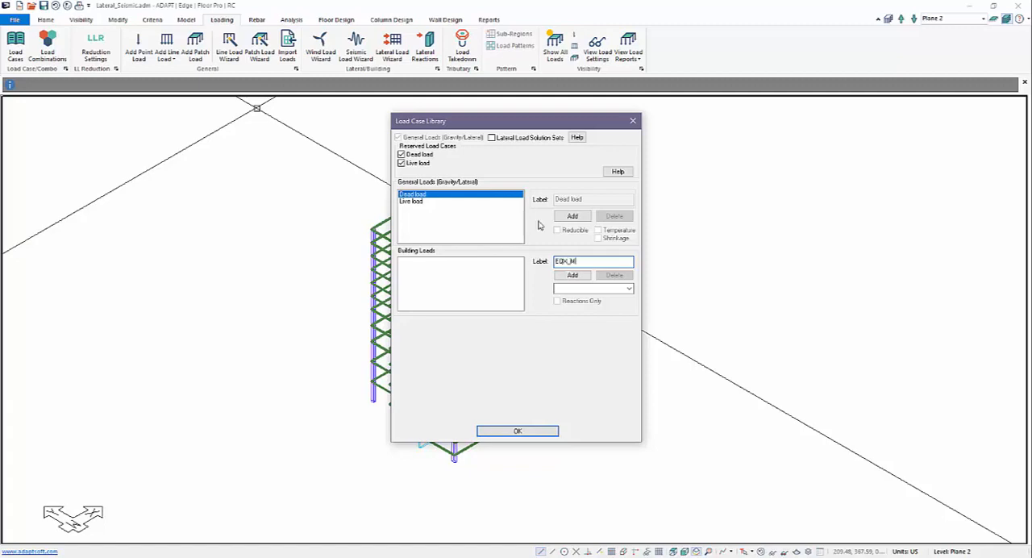
left_click(571, 275)
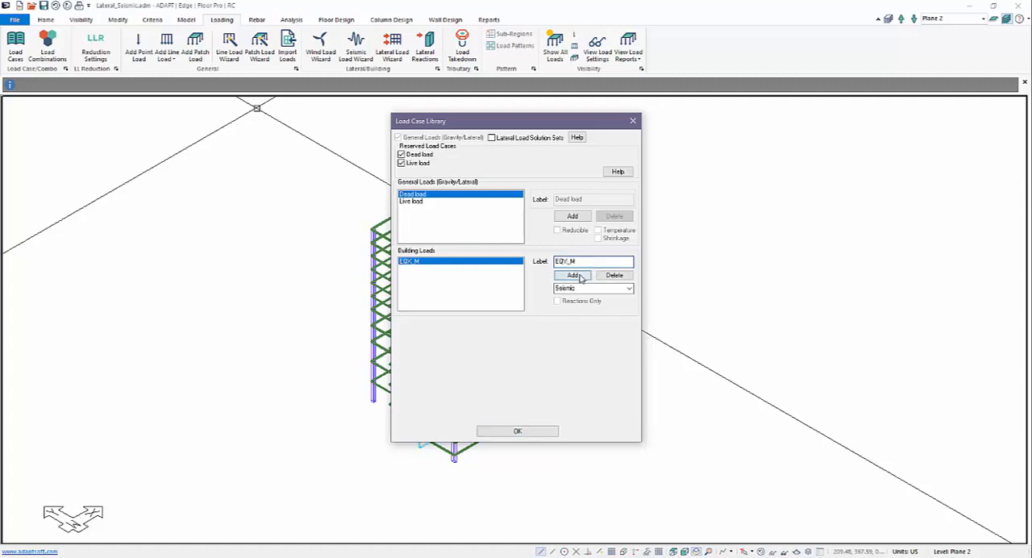
left_click(575, 274)
left_click(426, 269)
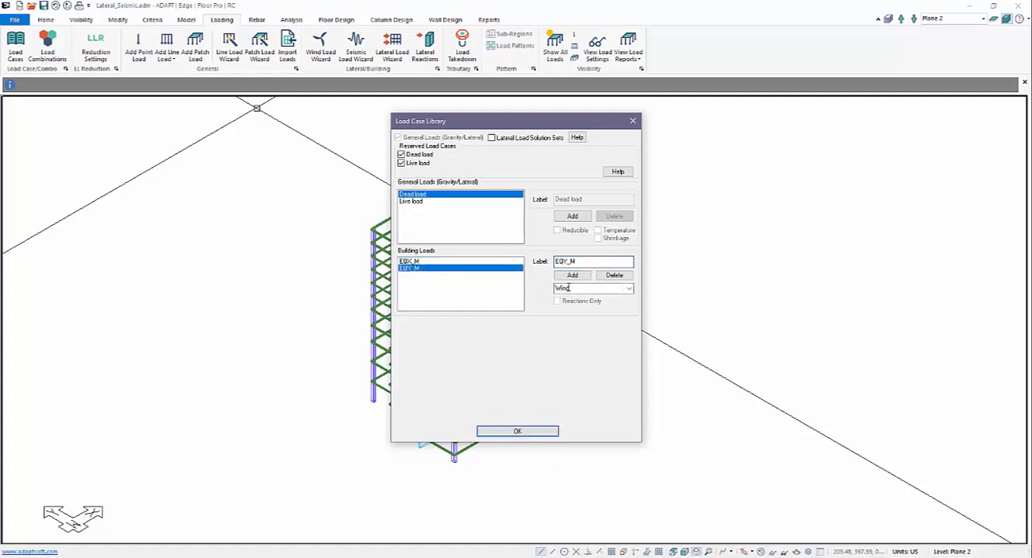
left_click(625, 288)
left_click(574, 305)
left_click(427, 262)
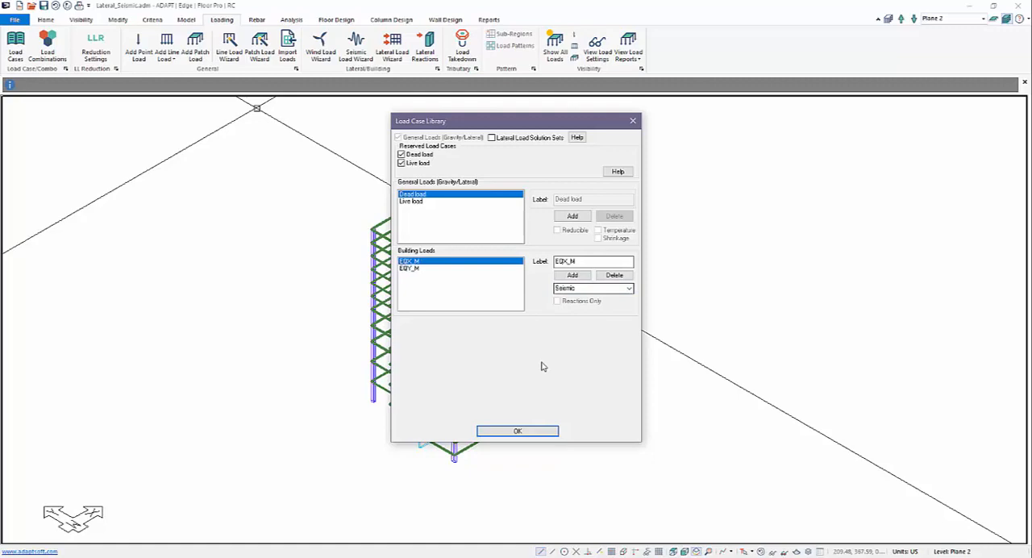
left_click(525, 430)
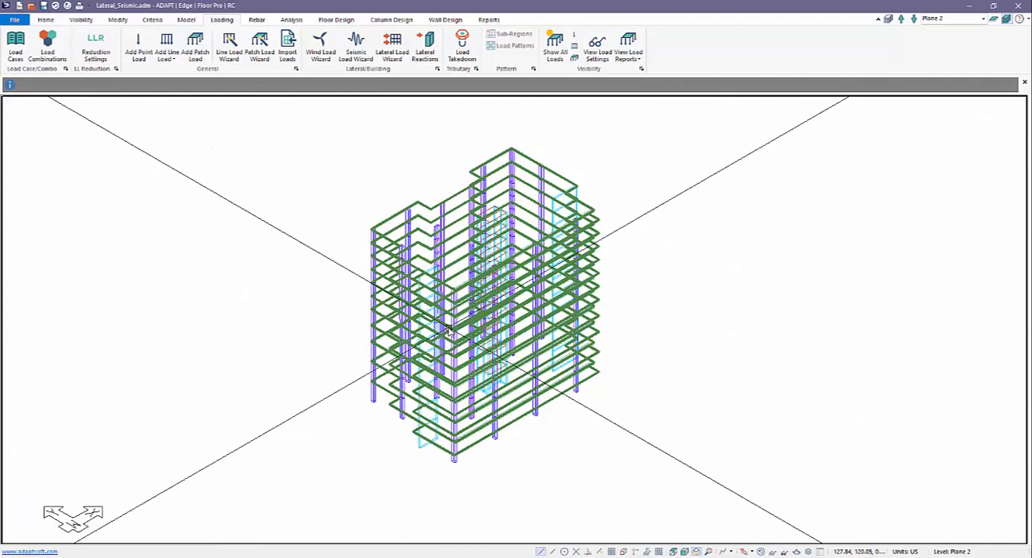
Switch to single-level display, make Plane 12 the active level and show it in plan view
left_click(993, 18)
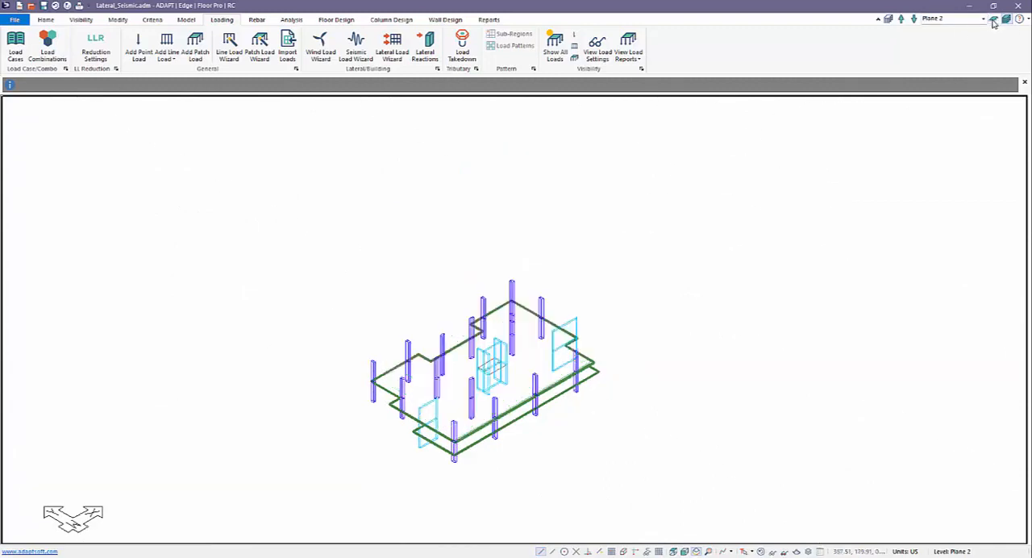
left_click(983, 20)
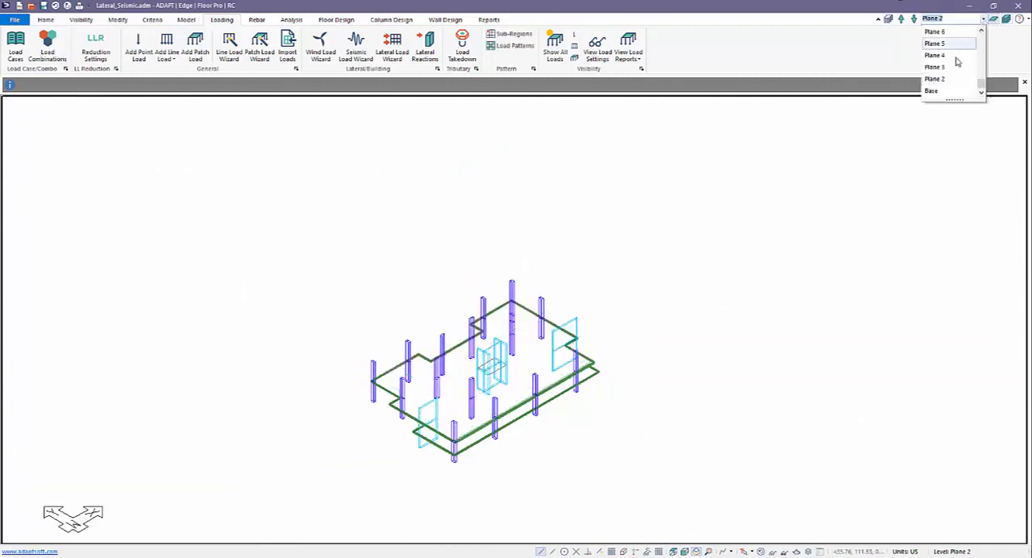
scroll(954, 61, "up", 3)
left_click(941, 33)
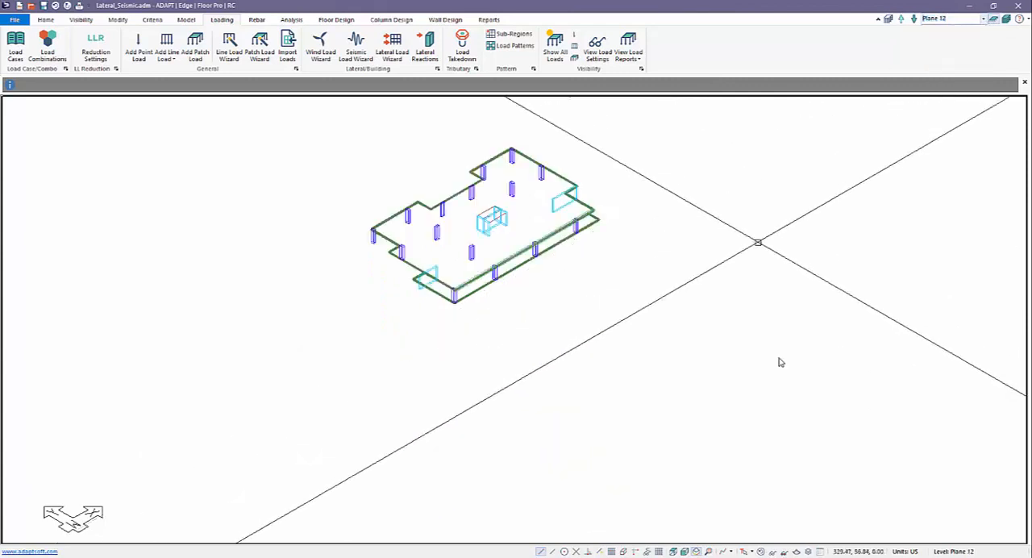
left_click(674, 551)
scroll(651, 465, "down", 5)
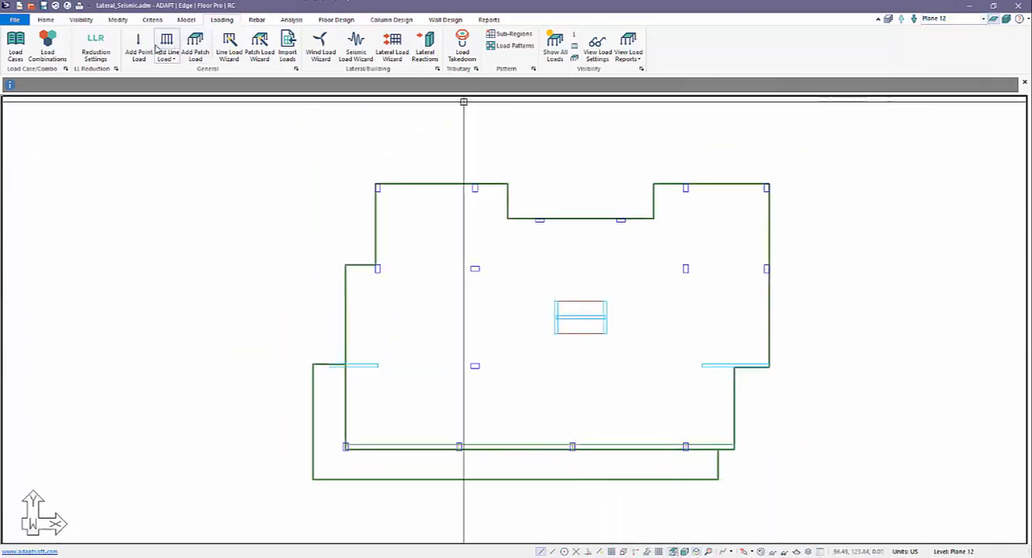
Add a point load just left of the core on Plane 12, with load case EQX_M and Fx 100 k
left_click(138, 48)
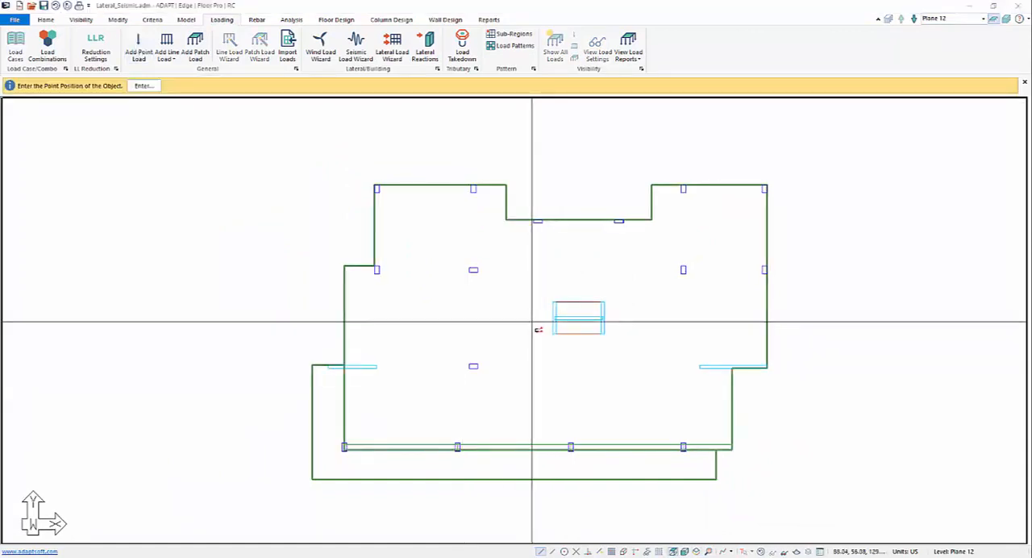
left_click(522, 391)
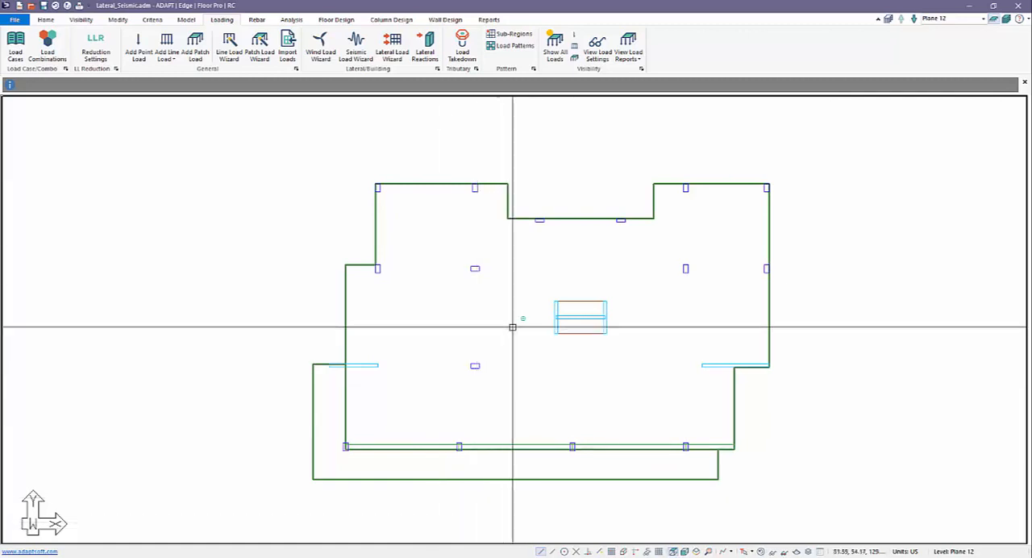
left_click(520, 318)
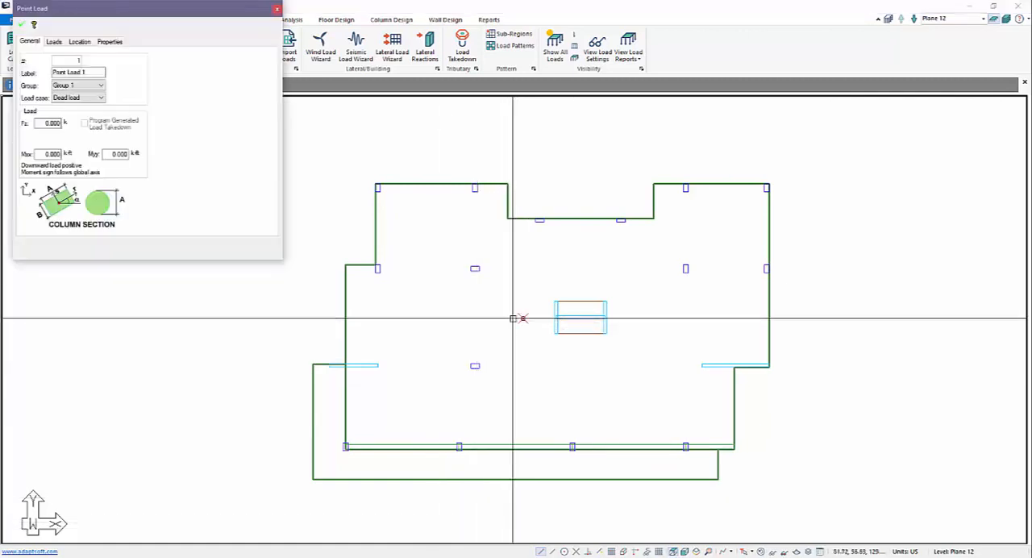
left_click(77, 98)
left_click(64, 121)
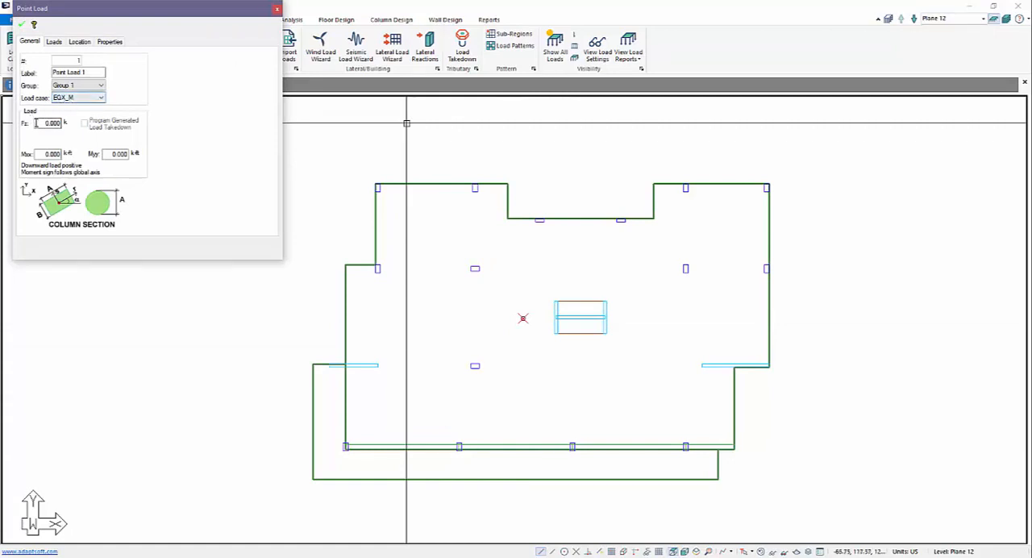
left_click(50, 43)
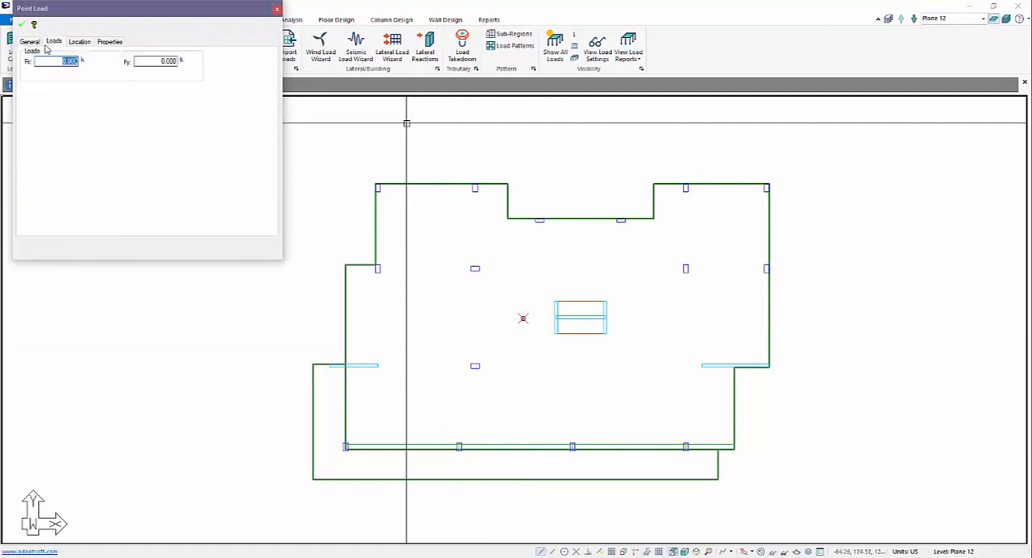
type("10")
left_click(20, 26)
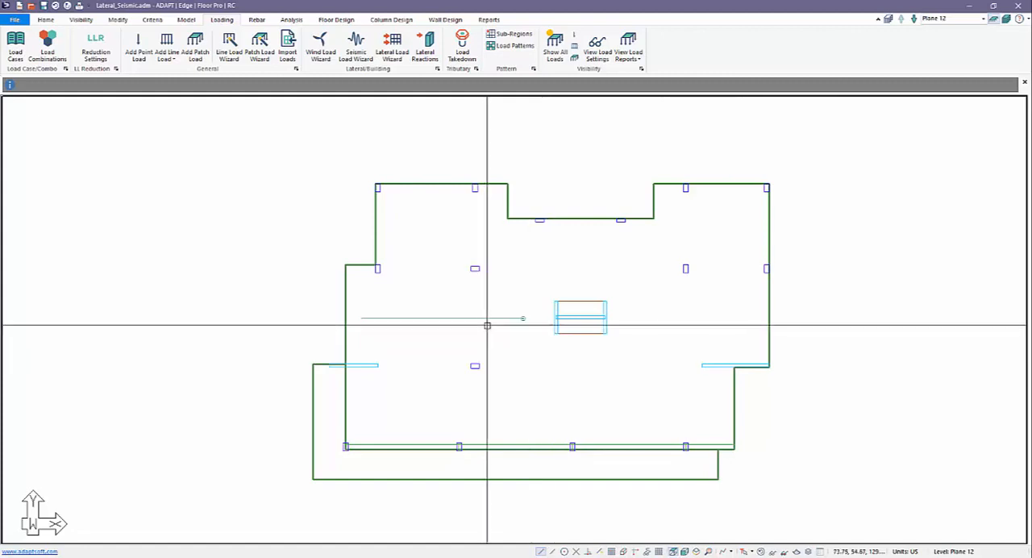
left_click(520, 317)
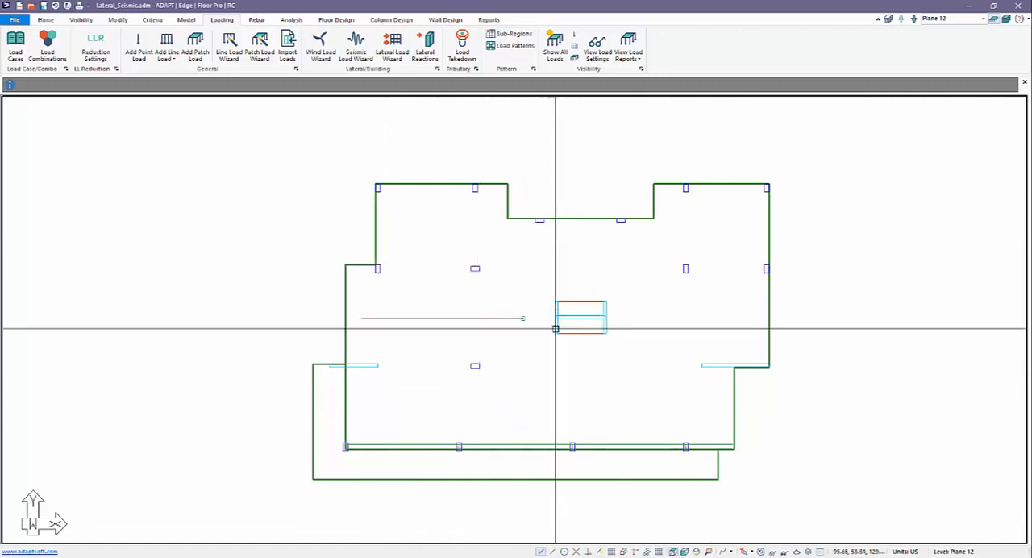
middle_click_drag(511, 348, 508, 344)
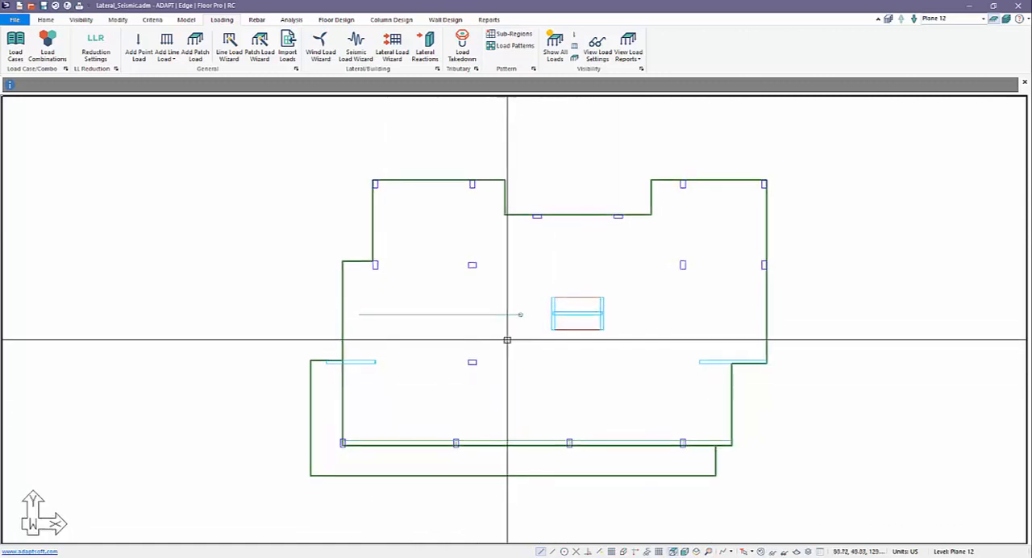
scroll(510, 341, "up", 2)
scroll(511, 342, "down", 3)
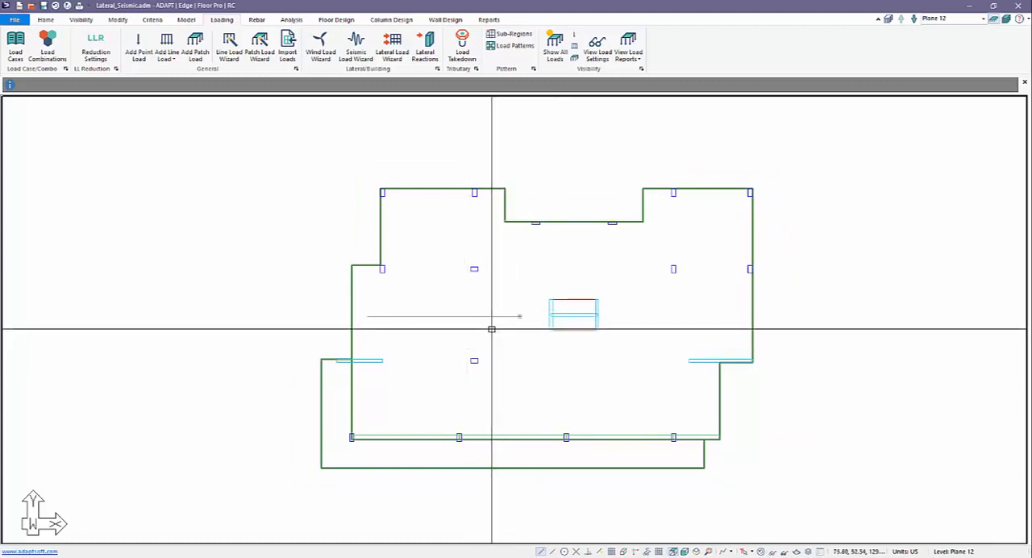
Start a second point load and set its load case to EQY_M, Fx to 0 and Fy to 100 k
left_click(139, 49)
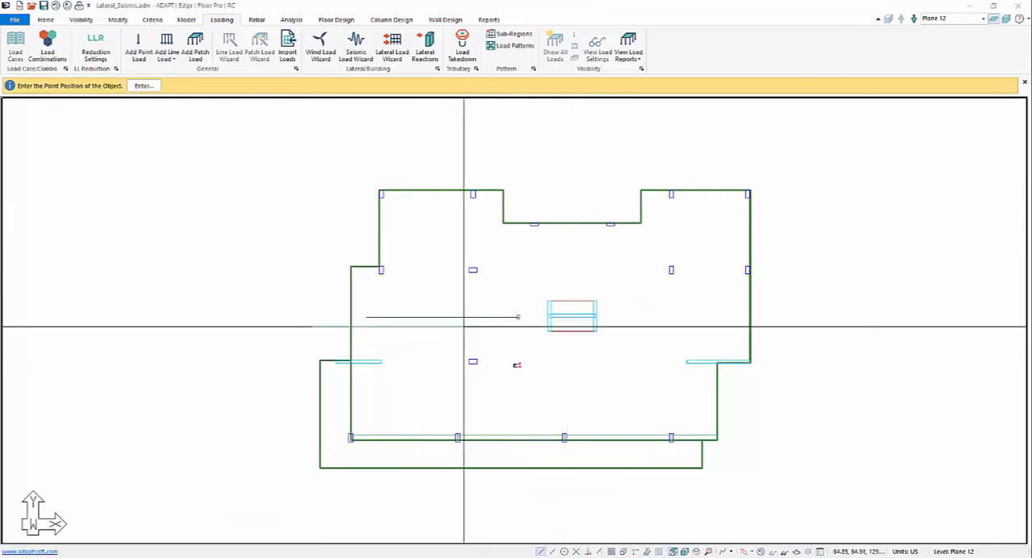
left_click(117, 19)
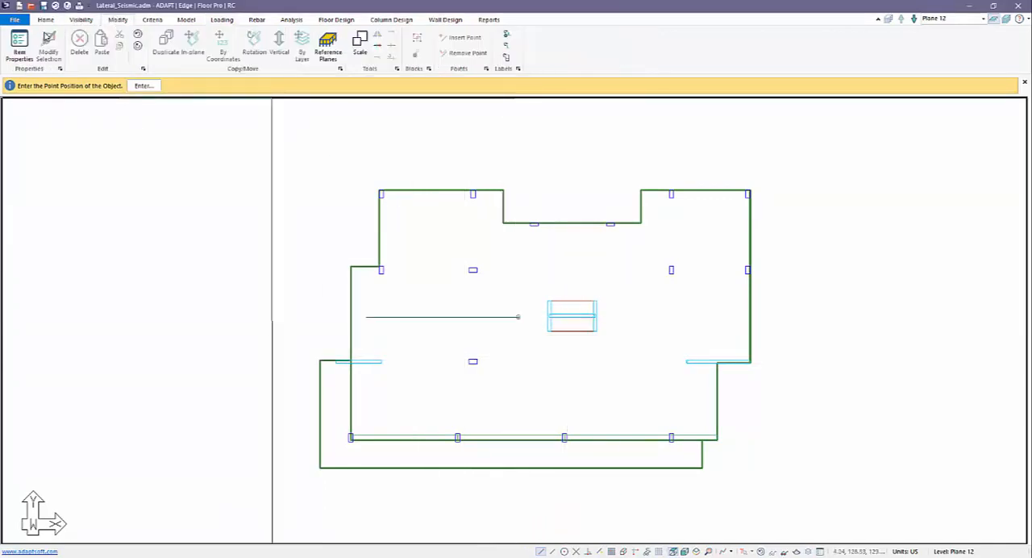
left_click(16, 49)
left_click(101, 101)
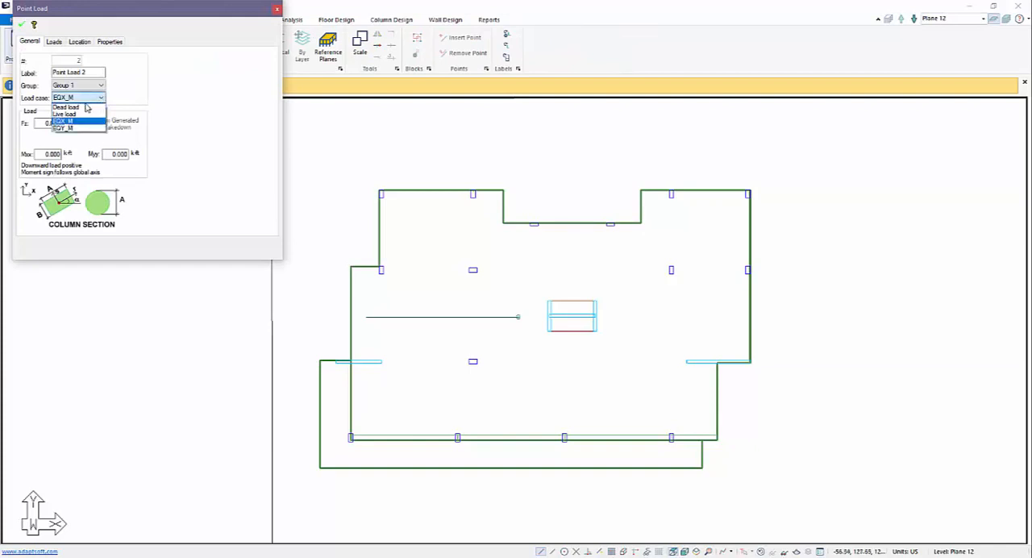
left_click(73, 130)
left_click(53, 43)
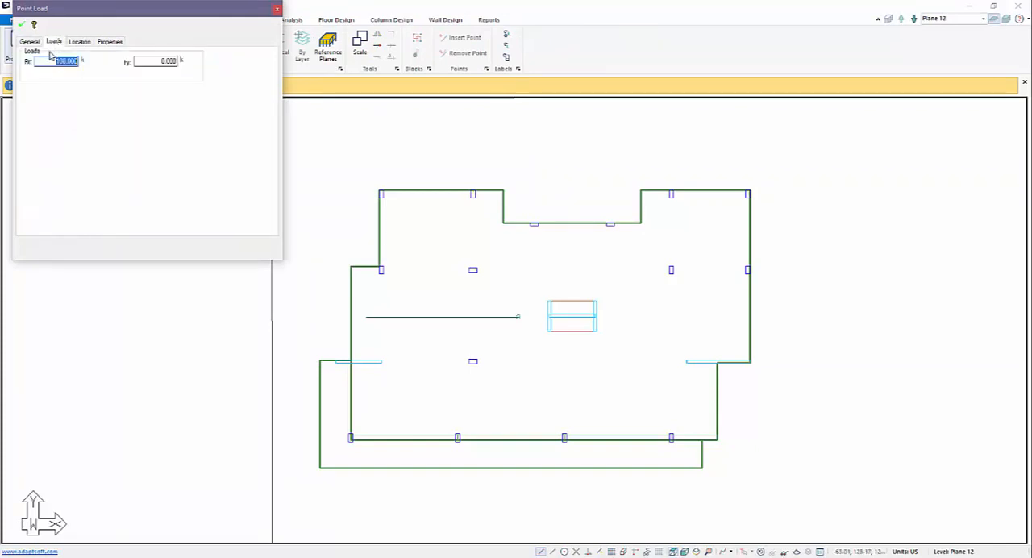
type("0")
left_click_drag(149, 60, 205, 60)
key("Tab")
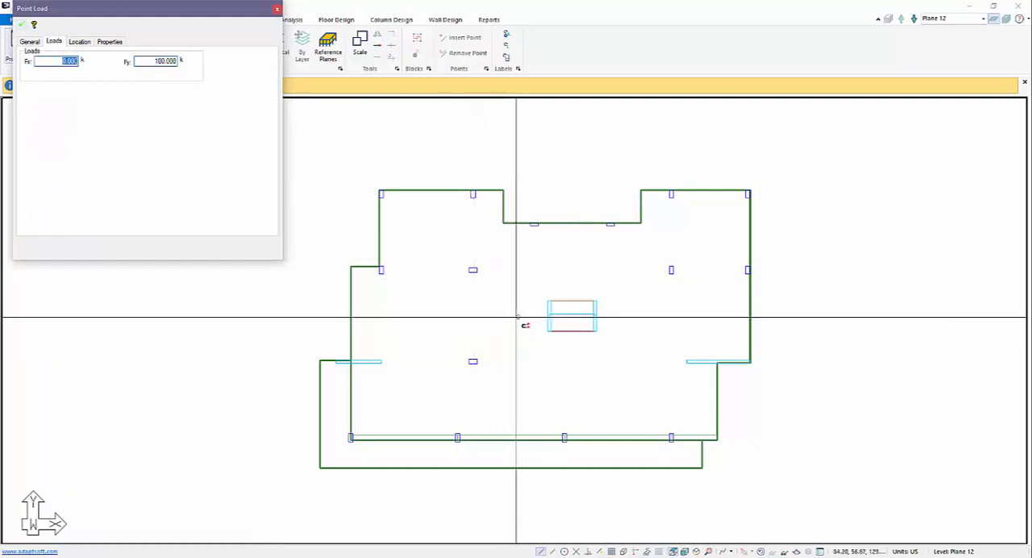
Place the EQY_M point load on Plane 12 at the same point as the EQX_M load and end the command
middle_click_drag(504, 334, 550, 333)
left_click(562, 317)
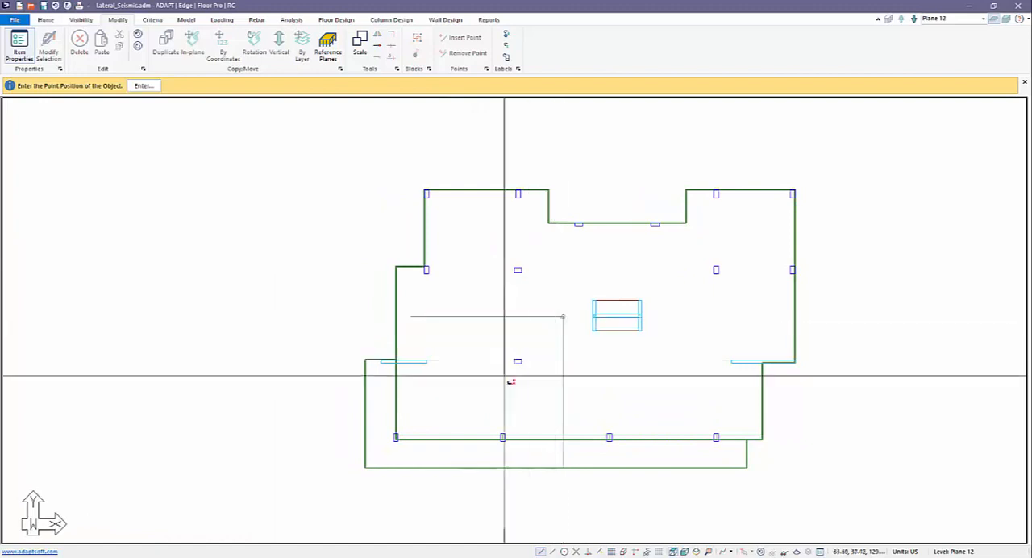
scroll(443, 301, "down", 3)
key("Escape")
scroll(476, 309, "down", 1)
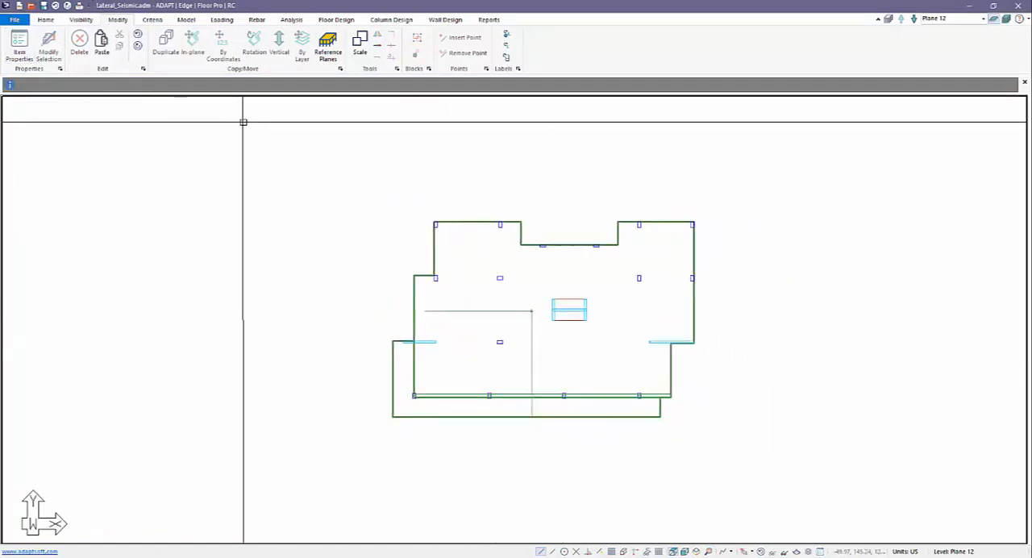
Open the load combinations and add two new combinations with the NO CODE CHECK design option
left_click(221, 21)
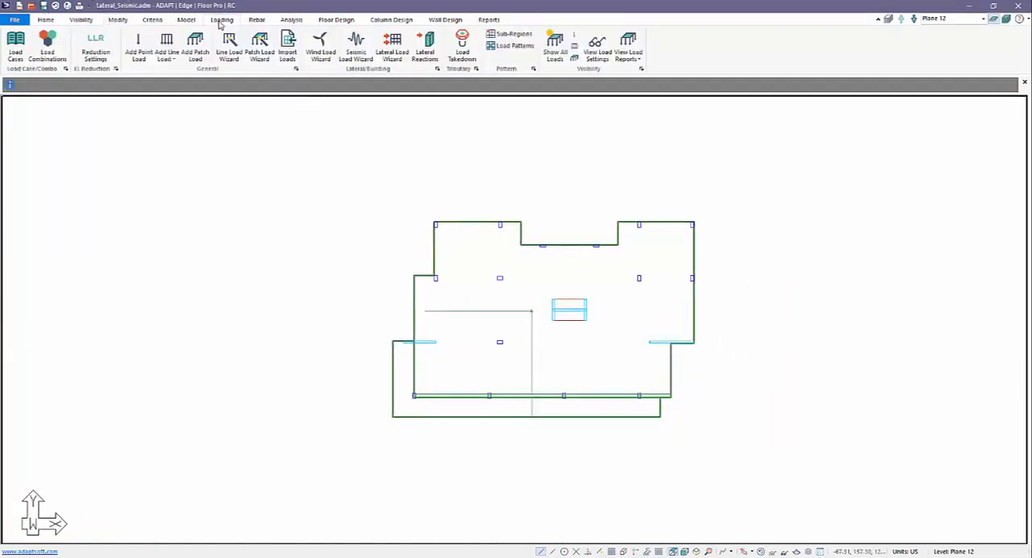
left_click(47, 47)
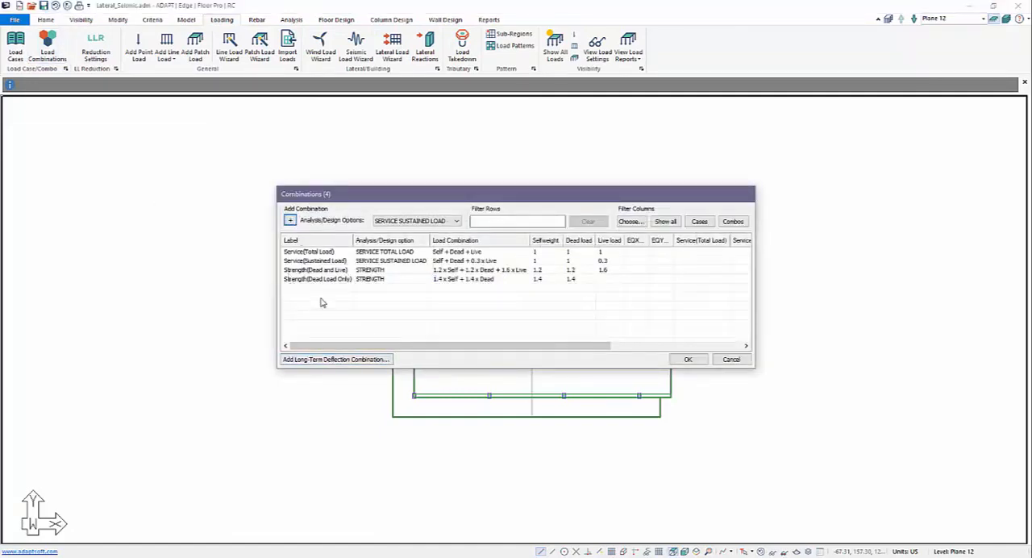
left_click(446, 224)
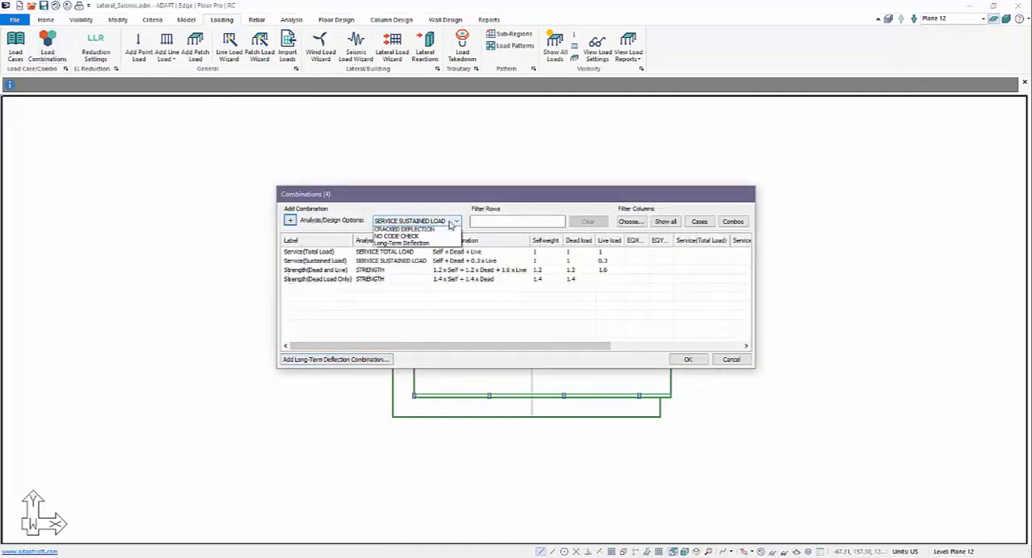
left_click(411, 258)
left_click(289, 221)
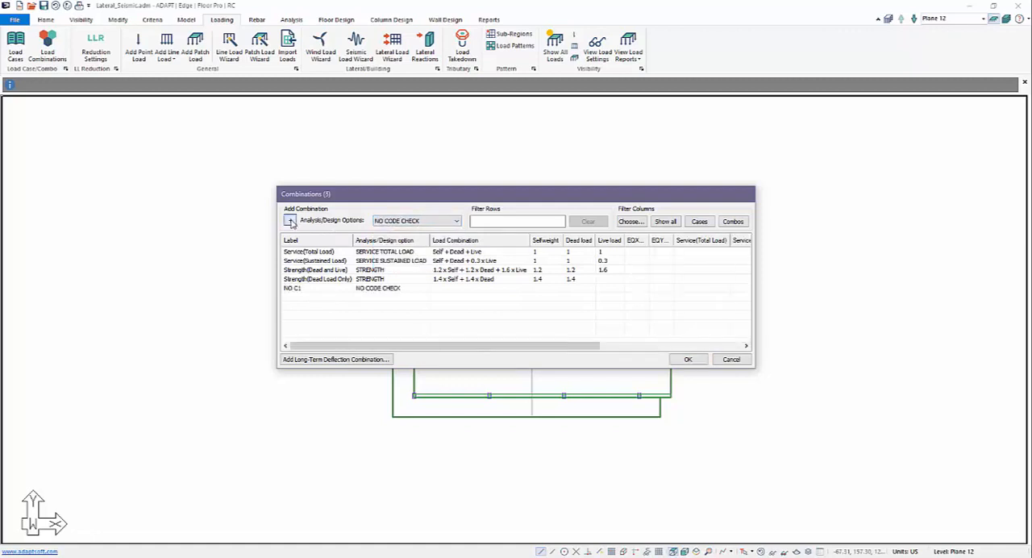
left_click(290, 221)
Rename the two new NO CODE CHECK combinations as SeismicX and SeismicY
left_click(292, 287)
left_click(292, 288)
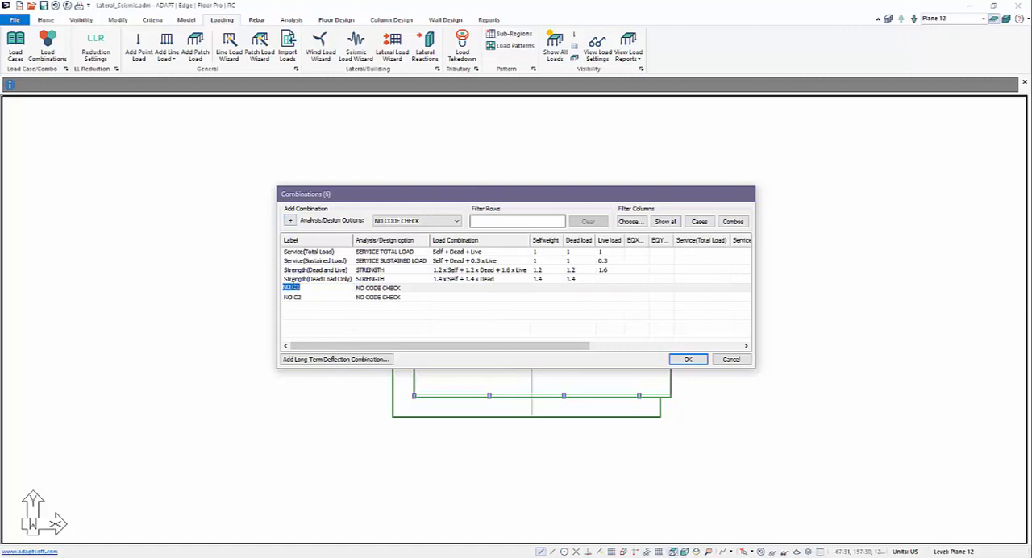
type("Seismic")
left_click(327, 297)
left_click(327, 297)
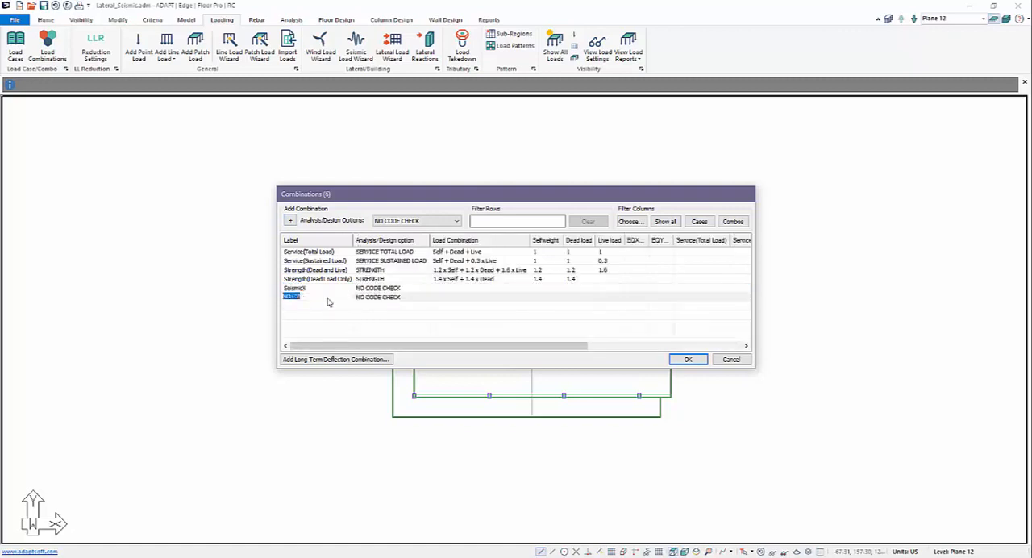
type("SeismicY")
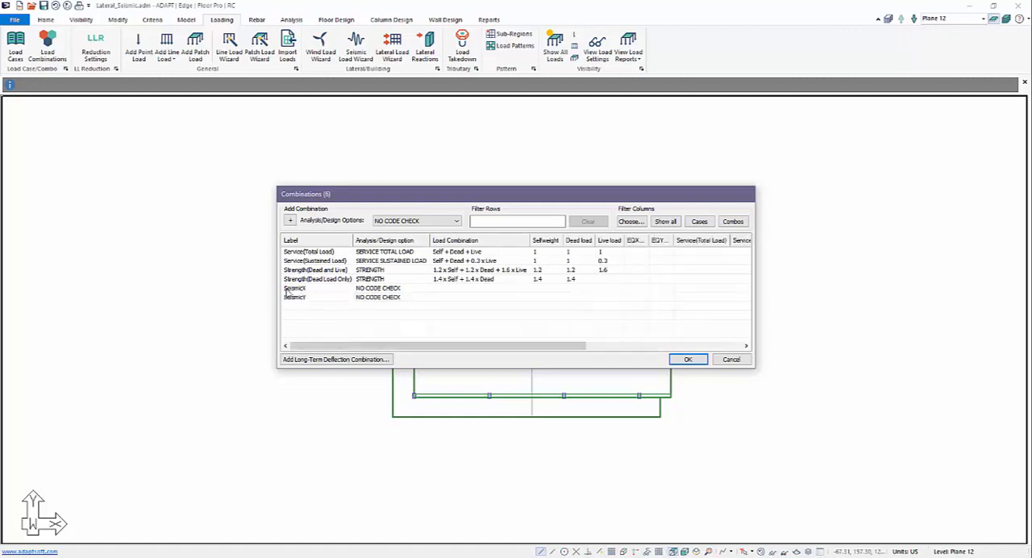
Set a factor of 1 on EQX_M for SeismicX and on EQY_M for SeismicY, and accept the combinations
left_click(485, 290)
left_click(634, 289)
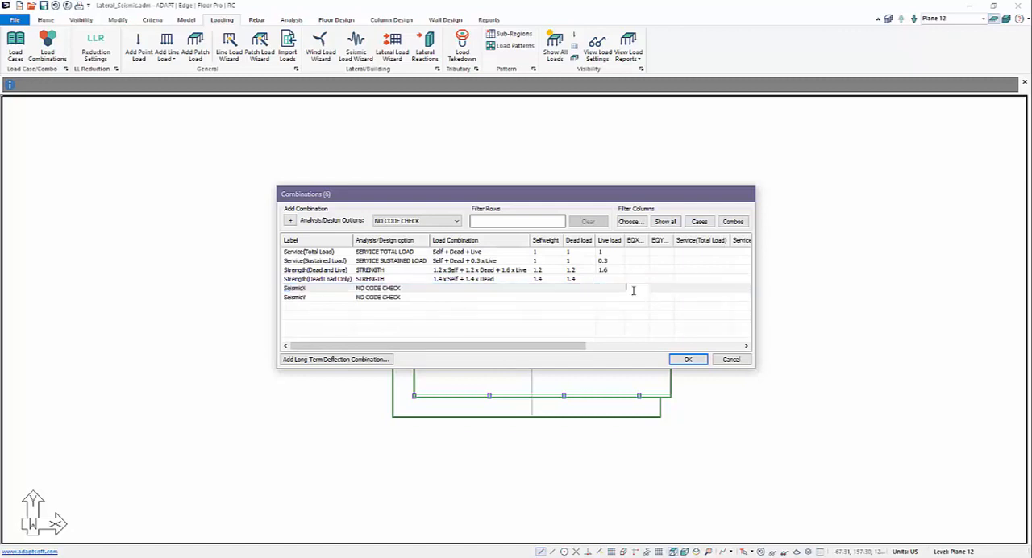
left_click(656, 299)
type("1")
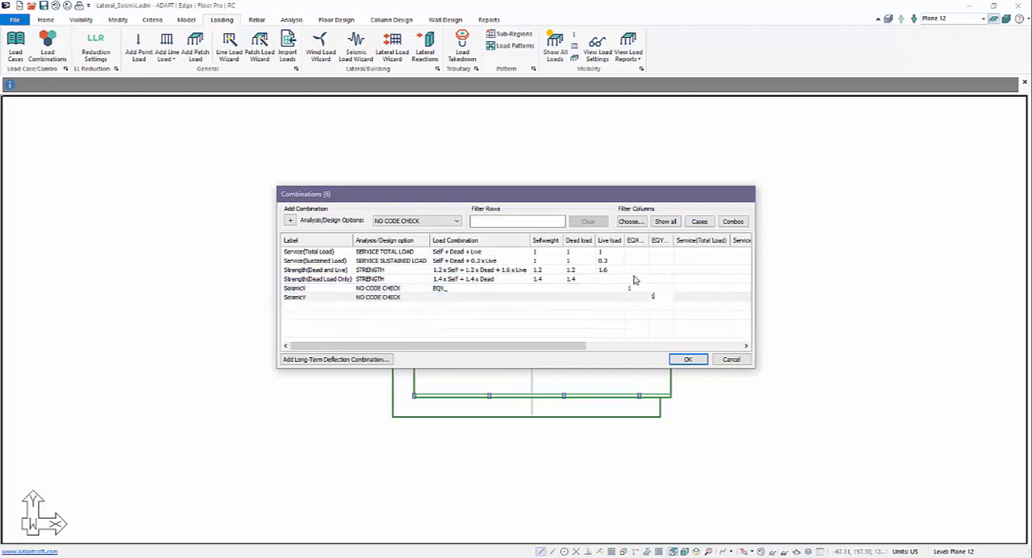
left_click(686, 359)
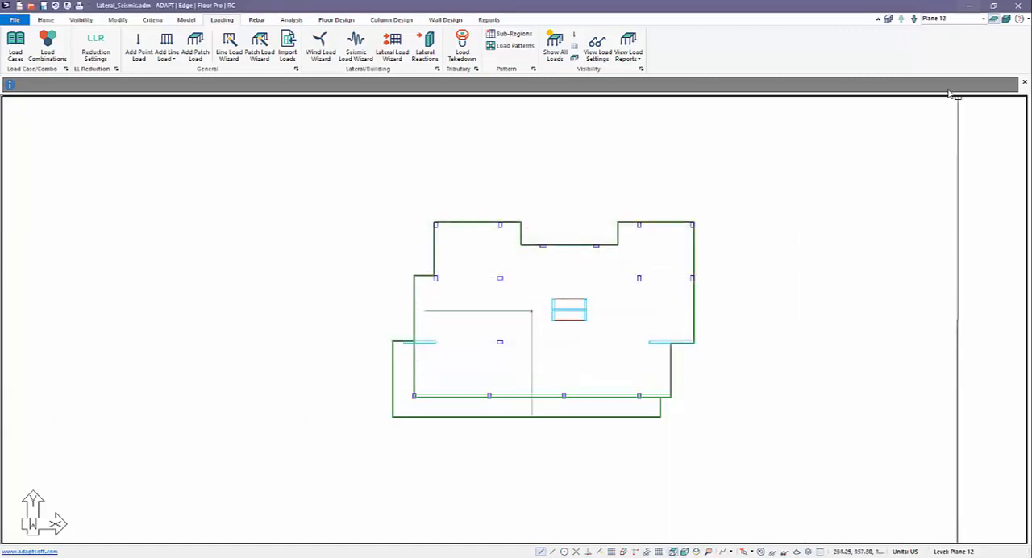
Mesh the Plane 12 slabs in isometric view with a 3 ft cell size, and check the single-level load combinations offered for analysis
scroll(708, 354, "down", 1)
left_click(696, 552)
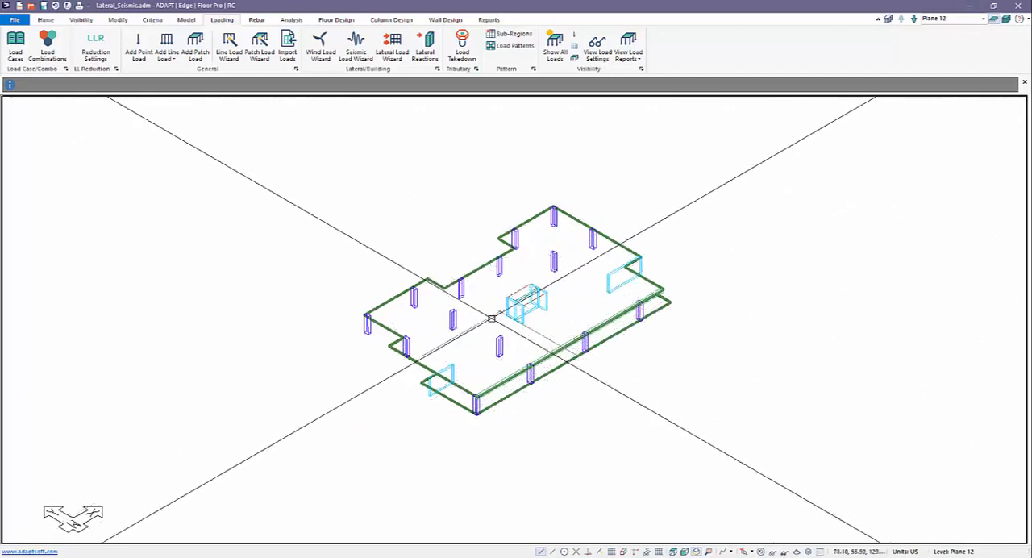
left_click(297, 21)
left_click(142, 42)
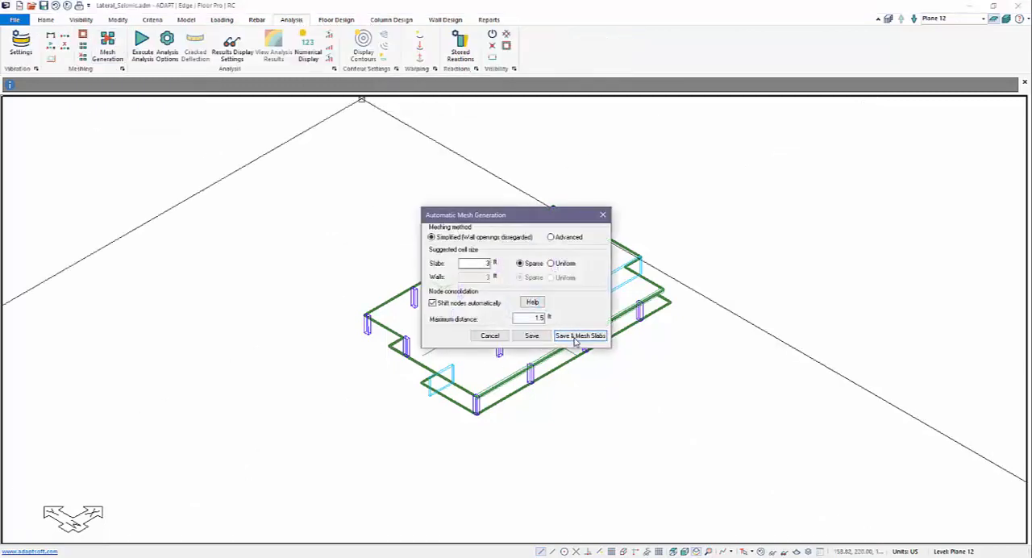
left_click(575, 338)
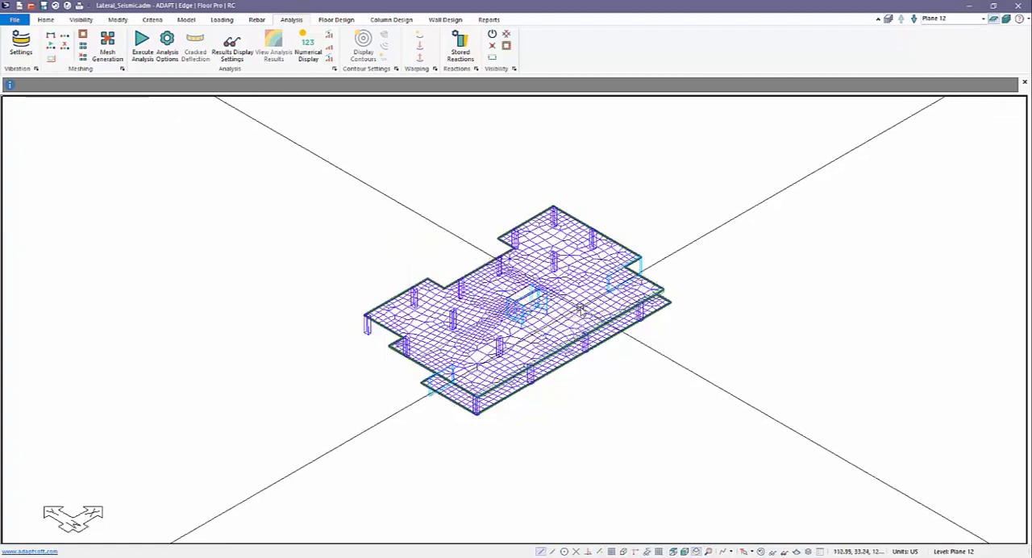
scroll(573, 311, "up", 3)
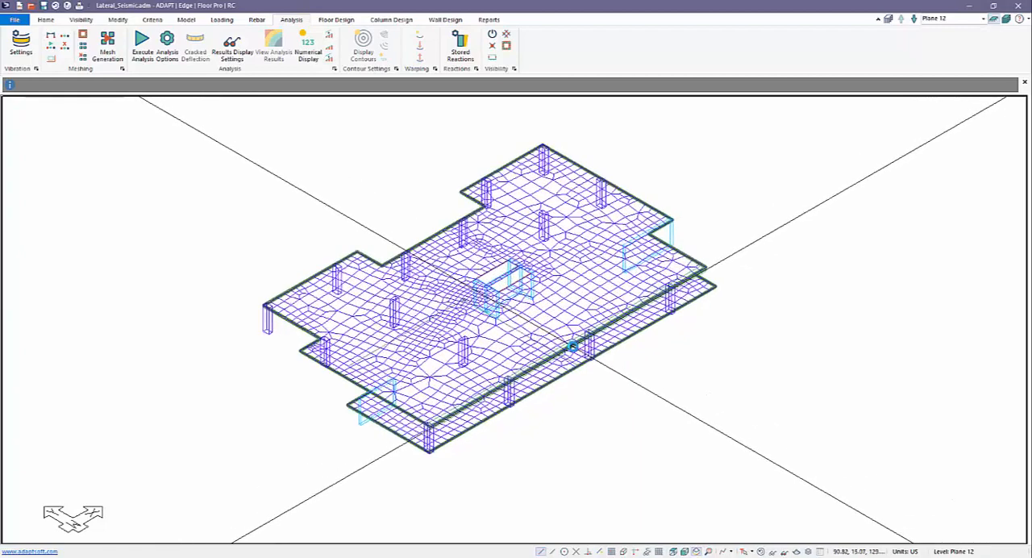
scroll(568, 371, "down", 2)
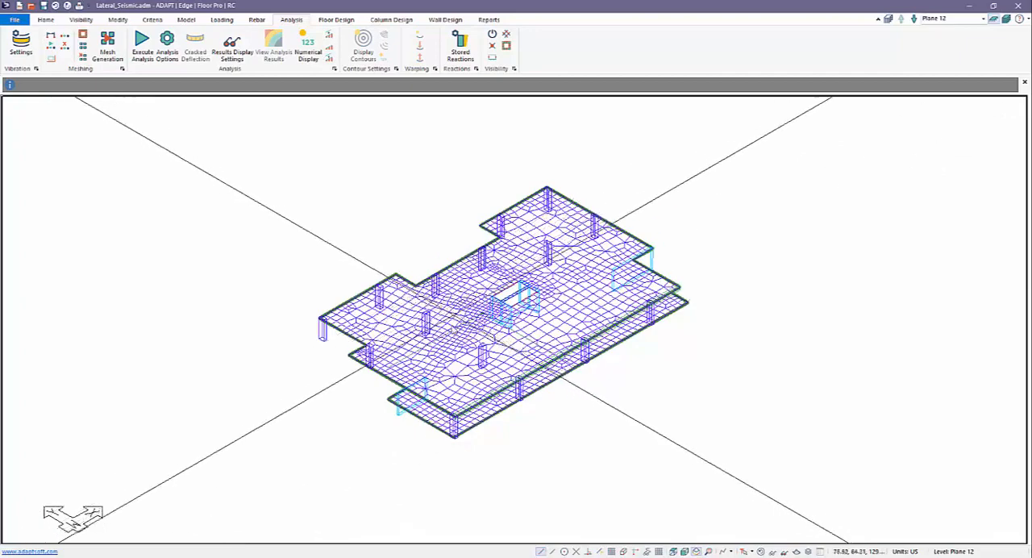
left_click(141, 45)
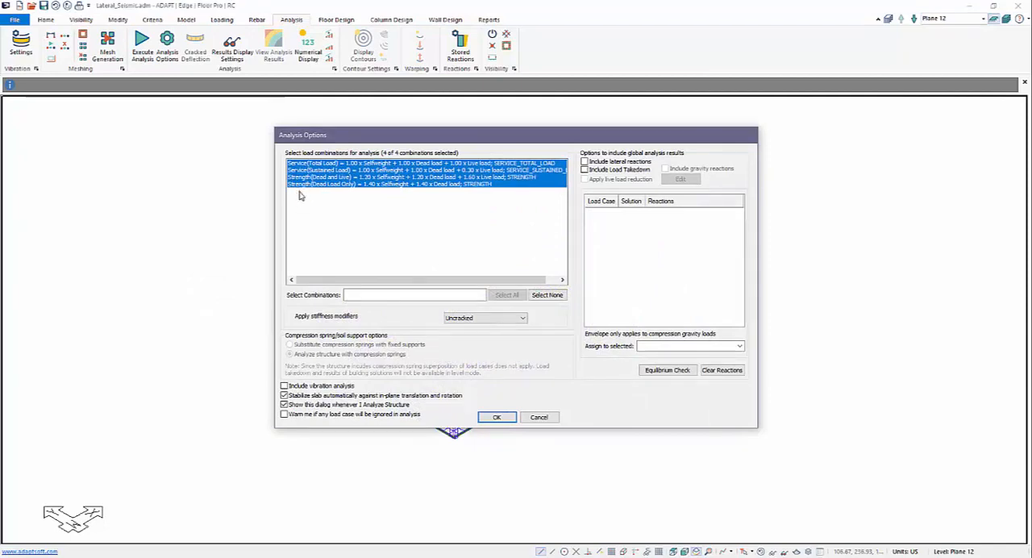
left_click(497, 417)
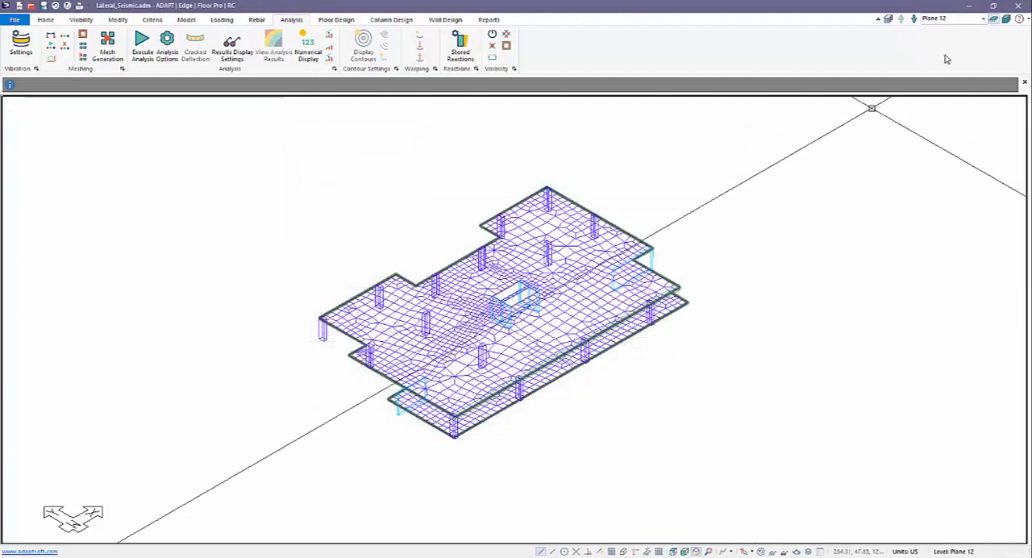
Switch to multi-level display and mesh the slabs of all levels with a 6 ft suggested cell size
left_click(1007, 21)
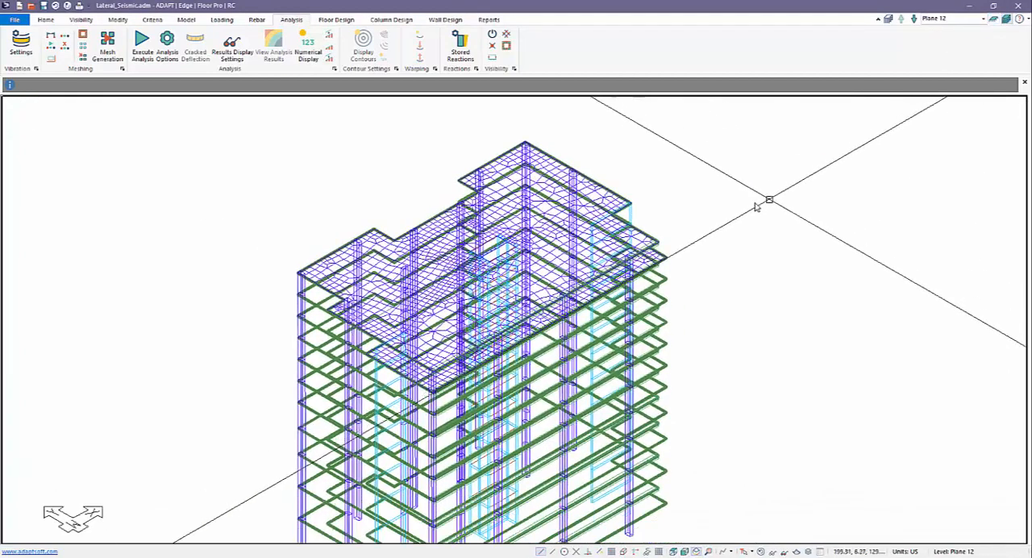
left_click(109, 49)
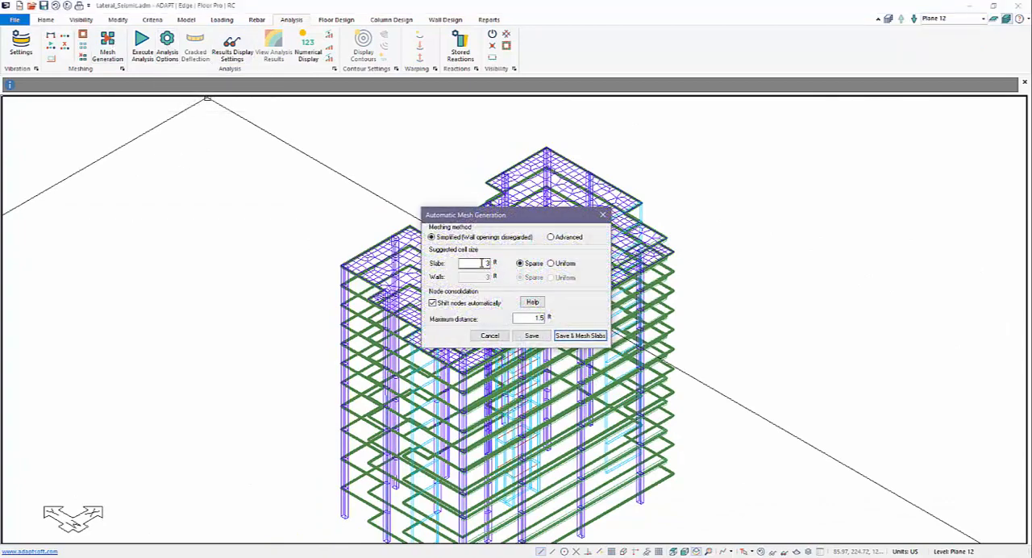
left_click(570, 336)
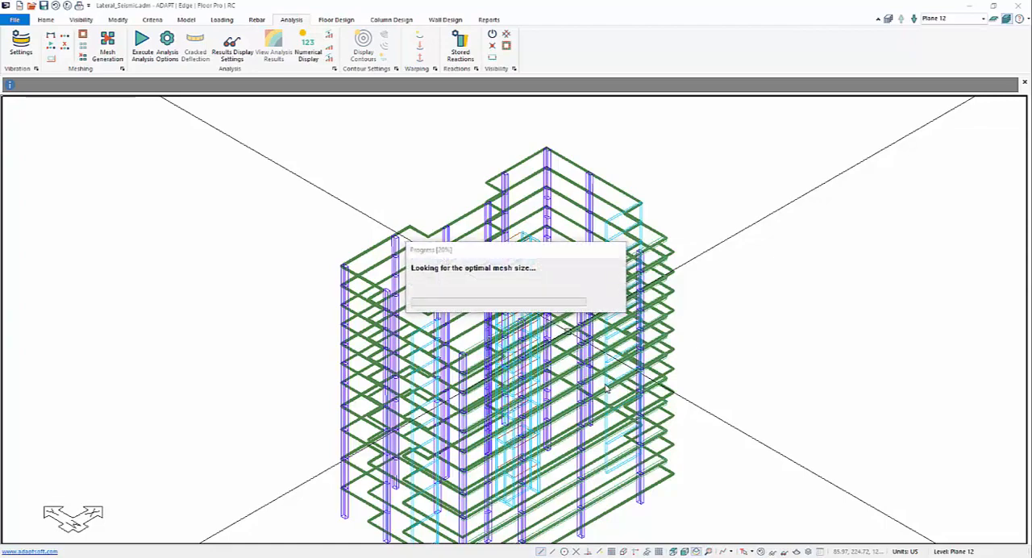
middle_click_drag(292, 371, 555, 378)
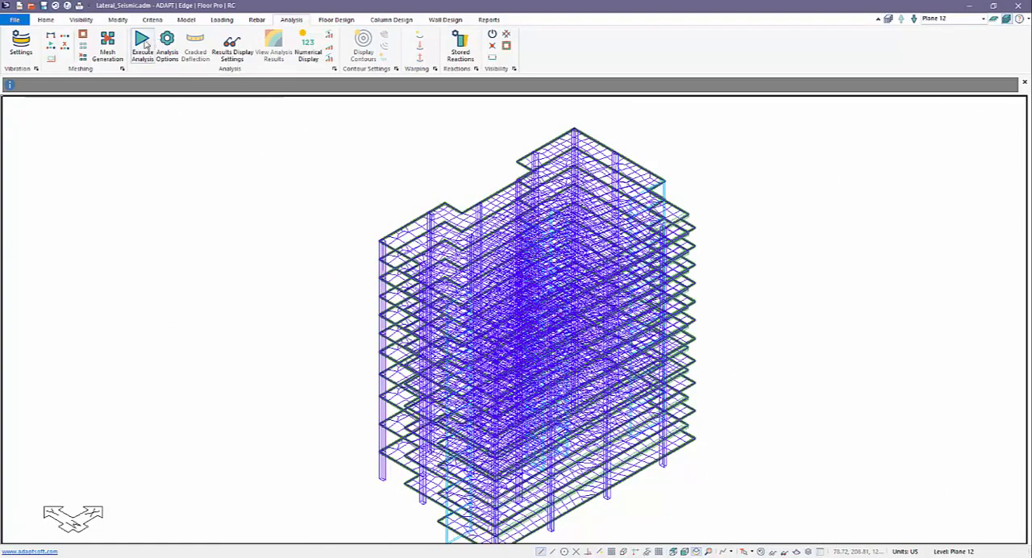
Analyze the whole building for only the SeismicX and SeismicY combinations and save the solution
left_click(167, 45)
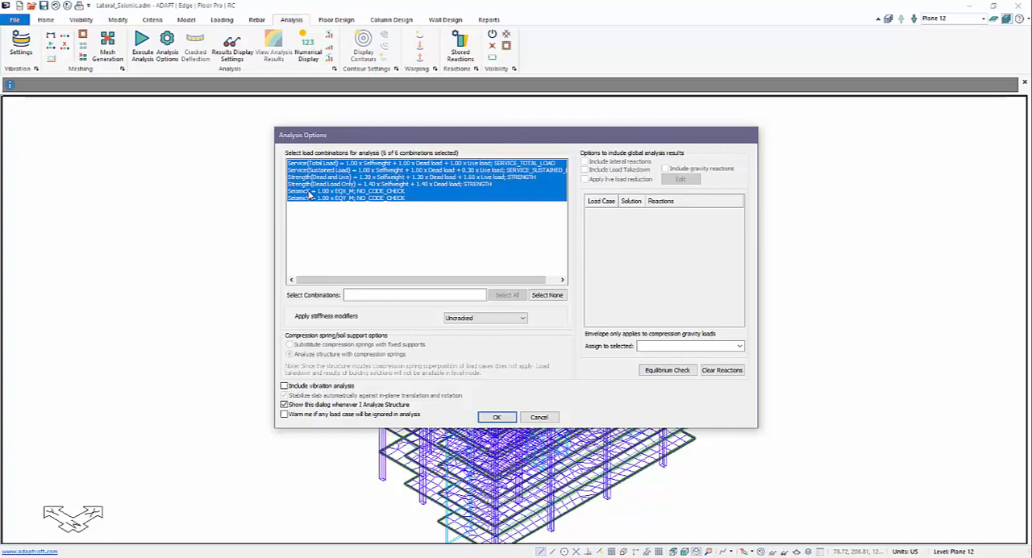
left_click(309, 191)
left_click(311, 198, "shift")
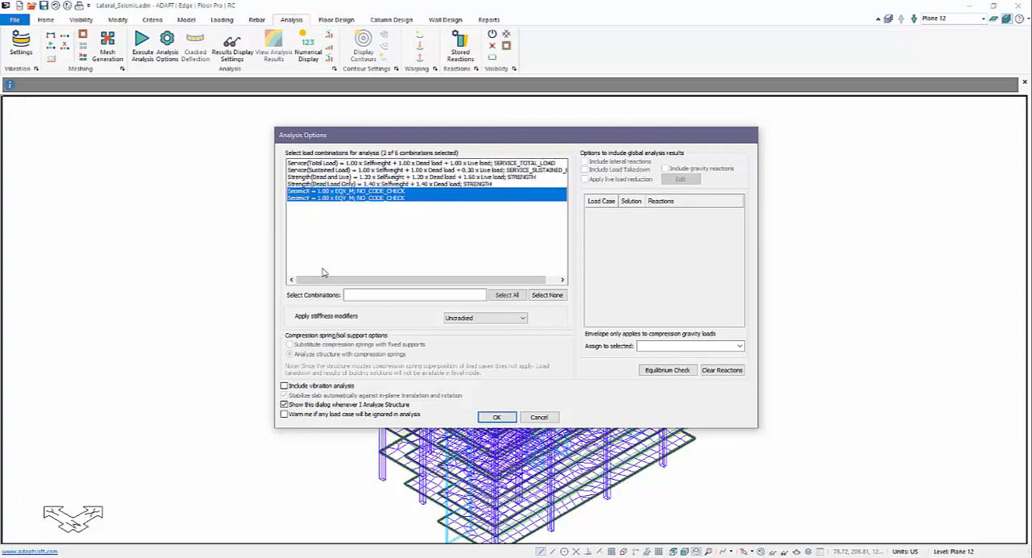
left_click(497, 417)
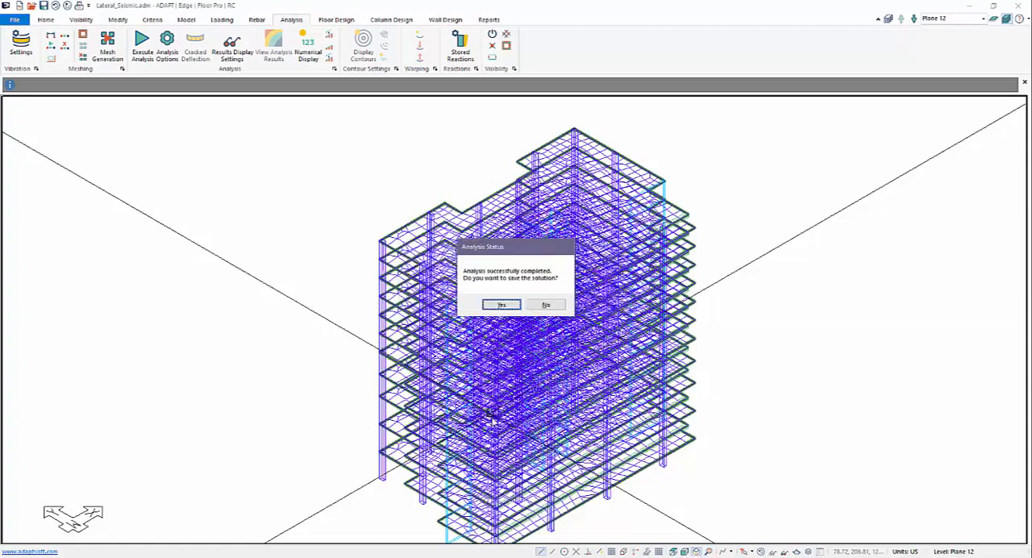
left_click(500, 304)
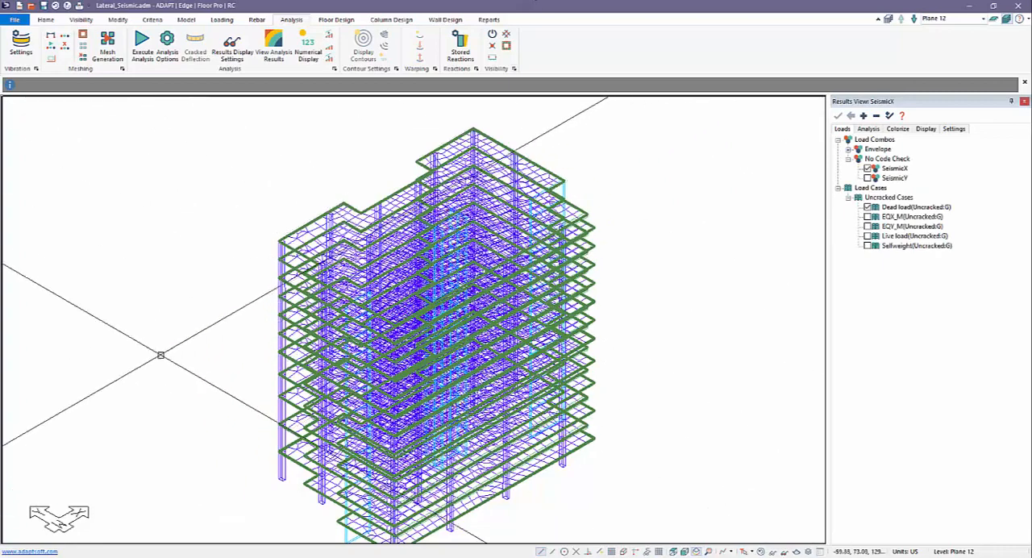
Open the analysis results in ADViewer and examine the 3D deformed shape of the X-Translation for SeismicX
middle_click_drag(218, 342, 240, 334)
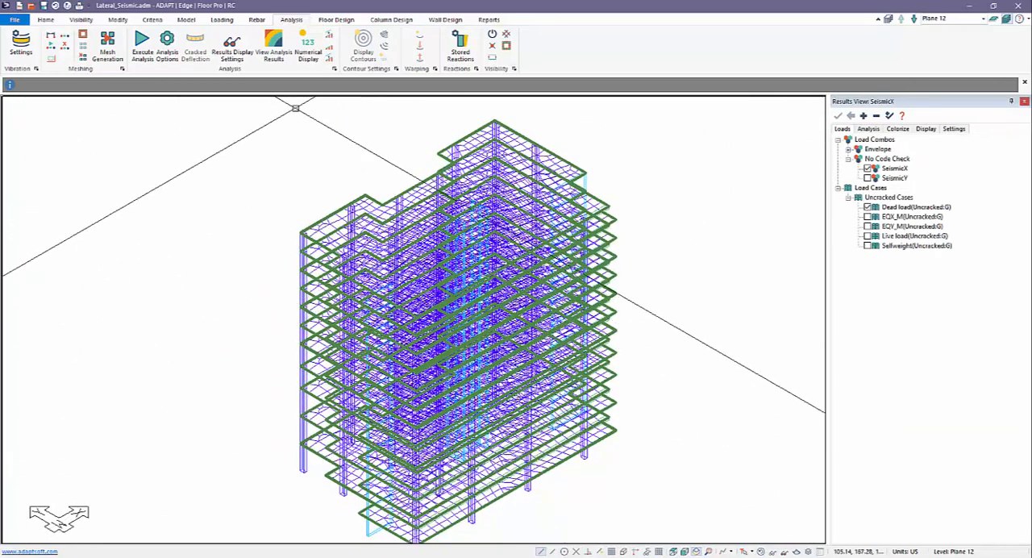
left_click(274, 40)
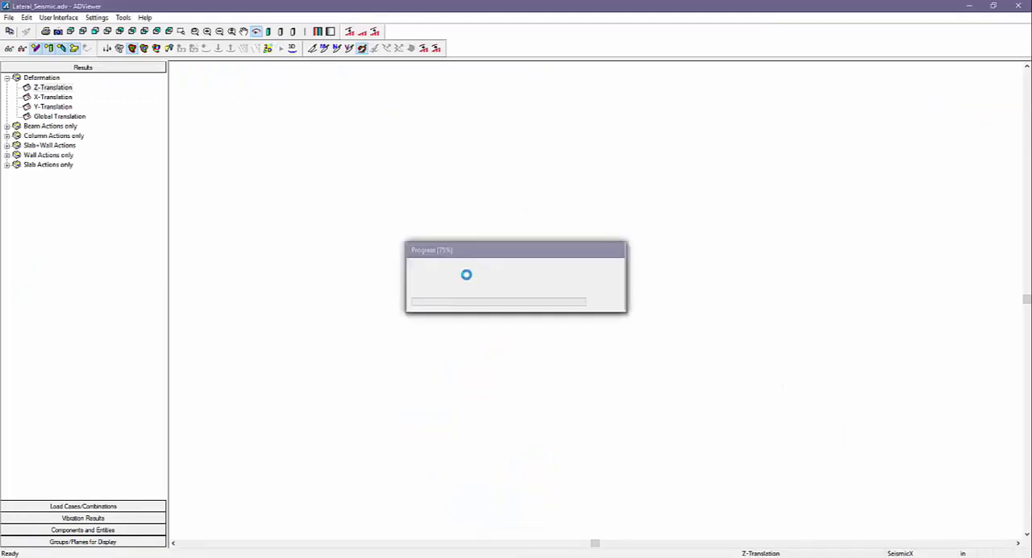
left_click_drag(558, 303, 568, 297)
left_click(80, 506)
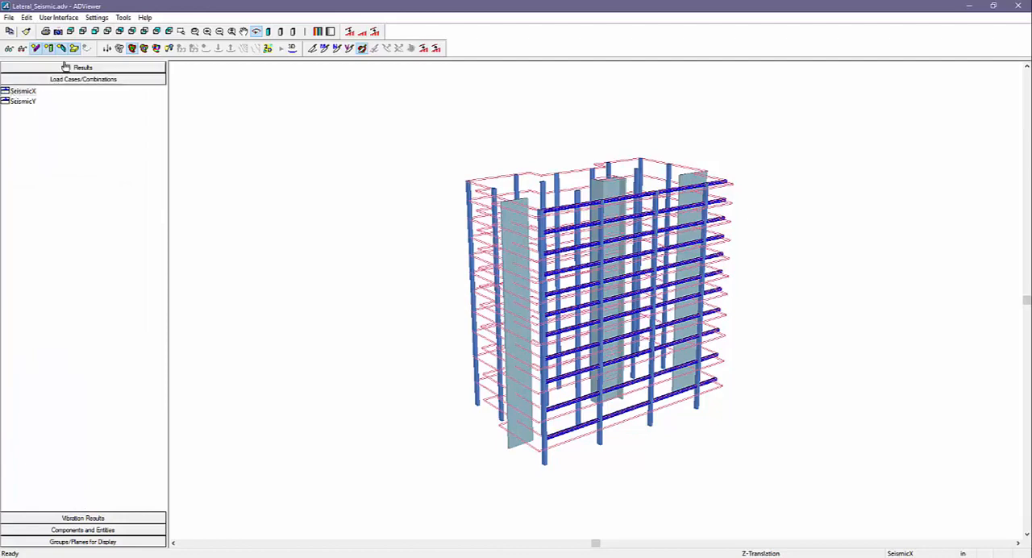
left_click(65, 67)
left_click(37, 98)
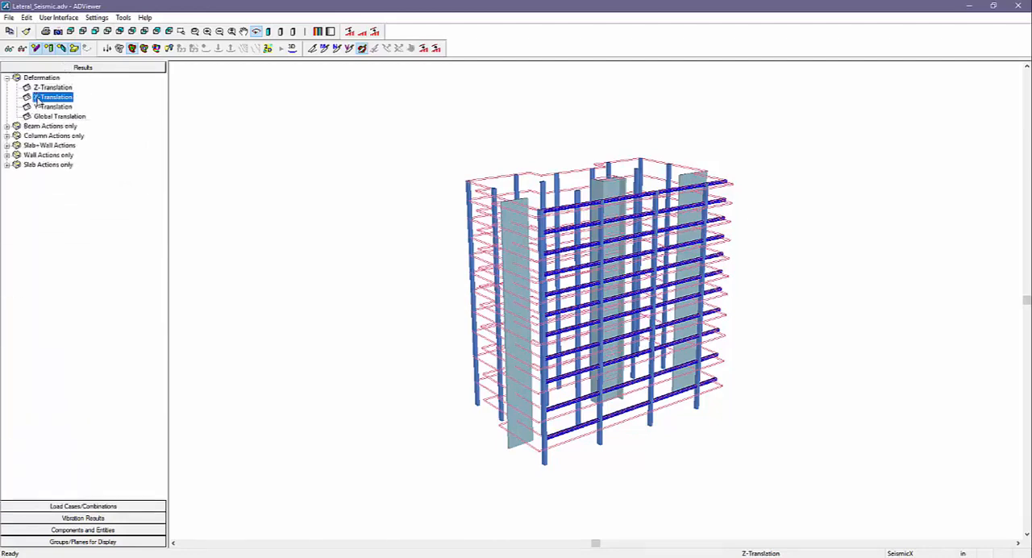
left_click(292, 49)
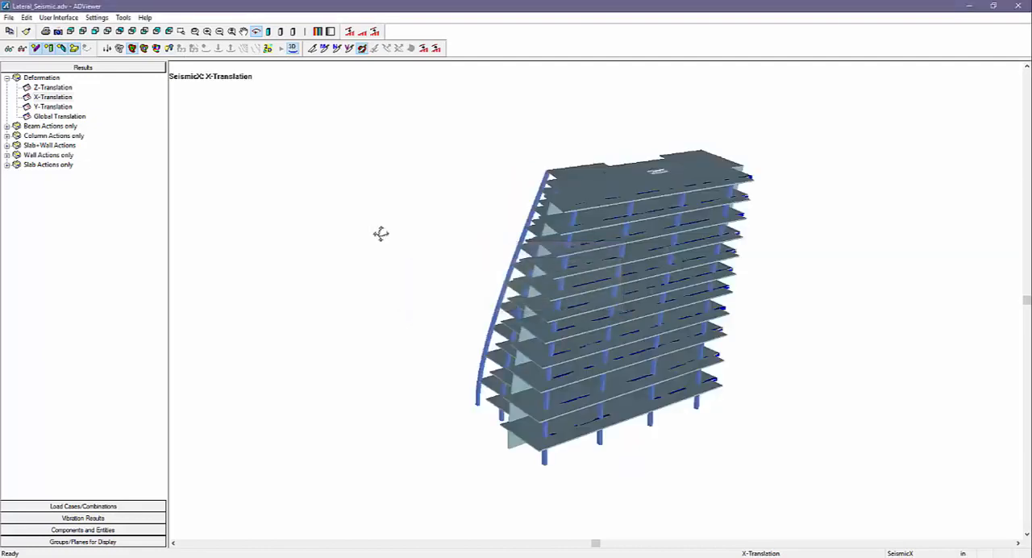
mouse_move(390, 233)
left_mouse_down()
mouse_move(436, 246)
mouse_move(402, 236)
mouse_move(389, 247)
left_mouse_up()
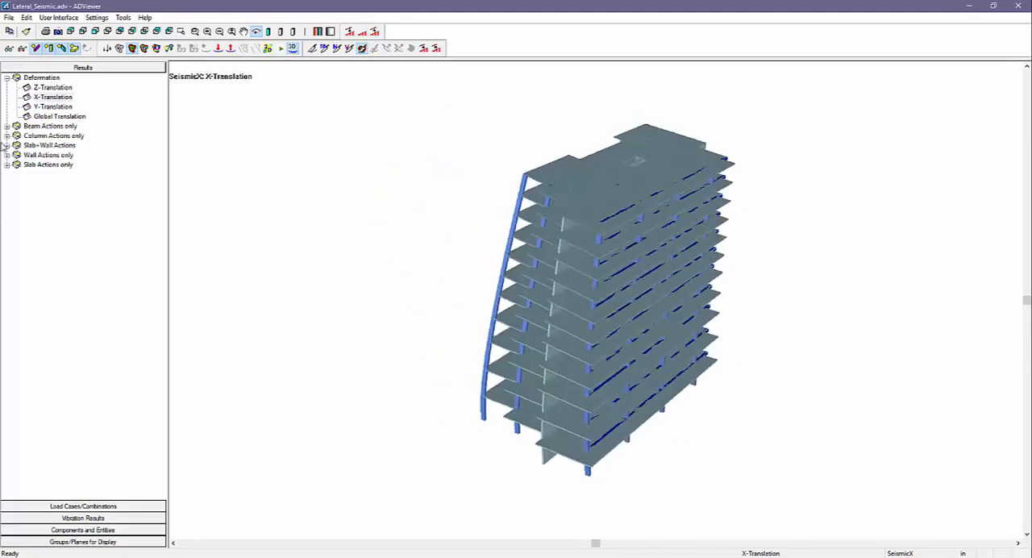
Switch the displayed combination to SeismicY and examine the building's Y-Translation deformed shape
left_click(83, 505)
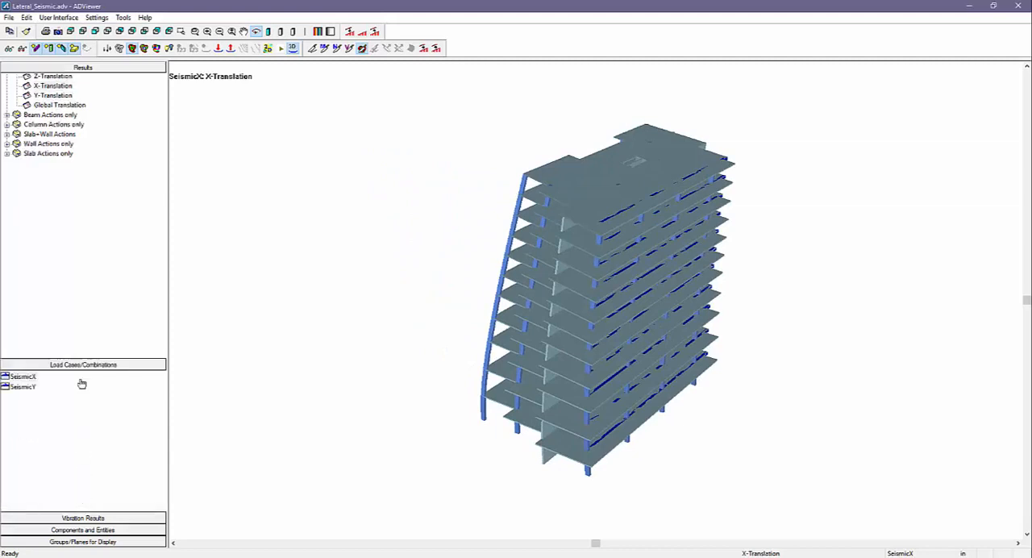
left_click(62, 66)
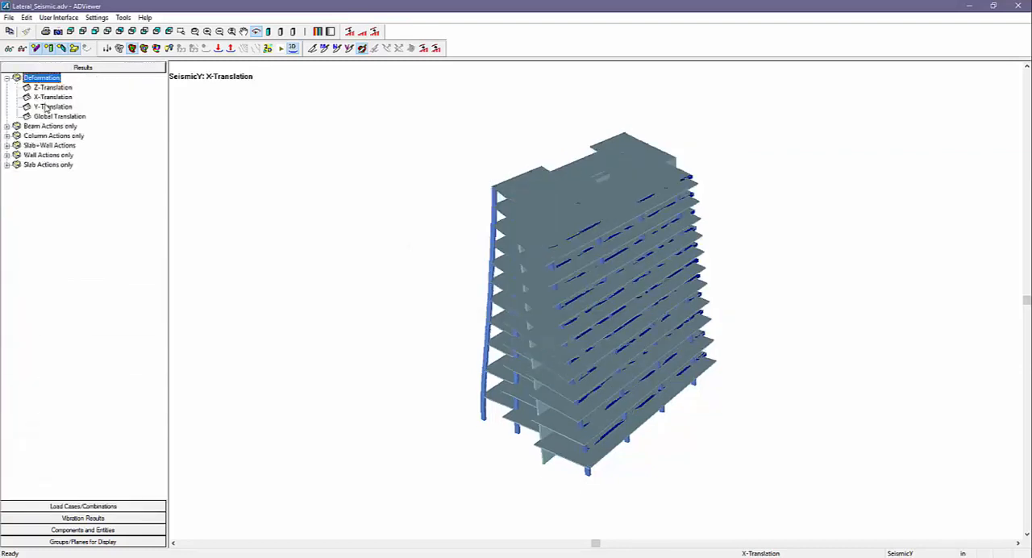
left_click(48, 106)
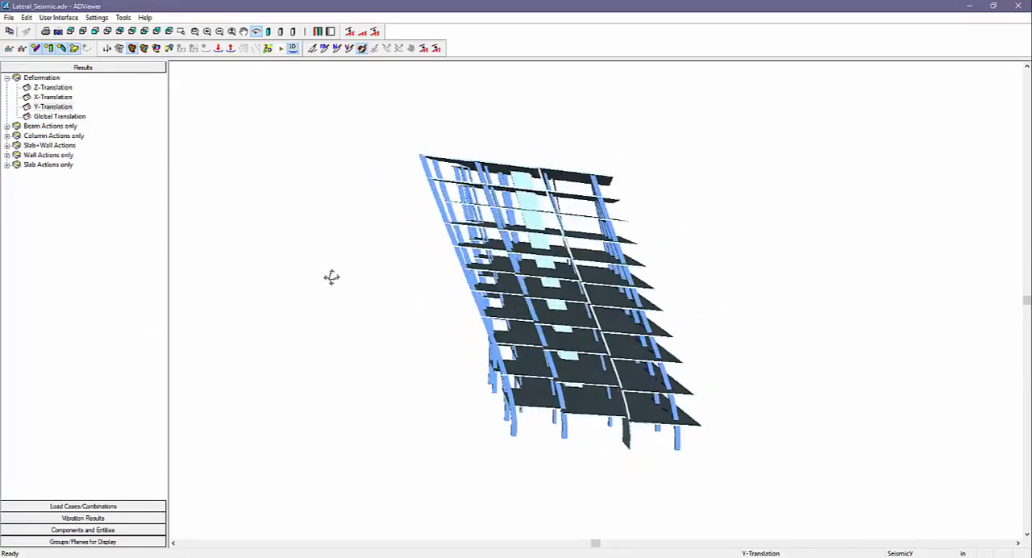
mouse_move(329, 266)
left_mouse_down()
mouse_move(299, 281)
mouse_move(313, 277)
left_mouse_up()
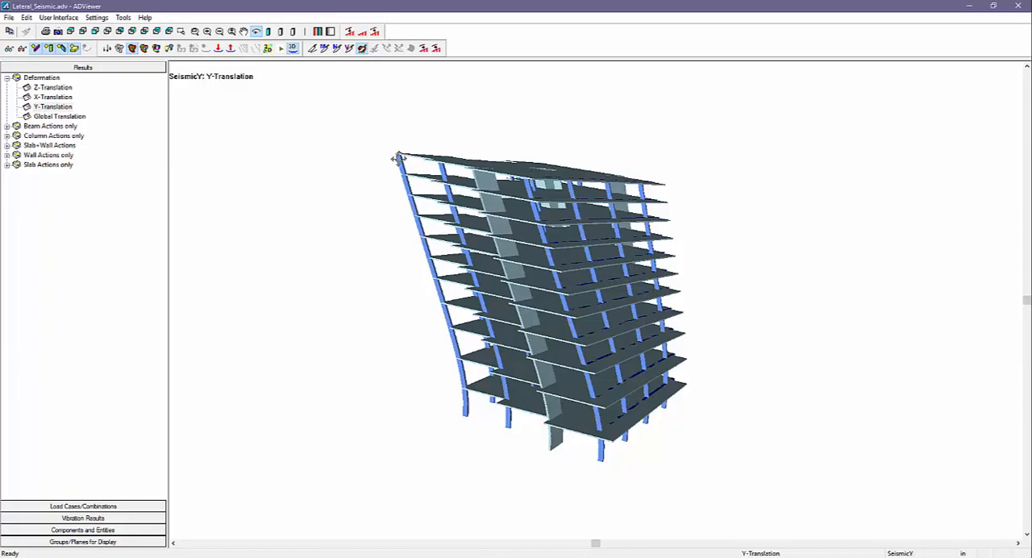
Close the ADViewer results, return to the building model and hide the finite element mesh
left_click(1017, 5)
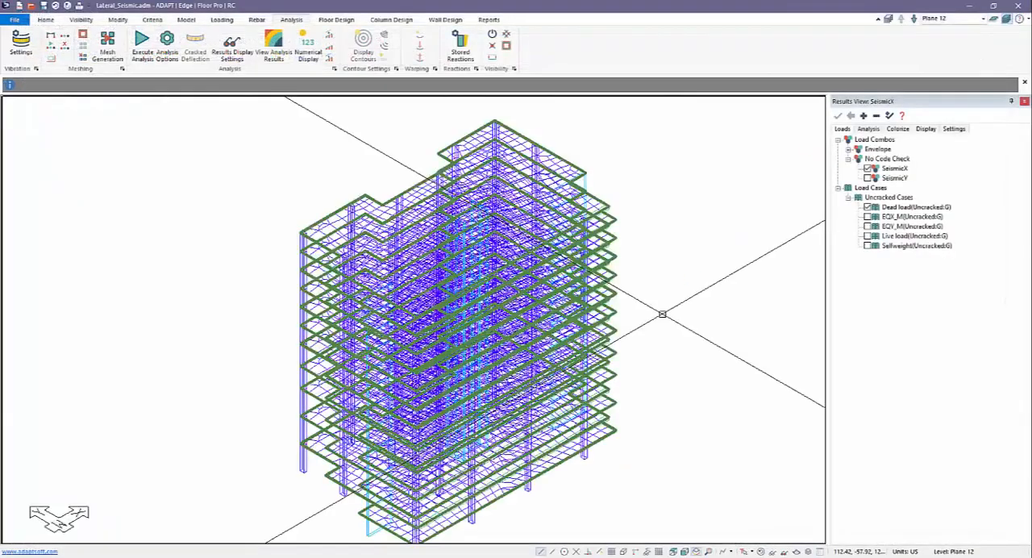
middle_click_drag(258, 353, 279, 335)
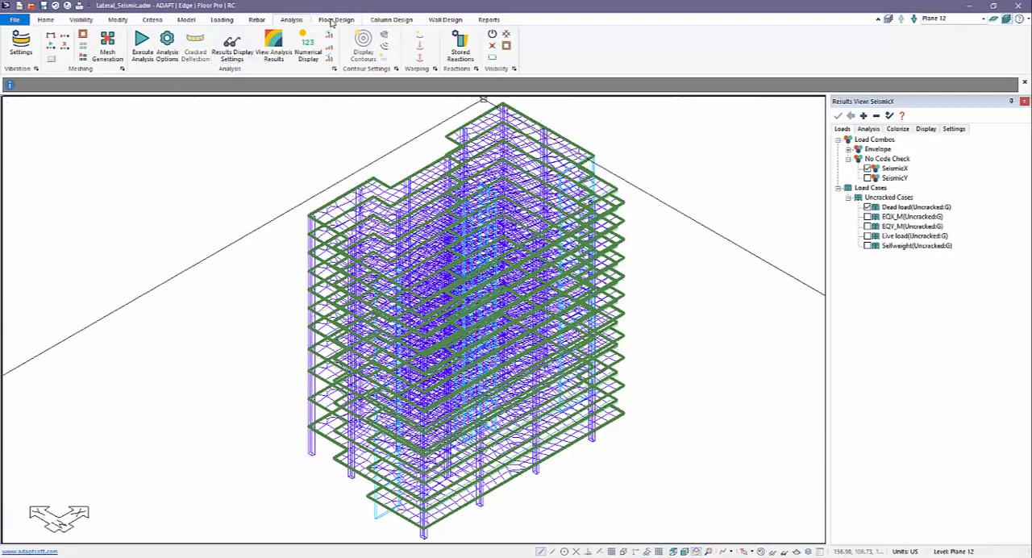
left_click(760, 551)
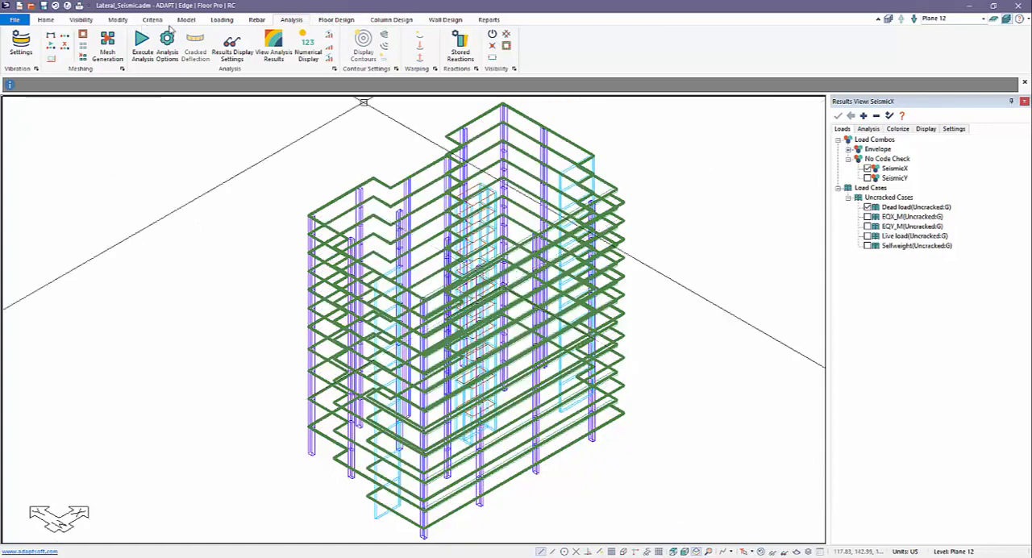
Delete the SeismicX and SeismicY load combinations from the combination list
left_click(222, 19)
left_click(47, 48)
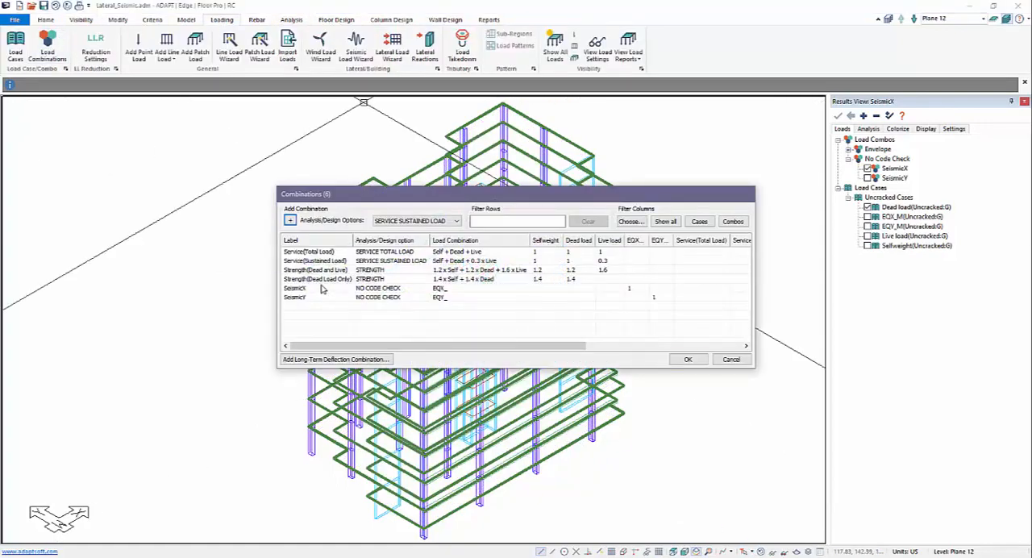
left_click(321, 288)
key("Delete")
left_click(322, 287)
key("Delete")
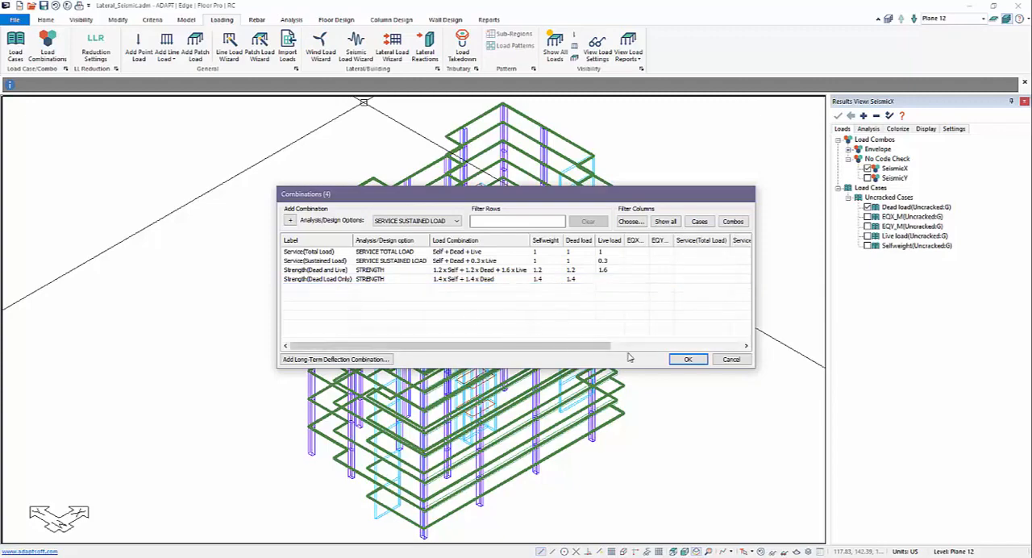
left_click(688, 358)
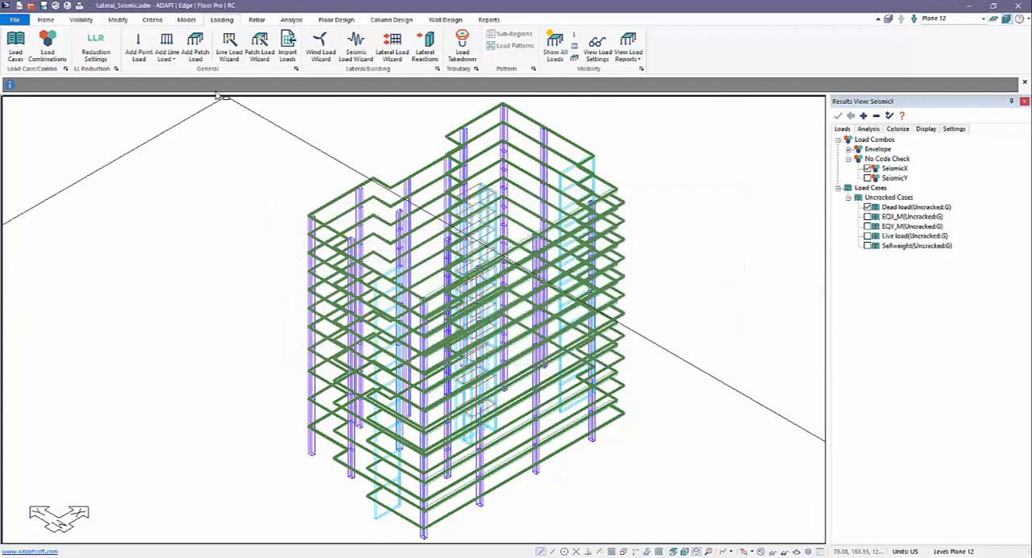
Delete the building load cases EQX_M and EQY_M with their loads from the load case library
left_click(18, 49)
left_click(614, 275)
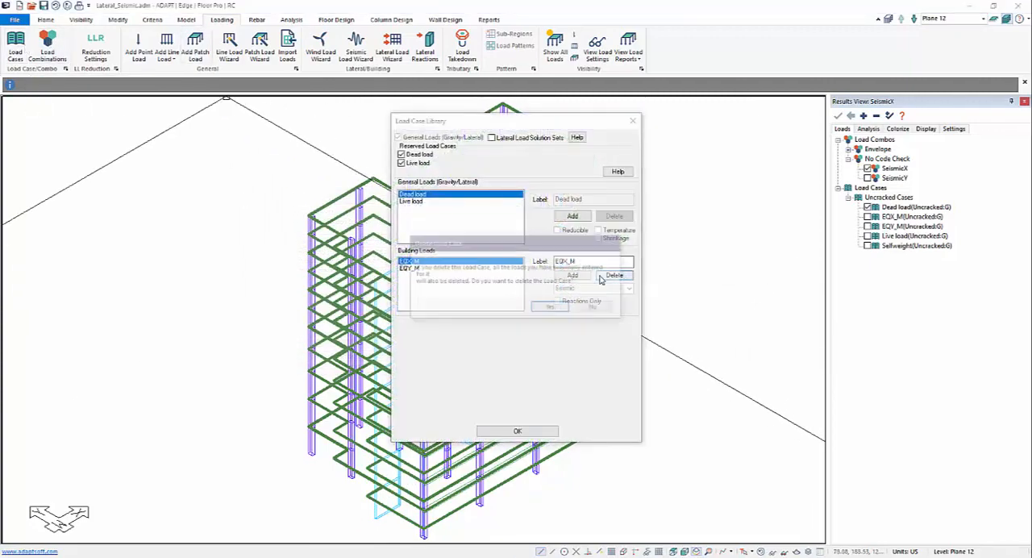
left_click(551, 307)
left_click(614, 275)
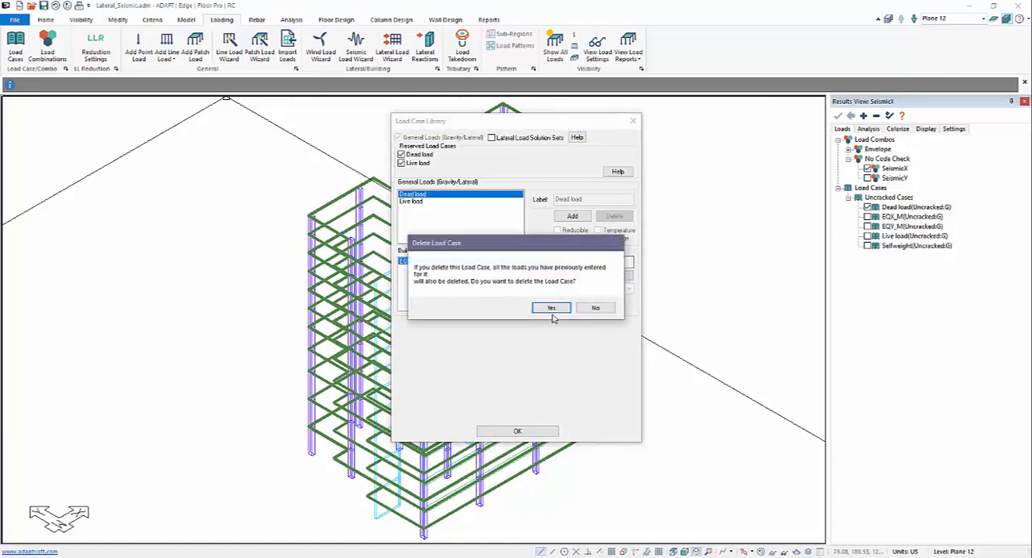
left_click(552, 308)
left_click(516, 431)
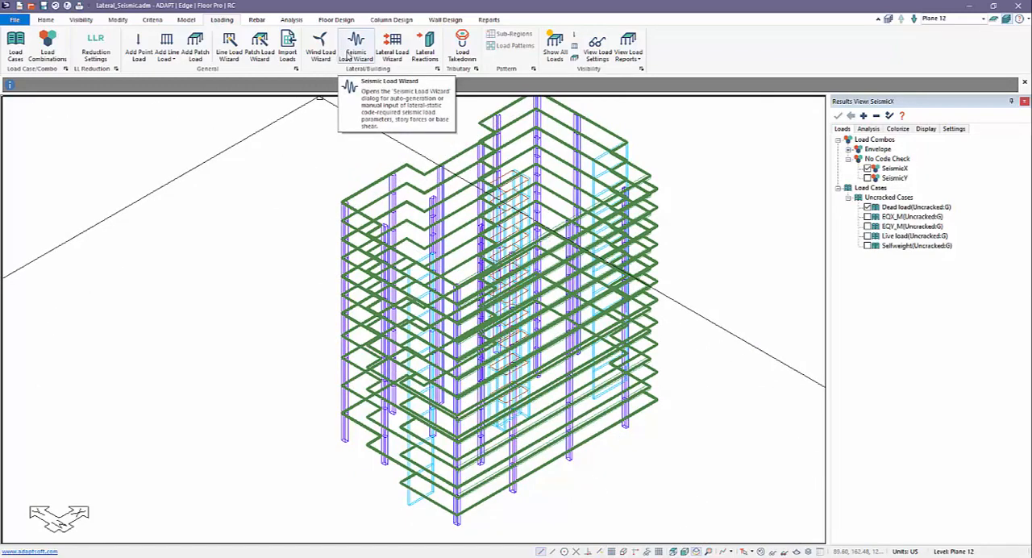
Open the Seismic Load Wizard and name the new load case EQX_PosT
left_click(351, 50)
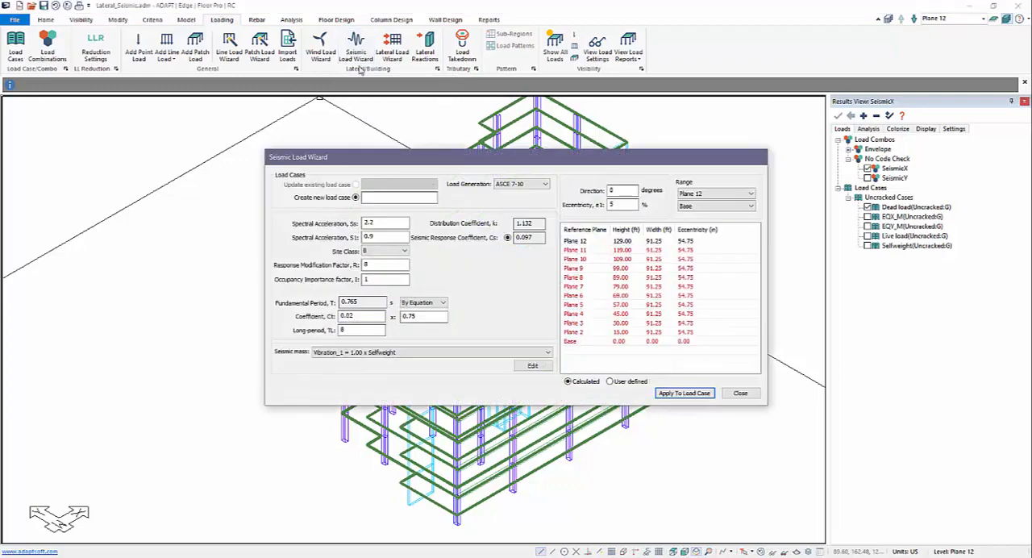
left_click(390, 202)
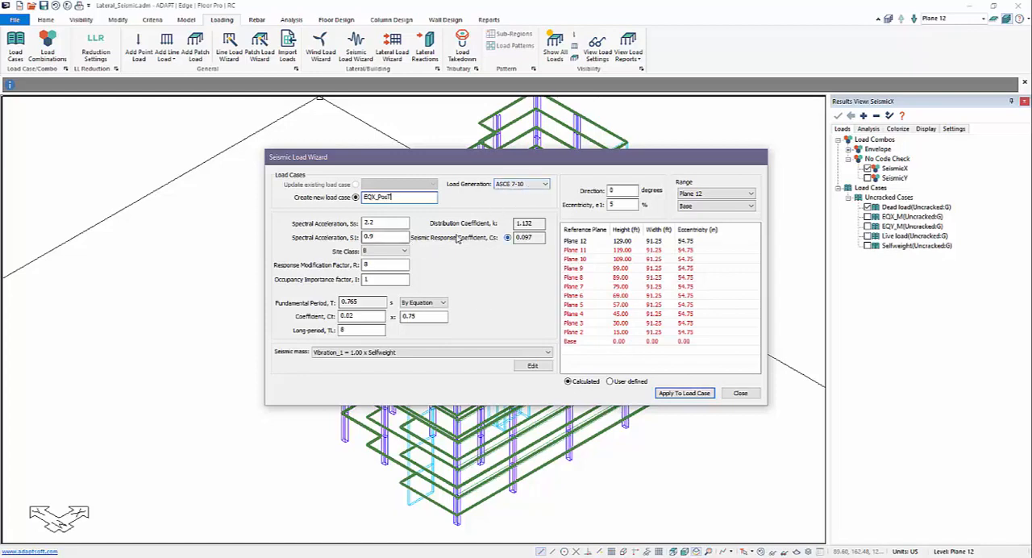
Try the User Defined load generation with its base shear and storey force options, and return to ASCE 7-10
left_click(521, 190)
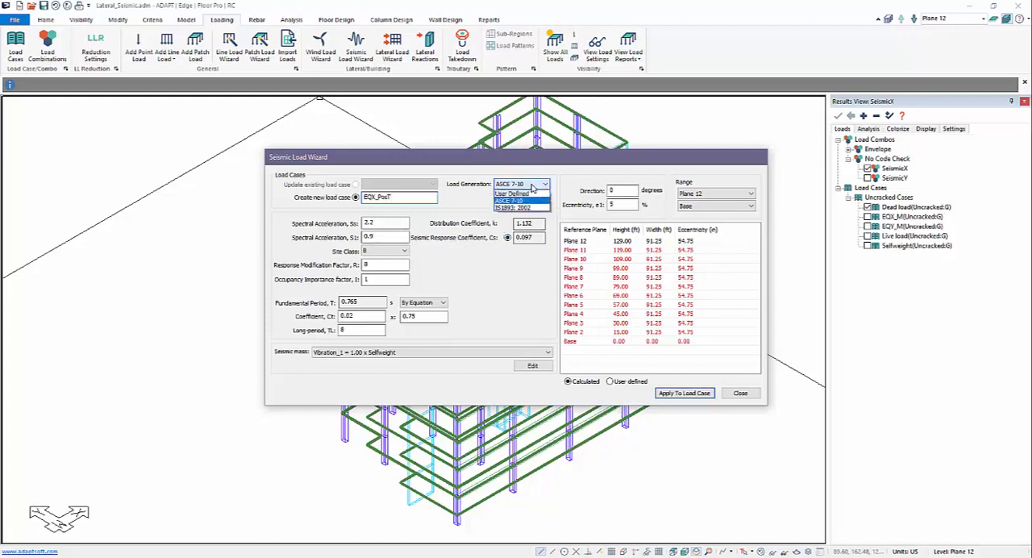
left_click(525, 204)
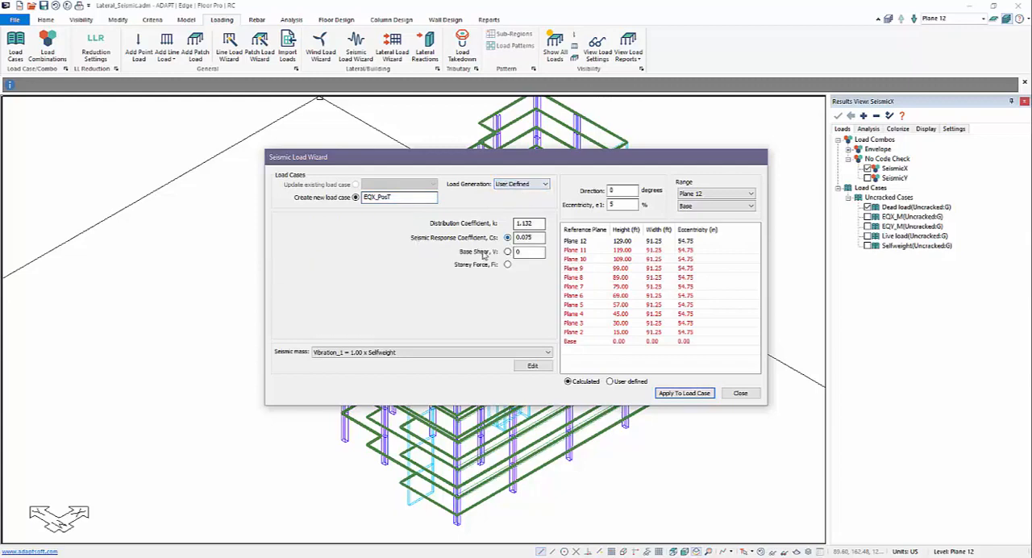
left_click(513, 252)
left_click_drag(525, 253, 508, 253)
left_click(508, 266)
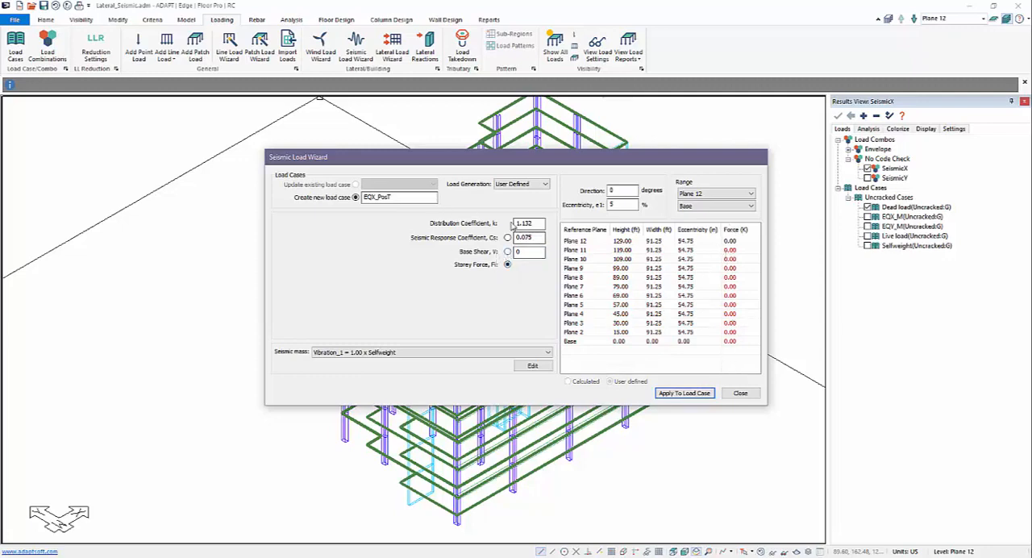
left_click(524, 185)
left_click(520, 193)
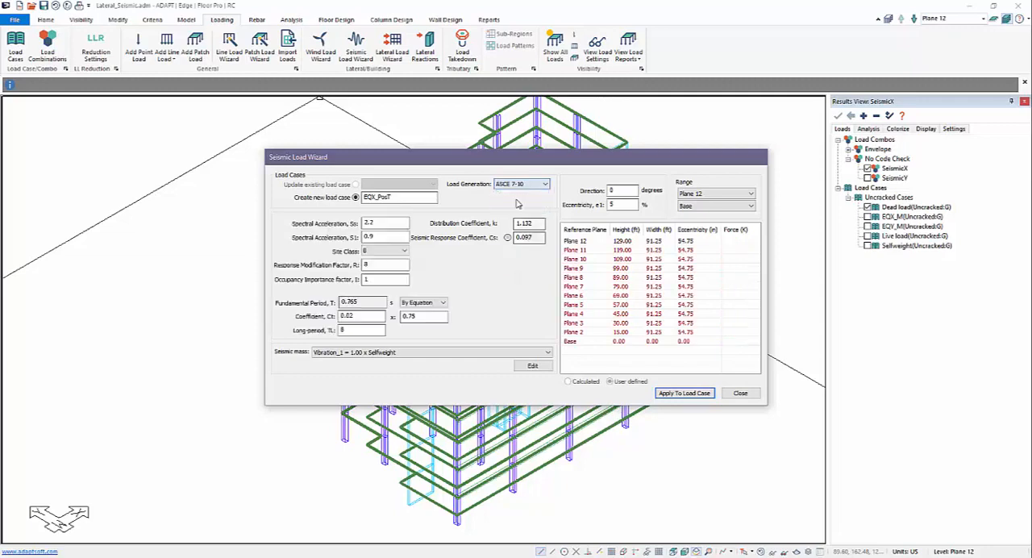
Set the spectral acceleration S1 to 1.2 and the response modification factor R to 5
left_click_drag(404, 238, 307, 238)
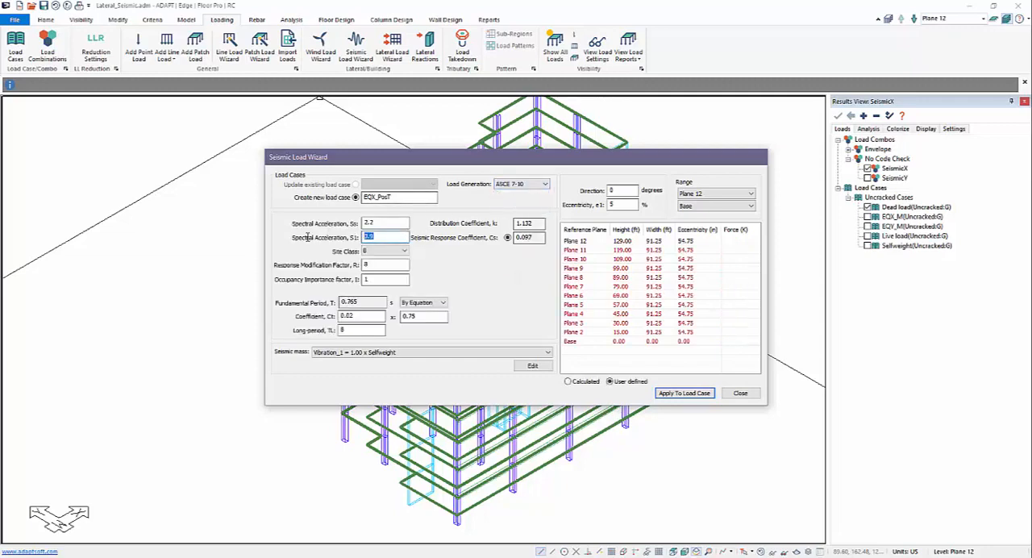
type("1.2")
double_click(390, 265)
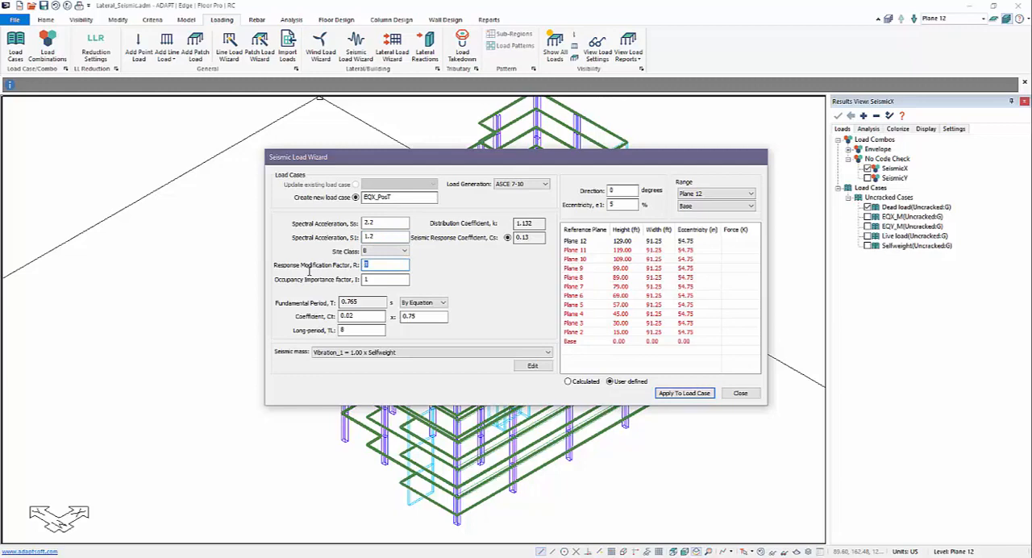
type("5")
Try a User Defined fundamental period, return it to By Equation, and apply the seismic parameters to load case EQX_PosT
left_click(419, 304)
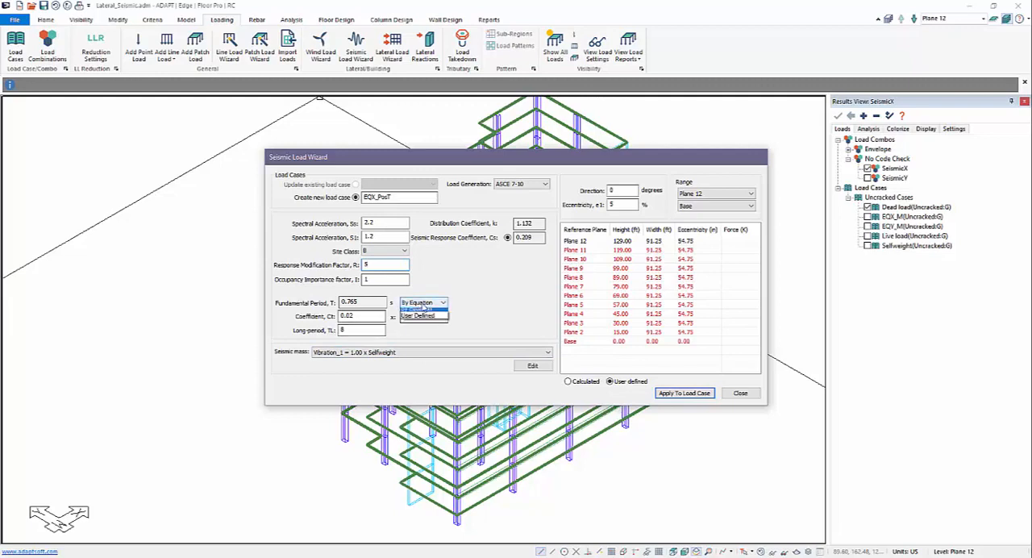
left_click(419, 321)
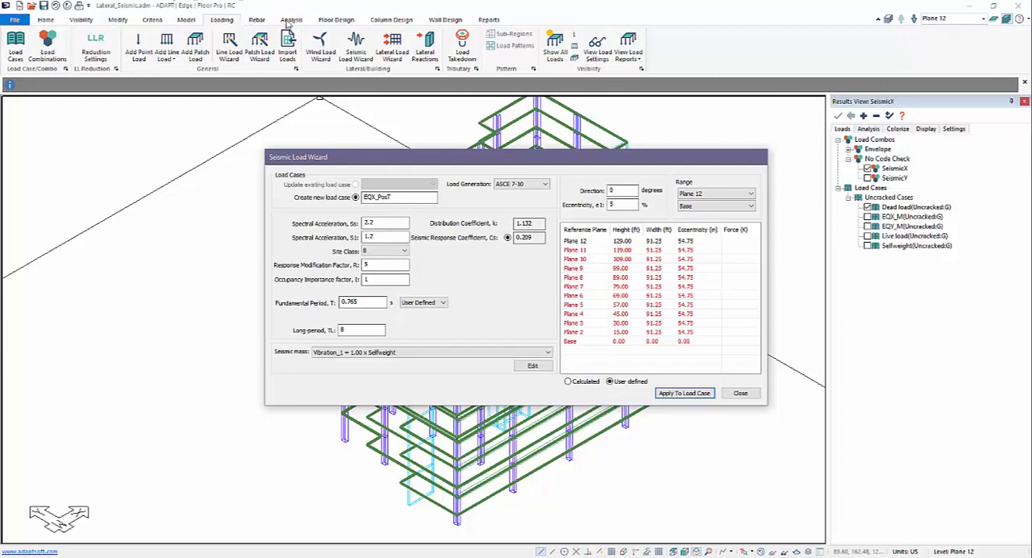
left_click(425, 303)
left_click(423, 314)
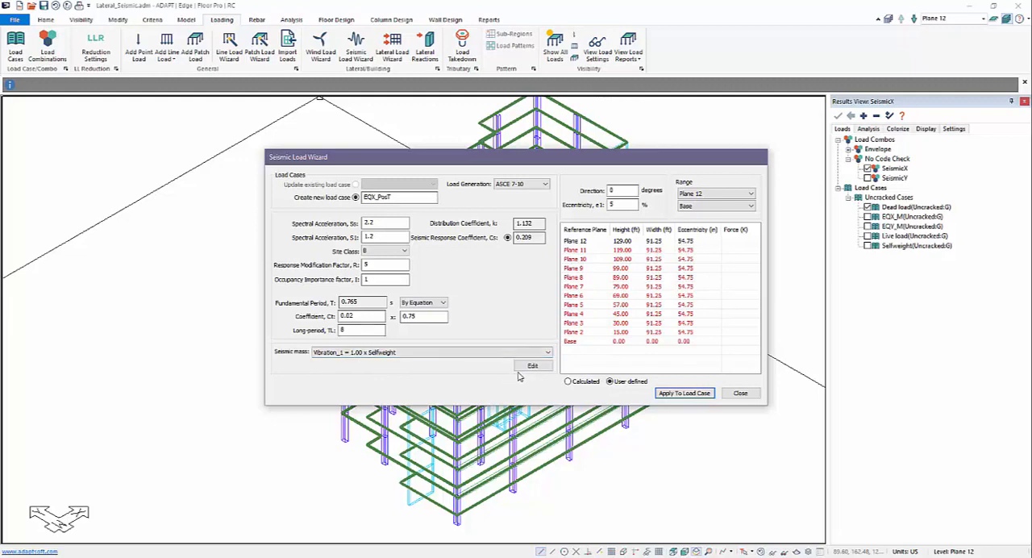
left_click(666, 394)
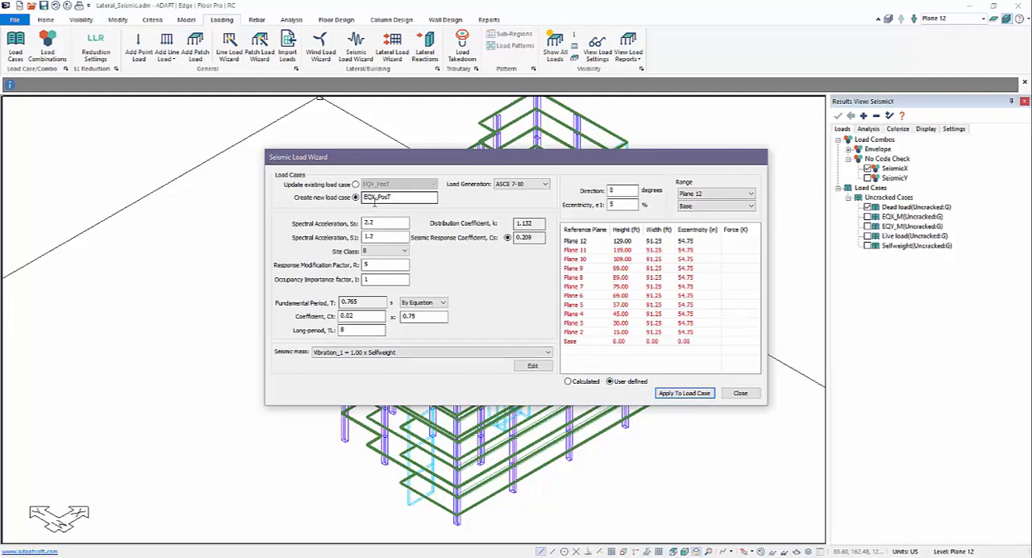
Create the seismic load case EQX_NegT with an eccentricity of -5%
left_click(398, 201)
type("Neg")
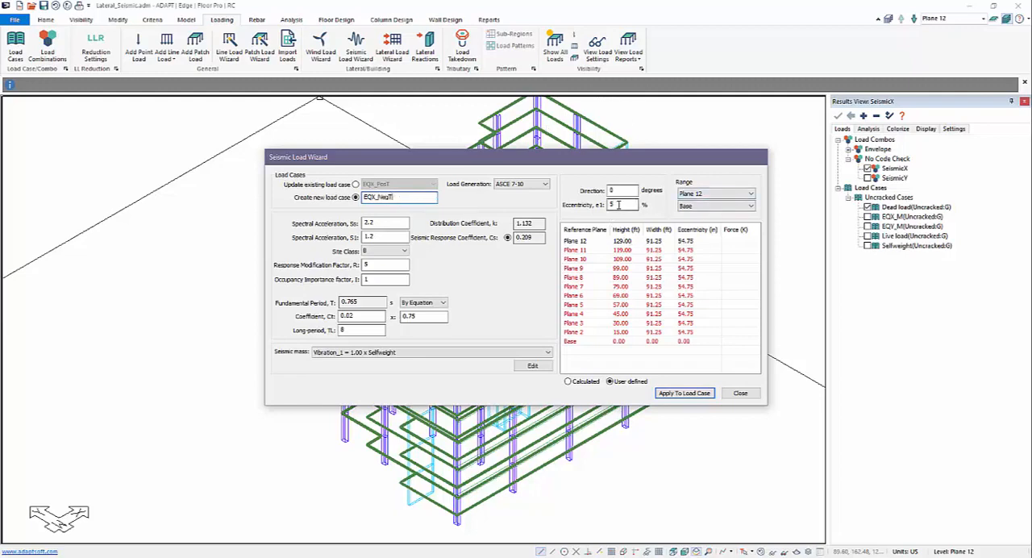
left_click_drag(622, 206, 556, 216)
type("4")
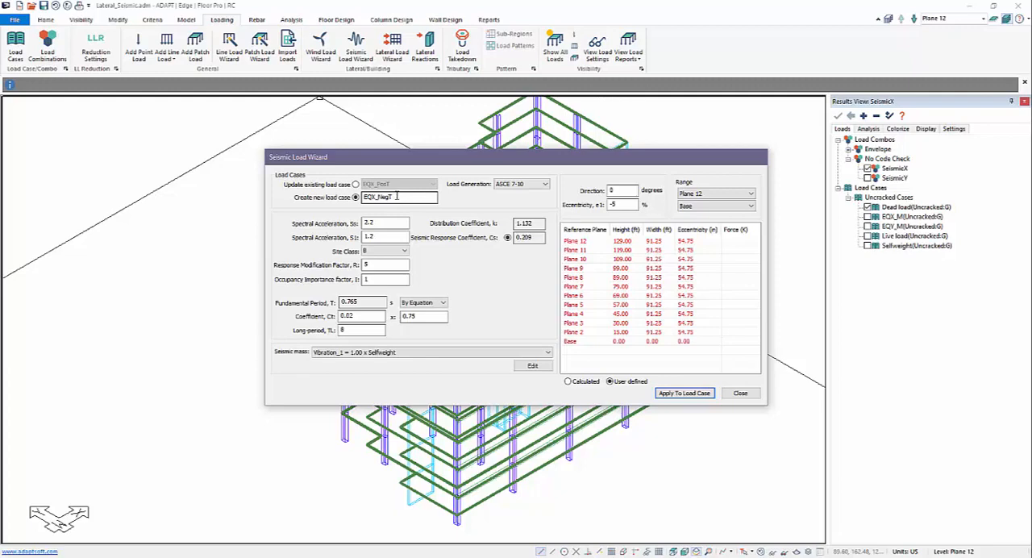
Create the seismic load case EQX_PosT_NegD with a direction of 180 degrees and an eccentricity of 5%
mouse_move(394, 196)
left_mouse_down()
mouse_move(370, 198)
mouse_move(380, 198)
left_mouse_up()
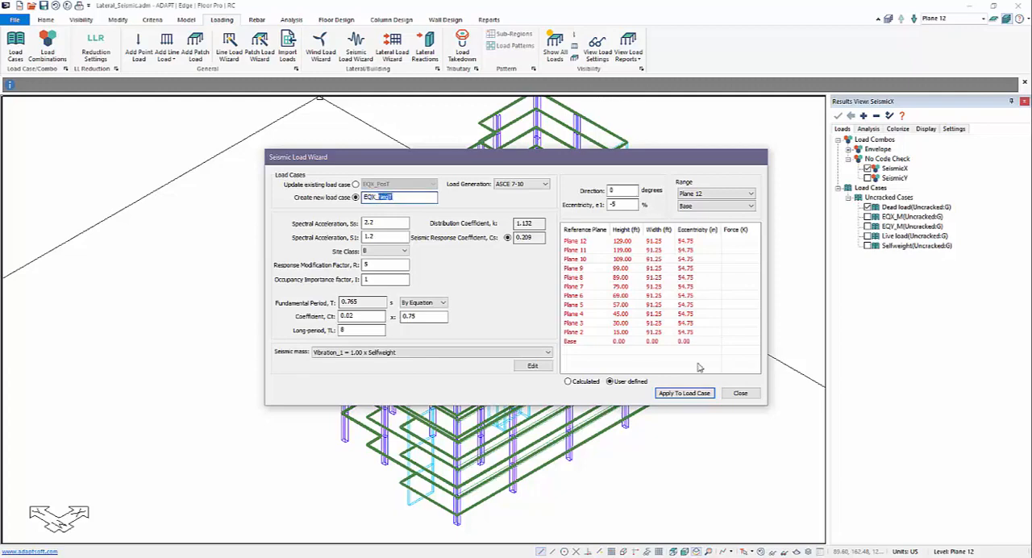
type("NegT")
key("BackSpace")
key("BackSpace")
key("BackSpace")
type("PosT_Ne")
left_click(628, 190)
double_click(627, 189)
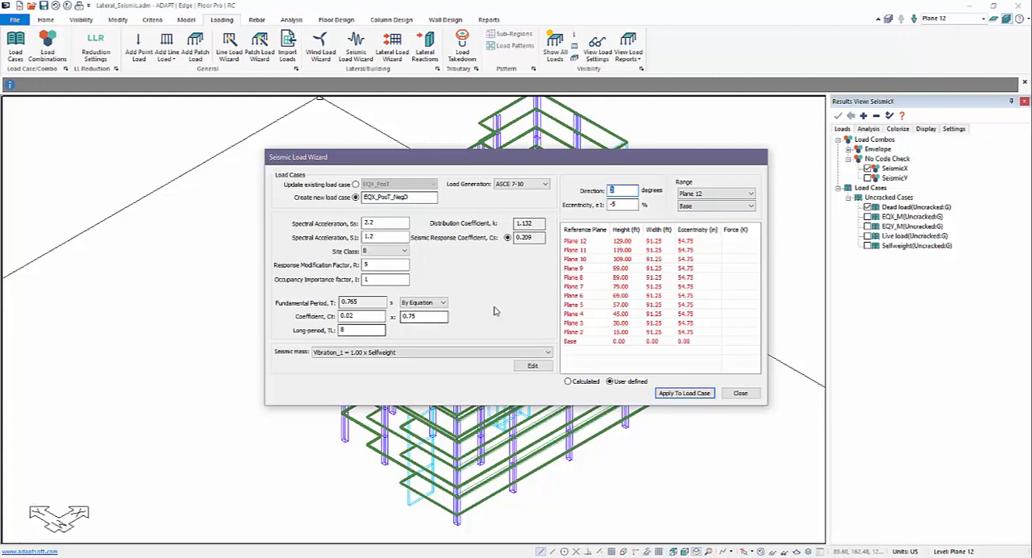
type("18")
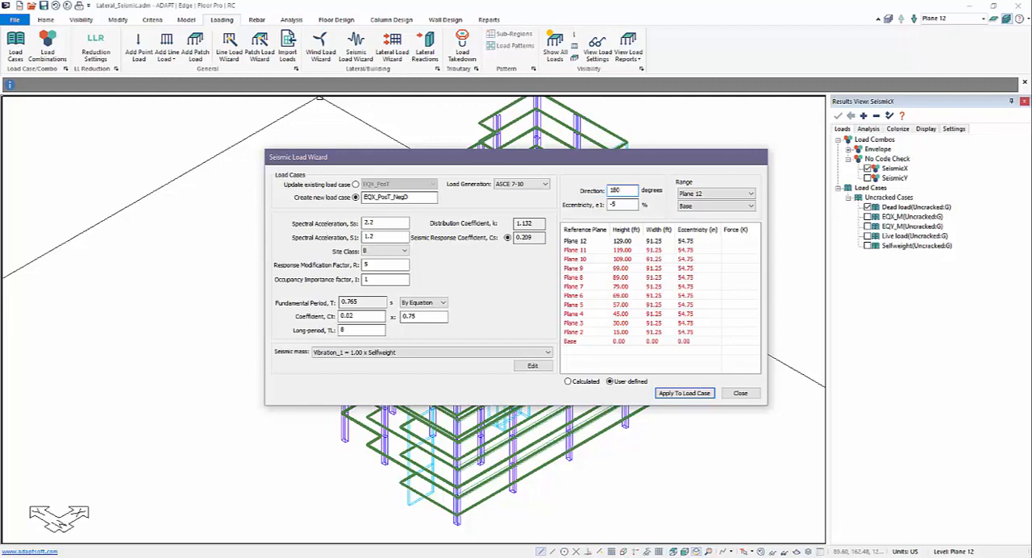
left_click(618, 205)
Name another load case EQX_NegT_NegD, set its eccentricity to -5% and apply the seismic loads to it
key("BackSpace")
key("BackSpace")
key("BackSpace")
type("N")
key("BackSpace")
key("BackSpace")
type("Neg_")
type("T")
left_click_drag(419, 198, 371, 199)
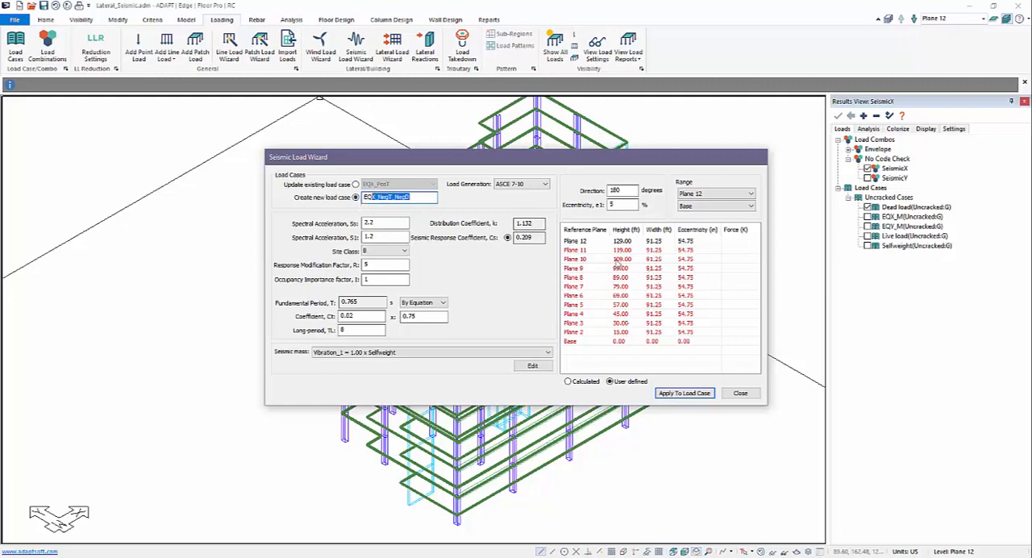
double_click(626, 207)
type("-5")
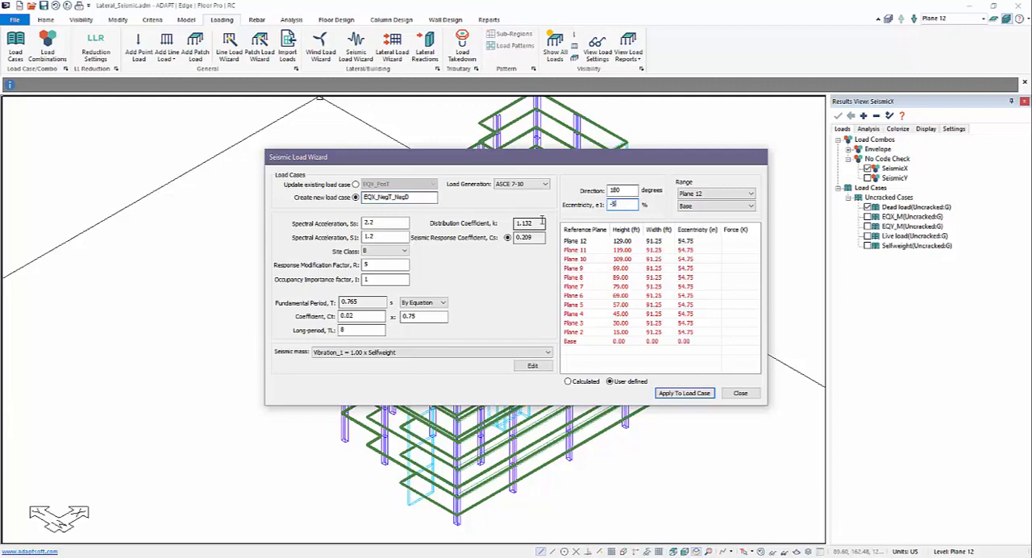
left_click(679, 394)
Switch the wizard to updating an existing load case and review the list of seismic load cases
double_click(621, 190)
left_click(355, 185)
left_click(375, 185)
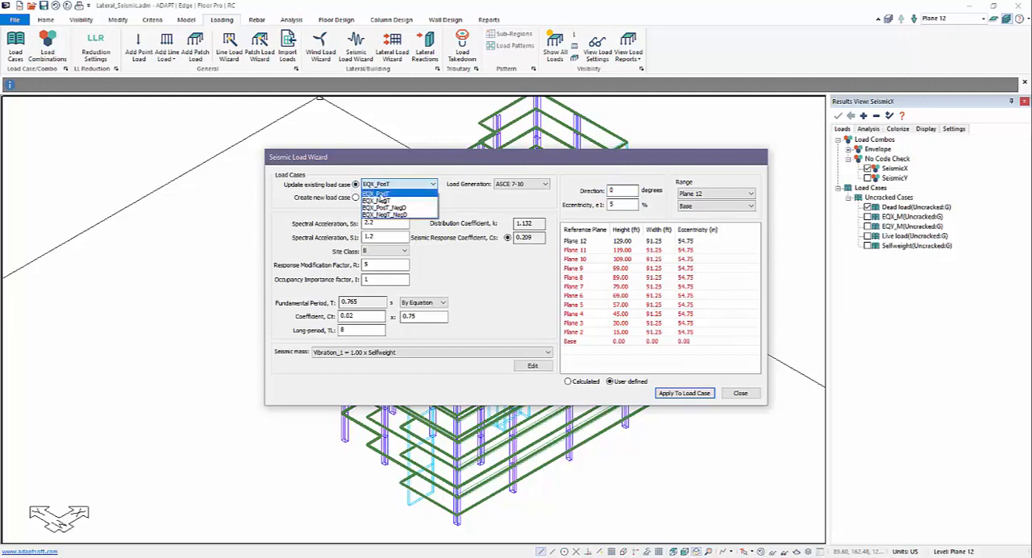
left_click(456, 197)
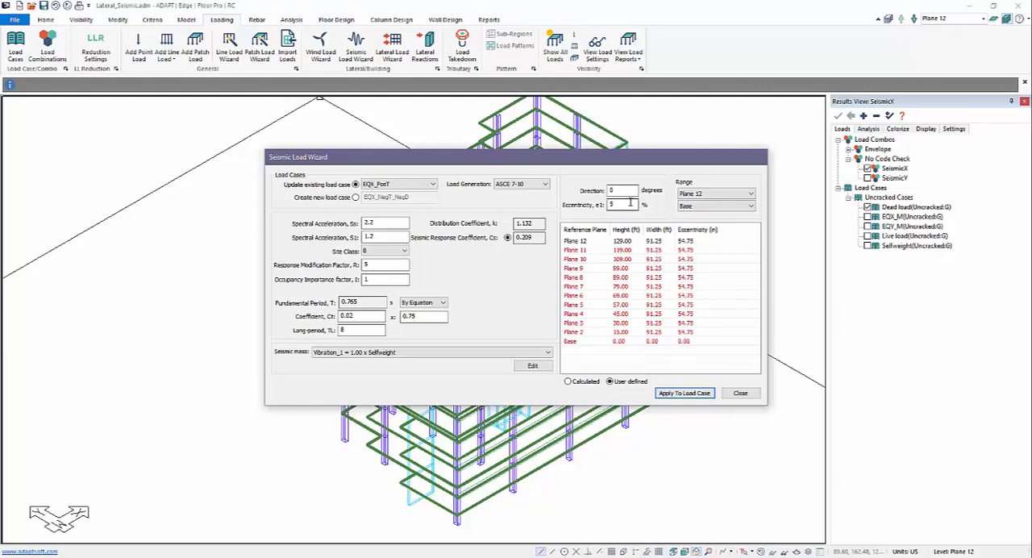
Close the Seismic Load Wizard and add four new load combinations
left_click(735, 392)
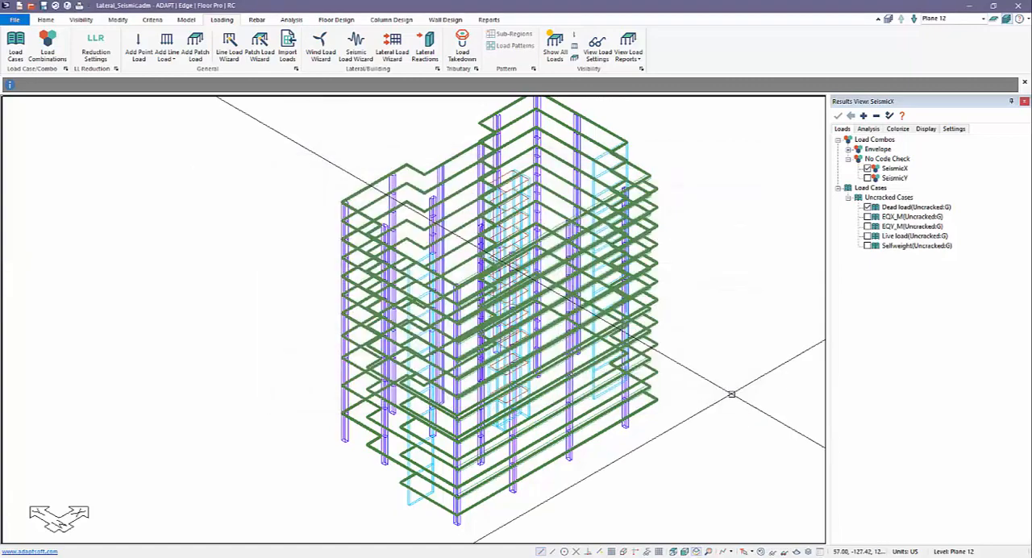
middle_click_drag(277, 193, 254, 217)
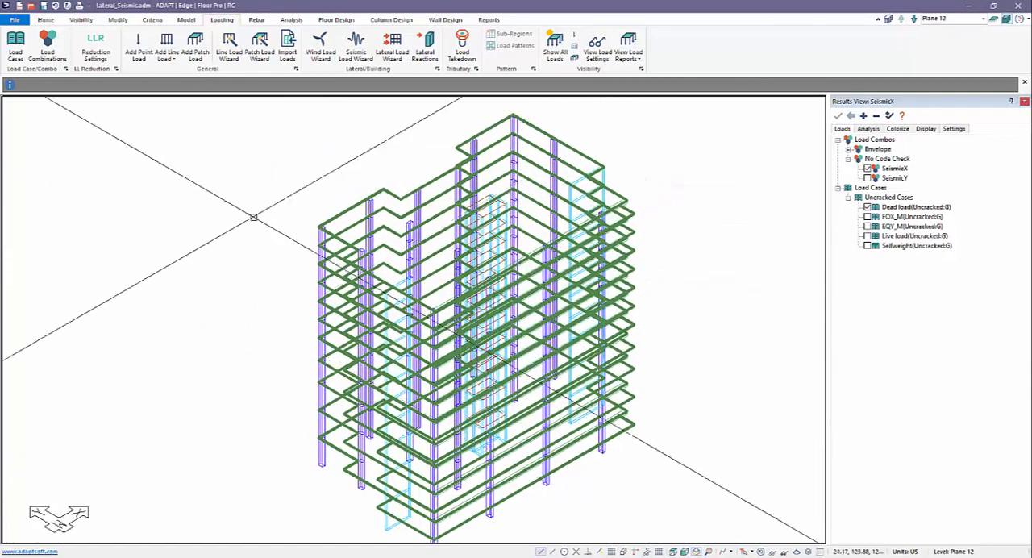
left_click(47, 42)
left_click(287, 221)
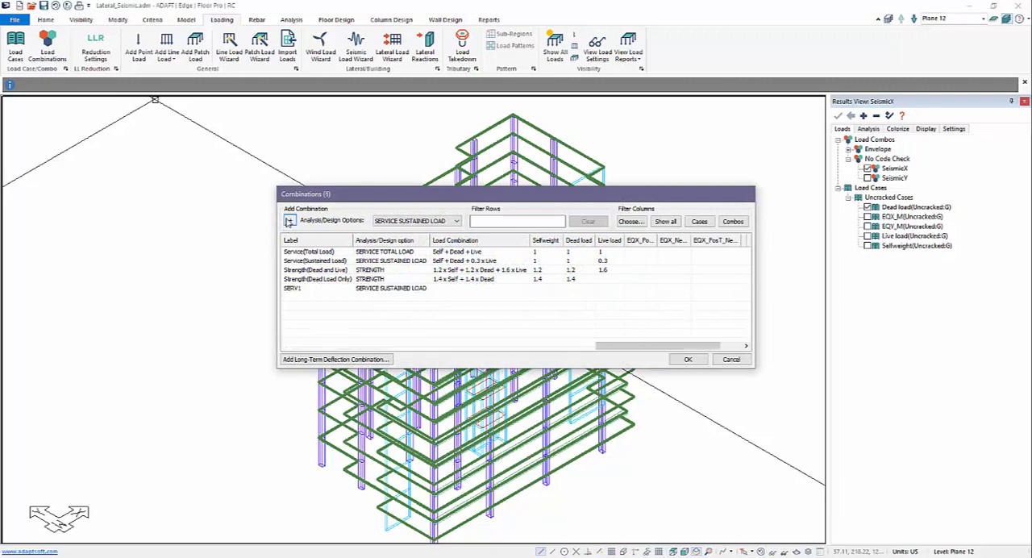
left_click(288, 221)
left_click(288, 221)
left_click(288, 221)
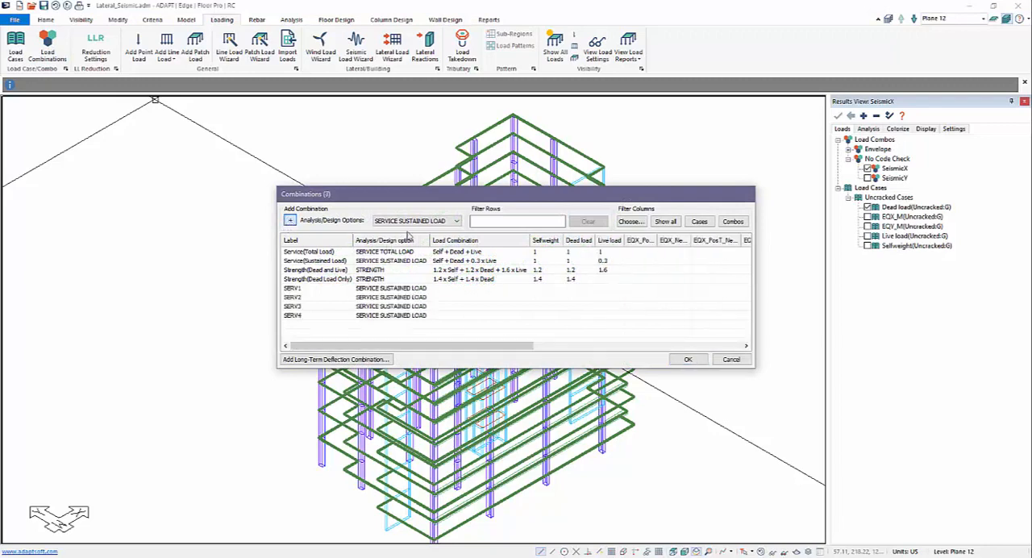
Rename the first new load combination as Seismic1
left_click(322, 289)
left_click(317, 290)
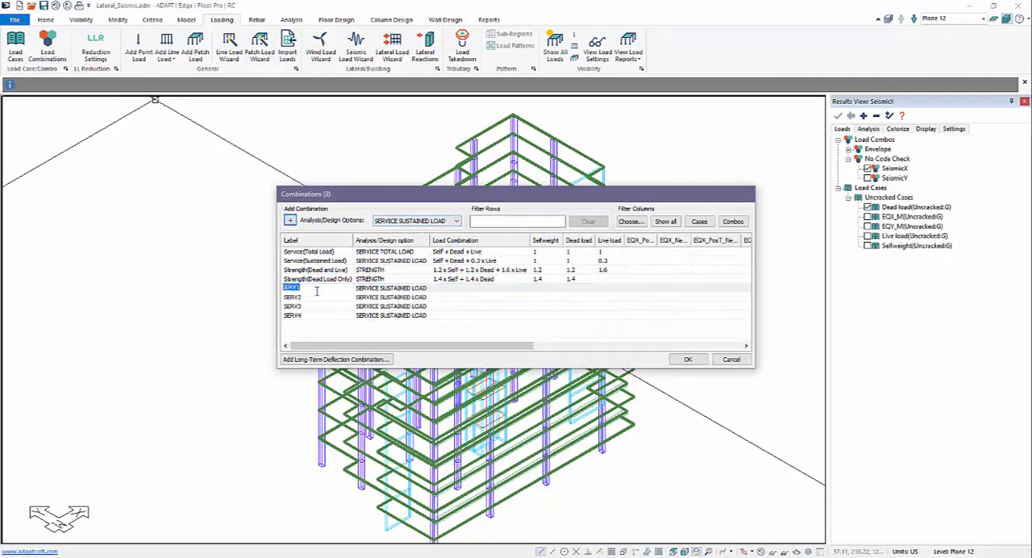
type("S")
type("esim")
key("BackSpace")
key("BackSpace")
key("BackSpace")
type("ismic1")
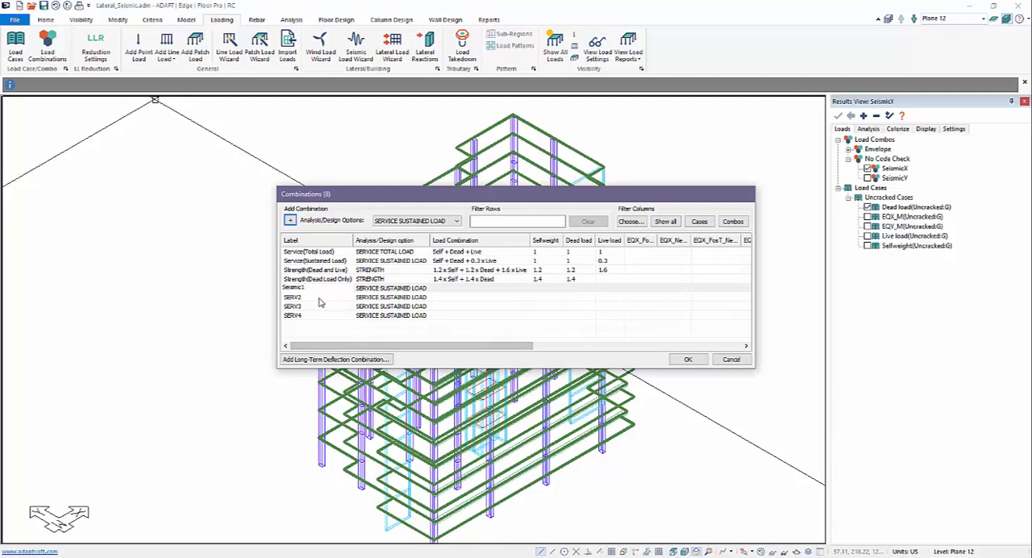
Rename the remaining three new load combinations as Seismic2, Seismic3 and Seismic4
left_click(320, 299)
left_click(319, 299)
type("Seismic2")
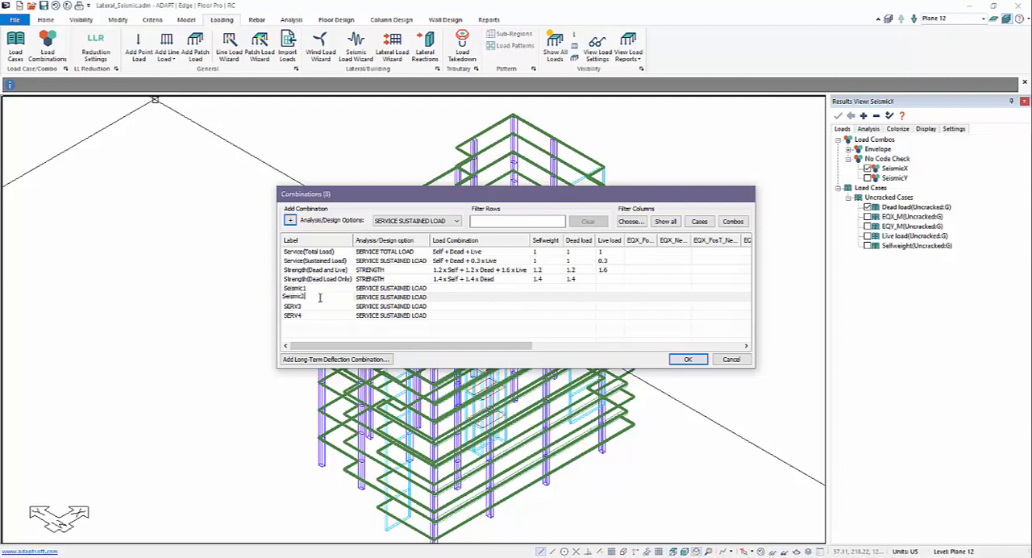
left_click(308, 306)
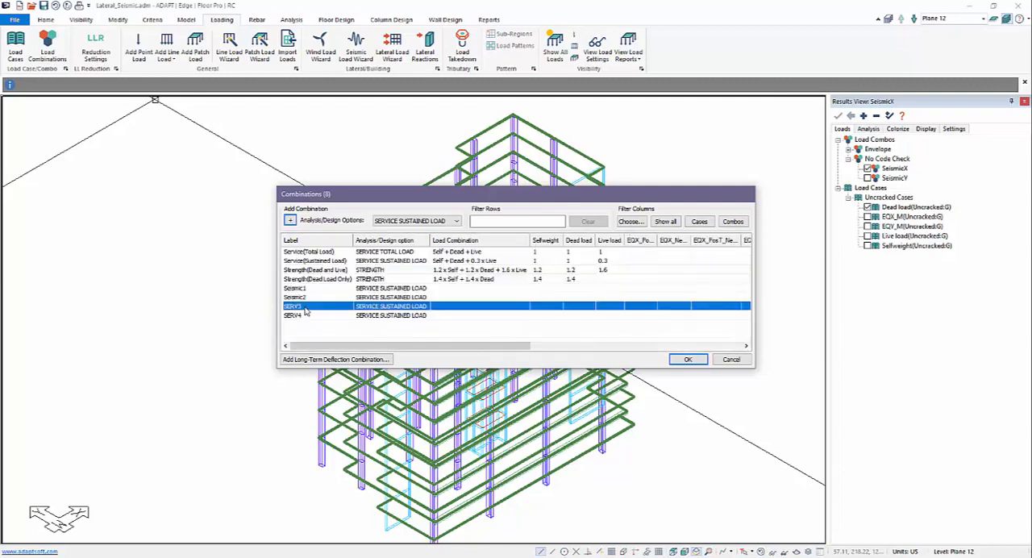
left_click(305, 306)
type("Seismic3")
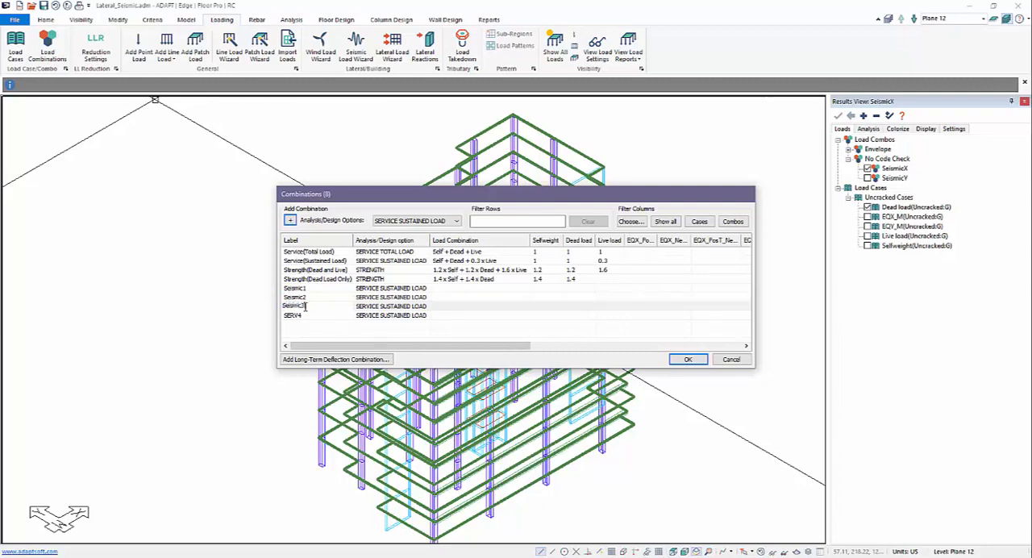
left_click(304, 315)
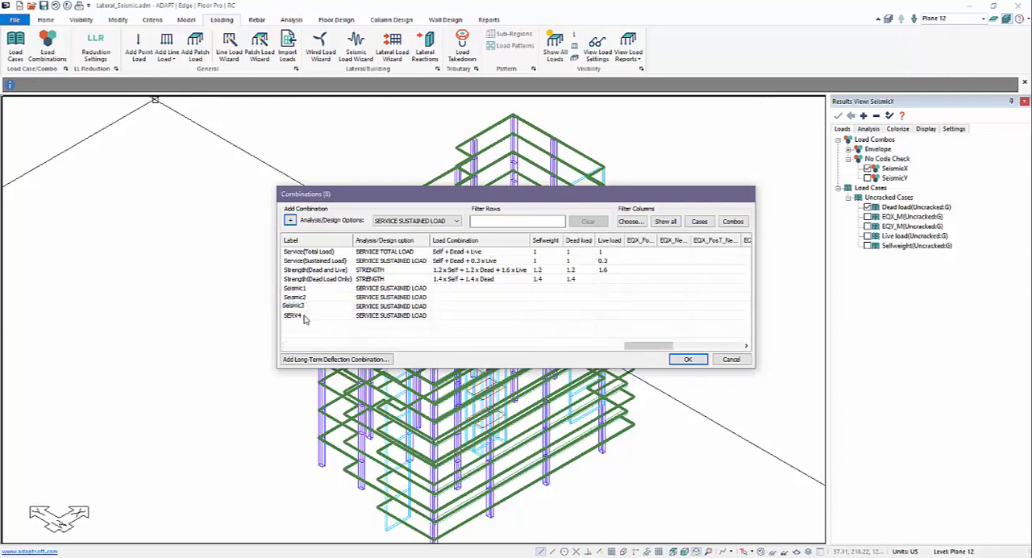
left_click(303, 315)
type("Seismic4")
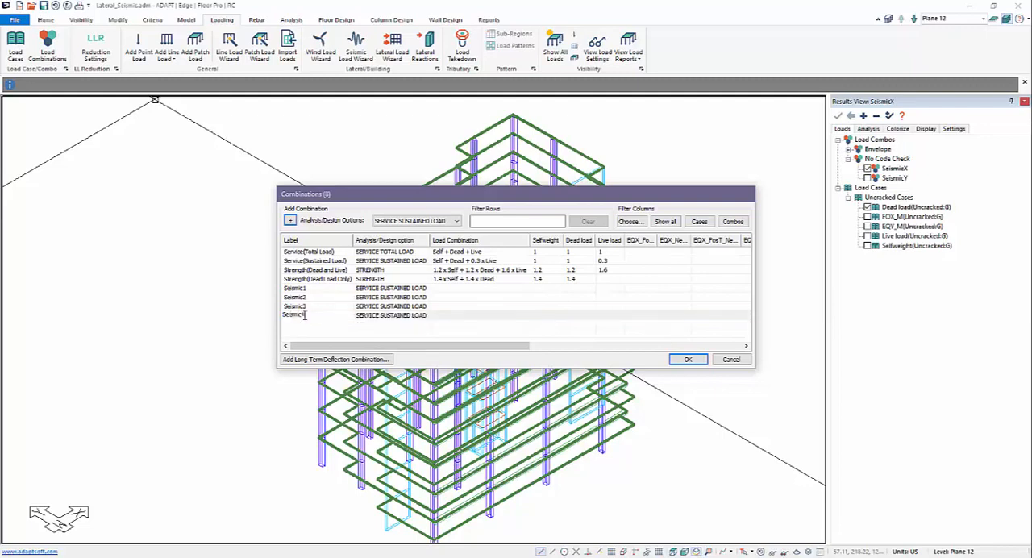
Set the analysis/design option of combinations Seismic1 through Seismic4 to NO CODE CHECK
left_click(372, 289)
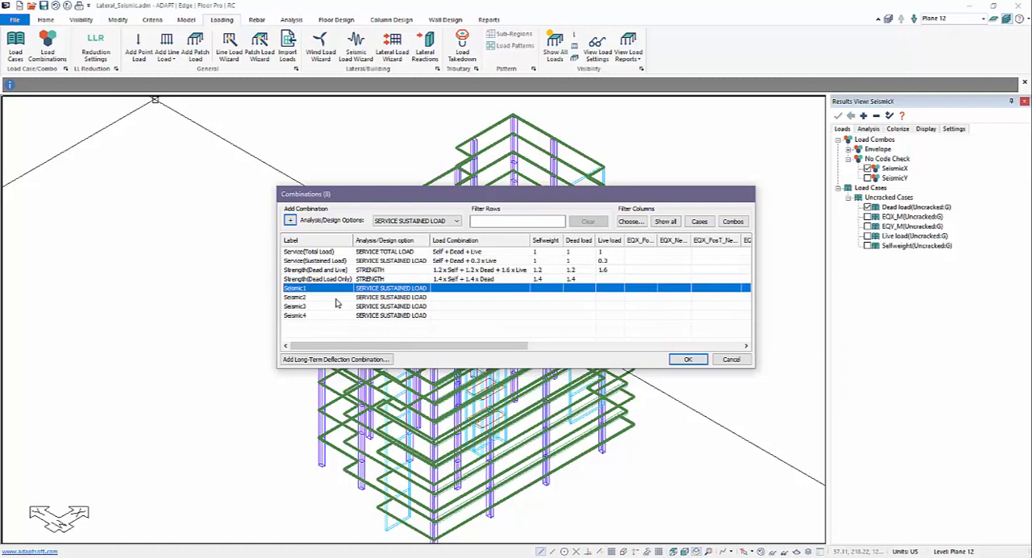
left_click(409, 288)
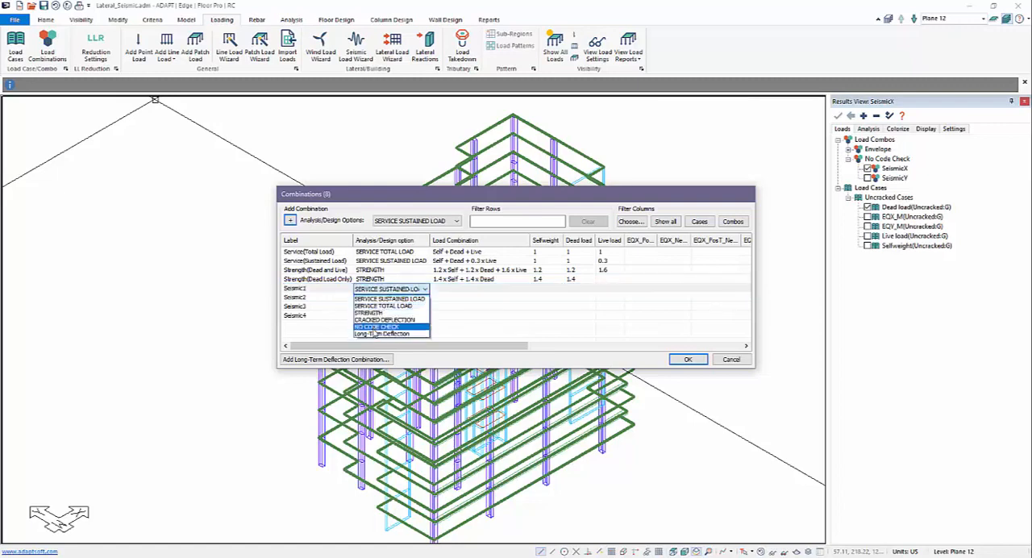
left_click(376, 327)
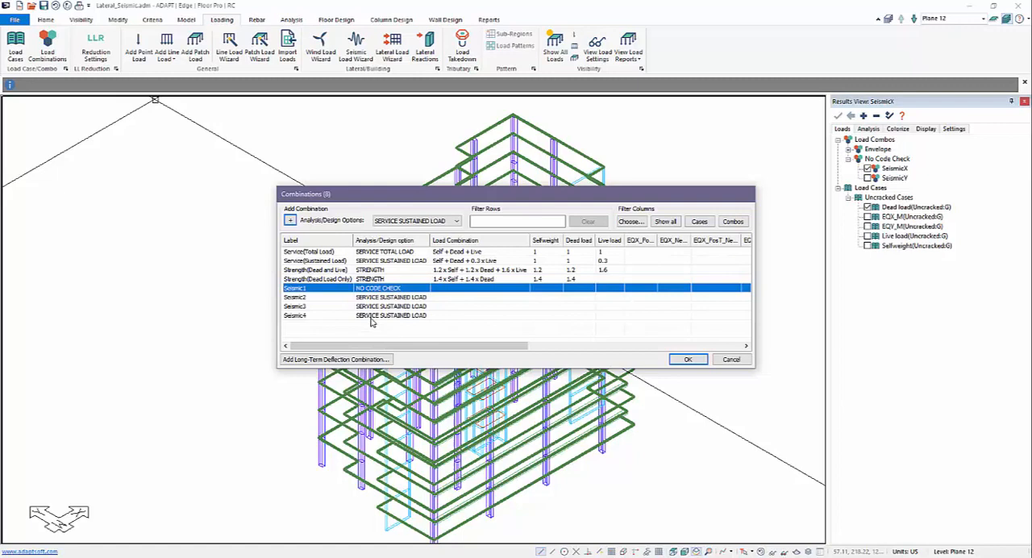
left_click(409, 298)
left_click(410, 300)
left_click(387, 337)
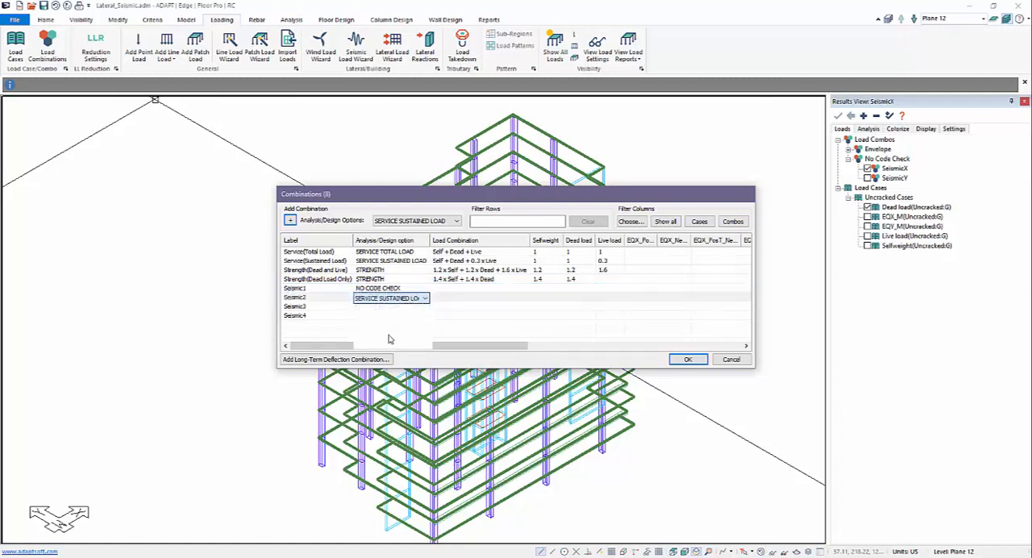
left_click(401, 308)
left_click(402, 308)
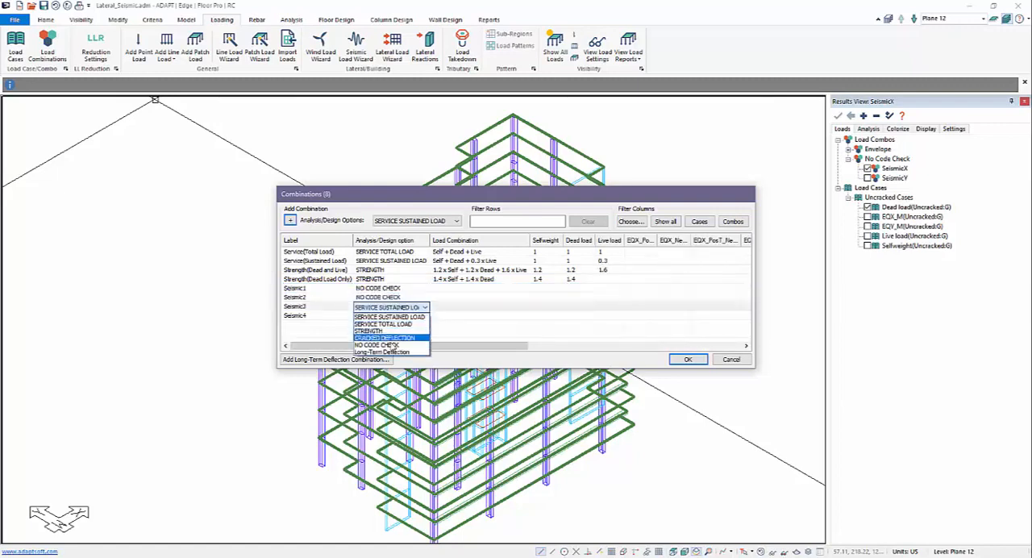
left_click(389, 347)
left_click(410, 316)
left_click(410, 317)
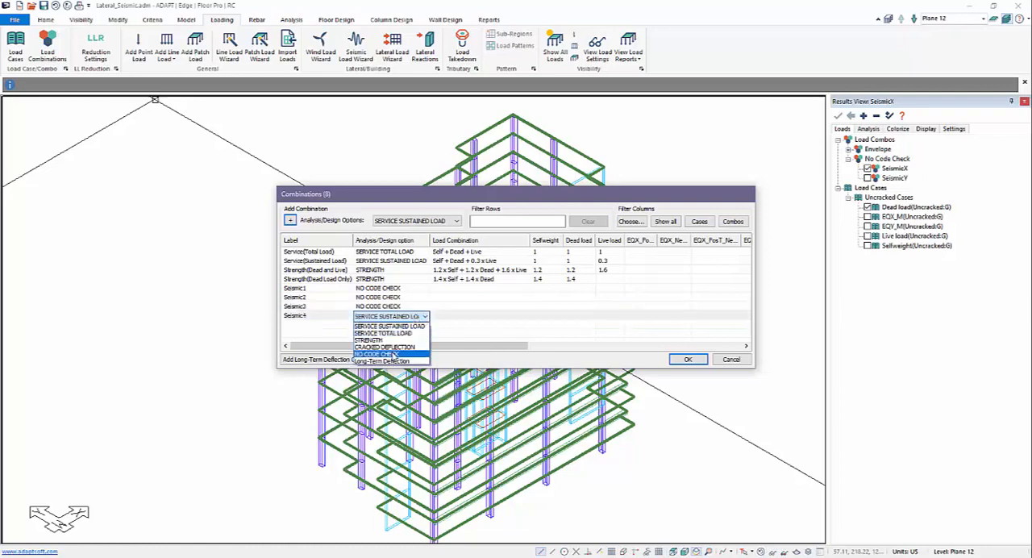
left_click(394, 356)
Change the analysis/design option of the Seismic1 combination to SERVICE SUSTAINED LOAD
left_click(407, 310)
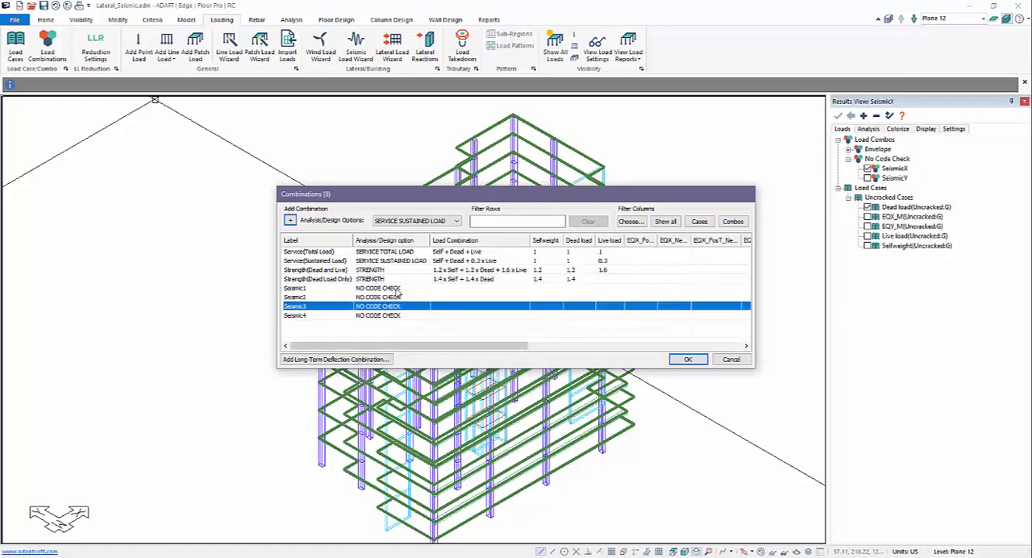
left_click(397, 290)
left_click(397, 289)
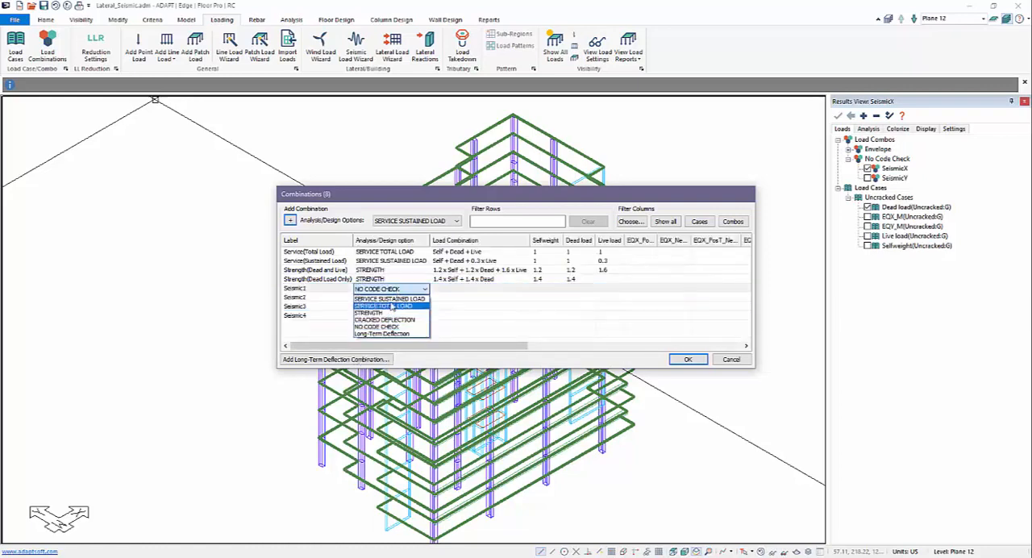
left_click(390, 298)
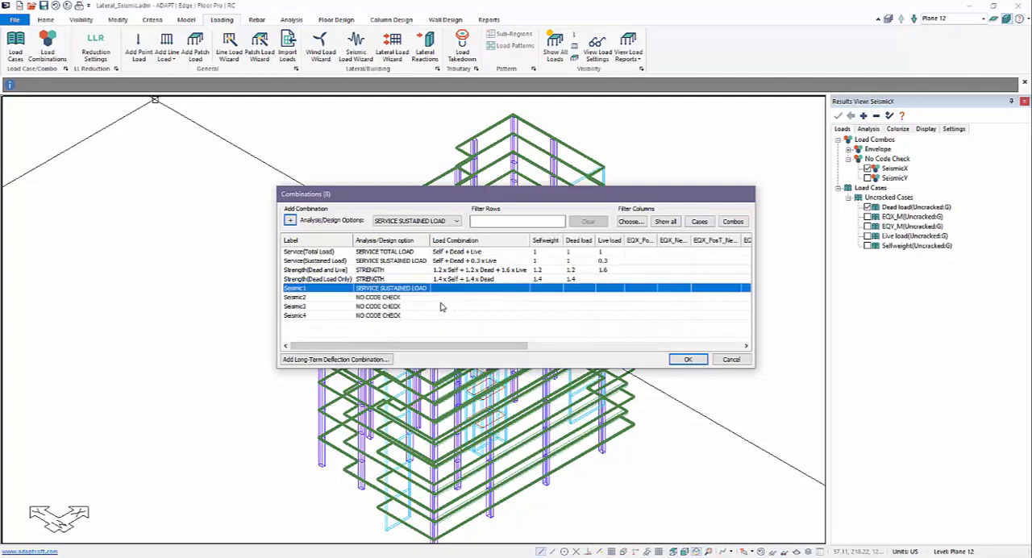
left_click(472, 315)
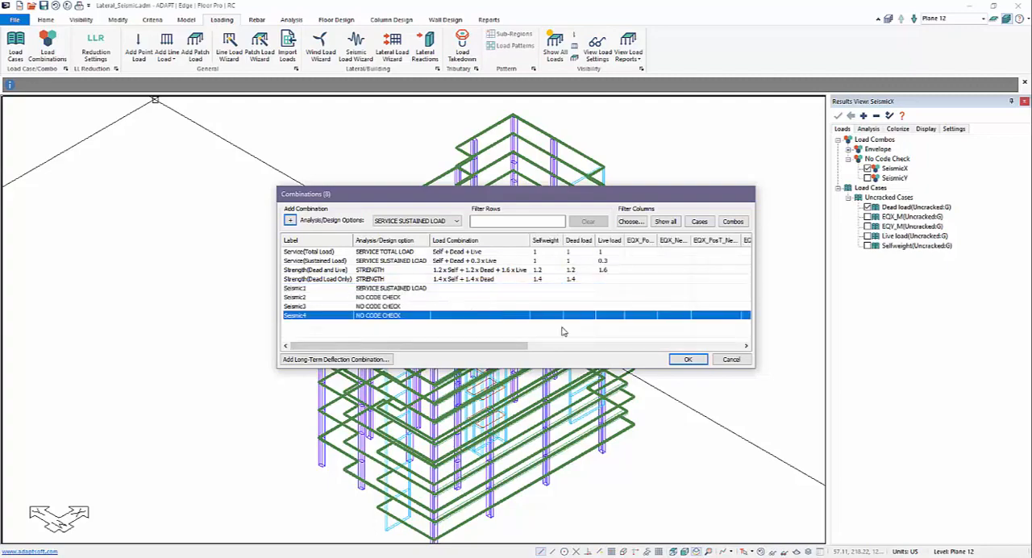
Enlarge the Combinations dialog and give the EQX_PosT load case a factor of 1 in Seismic1
left_click_drag(552, 195, 458, 176)
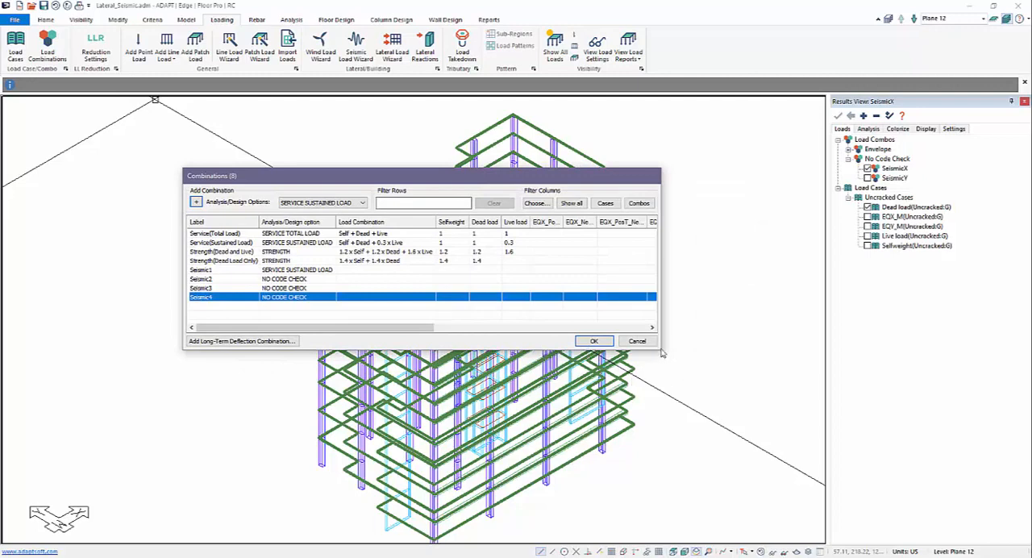
left_click_drag(659, 351, 819, 448)
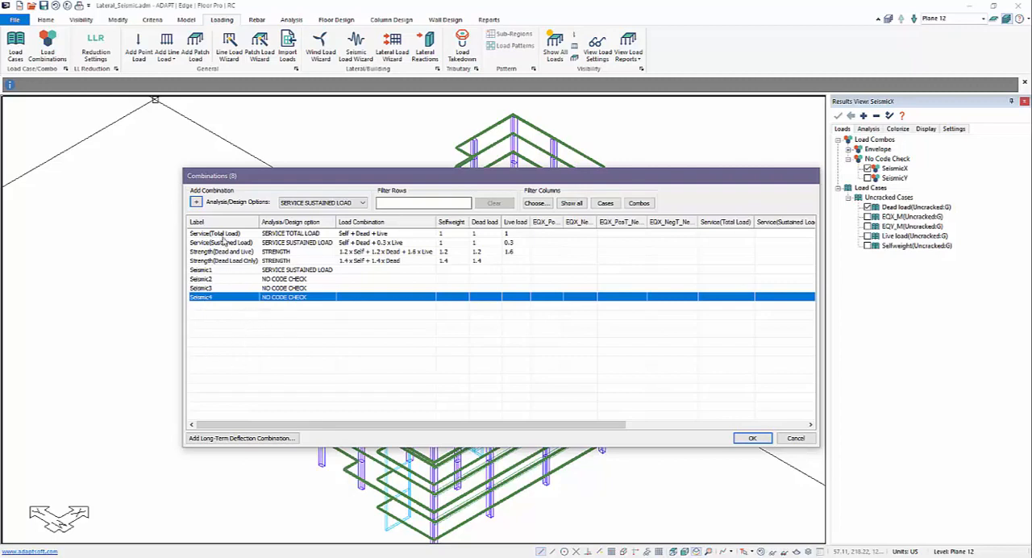
left_click(542, 279)
left_click(546, 270)
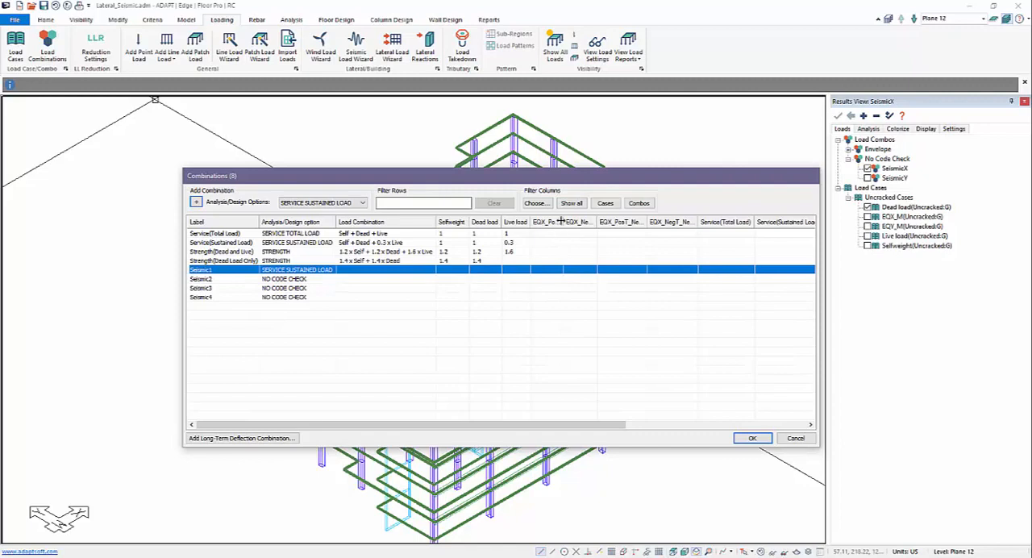
left_click_drag(561, 221, 577, 222)
left_click(550, 268)
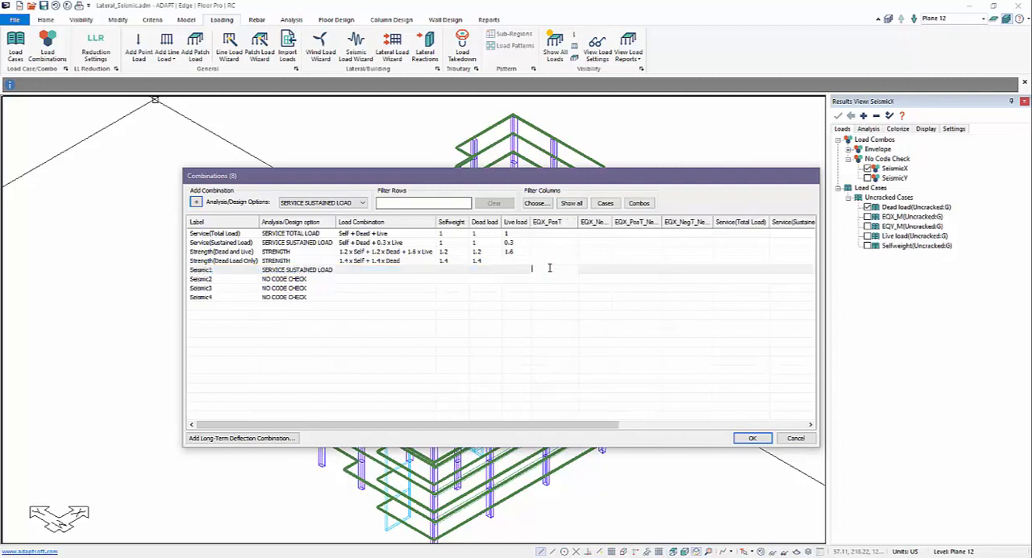
type("1")
Assign a factor of 1 to EQX_NegT in Seismic2, EQX_PosT_NegD in Seismic3 and EQX_NegT_NegD in Seismic4, and accept the combinations
left_click(586, 276)
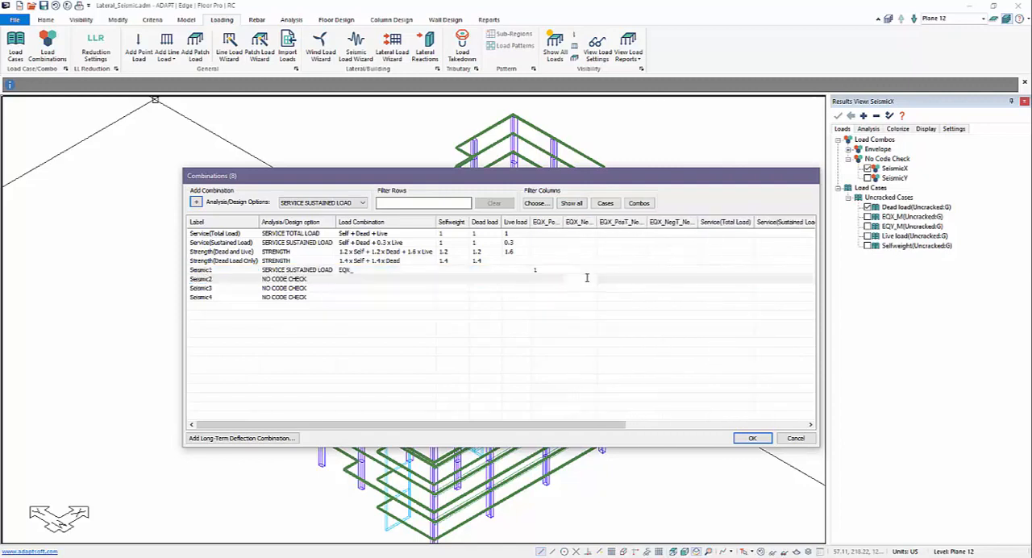
type("1")
left_click(611, 287)
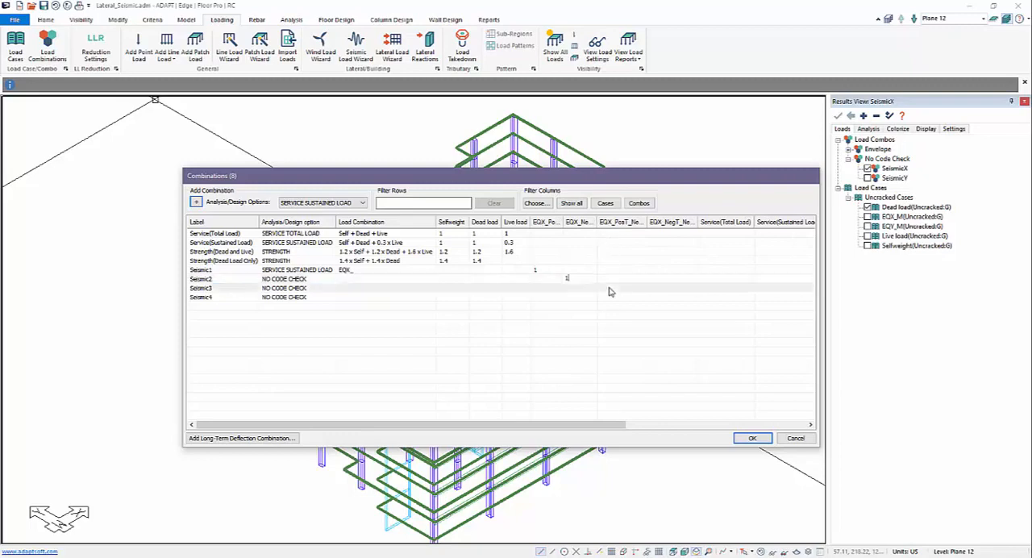
type("1")
left_click(662, 297)
type("1")
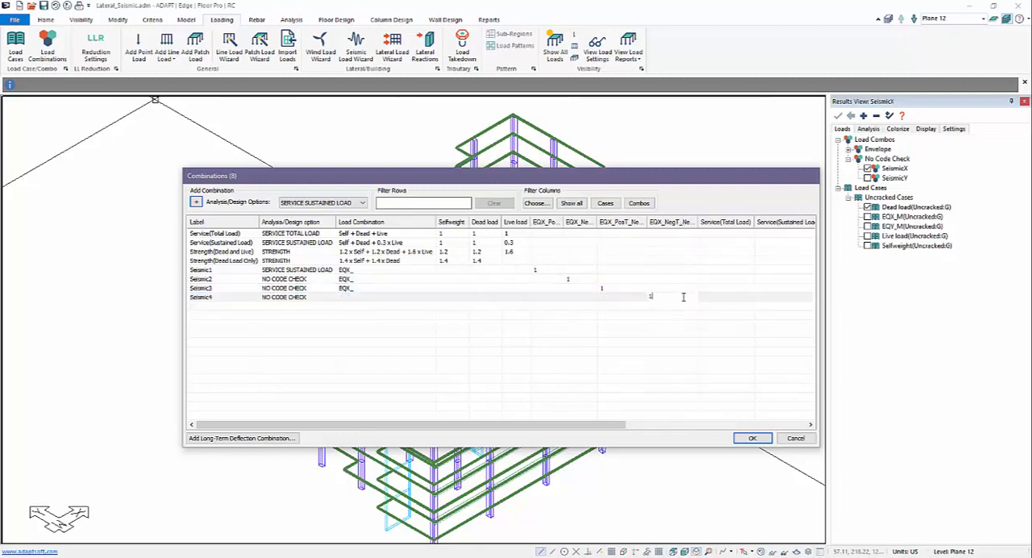
left_click(669, 321)
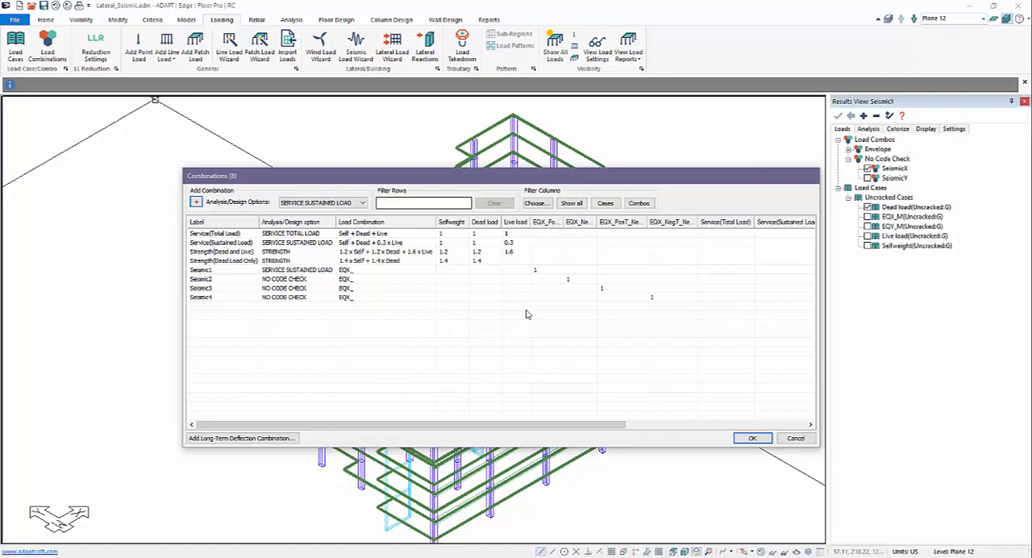
left_click(748, 437)
Switch to single-level mode on Plane 12, check which combinations the analysis options offer, and cancel without analyzing
middle_click_drag(243, 181, 251, 178)
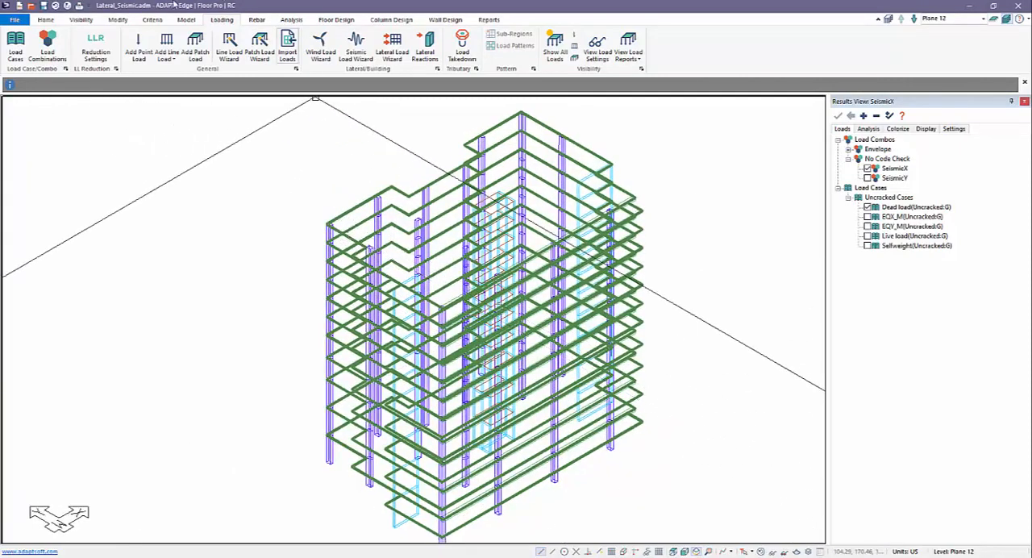
left_click(994, 19)
middle_click_drag(553, 281, 355, 232, "shift")
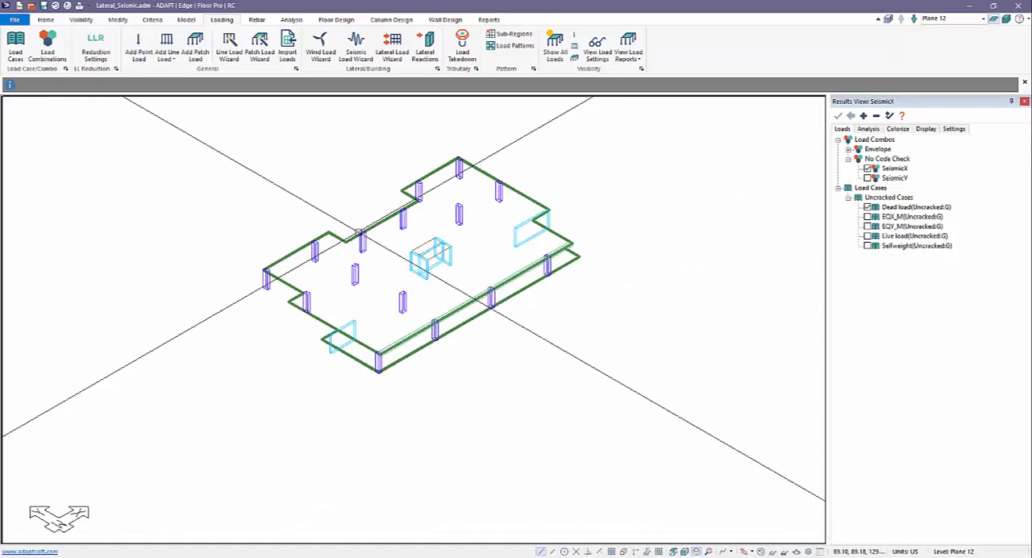
left_click(291, 21)
left_click(169, 47)
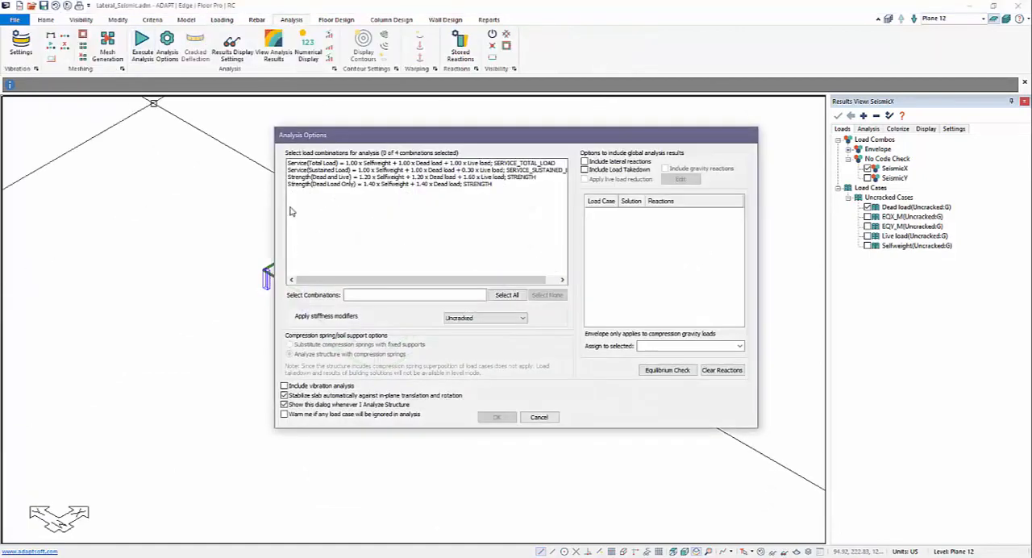
left_click(538, 417)
Return to the multistory view, review the load combinations in the analysis options for the whole building, and cancel
left_click(1005, 19)
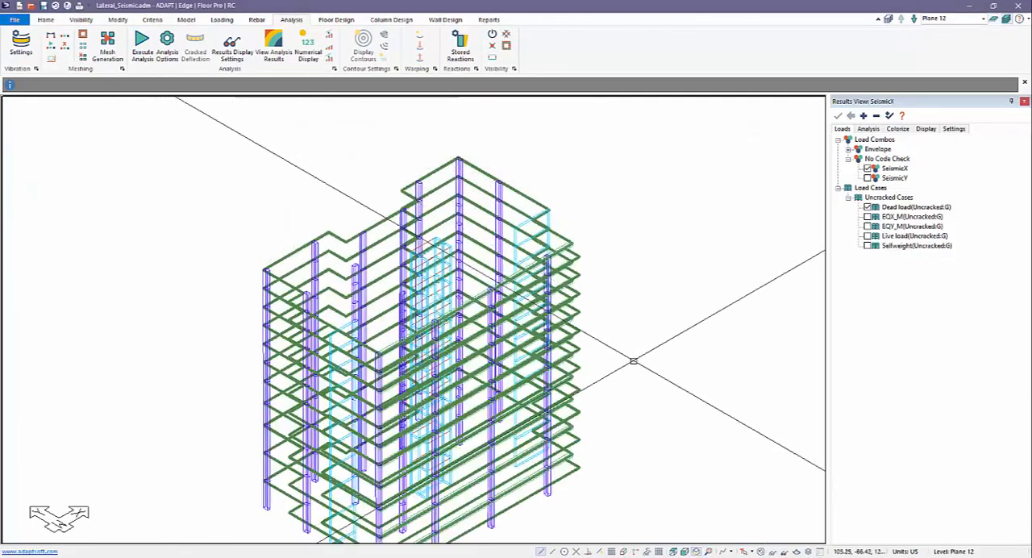
middle_click_drag(639, 332, 703, 264)
left_click(166, 47)
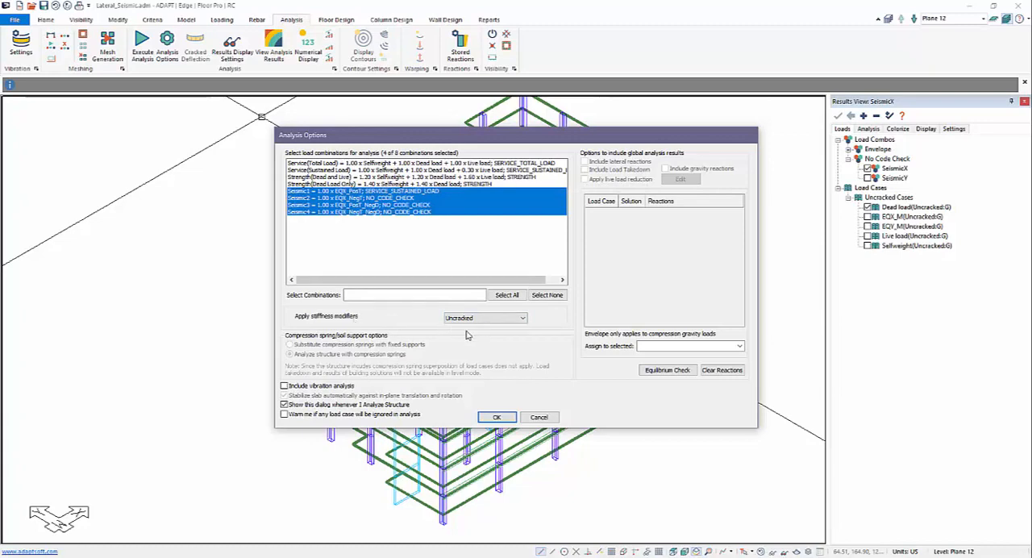
left_click(537, 417)
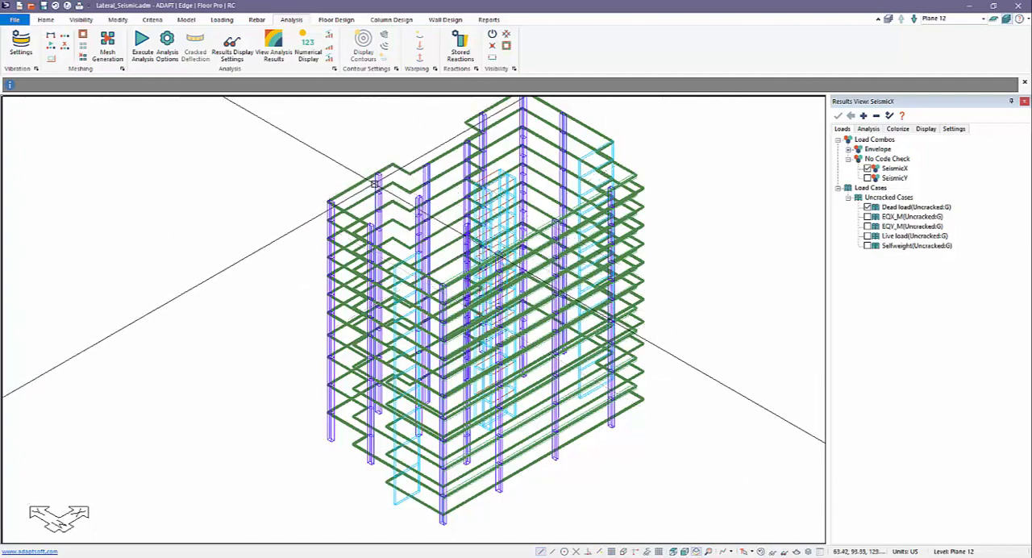
Add a stiffness modifier usage named Stiffness_50 through the properties of an upper-level 18 x 30 column
double_click(377, 181)
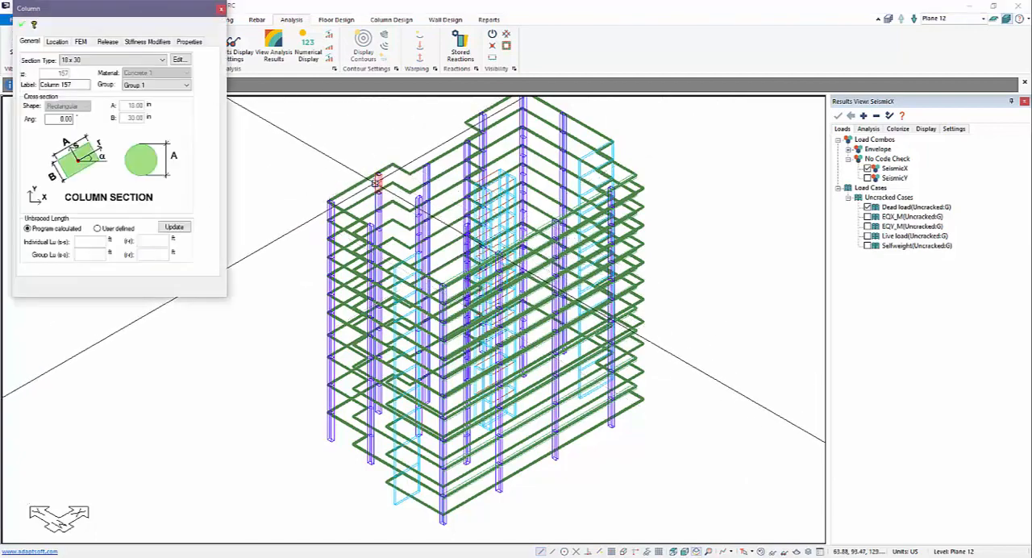
left_click(148, 41)
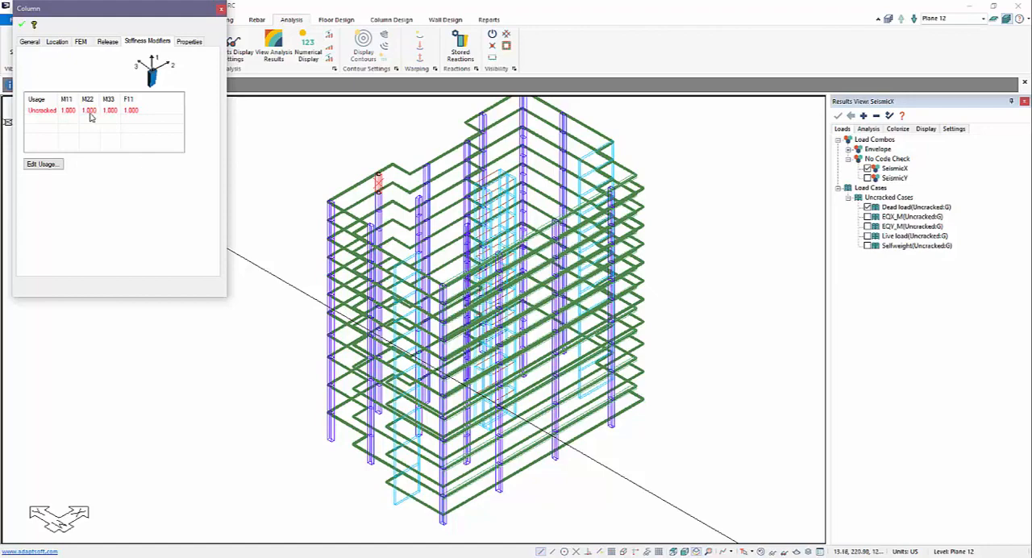
left_click(51, 165)
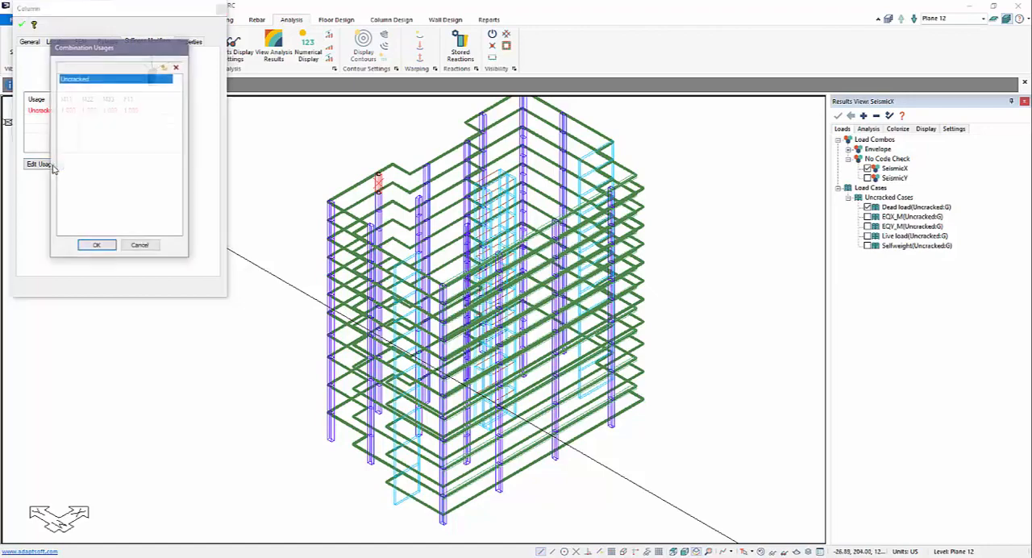
left_click(163, 69)
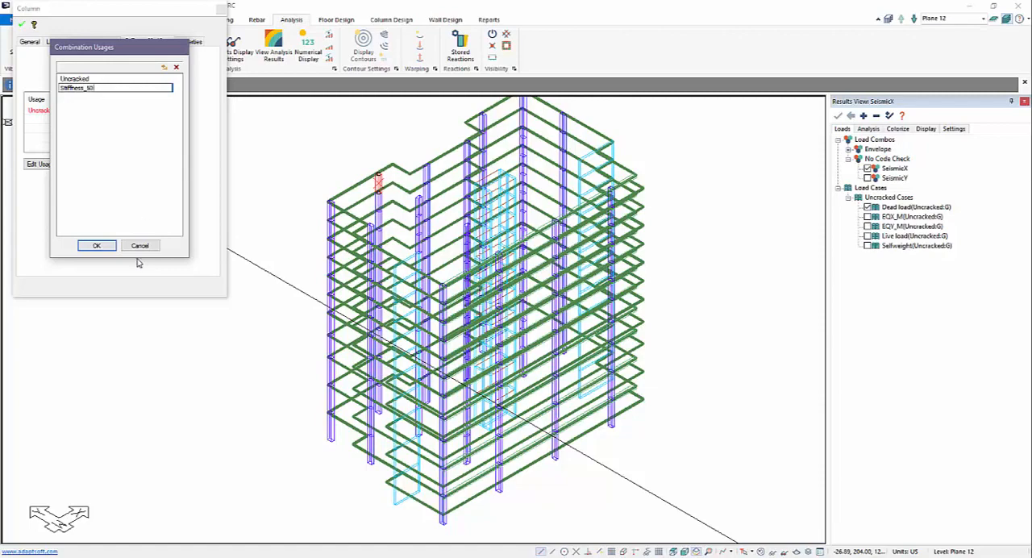
left_click(96, 245)
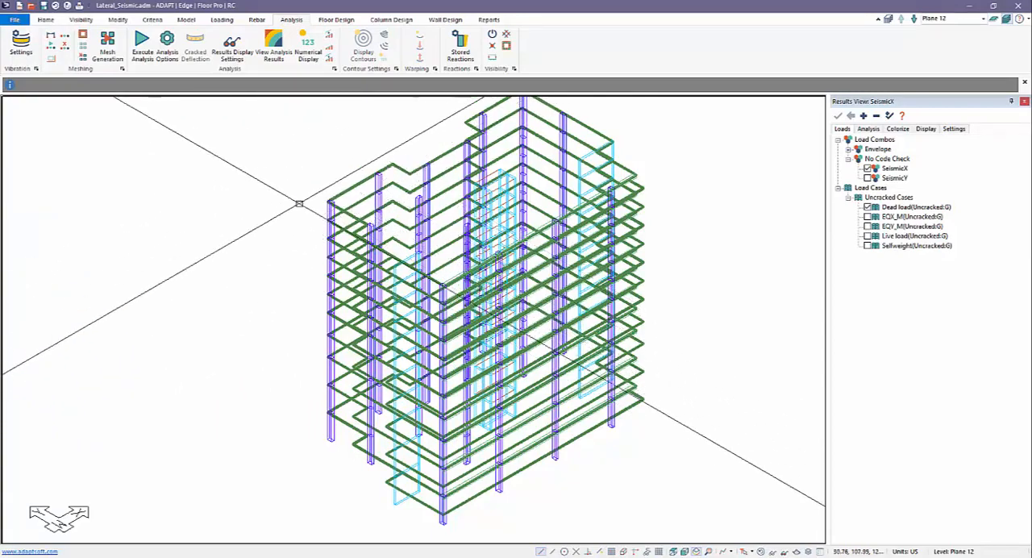
Set the Stiffness_50 modifiers M11, M22 and M33 to 0.5 for all columns of the building, and clear the selection
scroll(348, 298, "down", 1)
left_click_drag(267, 122, 666, 502)
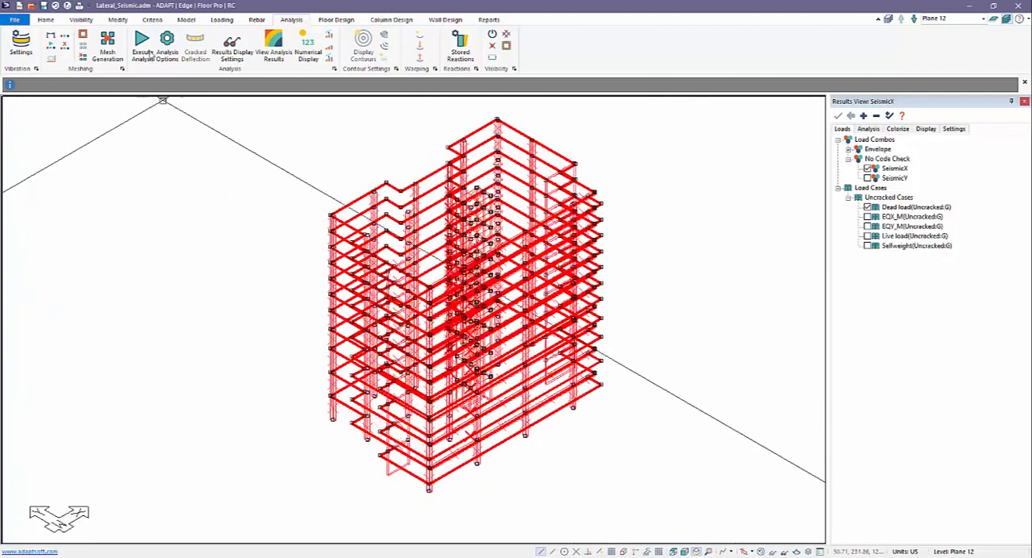
left_click(119, 21)
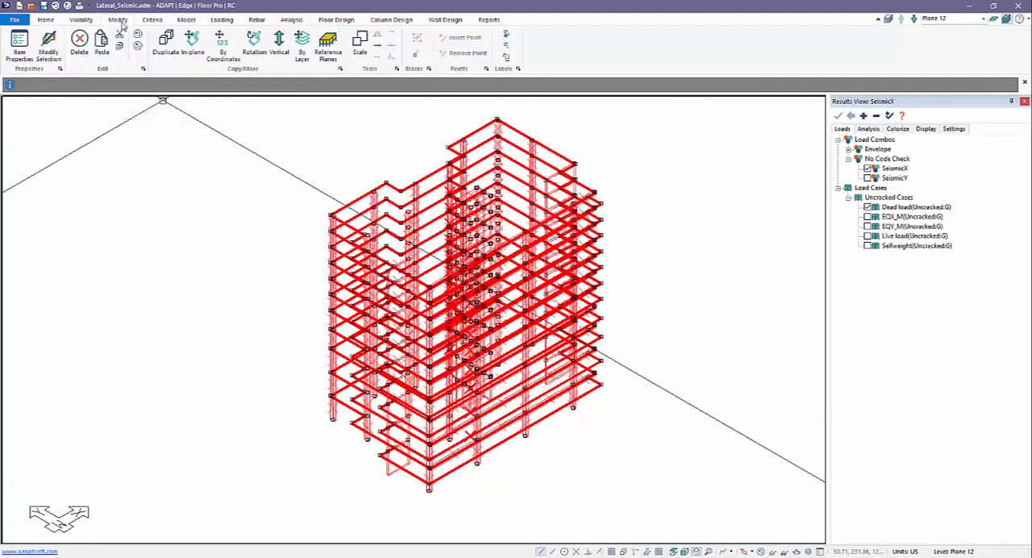
left_click(48, 45)
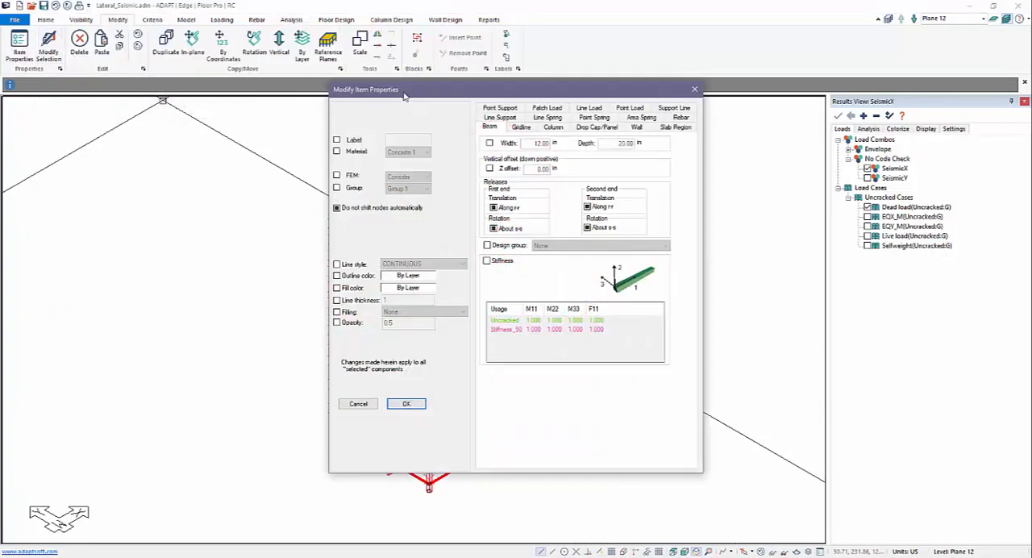
left_click_drag(405, 96, 226, 73)
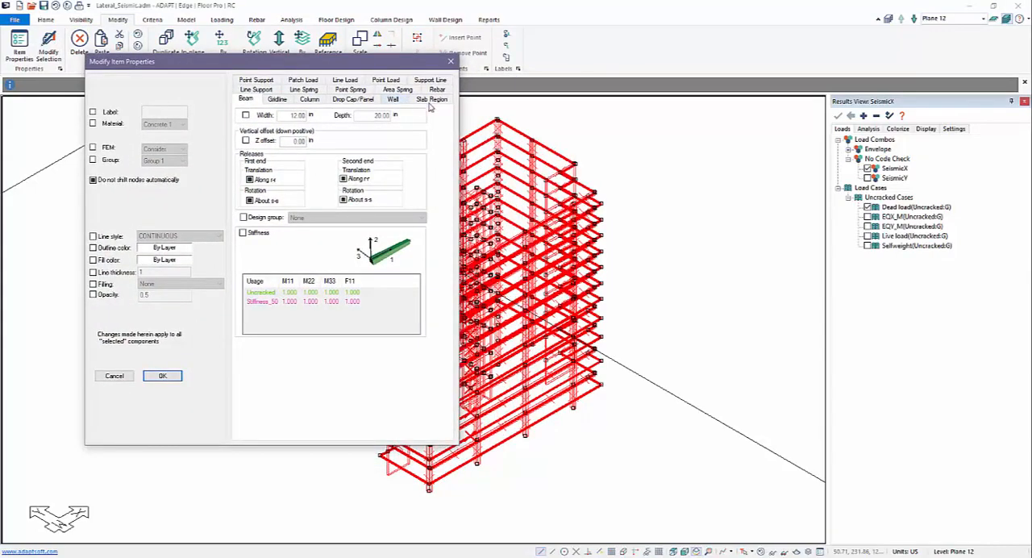
left_click(309, 99)
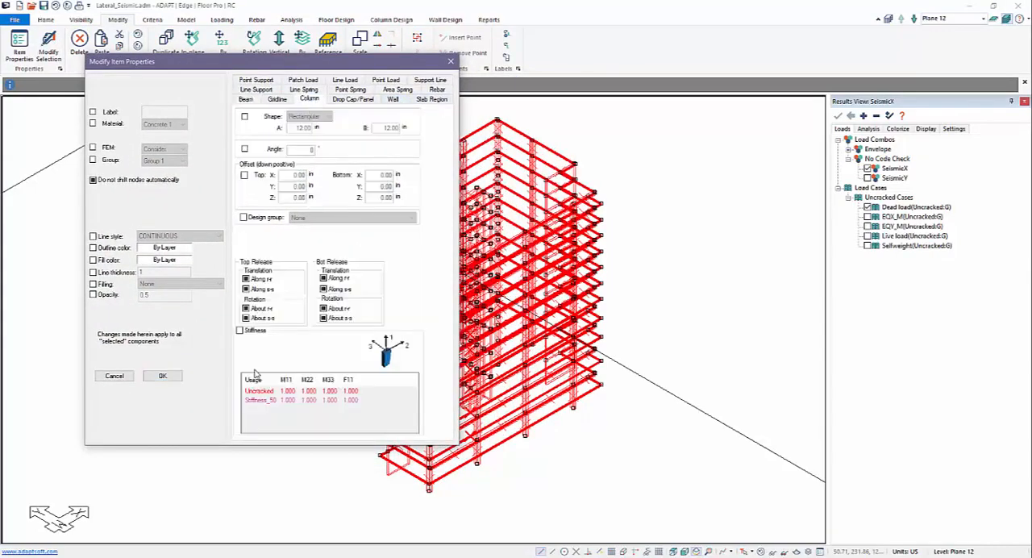
left_click(239, 330)
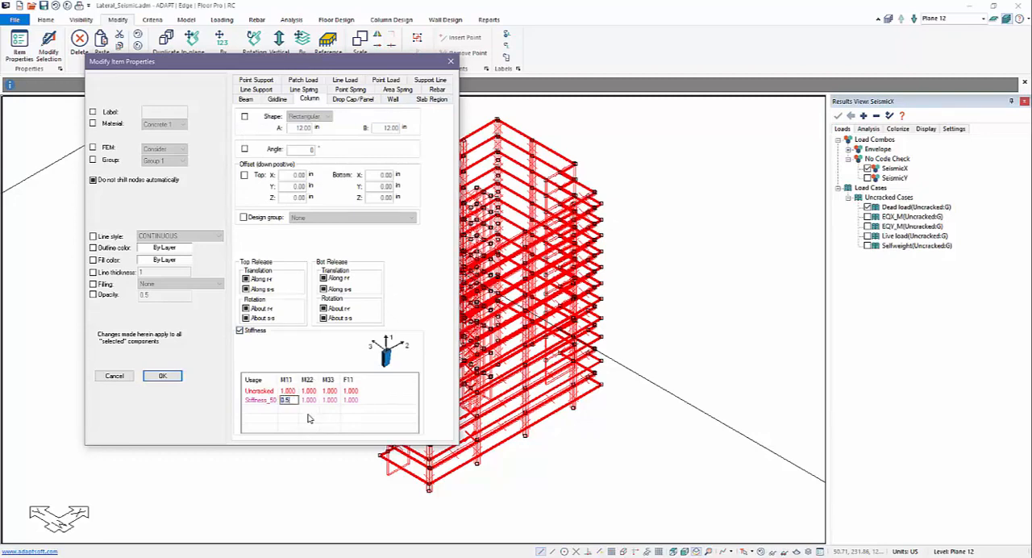
left_click(308, 400)
left_click(328, 401)
left_click(331, 420)
left_click(158, 380)
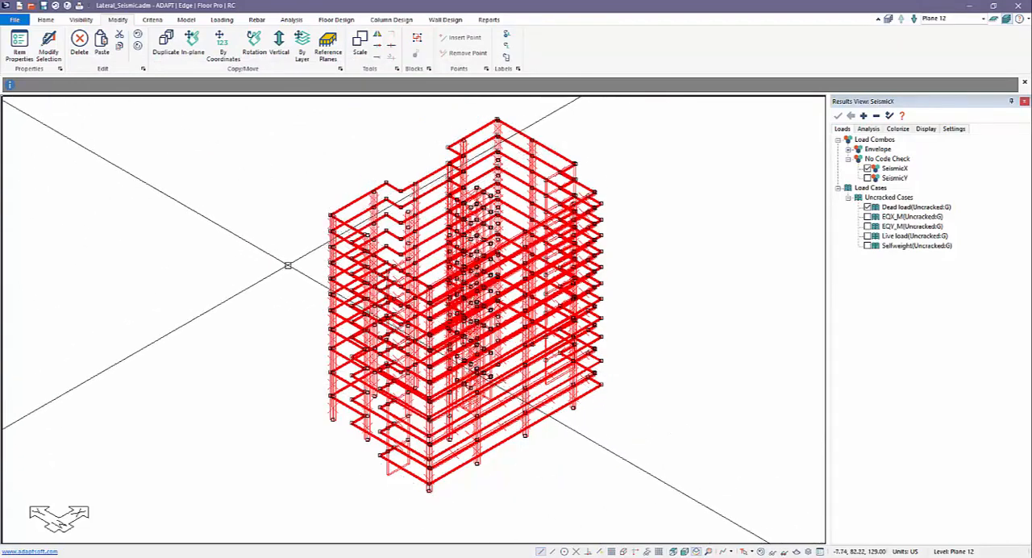
key("Escape")
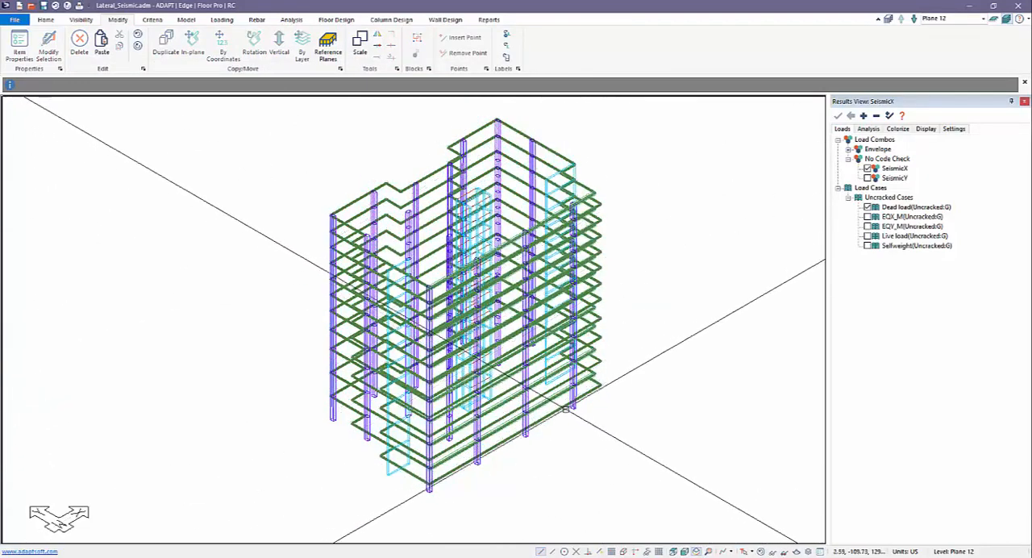
Check the stiffness modifiers of a ground-level corner column and close its properties
double_click(570, 409)
left_click(146, 41)
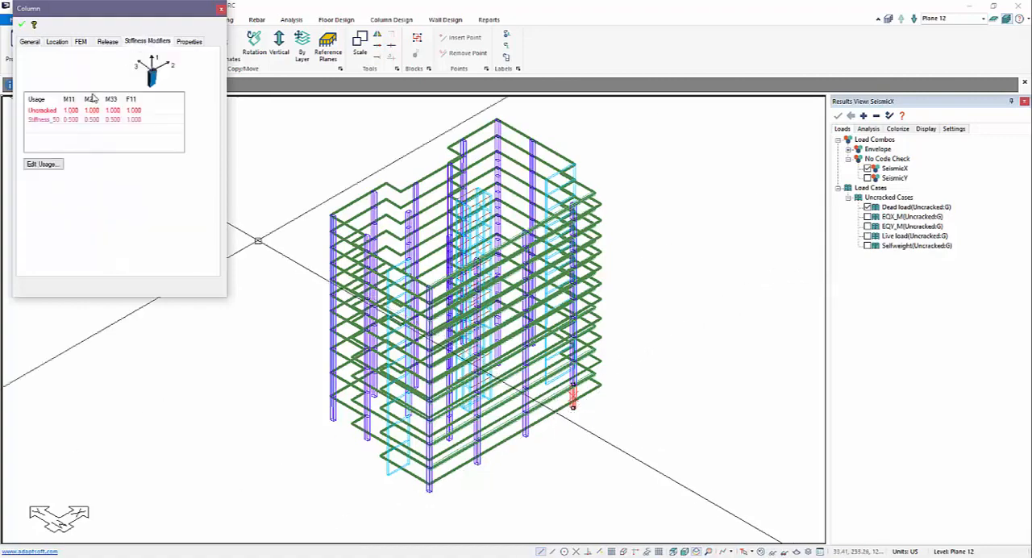
key("Escape")
key("Escape")
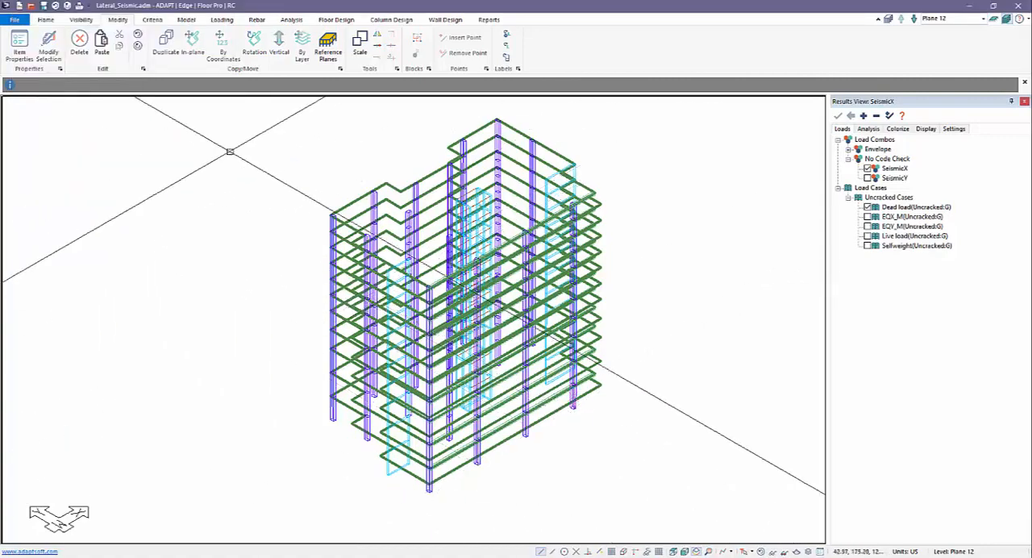
Select all components of the building, view the component types offered by Select by Type, and cancel that filter
left_click_drag(272, 118, 398, 266)
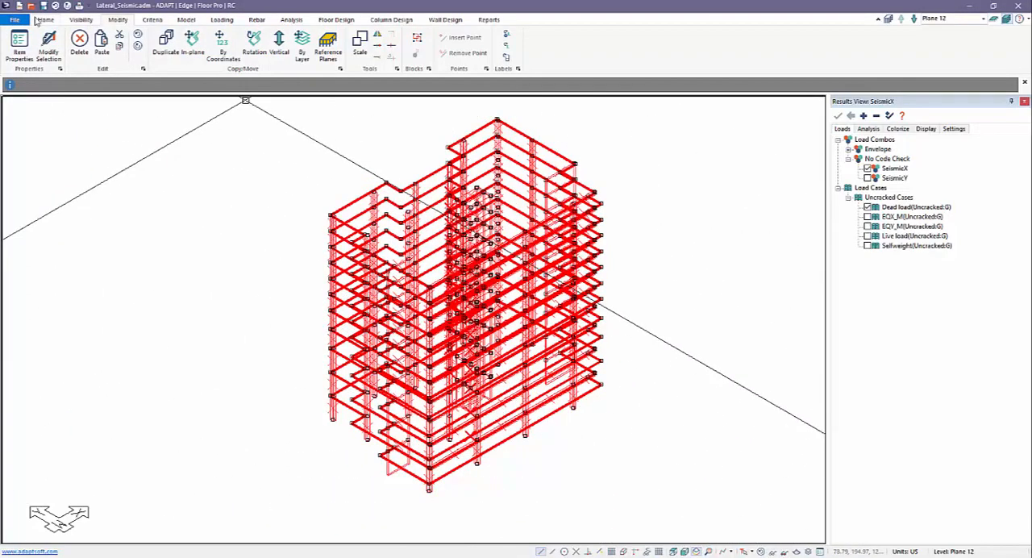
left_click(45, 20)
left_click(124, 47)
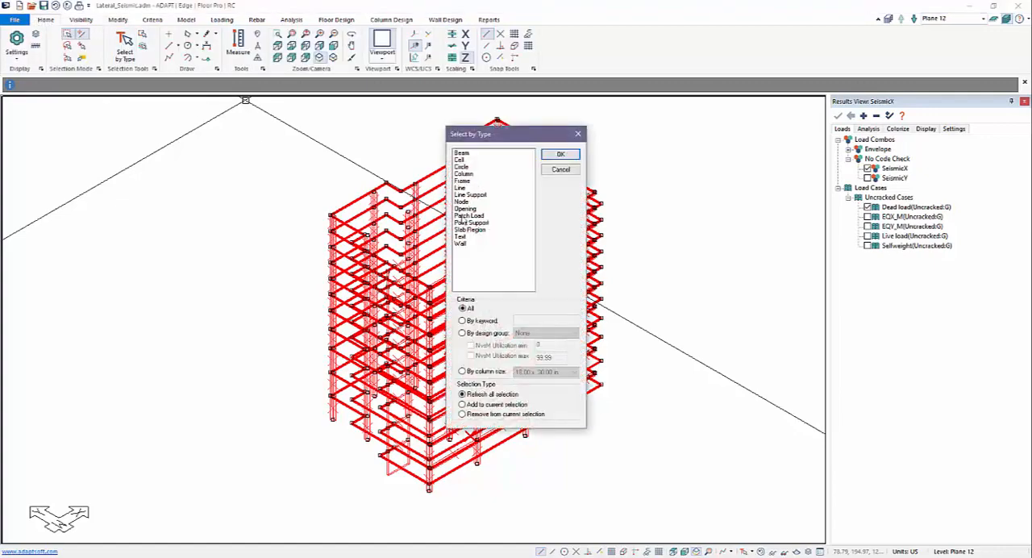
left_click(558, 170)
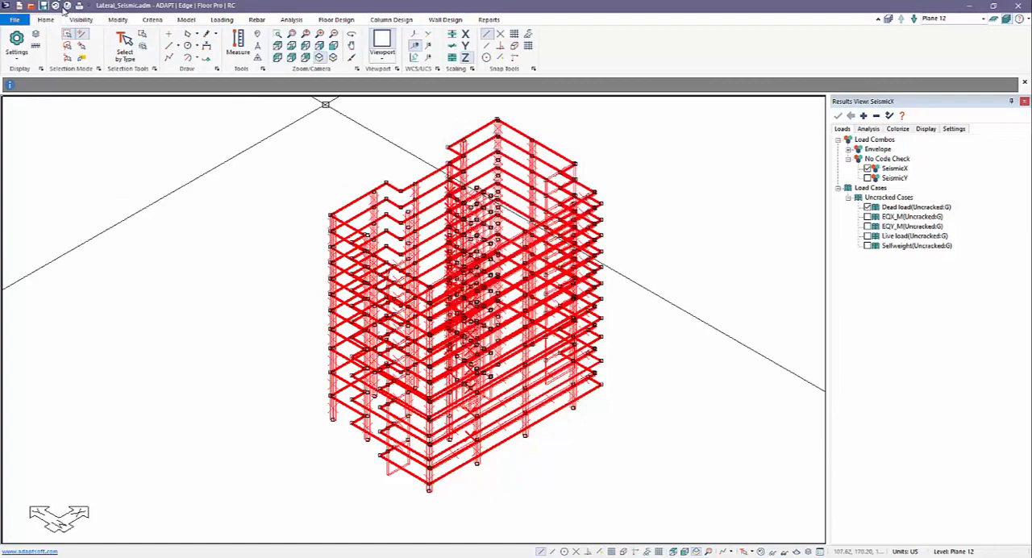
Set the Stiffness_50 modifiers M11 and M22 to 0.5 for all selected walls, and clear the selection
left_click(118, 19)
left_click(49, 47)
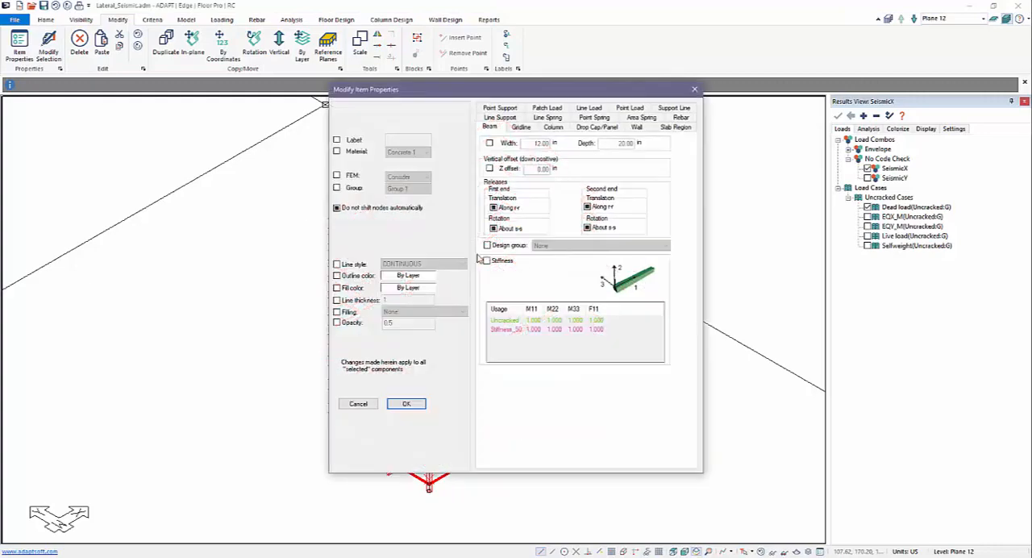
left_click(637, 127)
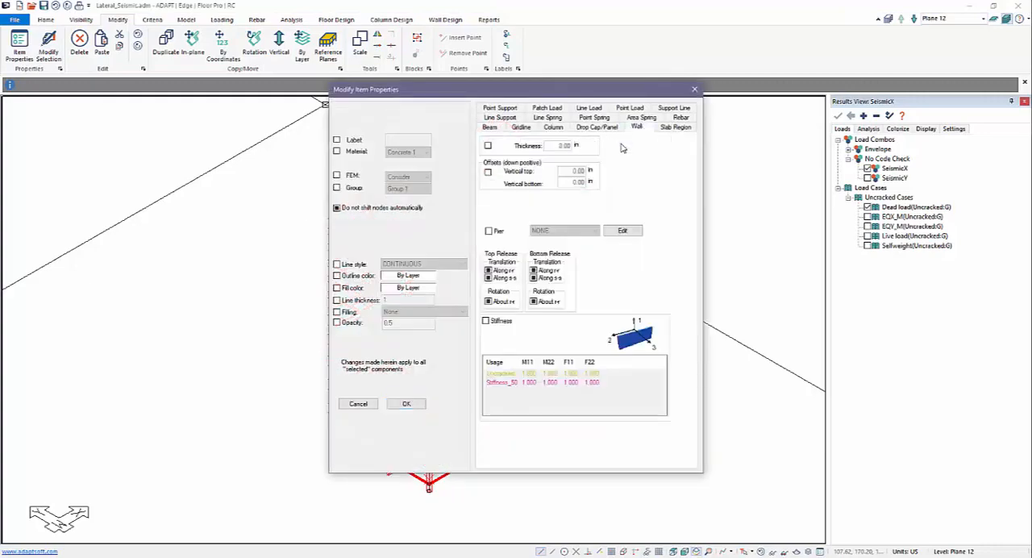
left_click(486, 321)
double_click(536, 383)
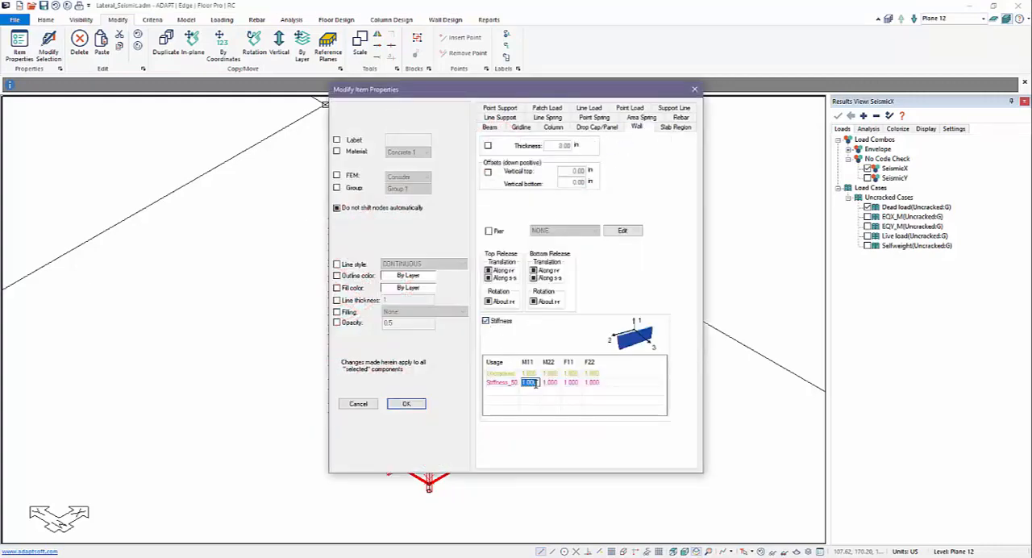
type("0.")
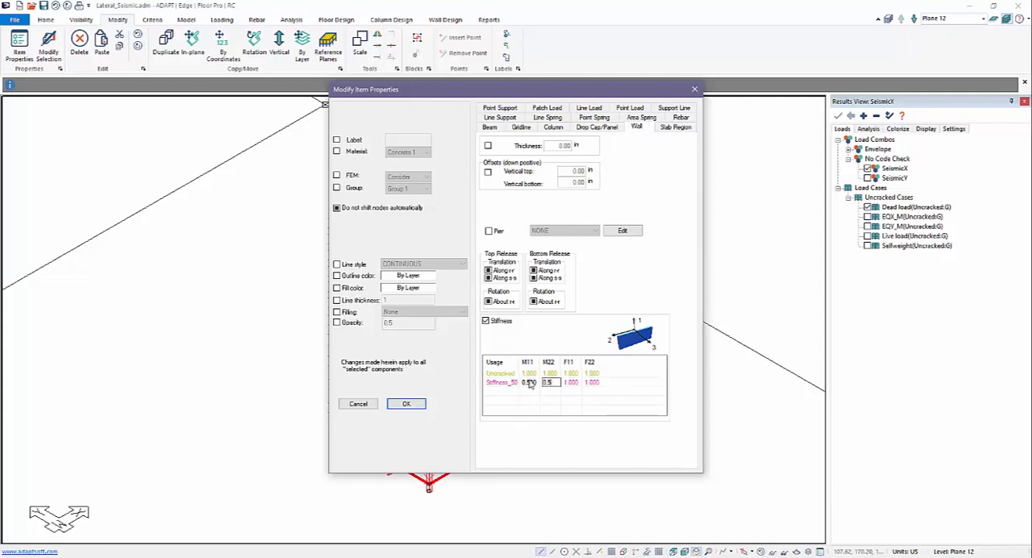
left_click(407, 403)
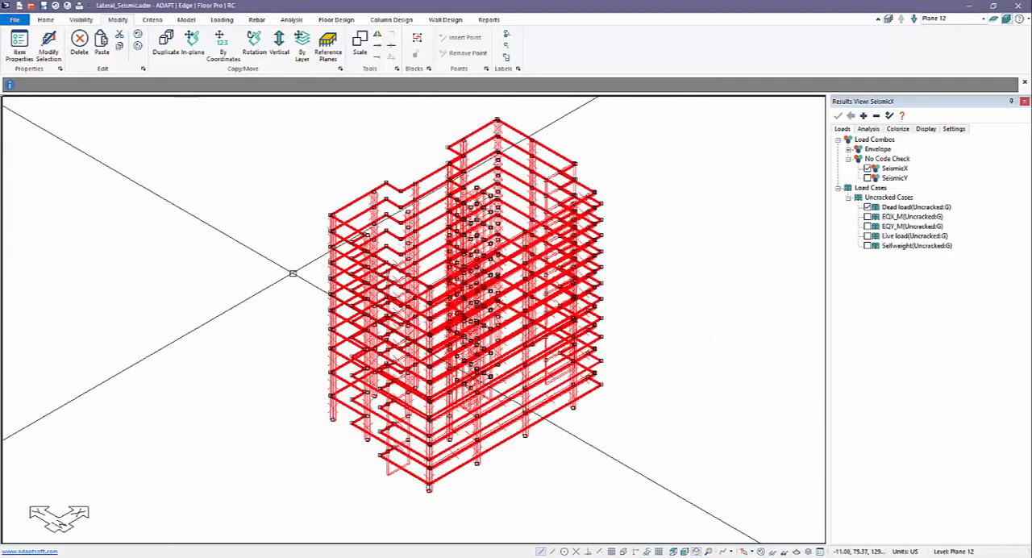
key("Escape")
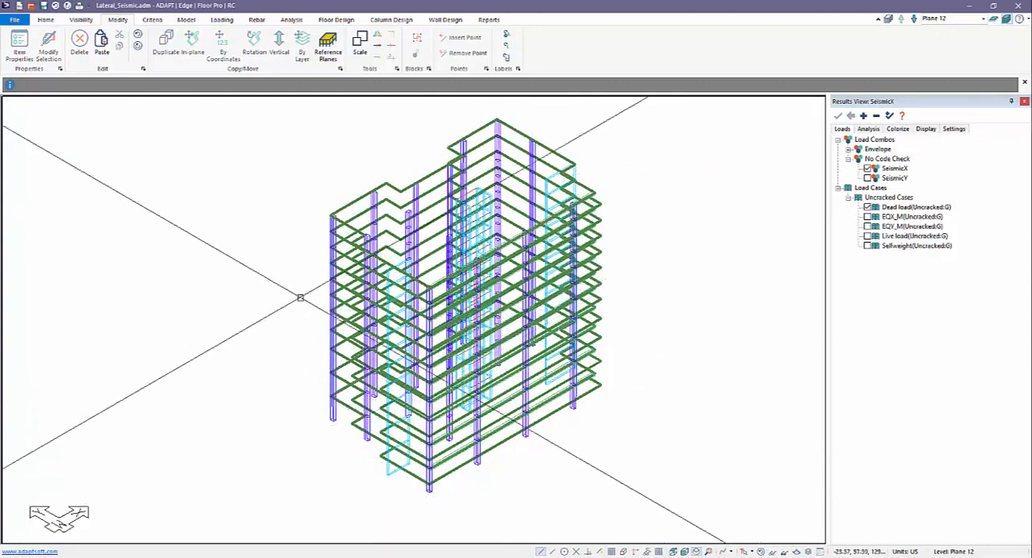
Select the whole building and modify the Stiffness_50 values M11 and M22 for all slab regions
left_click_drag(269, 118, 663, 491)
left_click(48, 44)
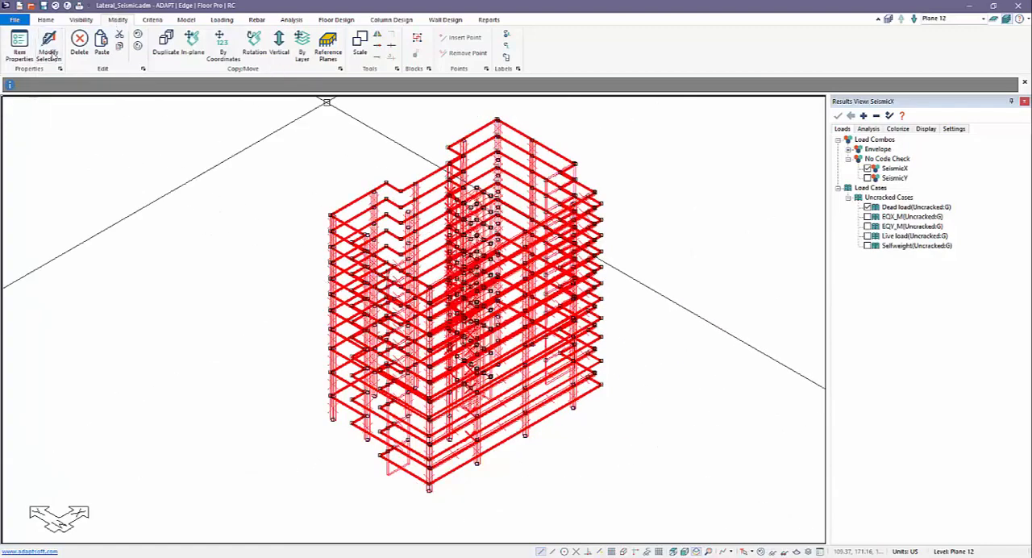
left_click(676, 126)
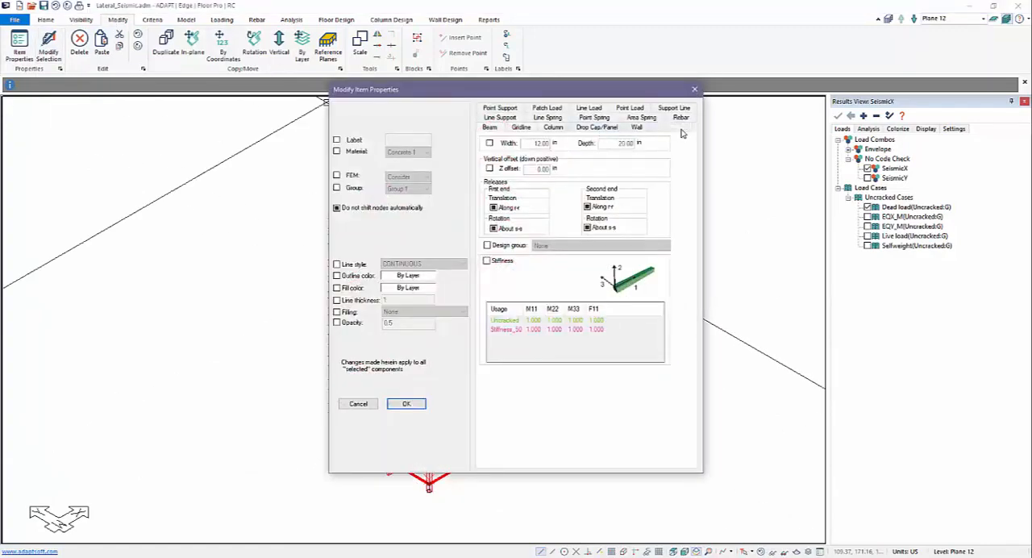
left_click(487, 162)
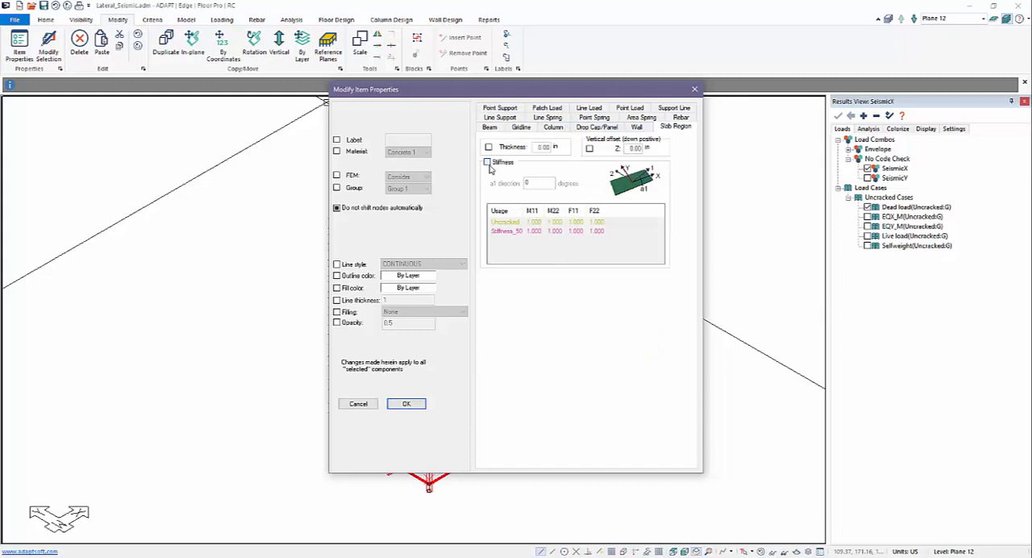
double_click(535, 231)
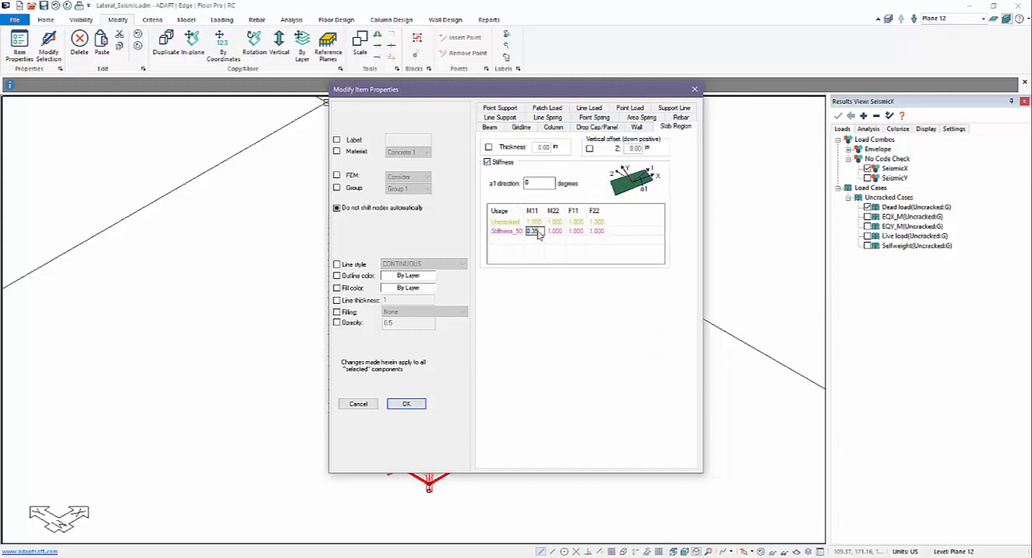
double_click(555, 232)
left_click(424, 403)
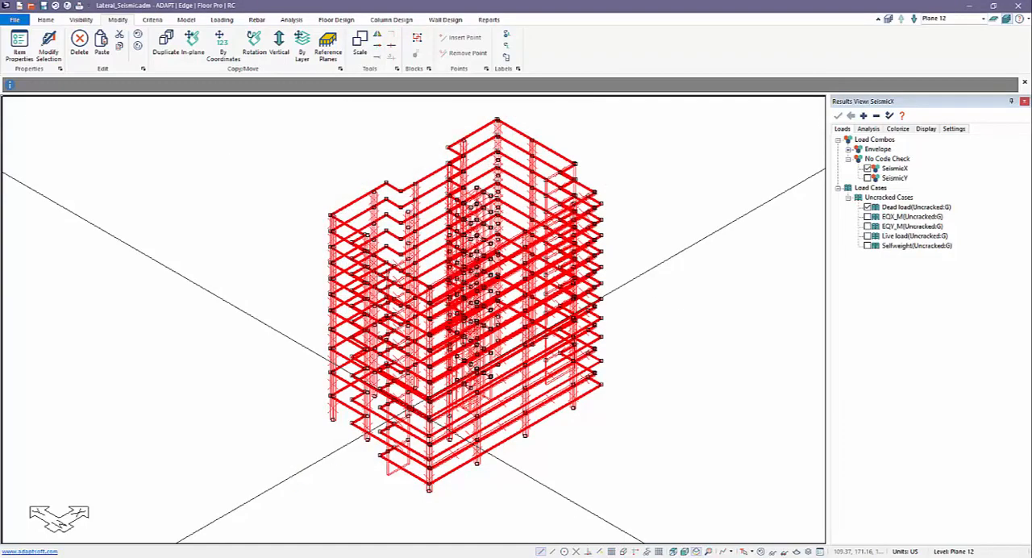
middle_click_drag(272, 192, 298, 192)
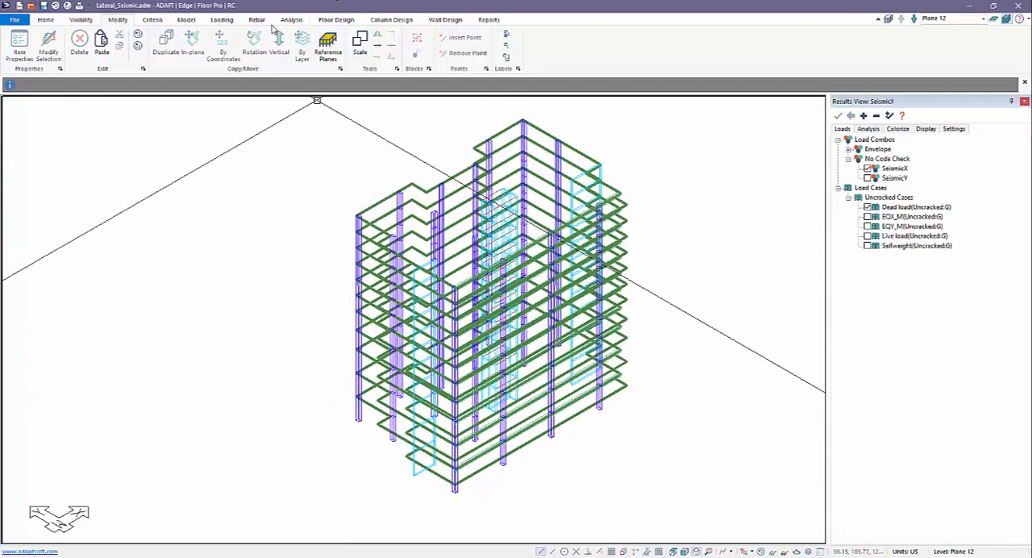
In the analysis options for Seismic1–Seismic4, try Stiffness_50 as the applied stiffness modifiers, and cancel without analyzing
left_click(292, 20)
left_click(142, 45)
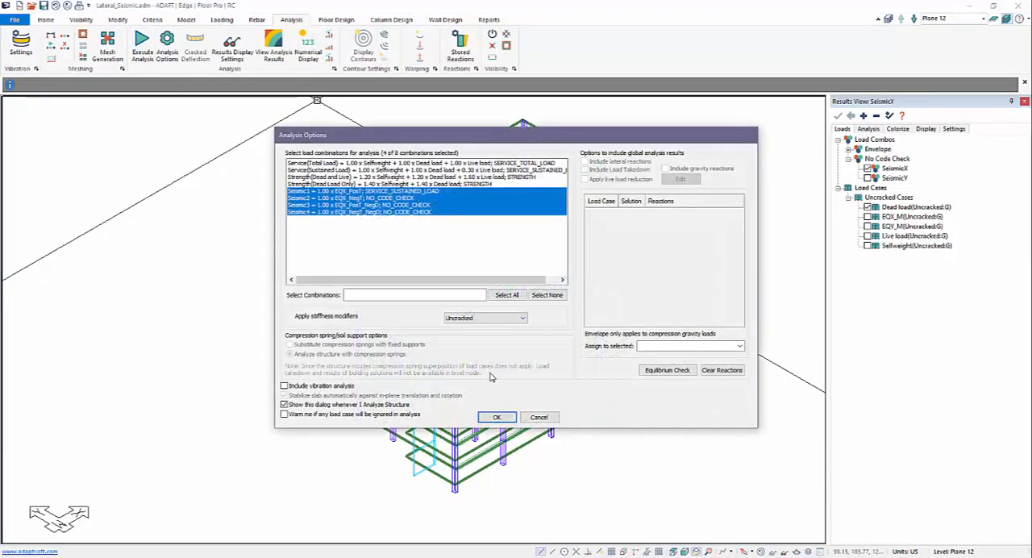
left_click(484, 319)
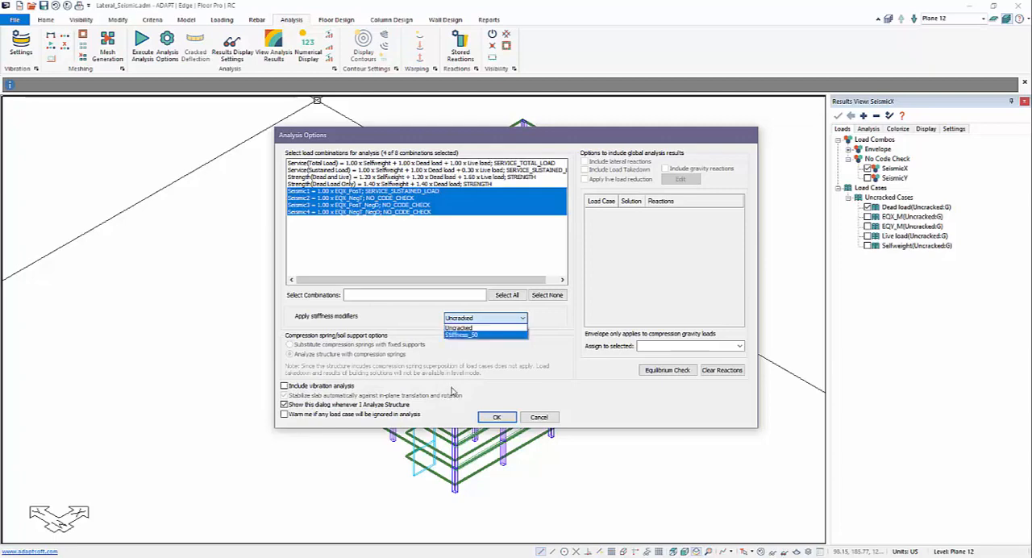
left_click(538, 417)
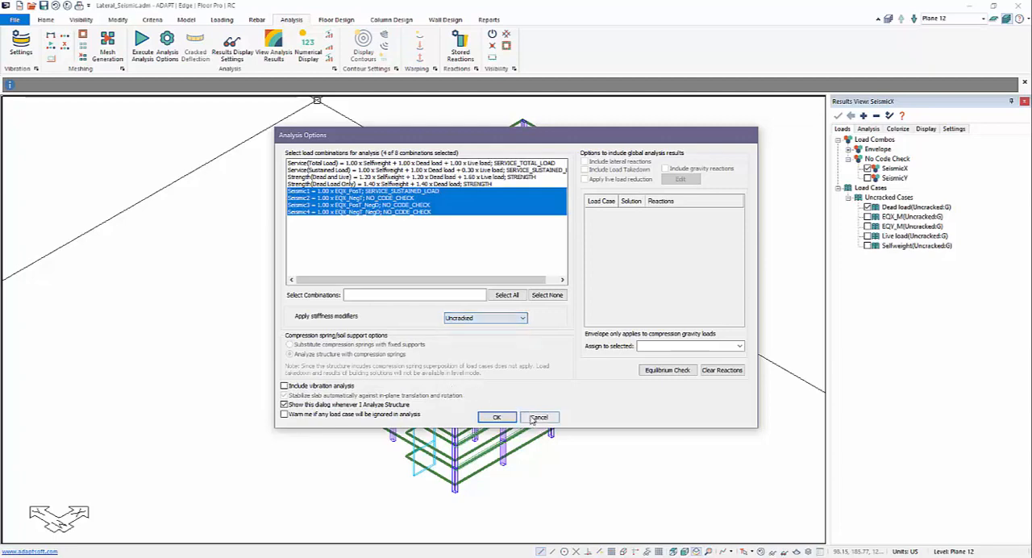
left_click(494, 318)
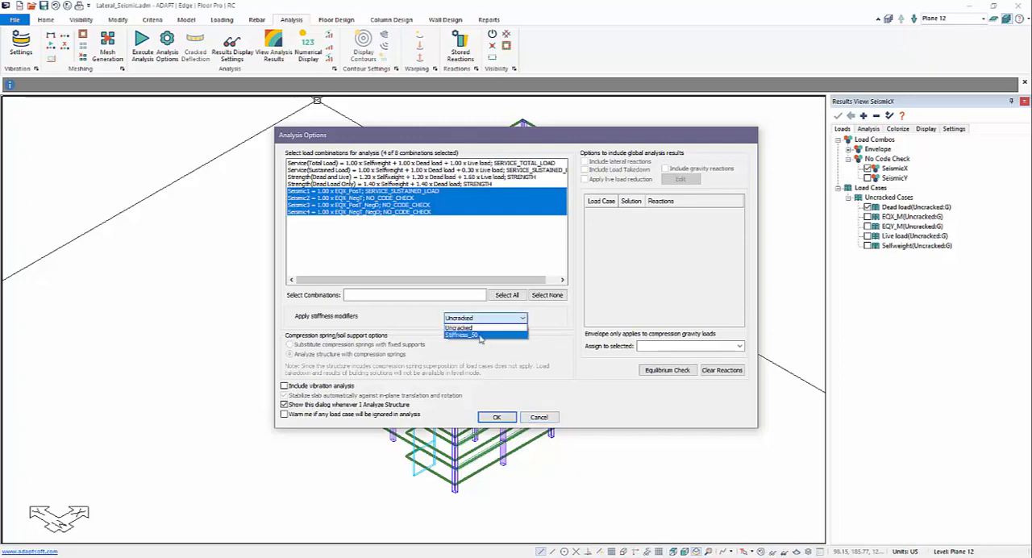
left_click(483, 333)
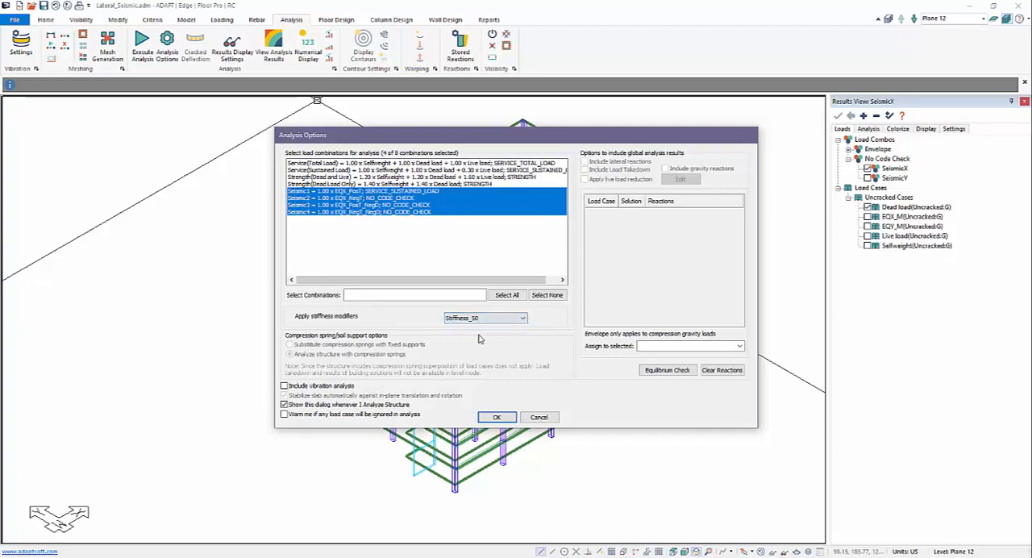
left_click(531, 419)
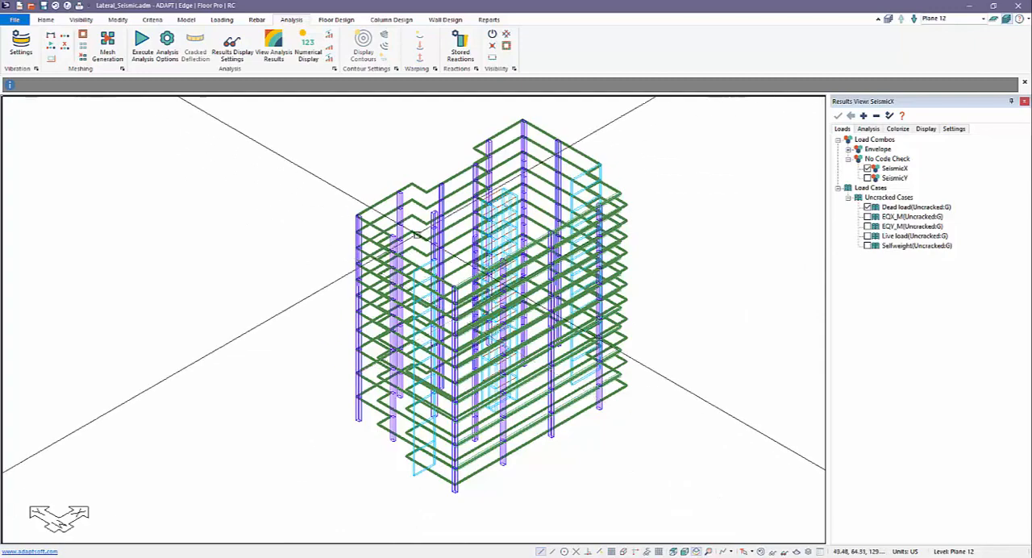
Open the properties of an upper-story column and examine its top and bottom release options
double_click(401, 200)
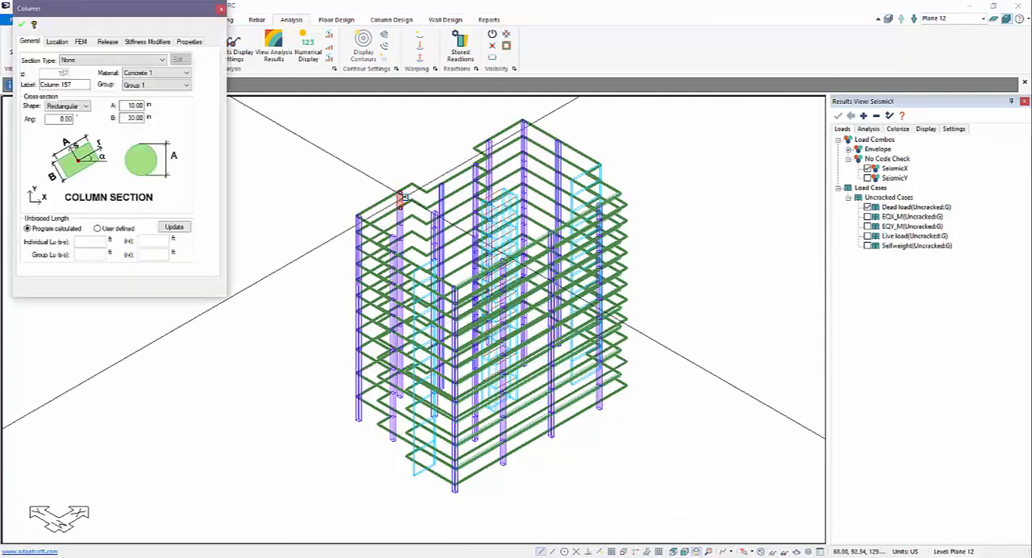
left_click(108, 41)
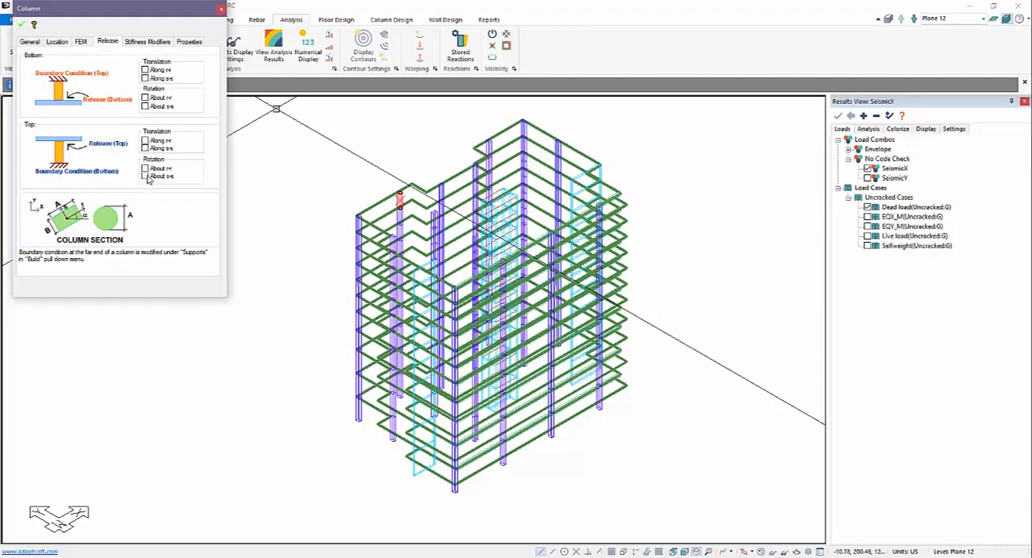
left_click(20, 25)
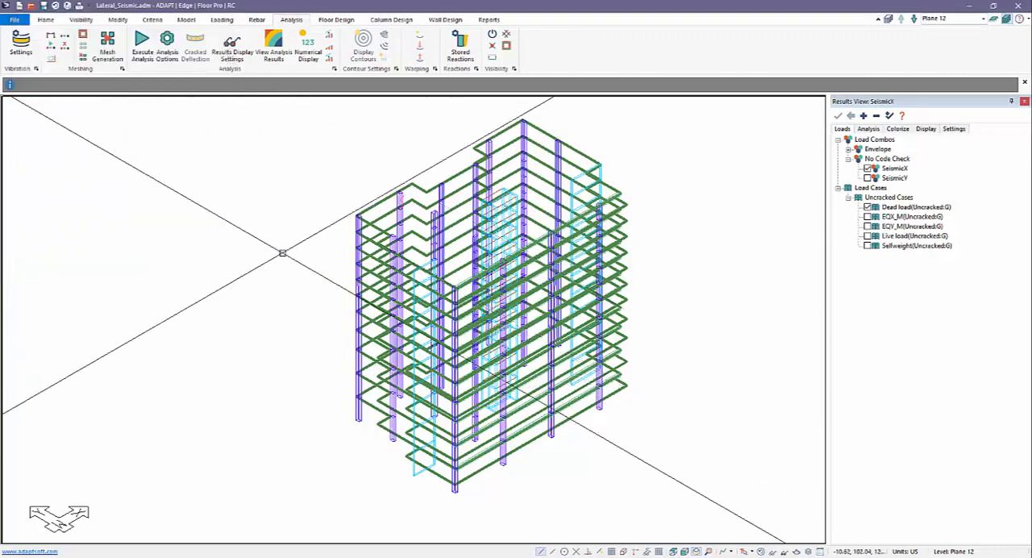
Select all columns by type and release their rotations about rr and ss at the top and bottom ends
left_click(45, 19)
left_click(124, 44)
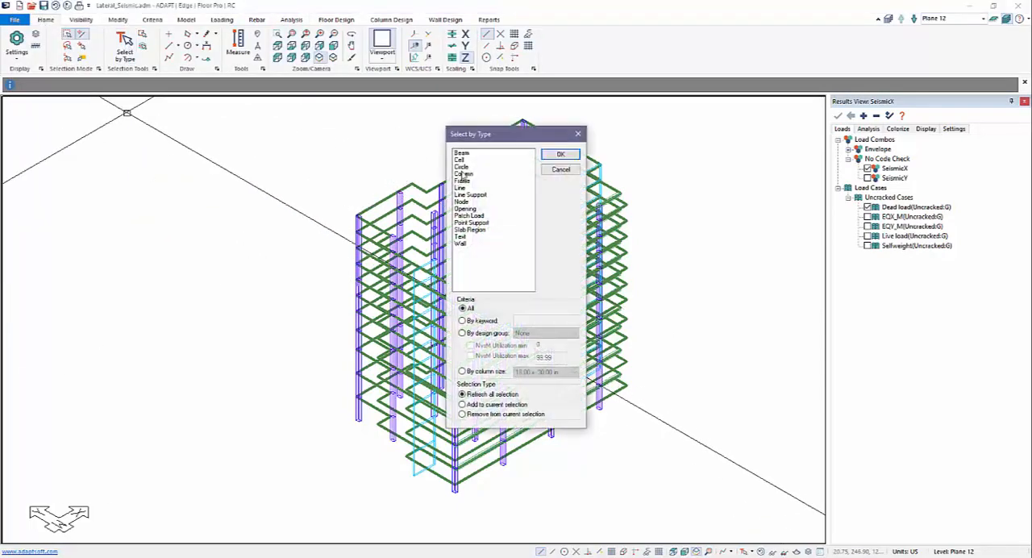
left_click(463, 174)
left_click(560, 154)
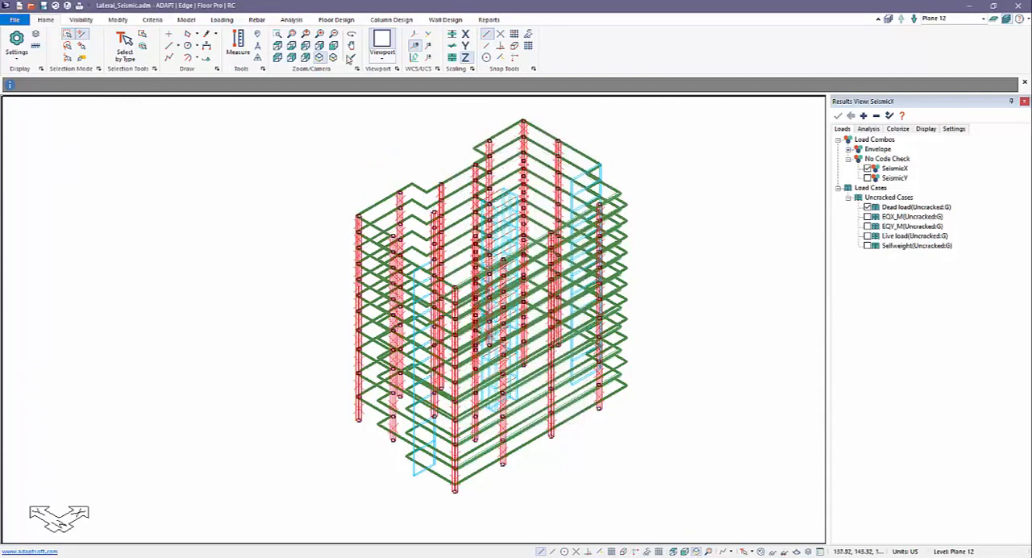
left_click(118, 19)
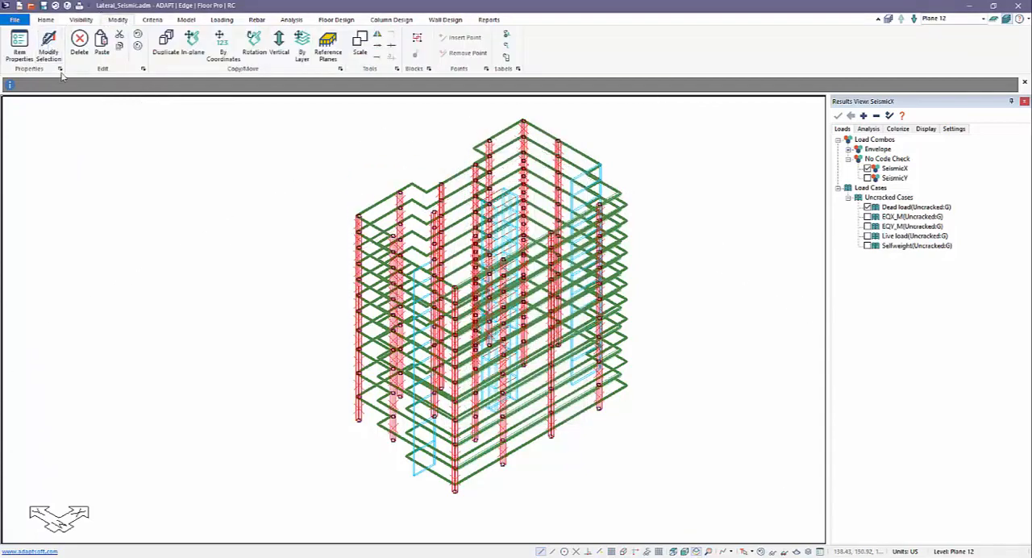
left_click(48, 47)
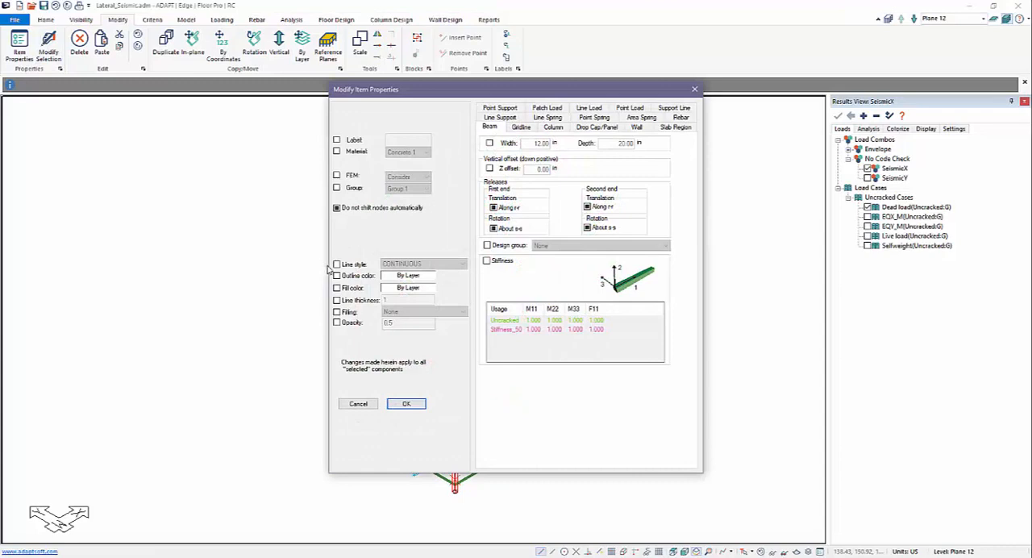
left_click(553, 128)
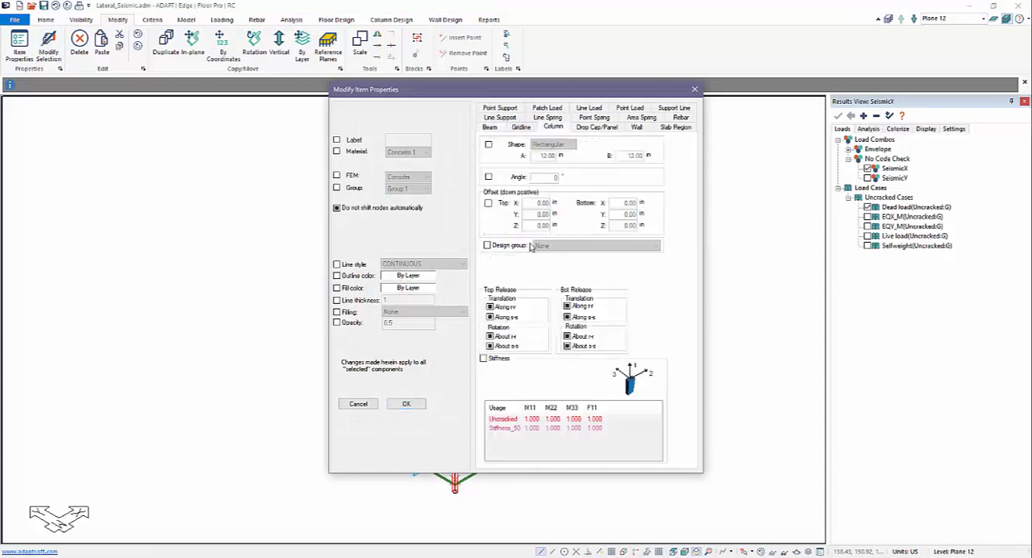
left_click(491, 336)
left_click(419, 402)
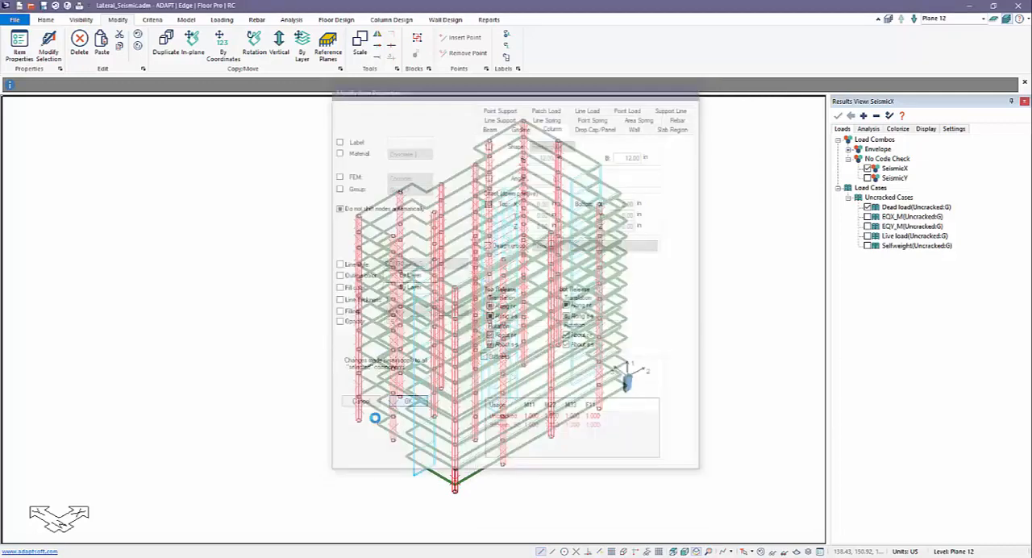
Analyze the structure for Seismic1–Seismic4 with Uncracked stiffness modifiers and save the solution
left_click(291, 19)
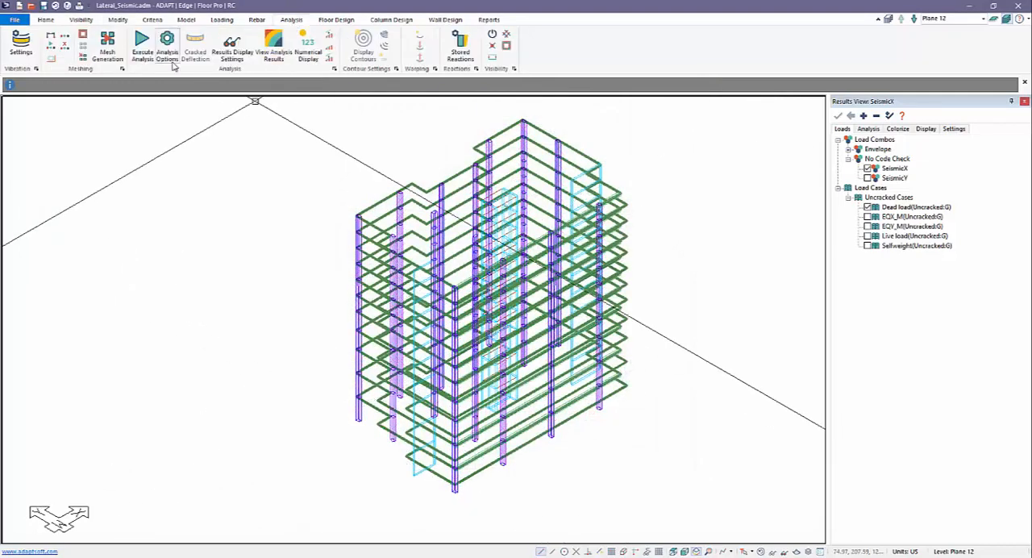
left_click(142, 49)
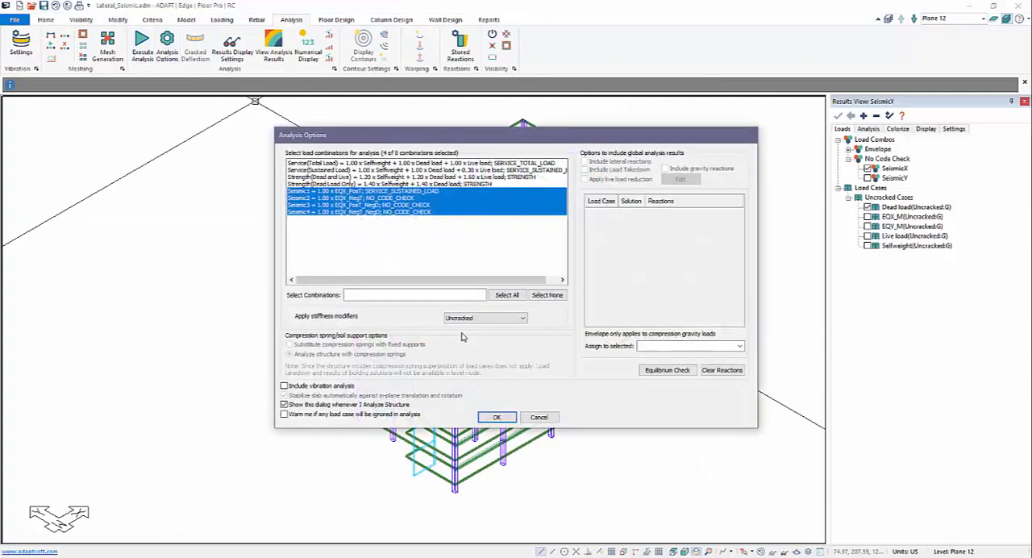
left_click(486, 417)
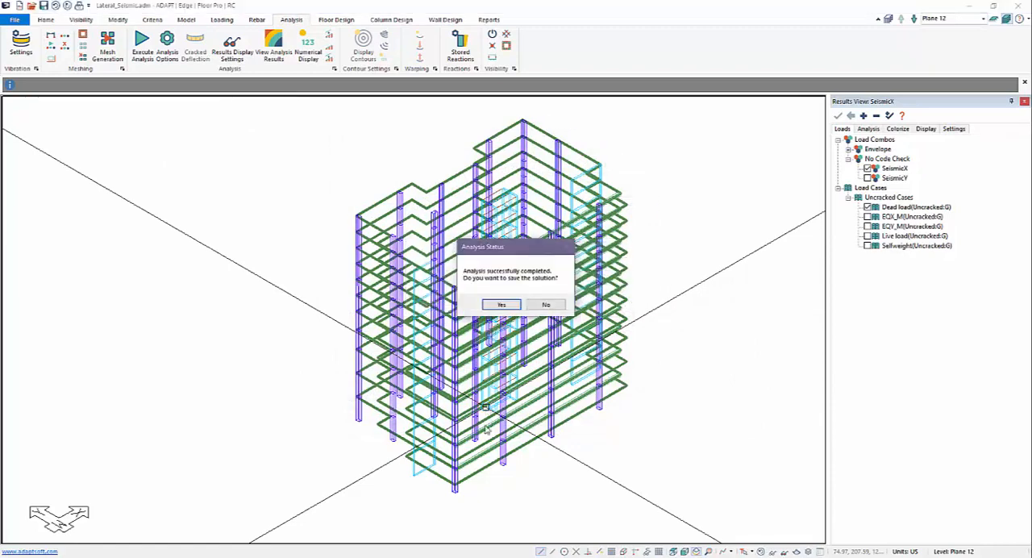
left_click(499, 305)
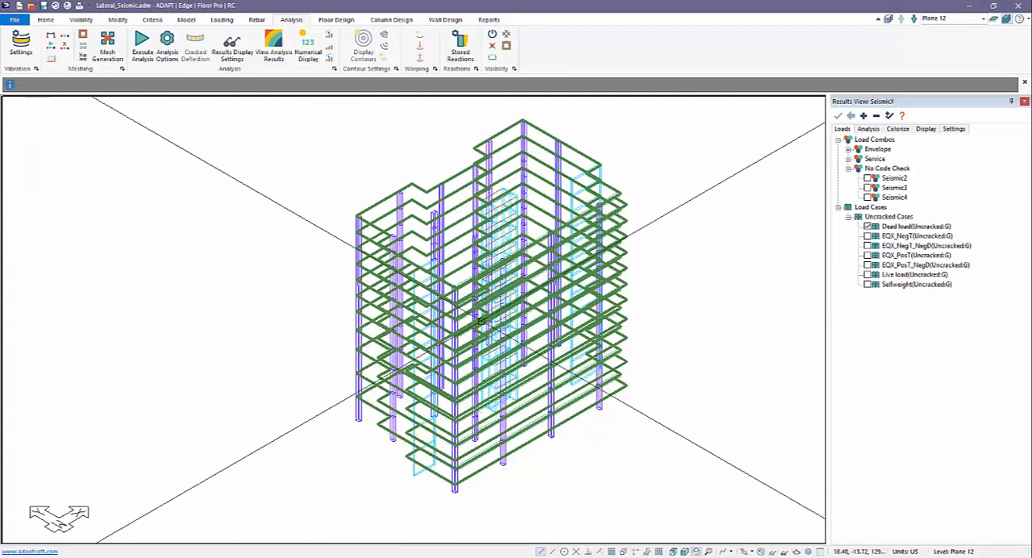
Open the analysis results in ADViewer and choose the Seismic1 load combination
left_click(274, 45)
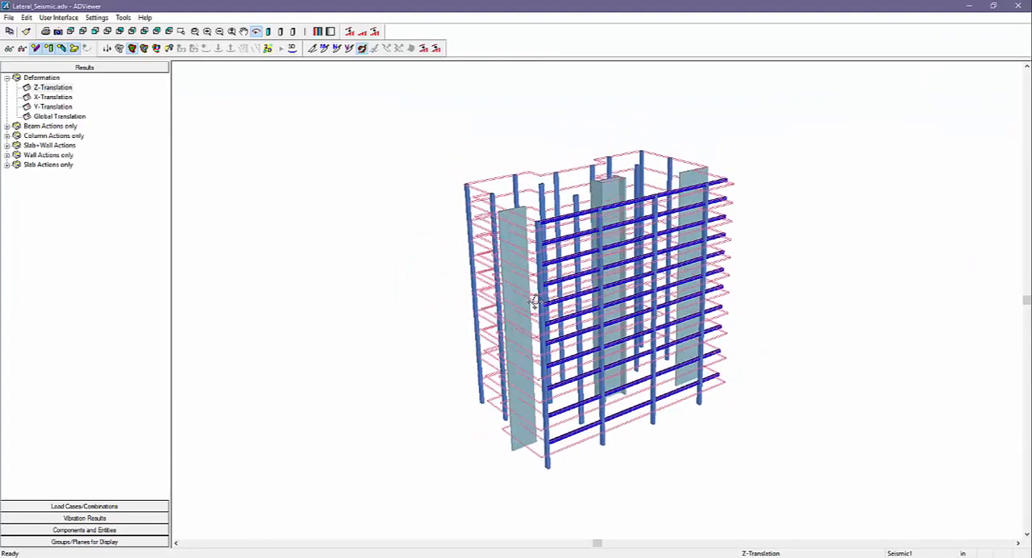
left_click(65, 505)
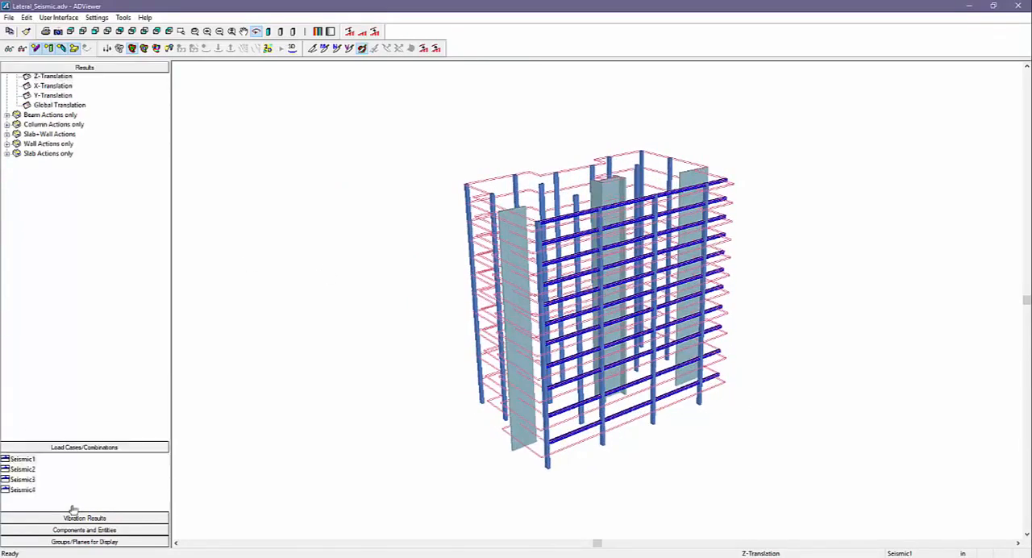
left_click(25, 92)
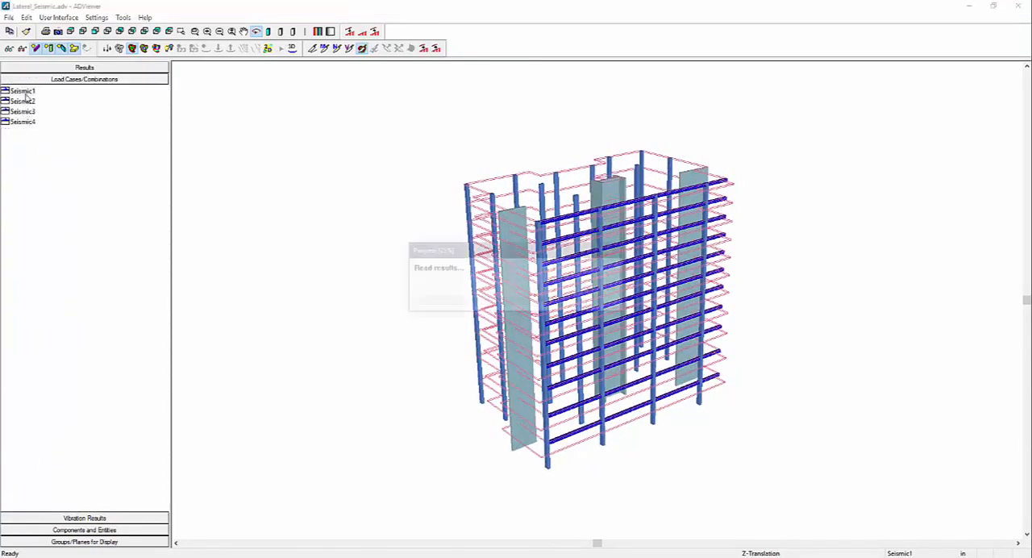
Display the Global Translation deformed shape in 3D, examine the building's sway, and close the results viewer
left_click(85, 67)
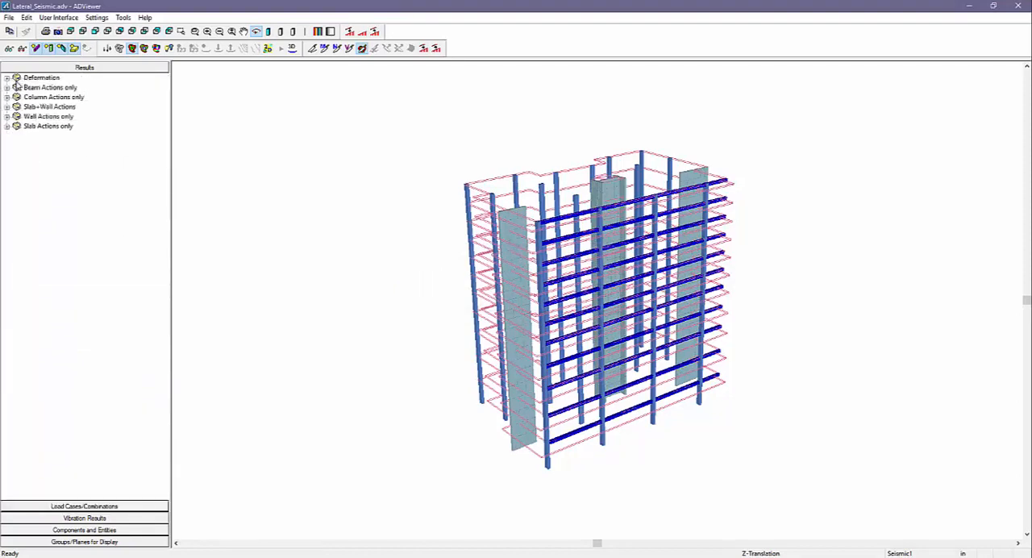
left_click(19, 79)
left_click(7, 78)
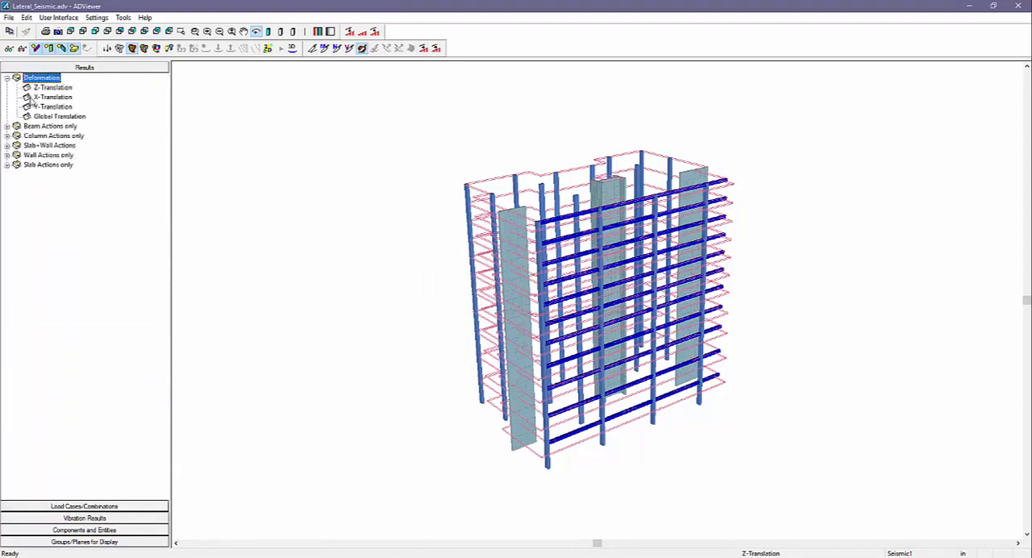
left_click(45, 117)
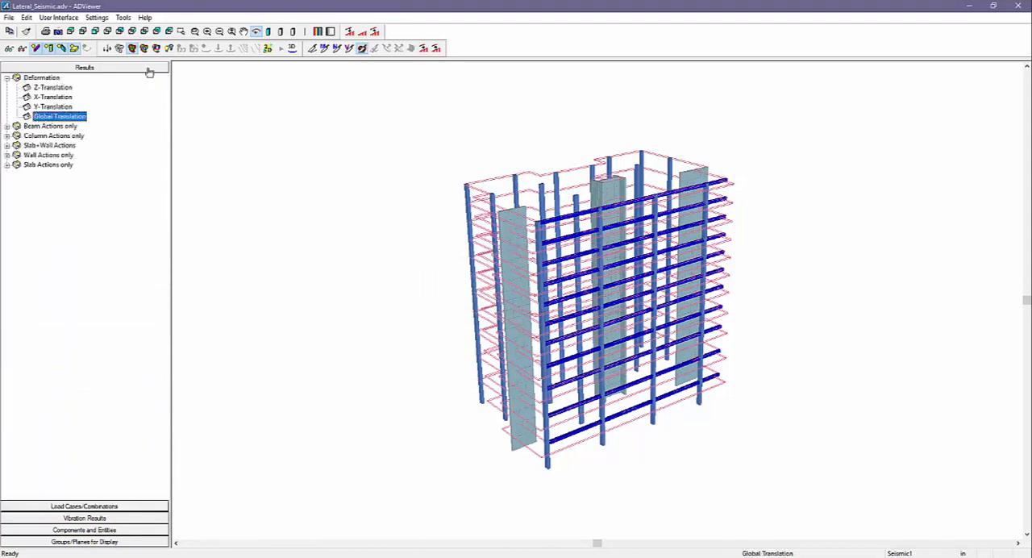
left_click(292, 49)
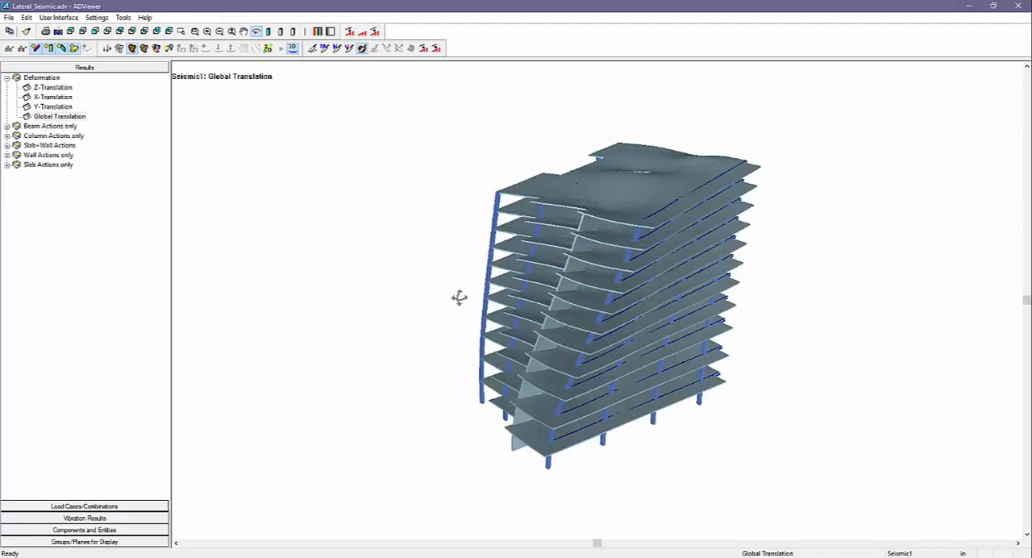
mouse_move(459, 298)
left_mouse_down()
mouse_move(530, 295)
mouse_move(433, 304)
mouse_move(452, 313)
left_mouse_up()
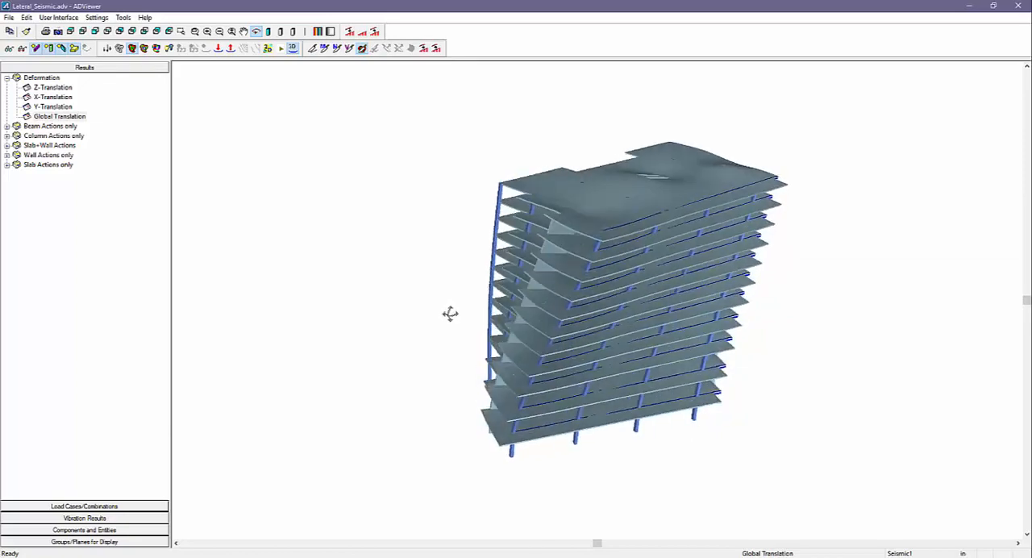
left_click(1015, 7)
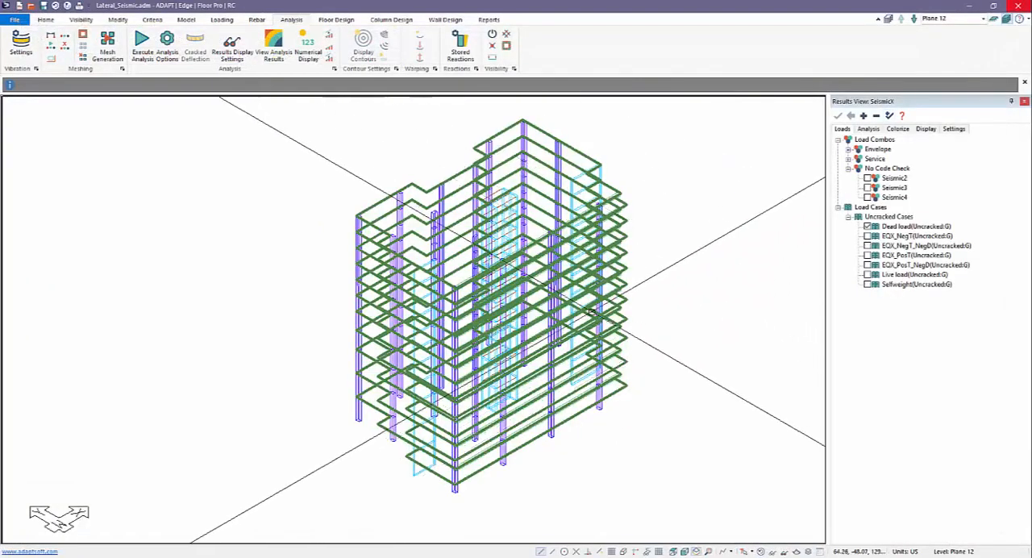
Show only the walls and set the service combination Seismic1 as the load combination for results
left_click(445, 20)
left_click(341, 50)
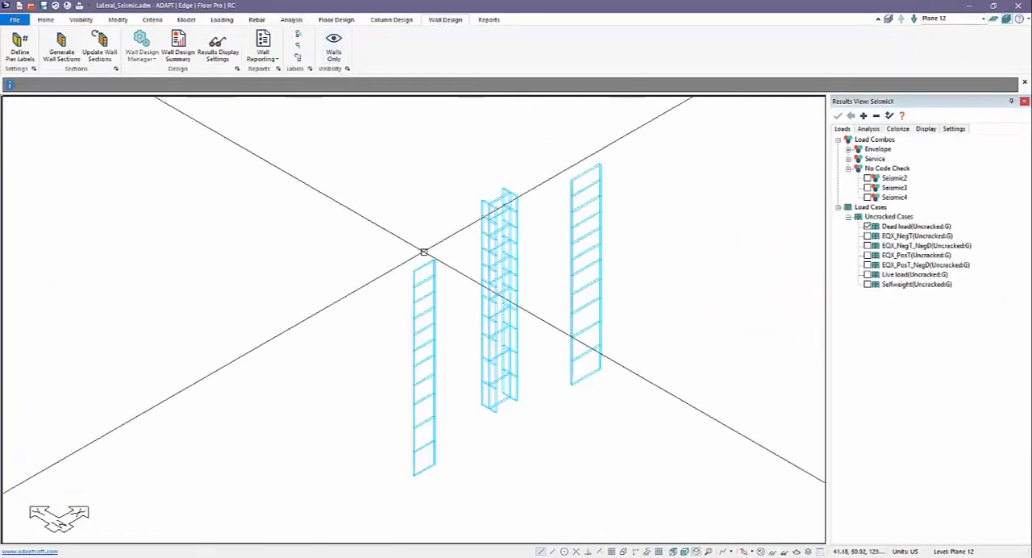
middle_click_drag(421, 267, 439, 287)
scroll(443, 222, "up", 1)
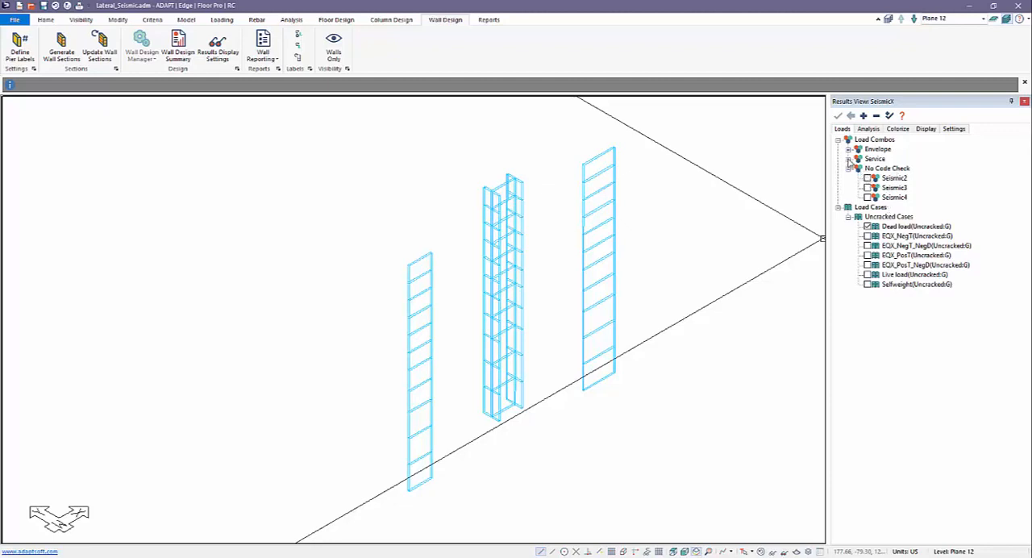
left_click(848, 159)
left_click(868, 169)
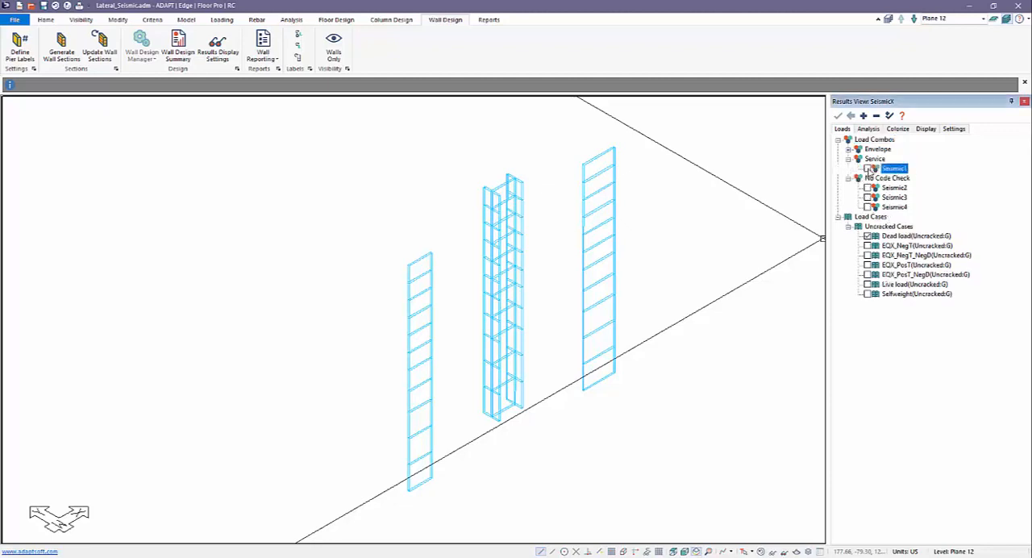
Display the combination action Shear along rr on the walls and examine the diagrams
left_click(869, 129)
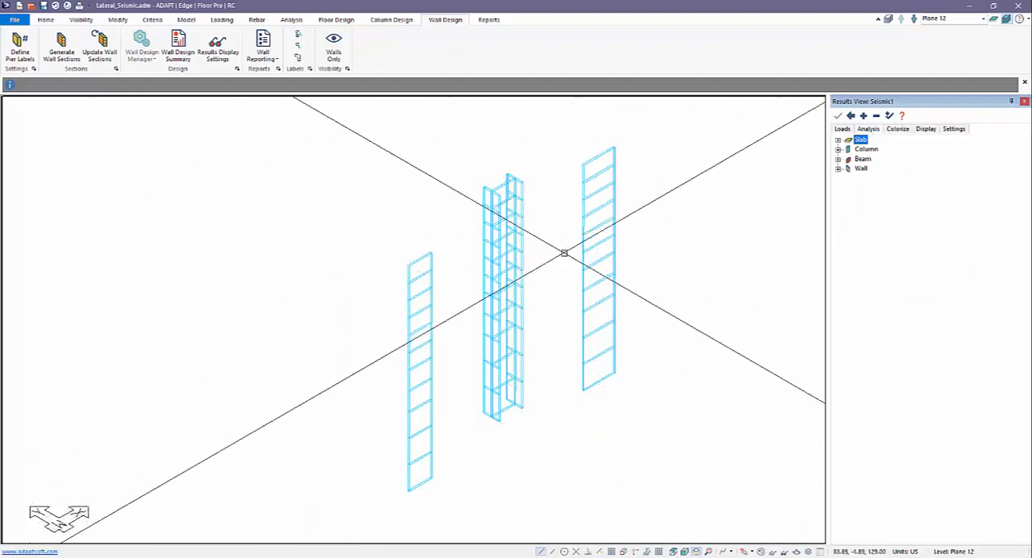
left_click(838, 169)
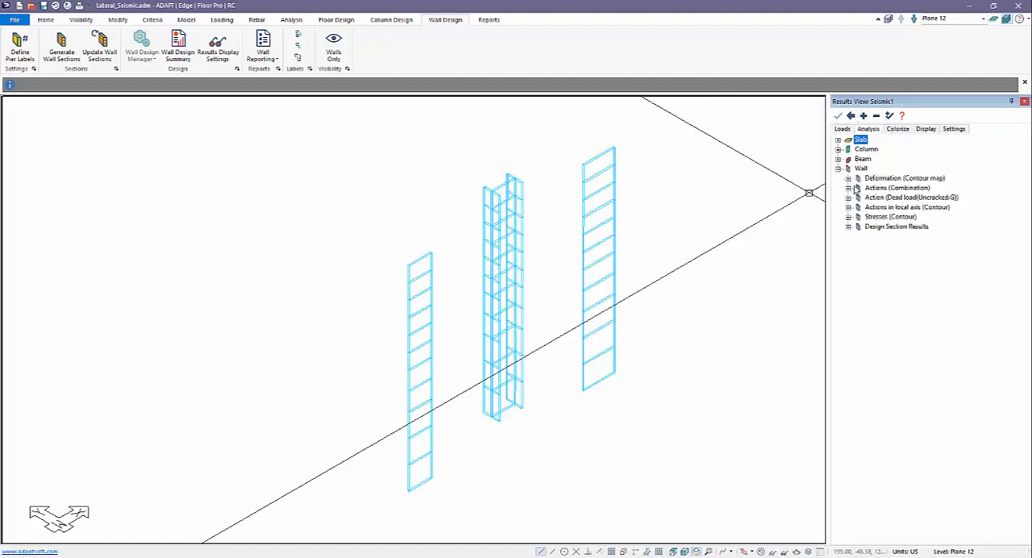
left_click(848, 188)
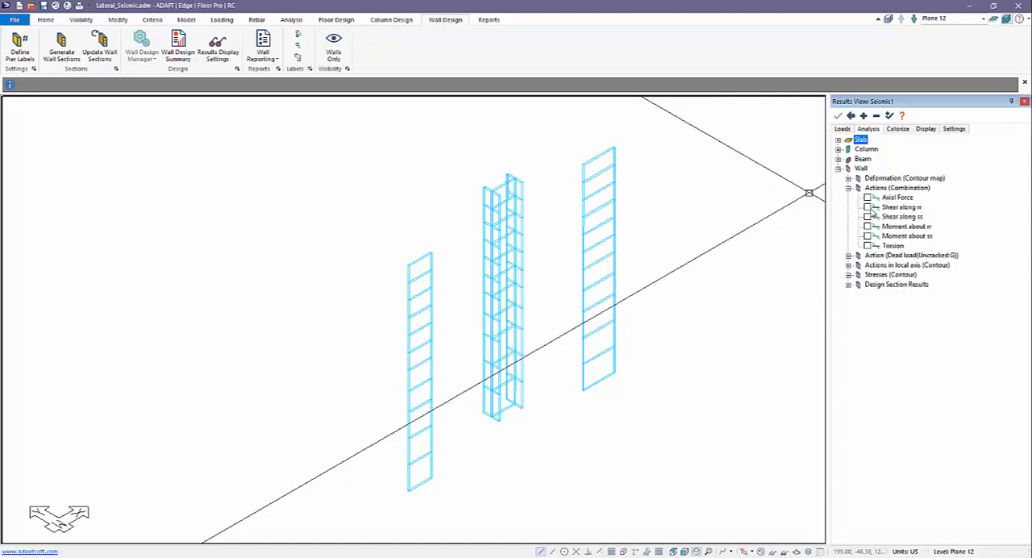
left_click(867, 208)
scroll(627, 352, "up", 5)
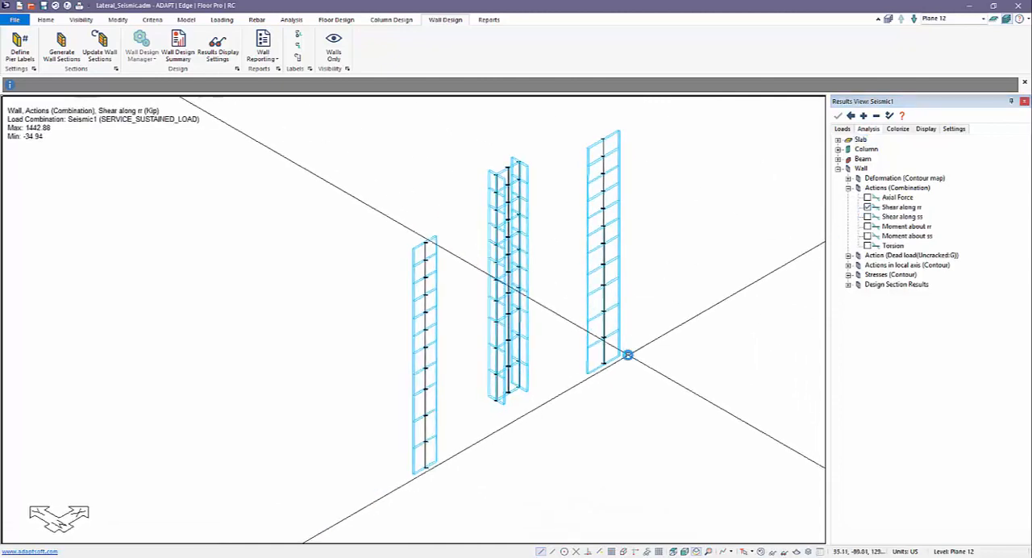
scroll(759, 272, "up", 1)
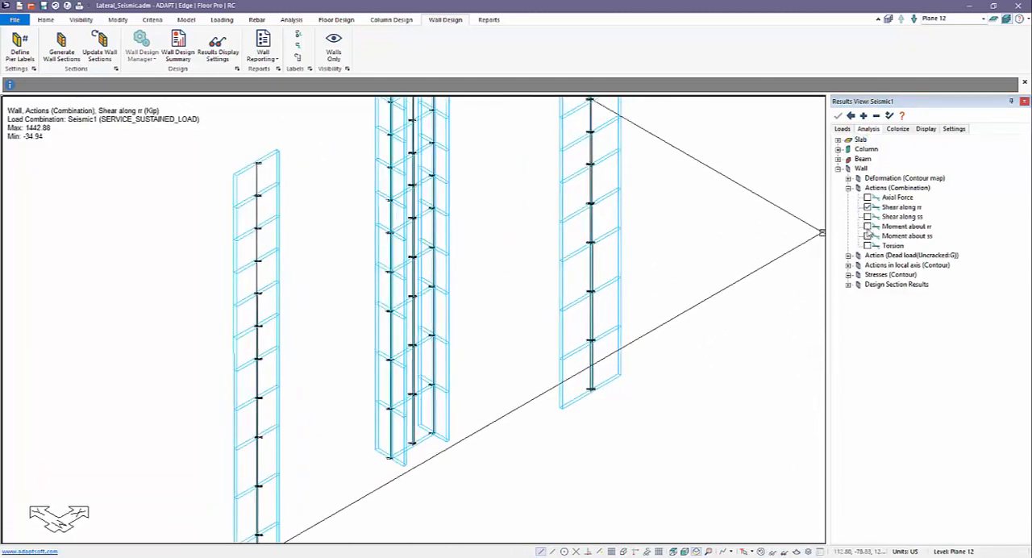
Display the walls' Moment about ss for the combination, examine the diagrams, and turn the result off
left_click(867, 236)
scroll(645, 350, "down", 4)
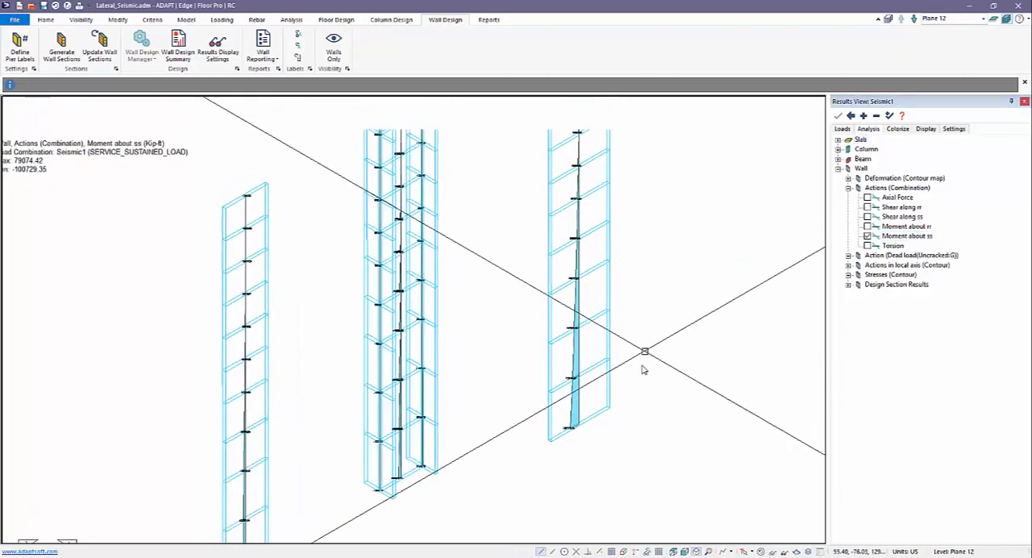
scroll(455, 347, "down", 3)
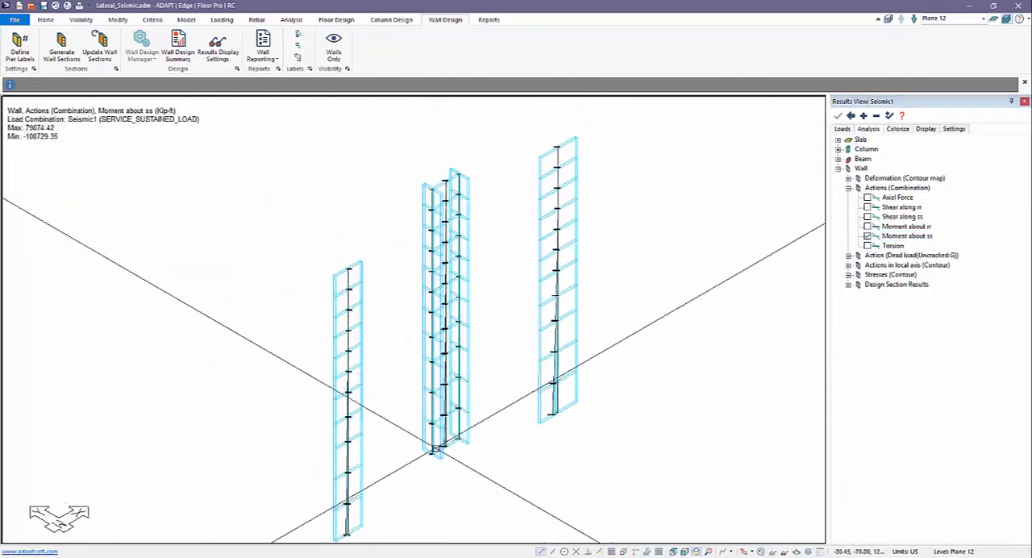
middle_click_drag(474, 436, 516, 407)
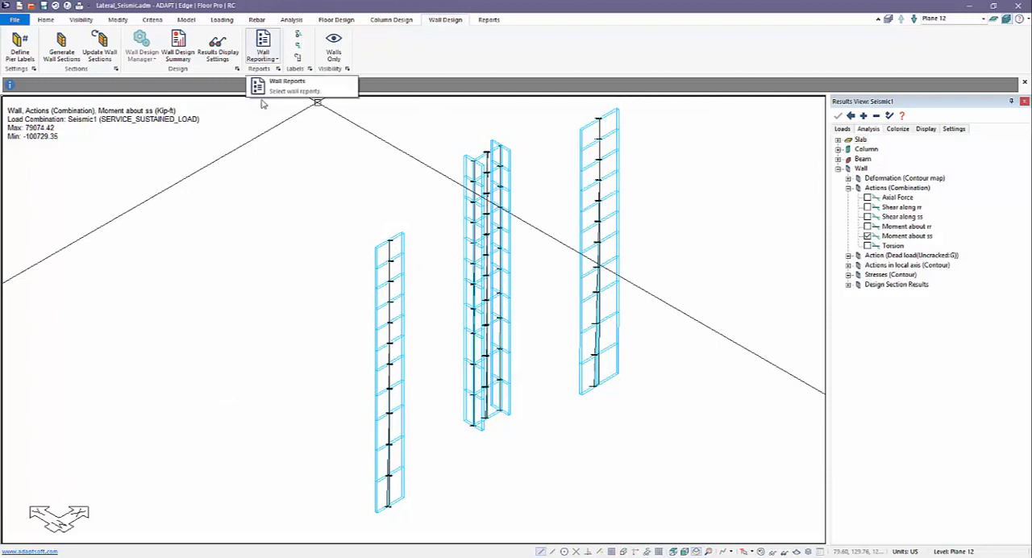
middle_click_drag(306, 237, 309, 242)
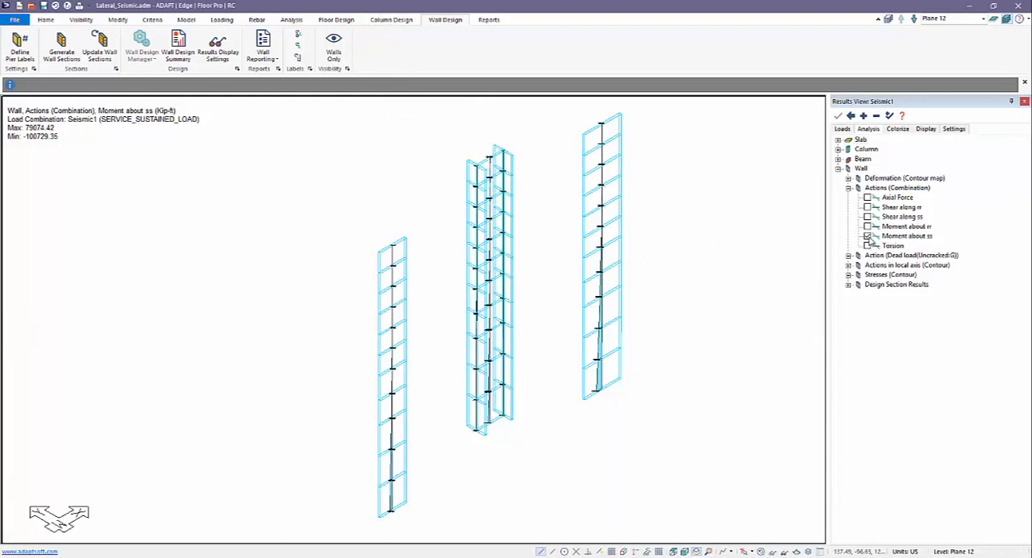
left_click(867, 236)
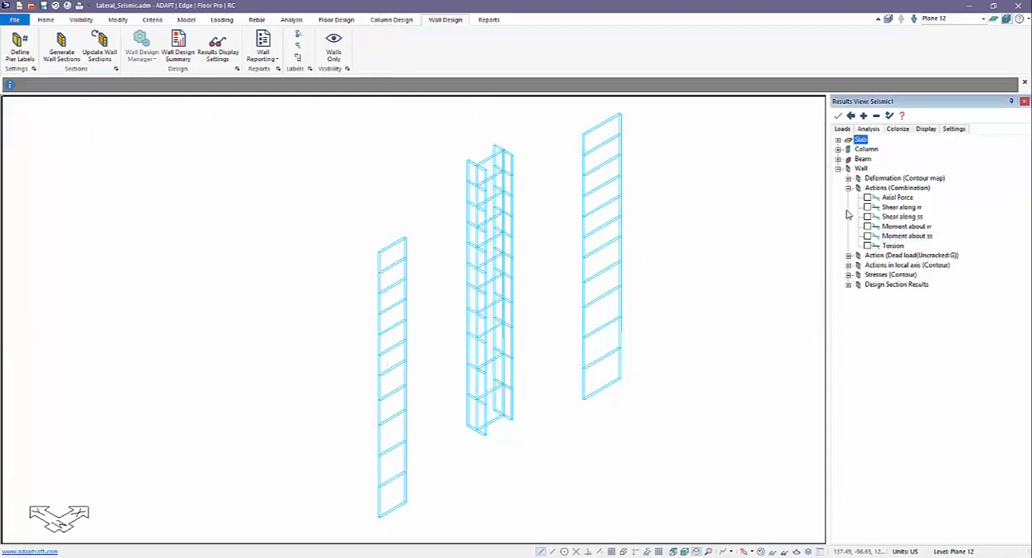
Display the walls' Drift contour for the Seismic1 combination and examine the story drift values at the top of a wall
left_click(848, 178)
left_click(867, 226)
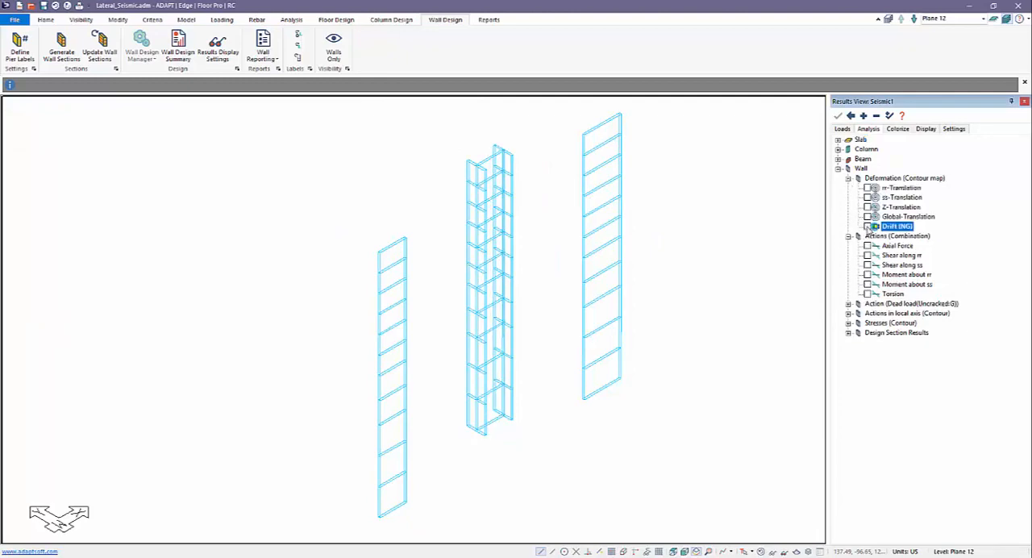
scroll(369, 508, "up", 4)
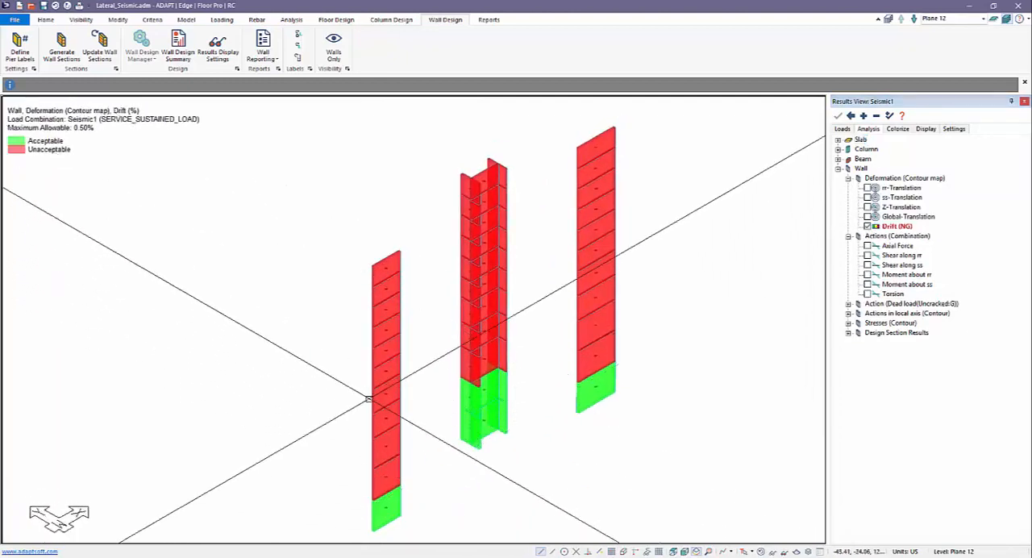
scroll(394, 410, "up", 3)
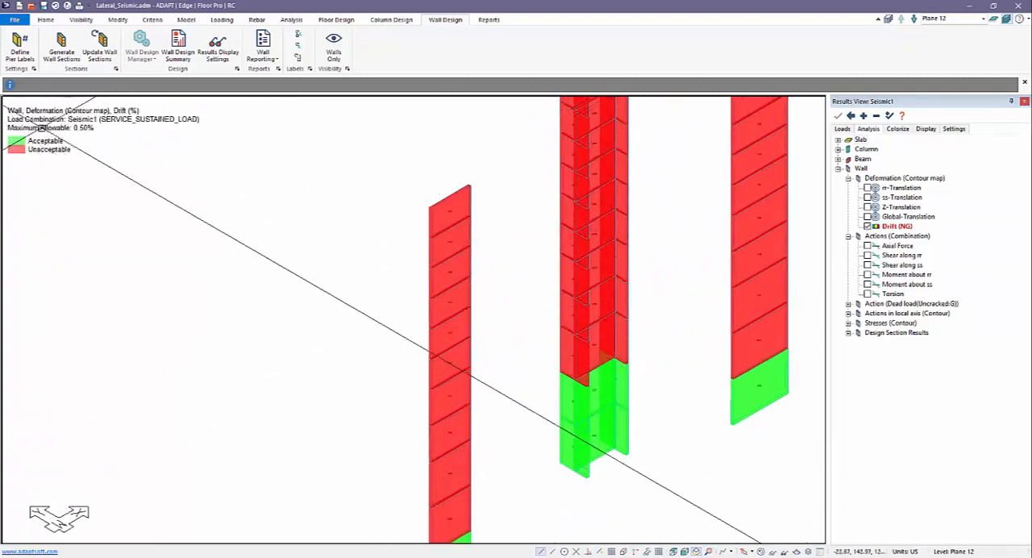
scroll(403, 292, "up", 5)
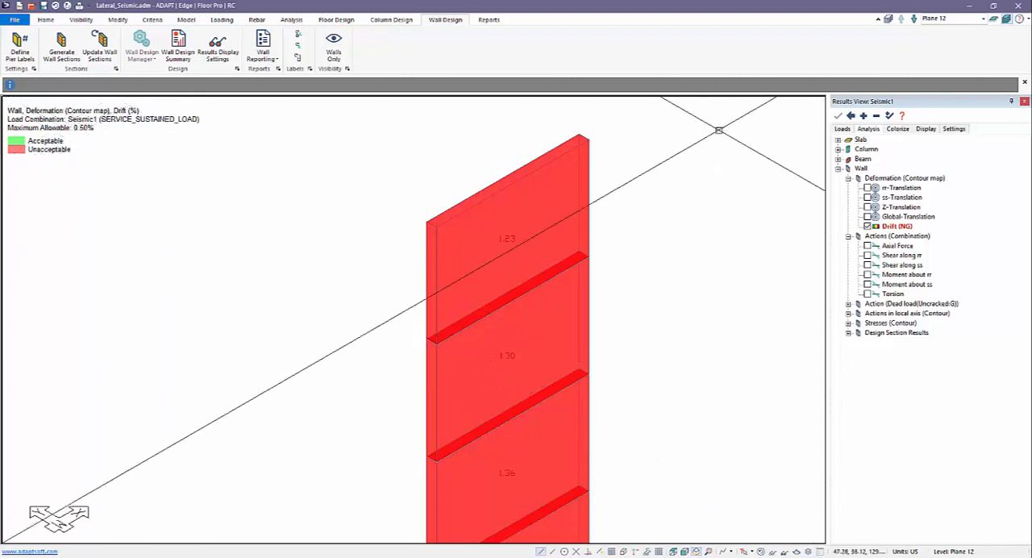
Open the results display settings to check the maximum allowable drift, and view the complete wall stacks
left_click(928, 129)
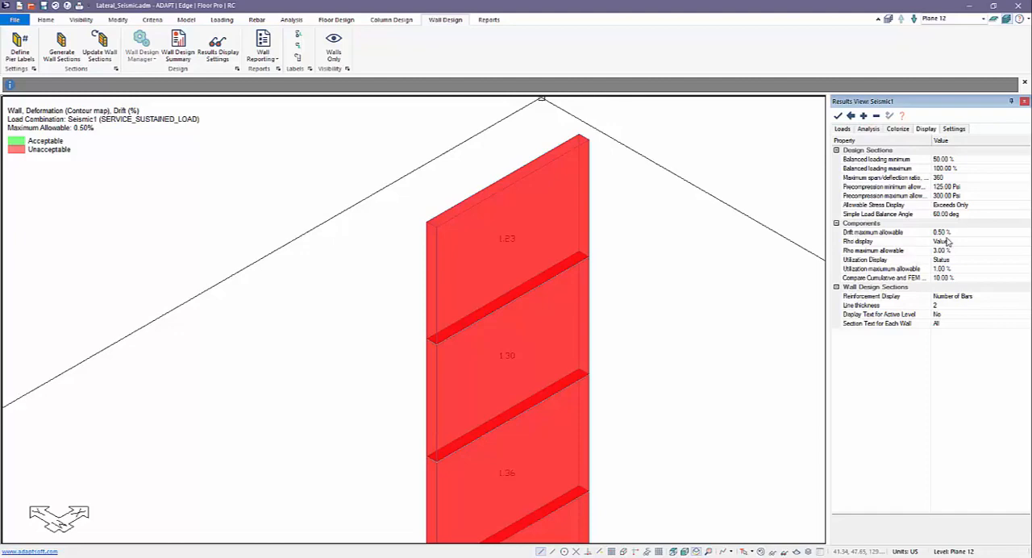
scroll(401, 202, "down", 4)
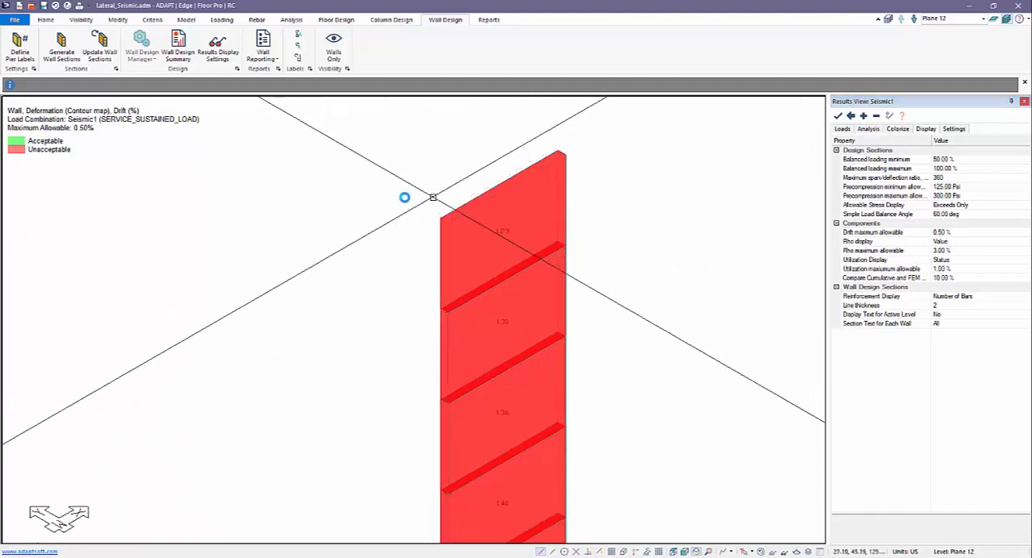
scroll(396, 212, "down", 3)
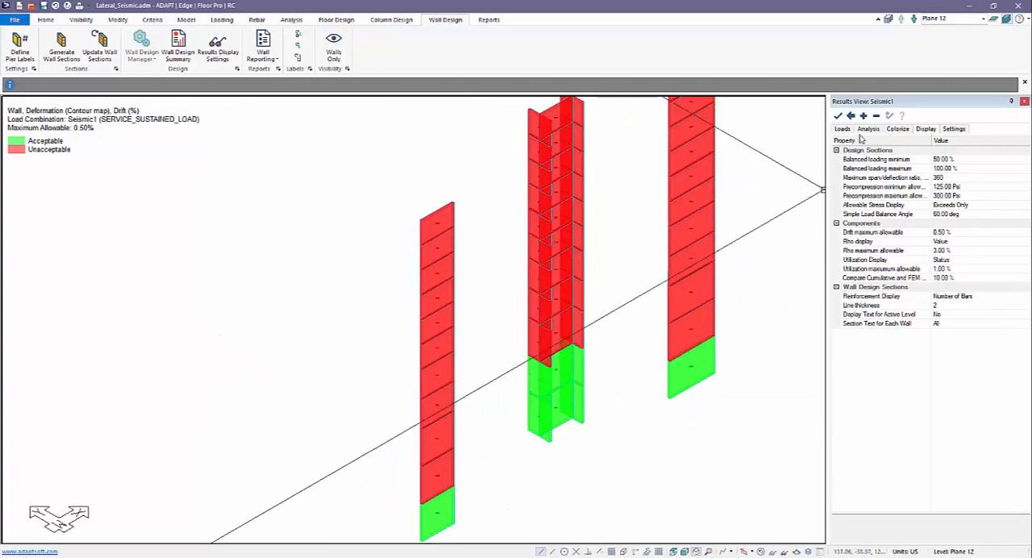
Show only the columns, display their Drift result for the Seismic1 combination, and examine the acceptable and unacceptable stories
left_click(391, 21)
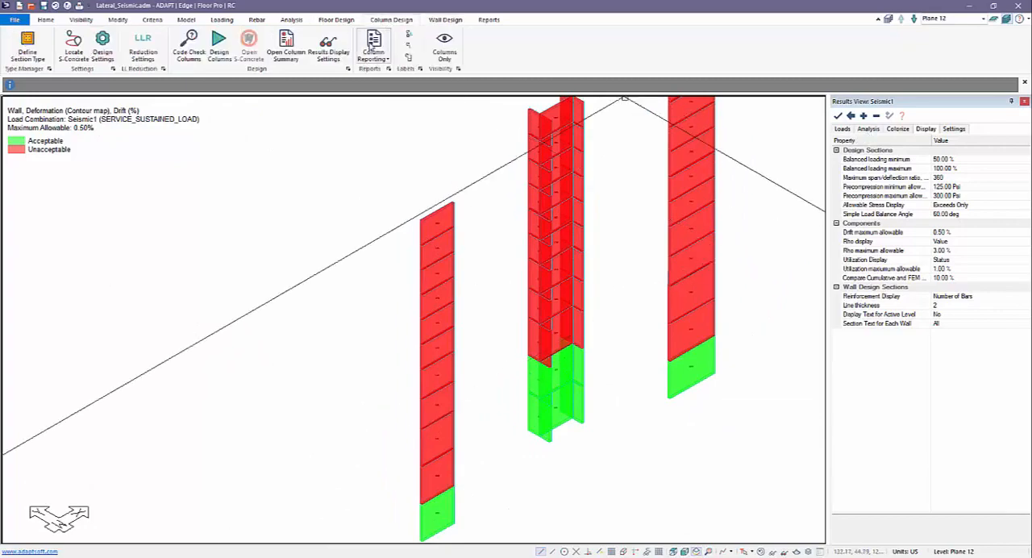
left_click(445, 49)
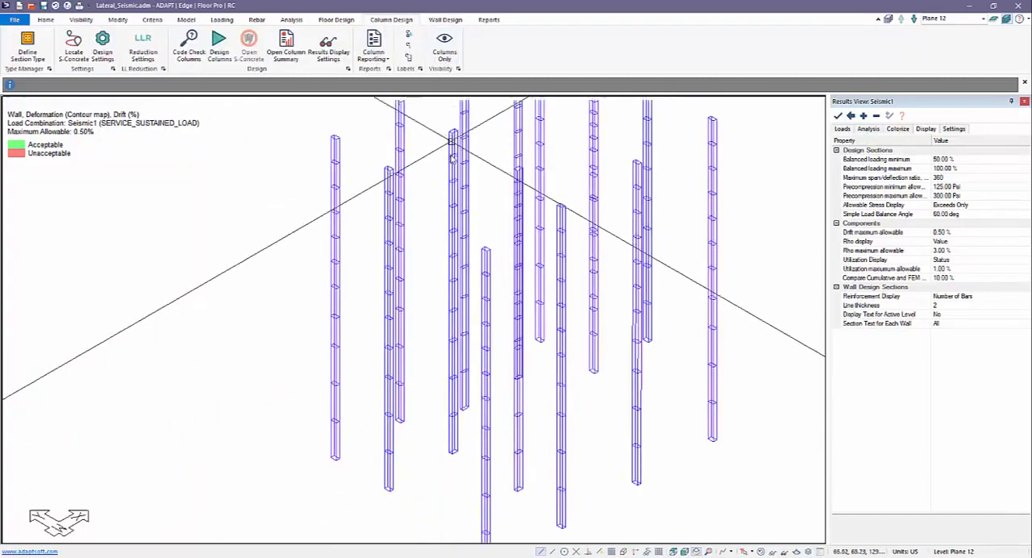
left_click(842, 130)
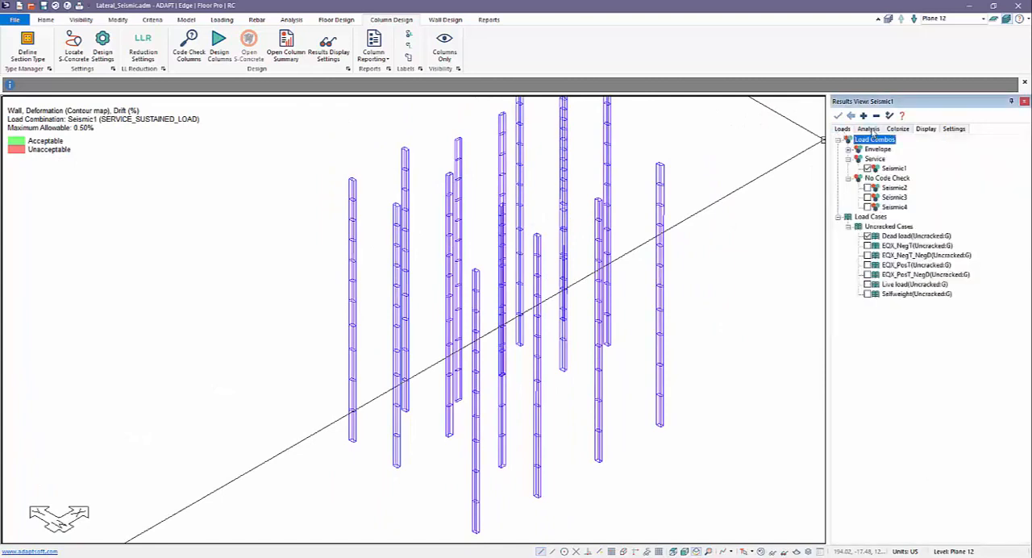
left_click(871, 131)
left_click(839, 150)
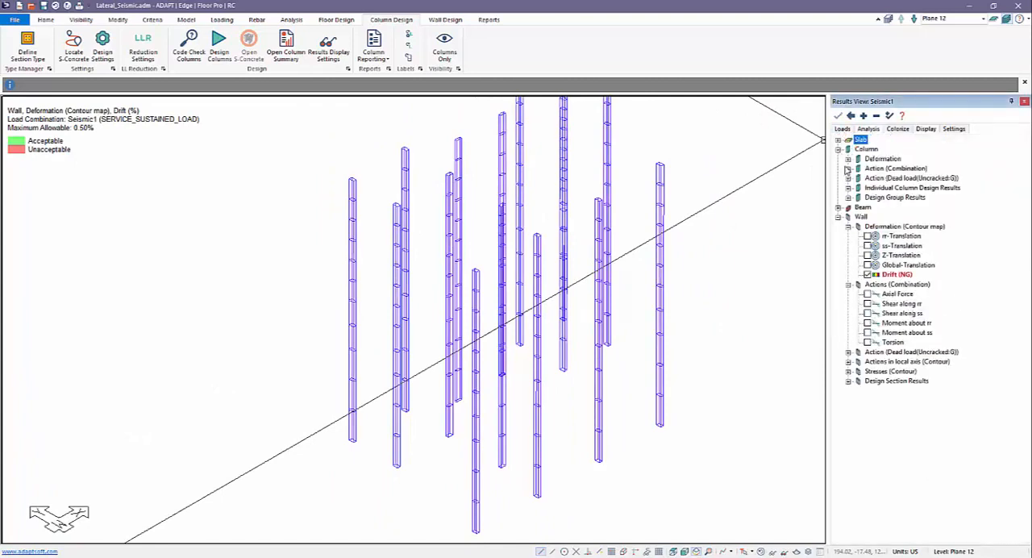
left_click(848, 165)
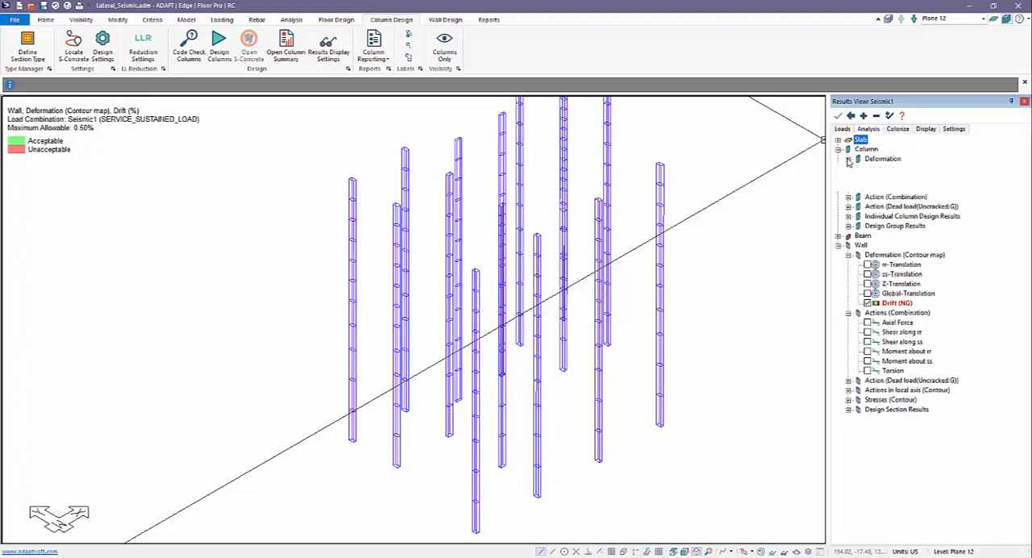
left_click(868, 208)
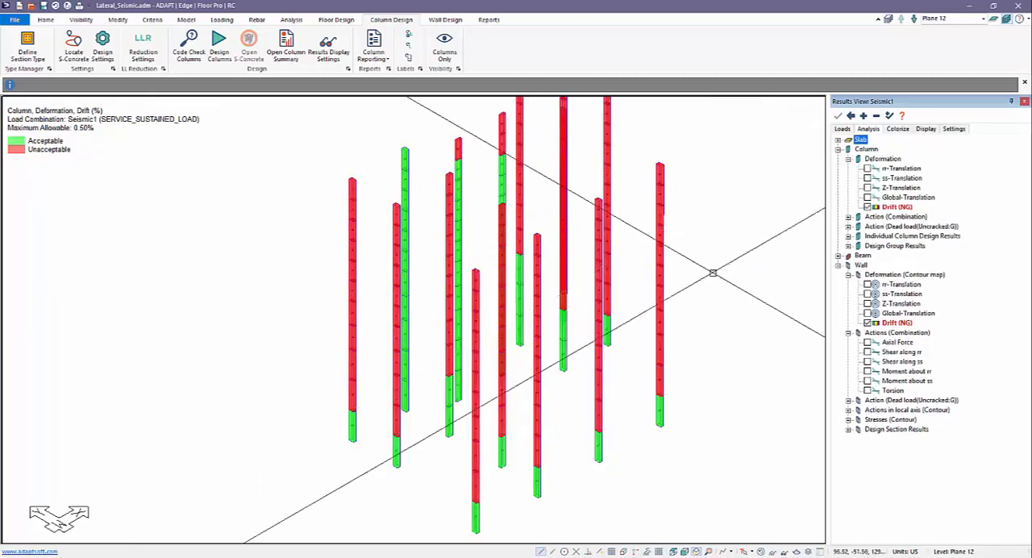
scroll(636, 287, "down", 1)
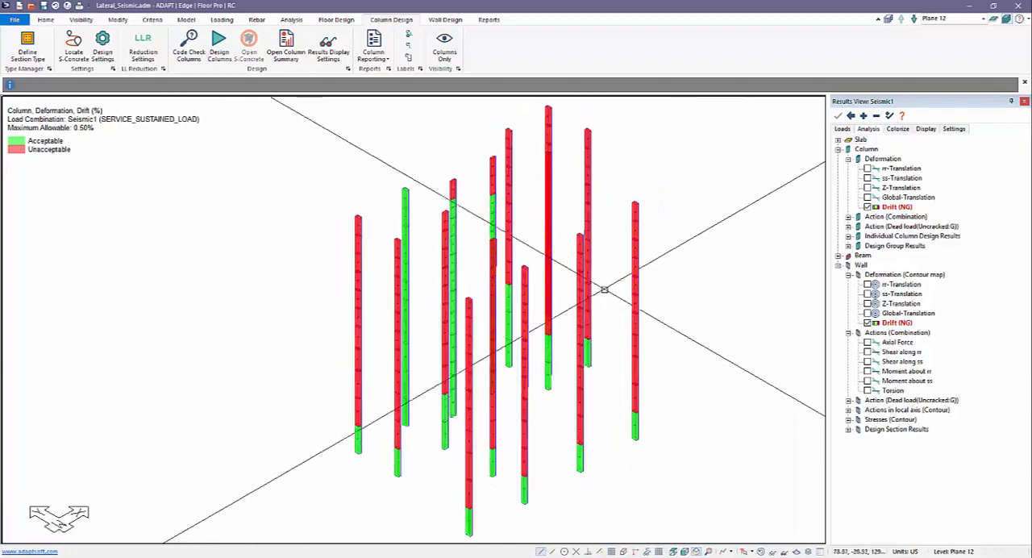
Turn off the Drift results for both the columns and the walls
left_click(867, 207)
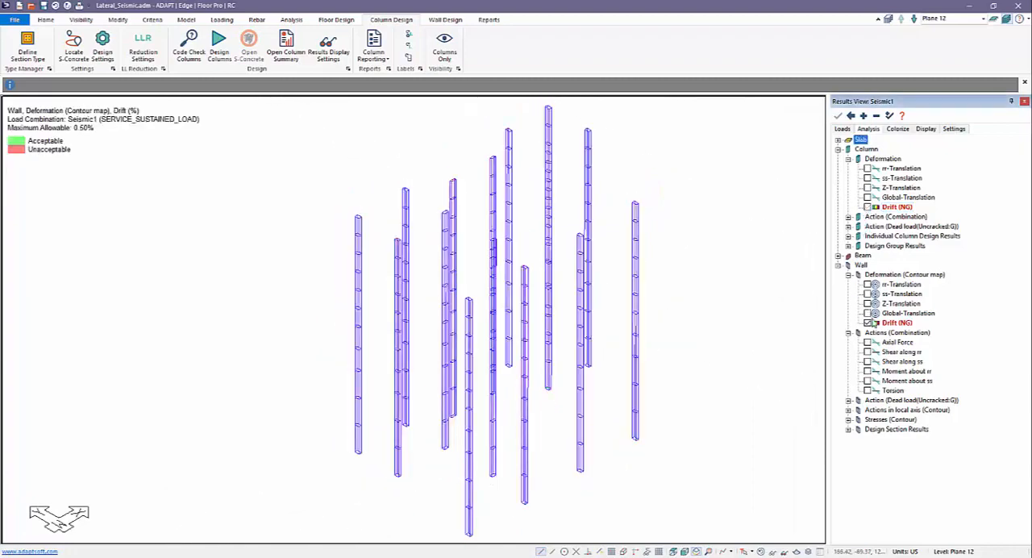
left_click(868, 322)
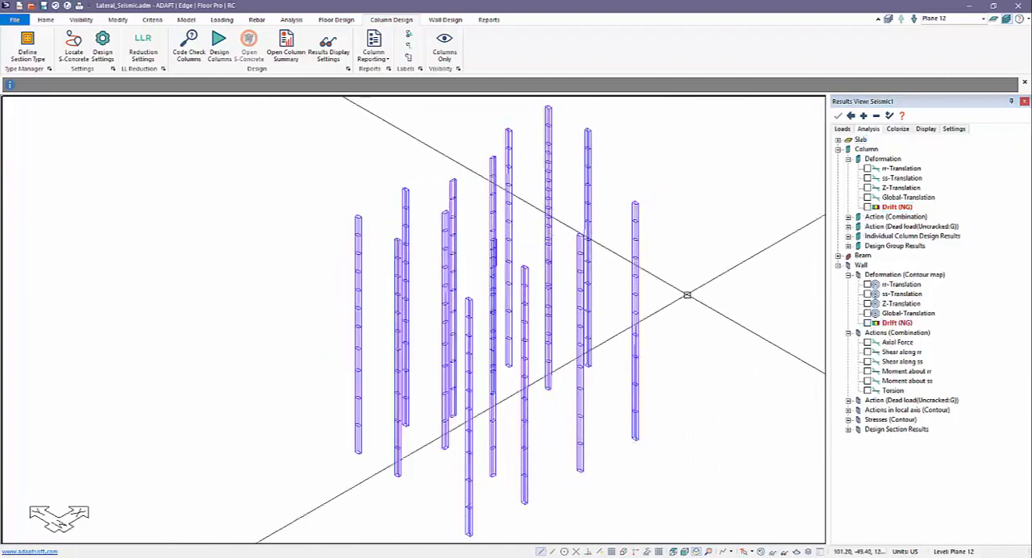
scroll(598, 256, "down", 1)
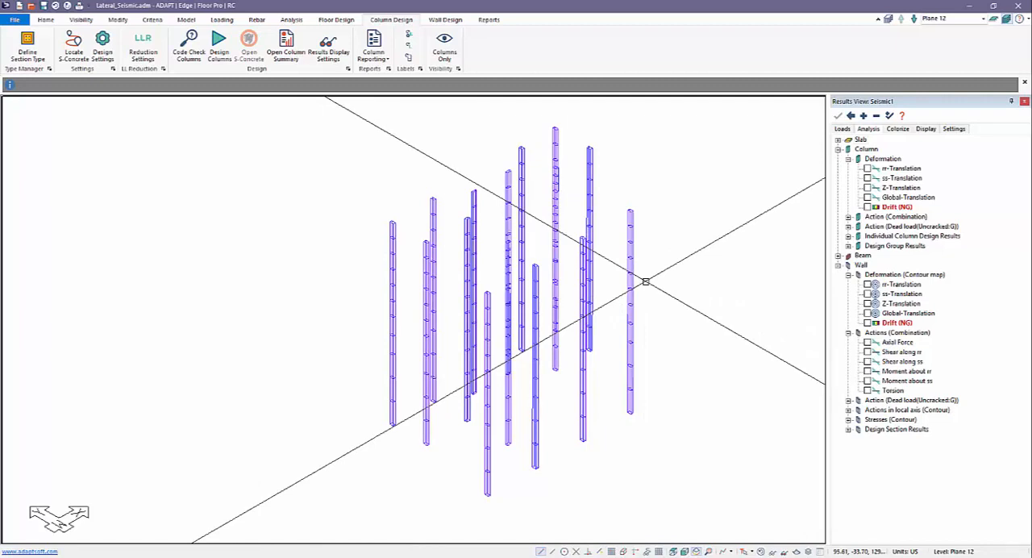
Generate the Applied Loads report and find the EQX_PosT seismic load section with its story force table
left_click(489, 20)
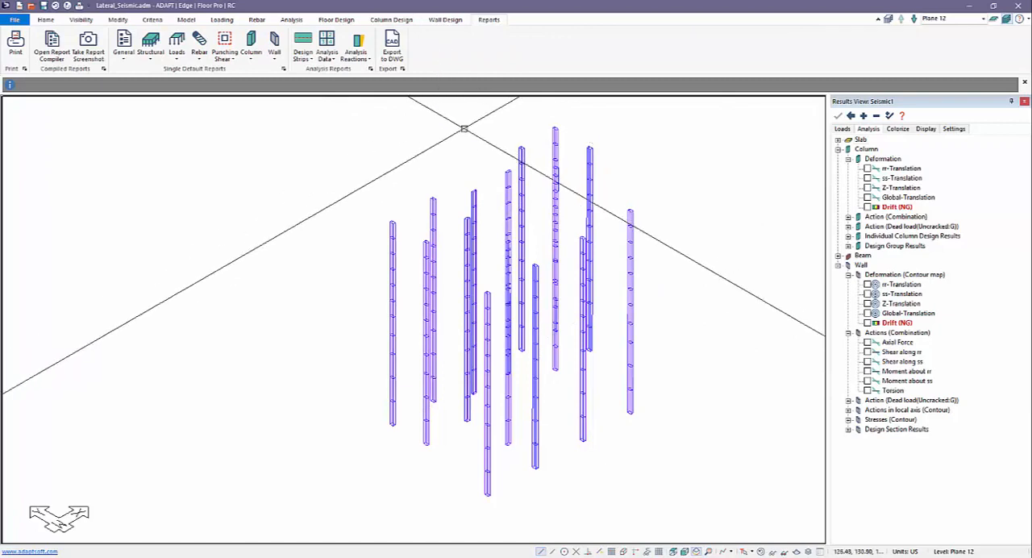
left_click(177, 46)
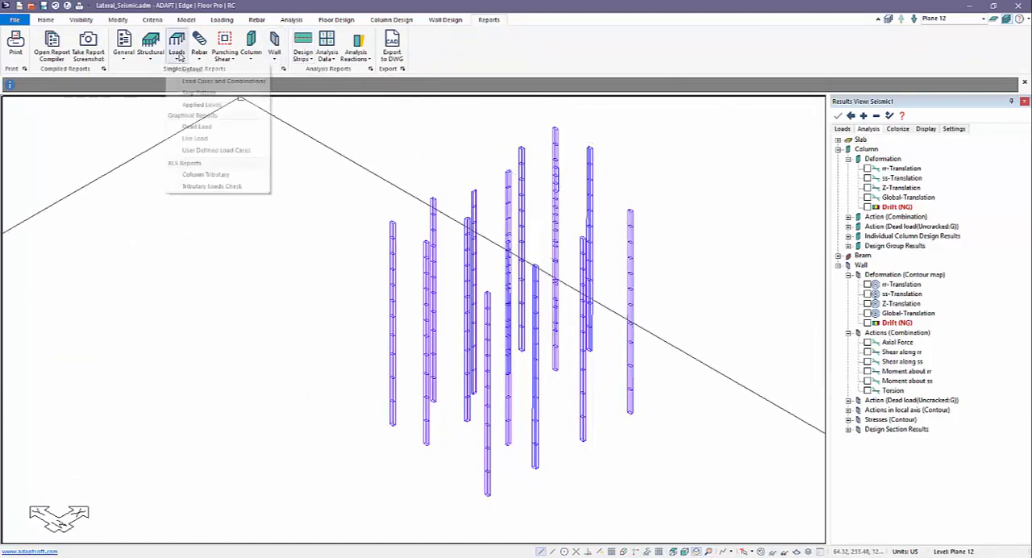
left_click(193, 105)
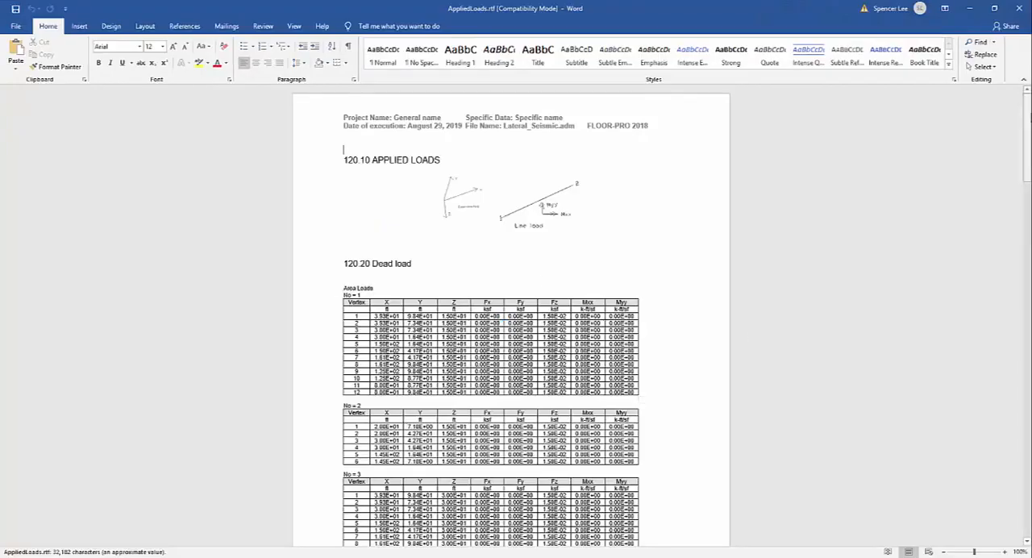
left_click_drag(1028, 124, 1029, 471)
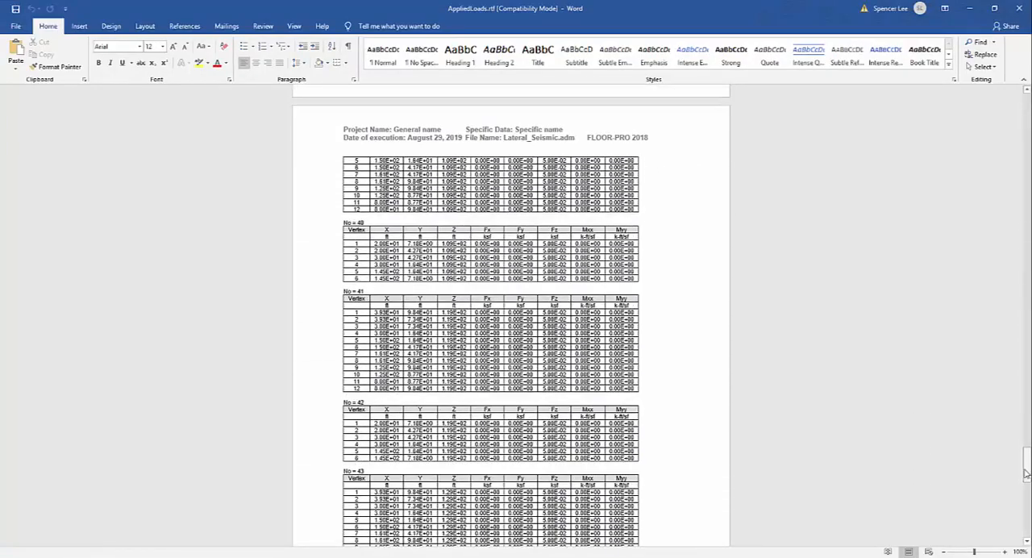
scroll(865, 454, "down", 9)
scroll(523, 239, "down", 4)
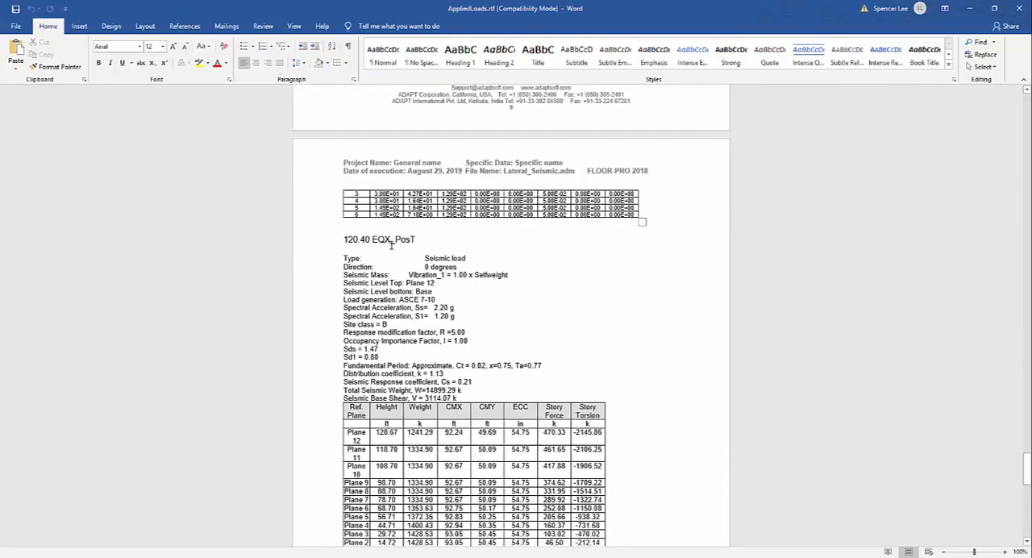
scroll(434, 246, "down", 3)
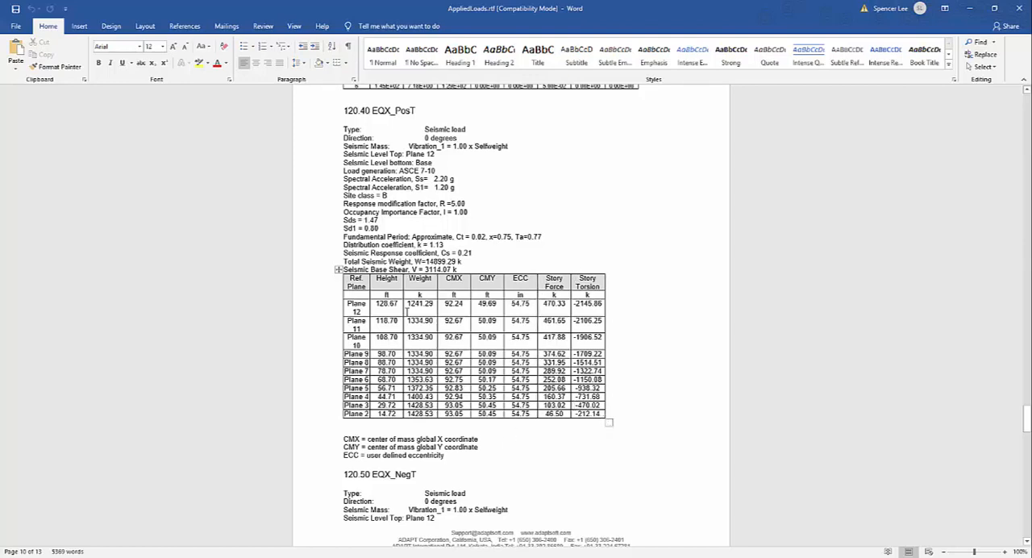
Review the seismic weight and base shear lines and the remaining seismic load cases in the report, and close it
left_click_drag(425, 269, 345, 260)
left_click(604, 263)
scroll(467, 242, "down", 12)
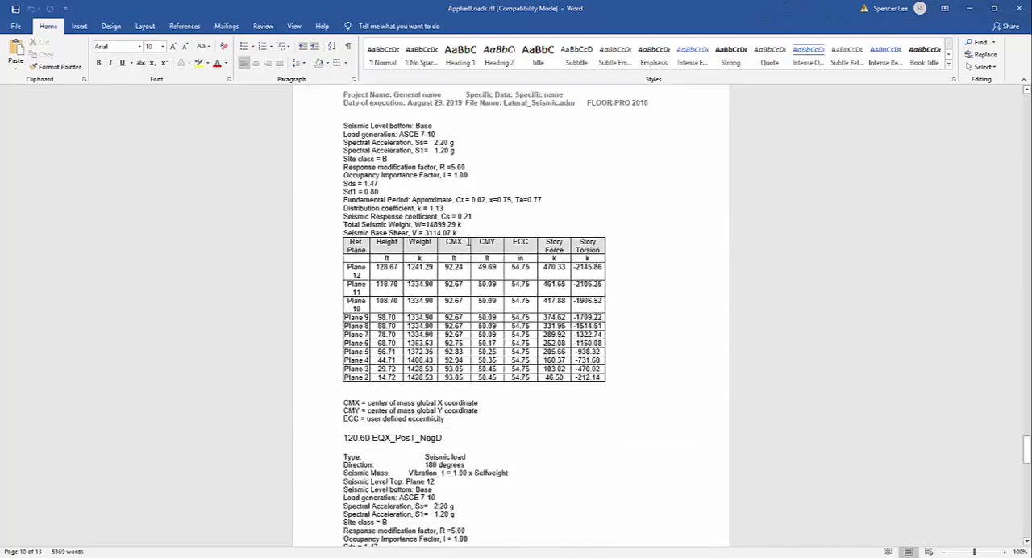
scroll(468, 242, "down", 15)
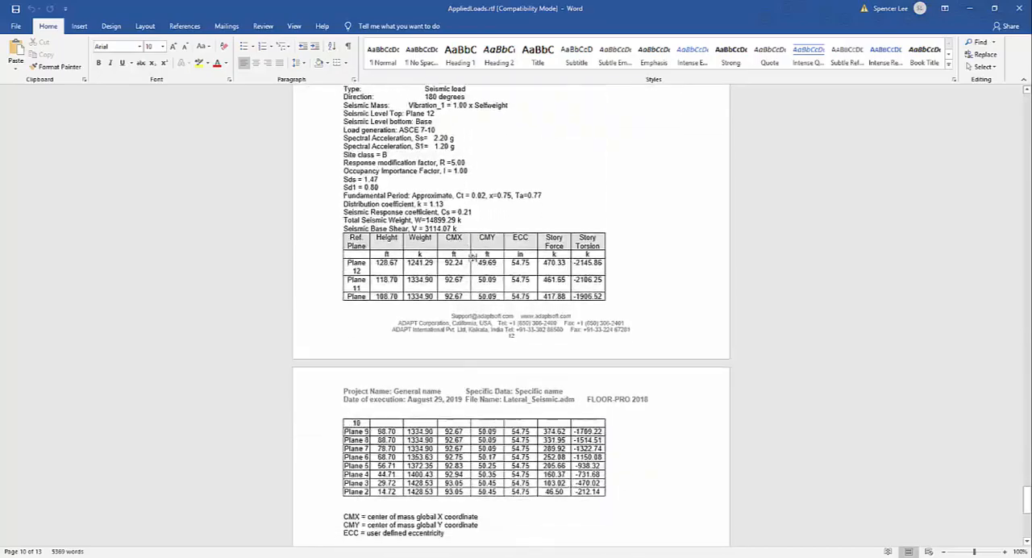
scroll(477, 265, "down", 5)
scroll(480, 271, "up", 14)
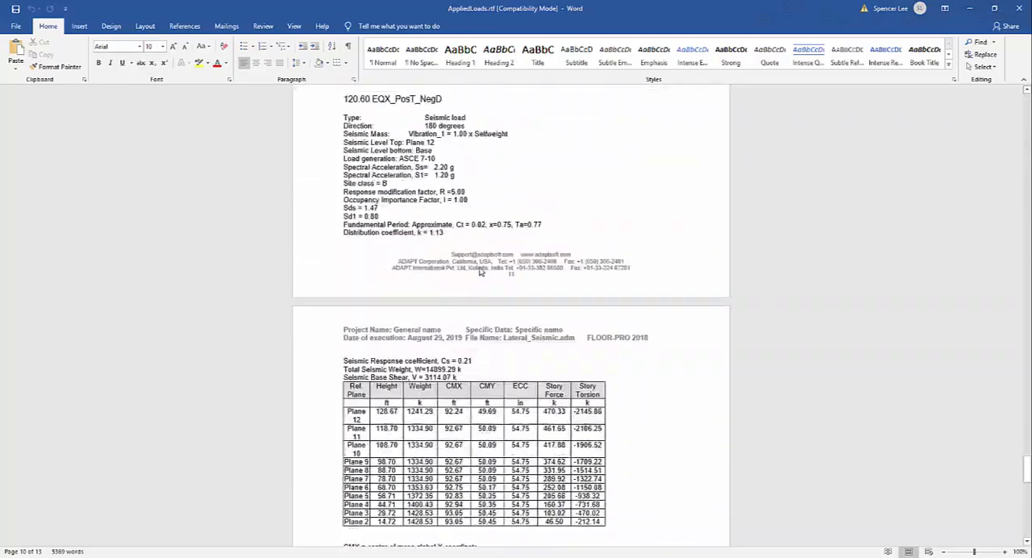
scroll(480, 272, "up", 6)
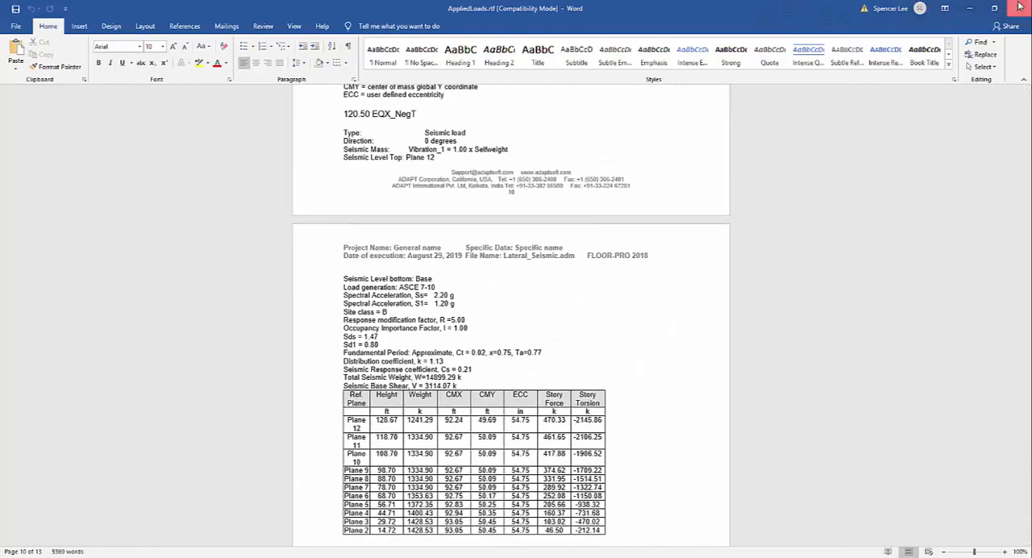
left_click(1018, 8)
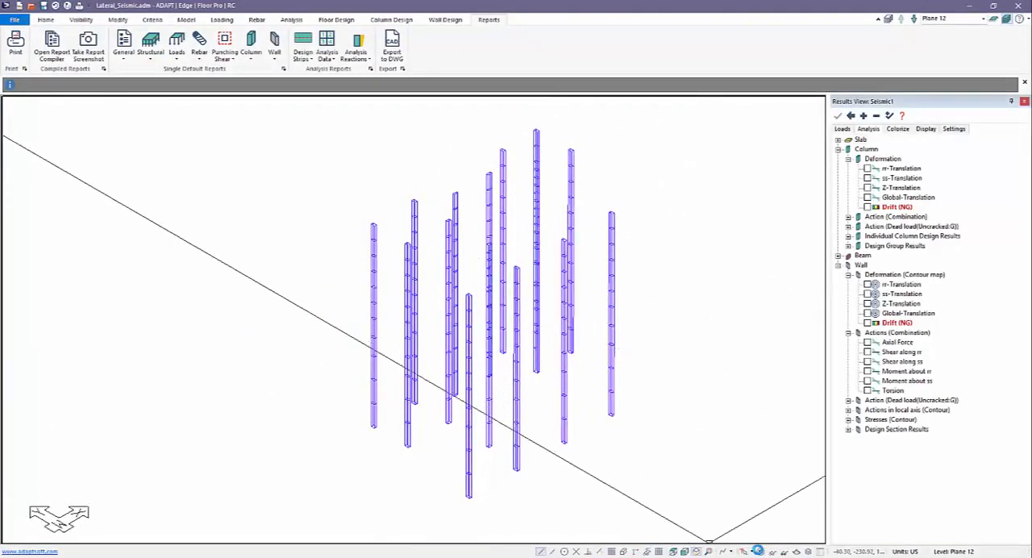
Isolate level Plane 12 from the full building model and show it in plan view
left_click(993, 19)
middle_click_drag(766, 205, 730, 263)
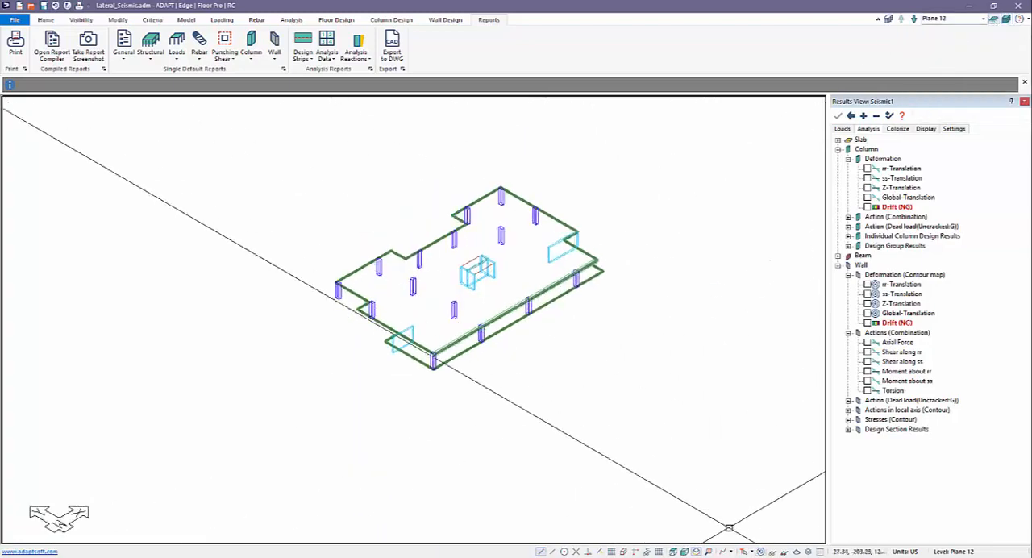
left_click(672, 551)
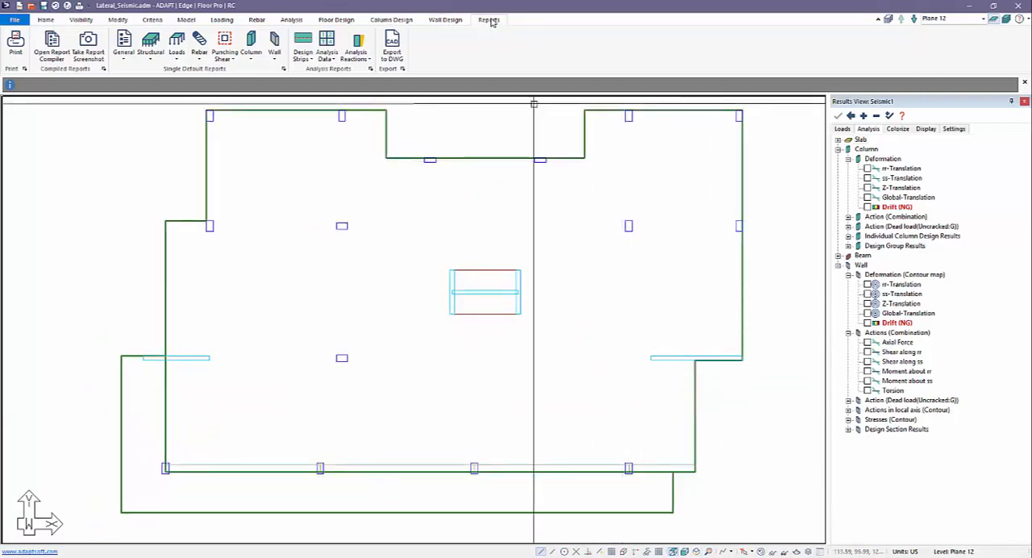
Generate the User Defined Load Cases graphical report for EQX_PosT, examine the center-of-mass force on Plane 12, and switch to Plane 11
left_click(182, 53)
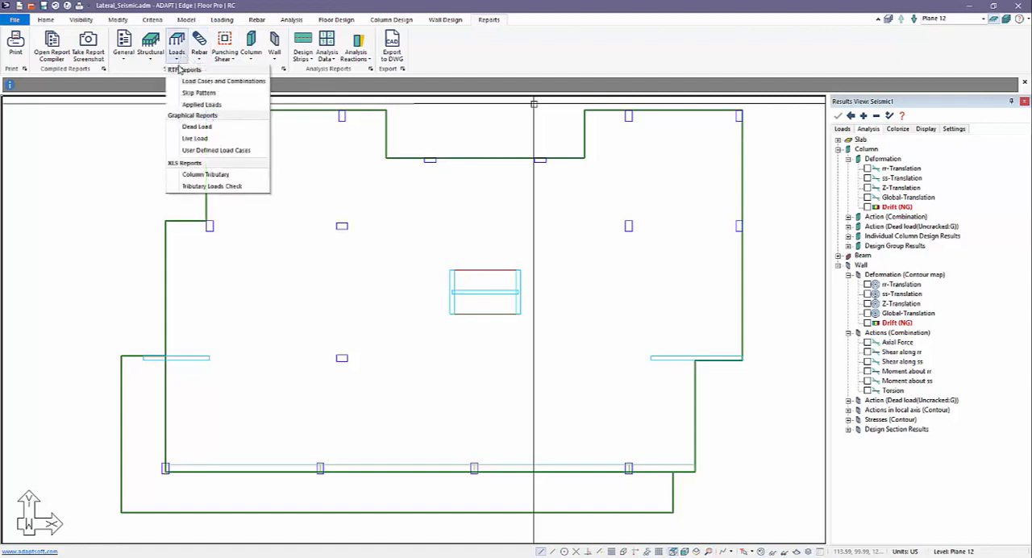
left_click(198, 151)
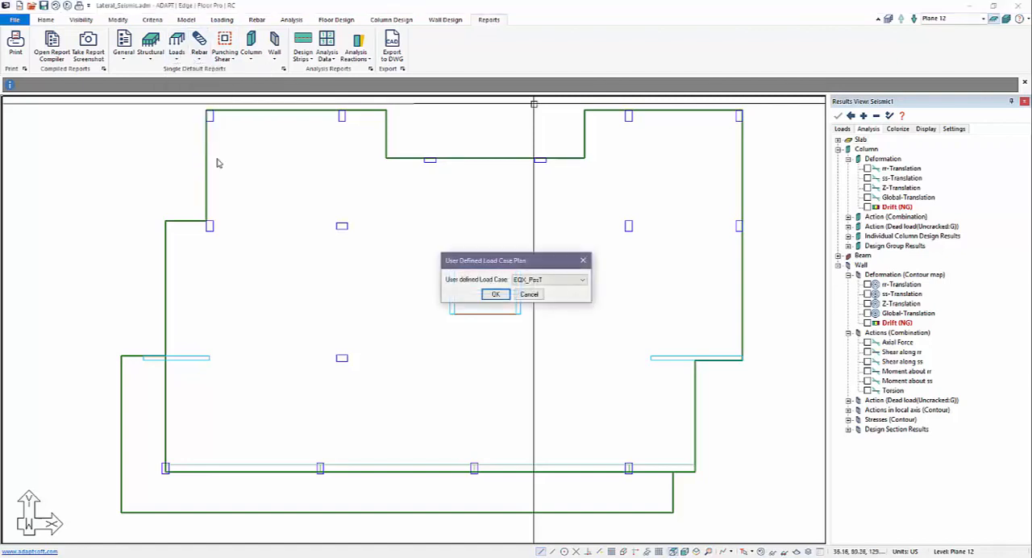
left_click(495, 294)
scroll(420, 339, "up", 4)
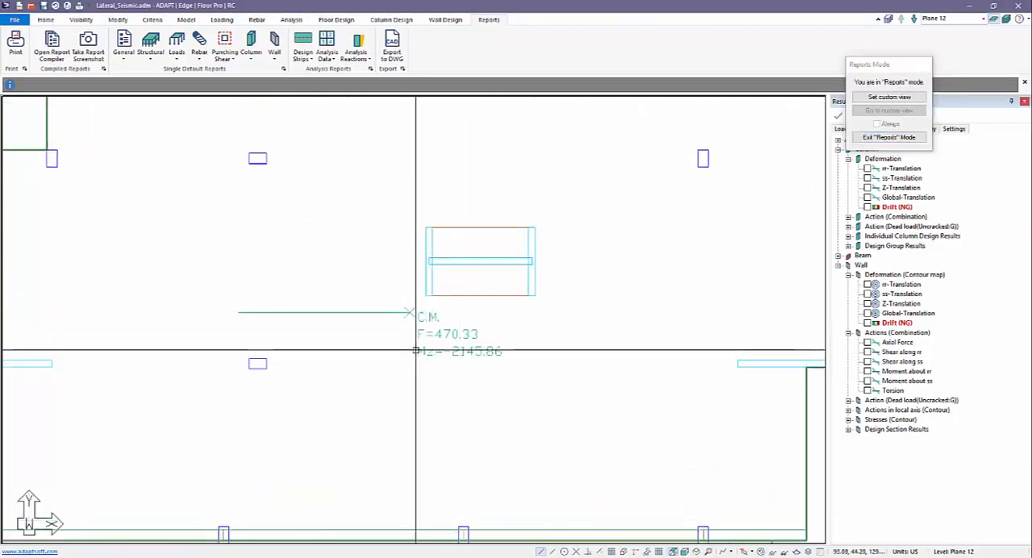
scroll(387, 361, "down", 2)
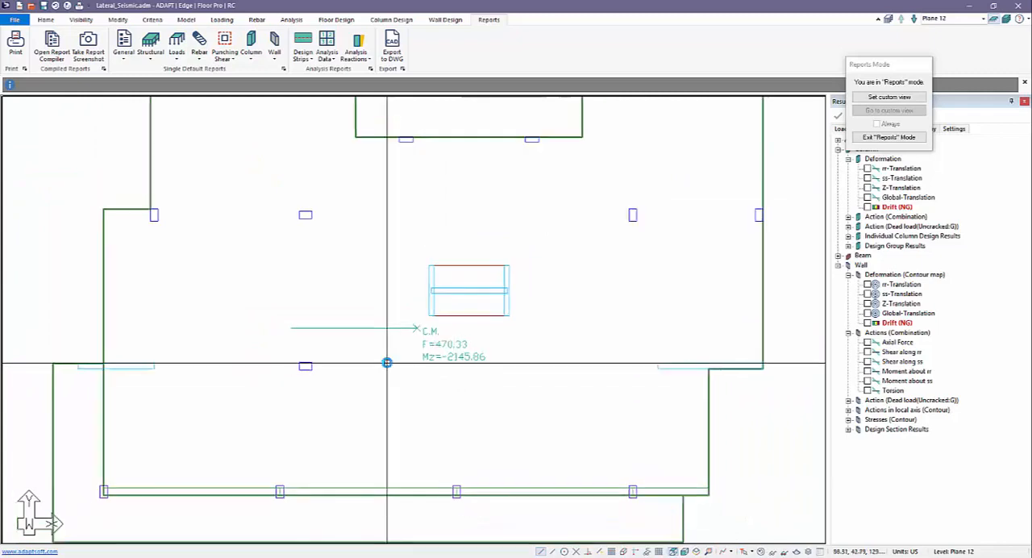
left_click(914, 18)
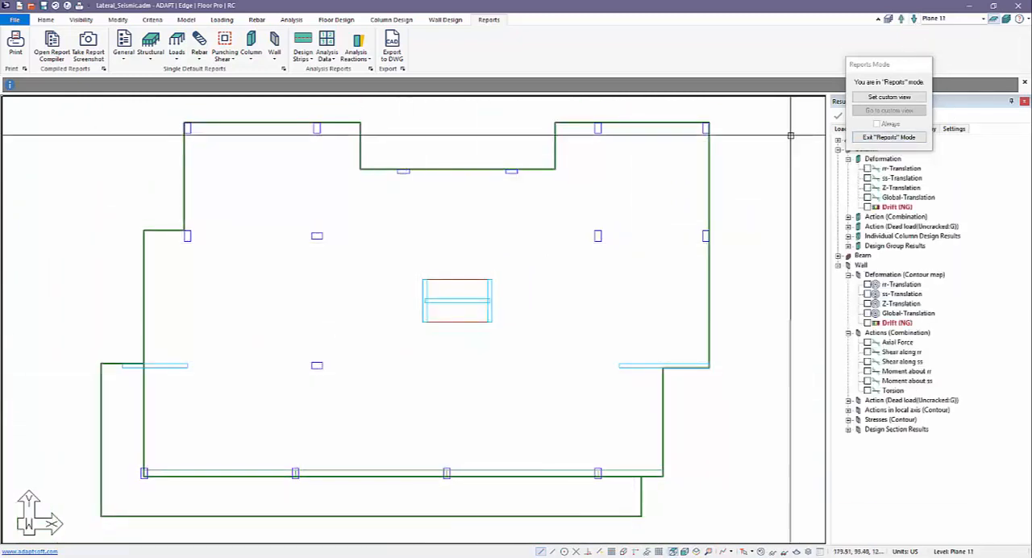
Exit Reports mode and show the whole Plane 11 floor plan with margin around it
left_click(889, 137)
scroll(448, 391, "down", 1)
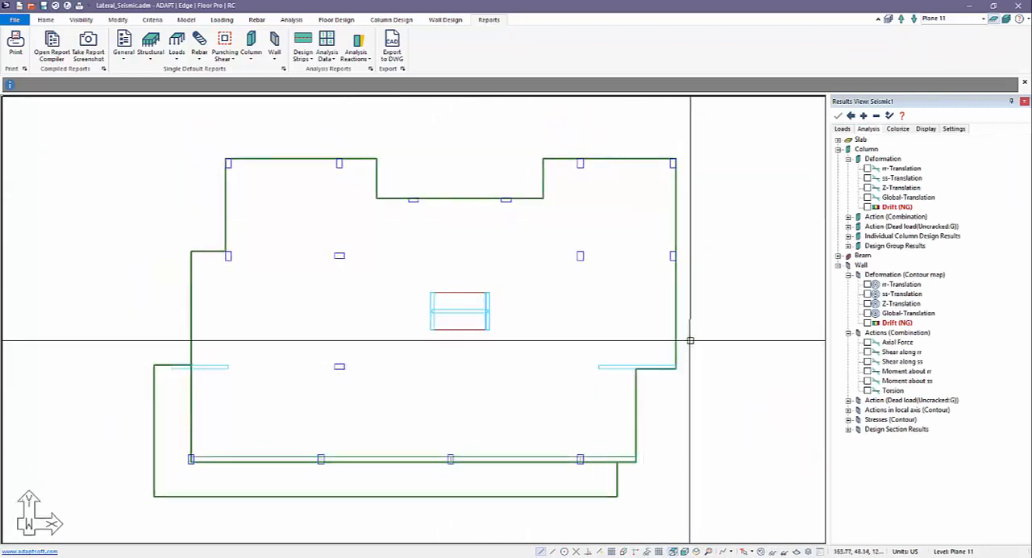
scroll(645, 331, "down", 2)
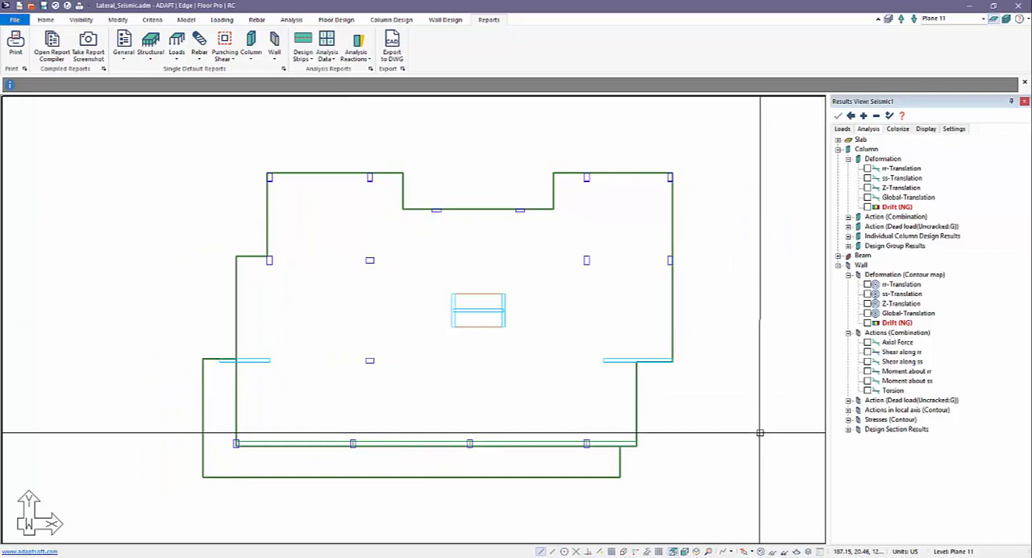
scroll(759, 433, "down", 1)
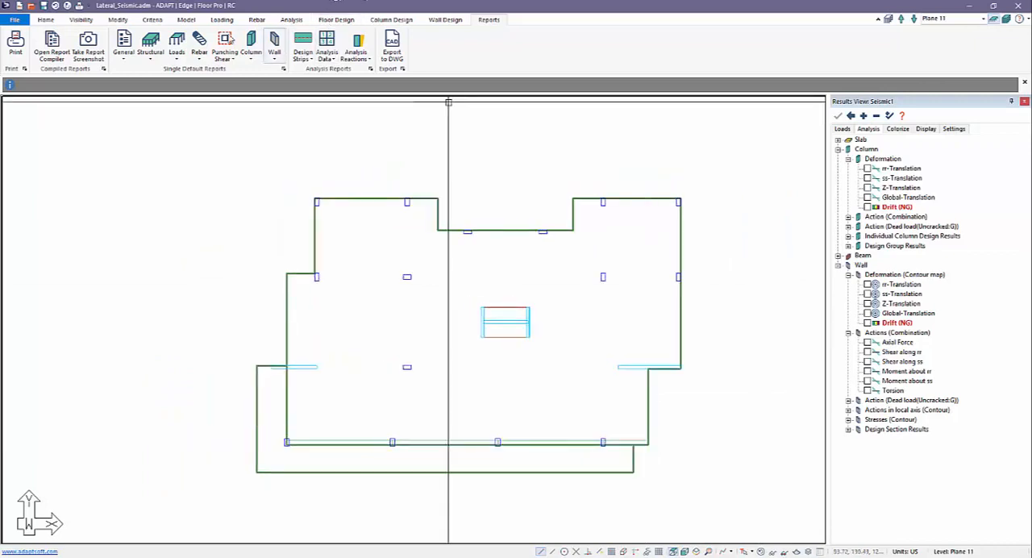
Examine the User Defined load generation with Storey Force input for EQX_PosT in the Seismic Load Wizard, and close it without applying
left_click(222, 19)
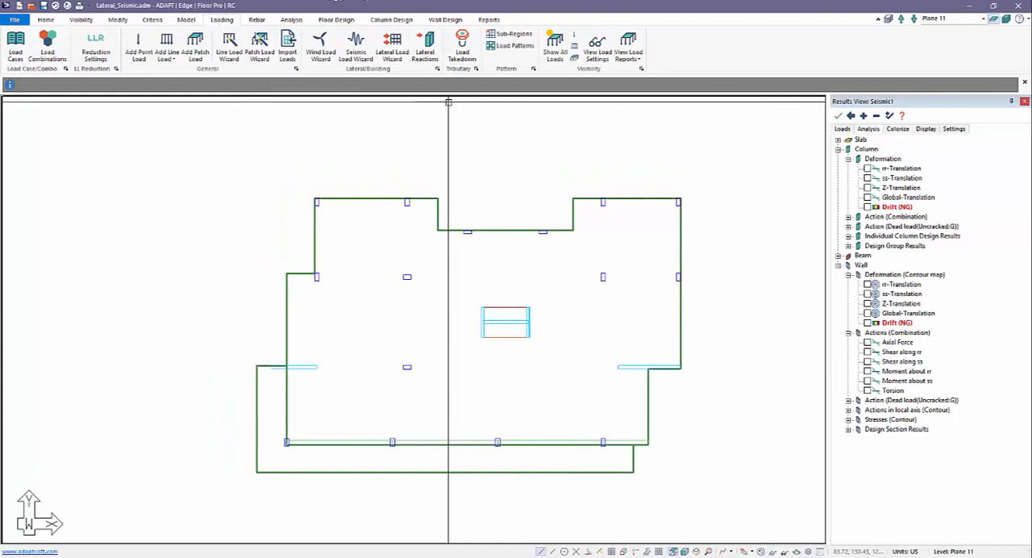
left_click(358, 50)
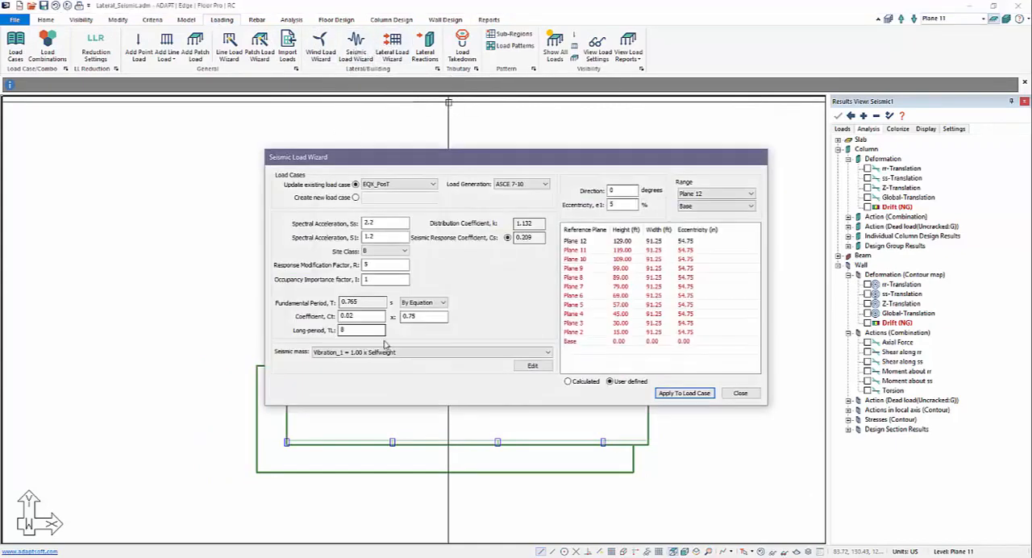
left_click(538, 186)
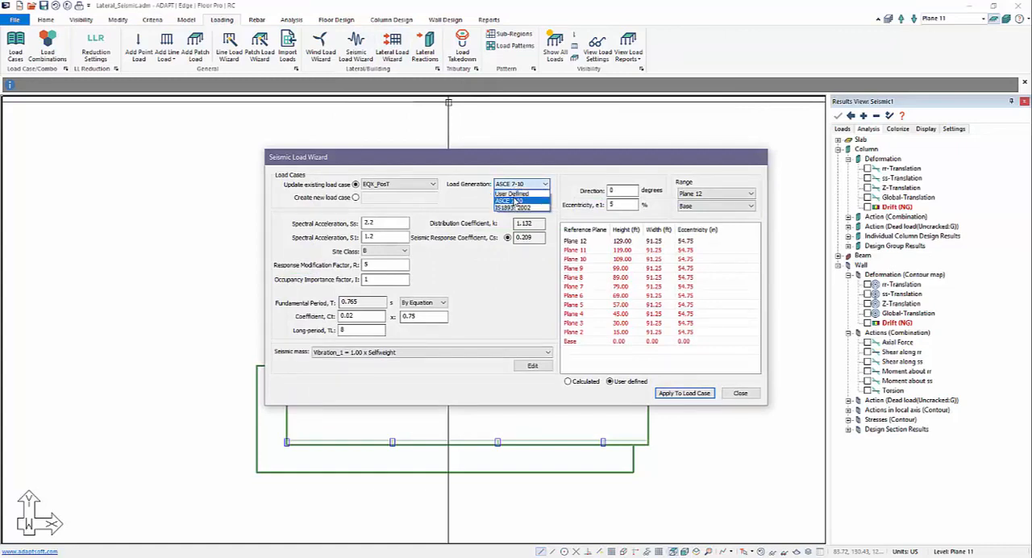
left_click(516, 197)
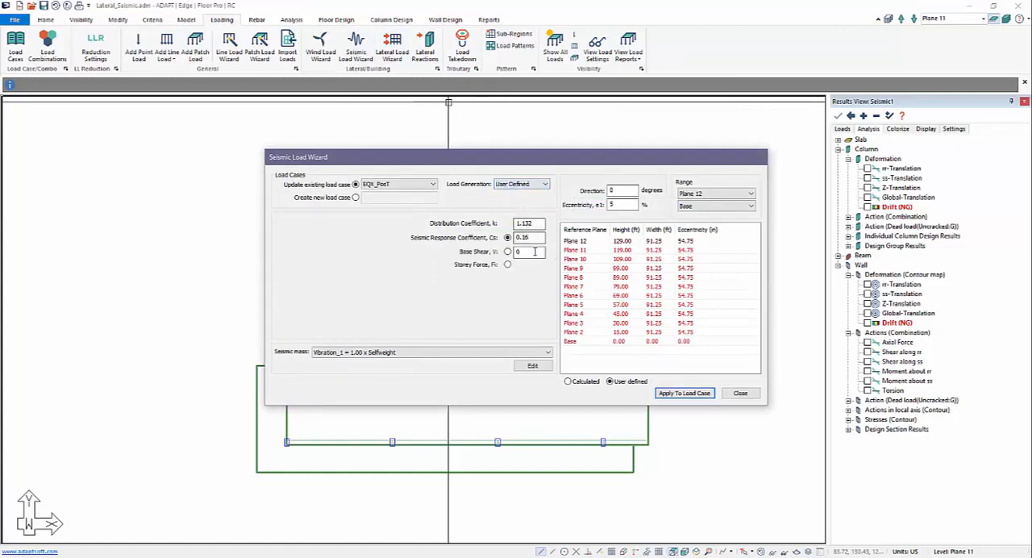
left_click(507, 266)
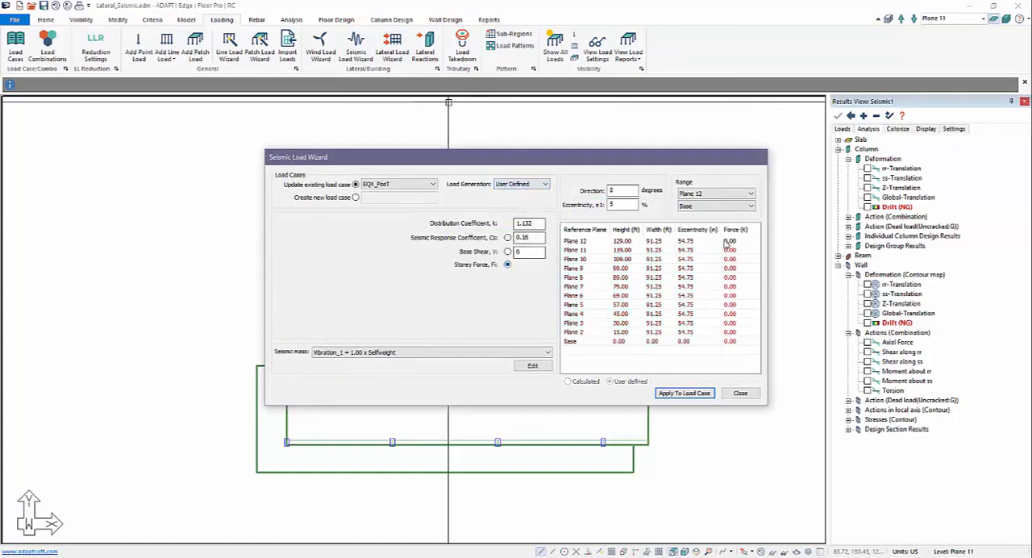
left_click(730, 393)
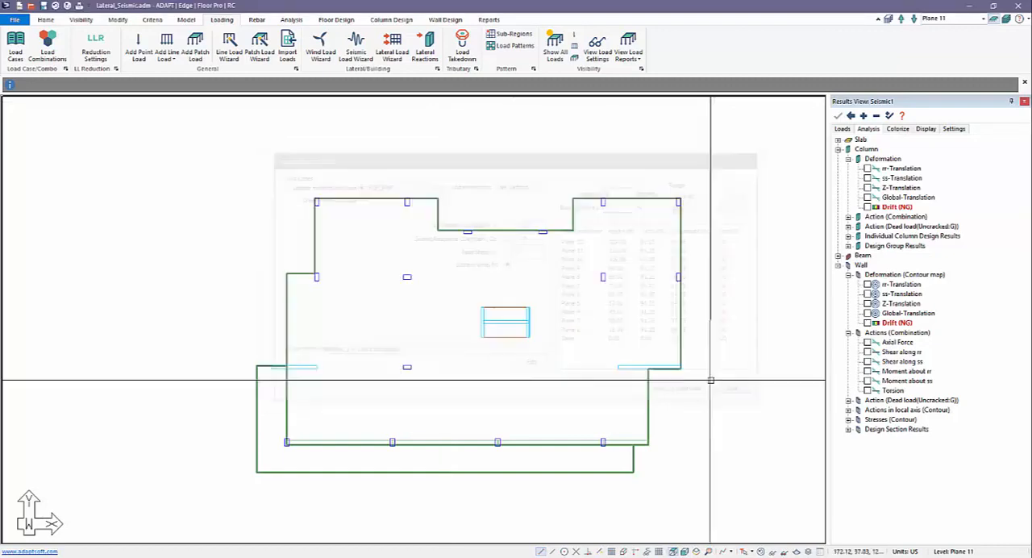
Examine the Lateral Load Wizard's new load case and storey force inputs with load type Seismic, and close it without applying
left_click(393, 47)
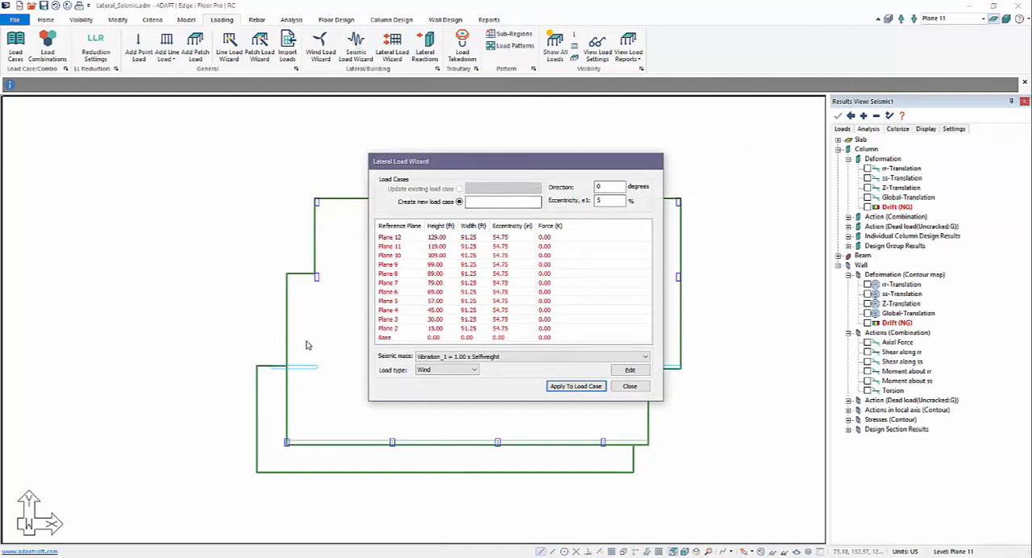
left_click(456, 370)
left_click(450, 391)
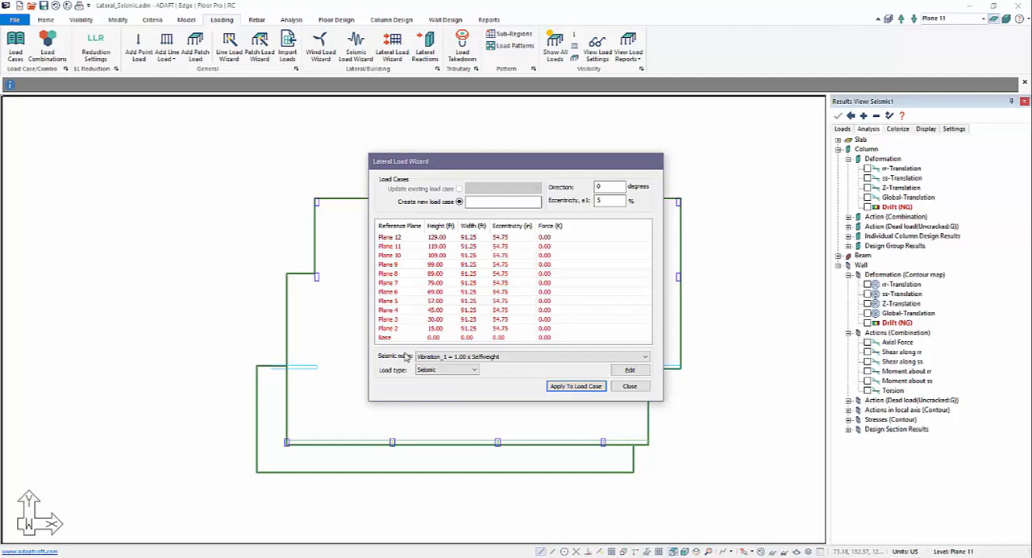
left_click(475, 201)
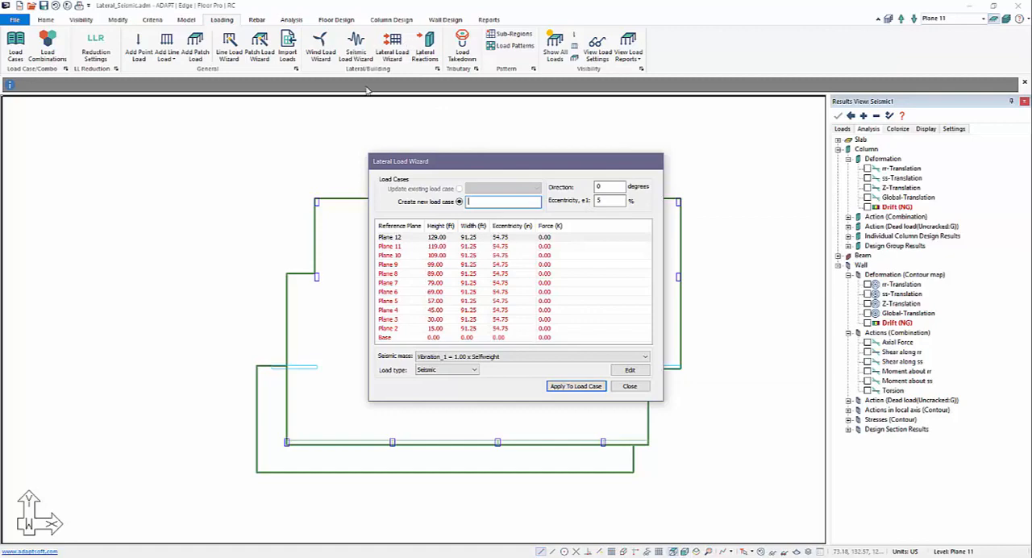
left_click(628, 386)
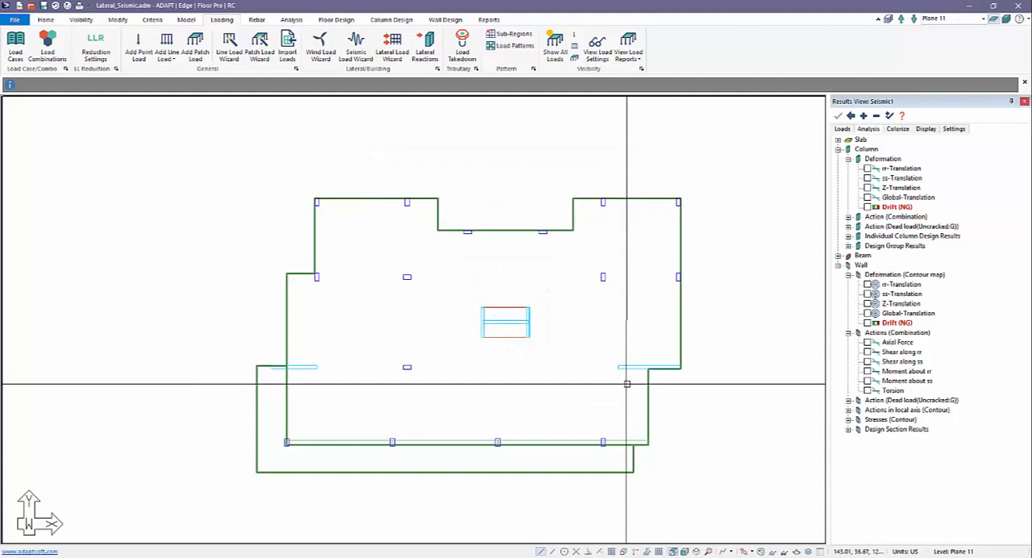